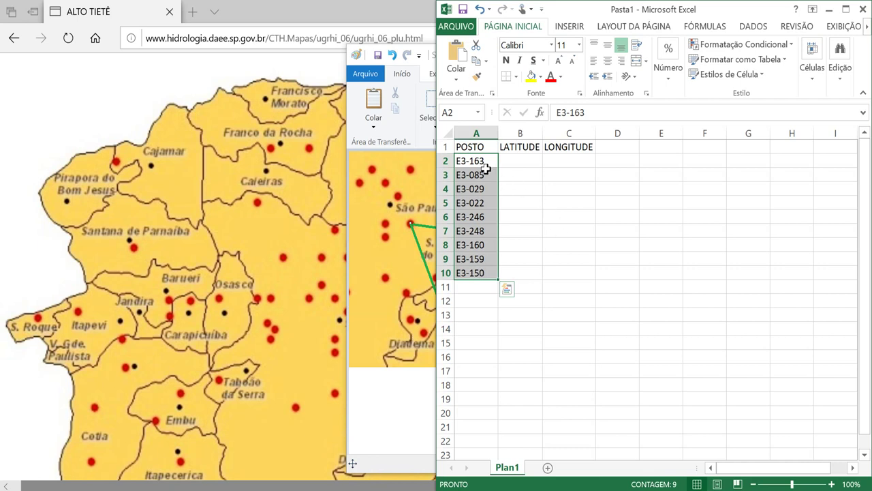
- Switch to the browser's Alto Tietê map and open the data page of rain gauge E3-022 beside São Caetano do Sul
{"action": "left_click", "coordinate": [511, 162]}
{"action": "left_click", "coordinate": [558, 159]}
{"action": "left_click", "coordinate": [525, 164]}
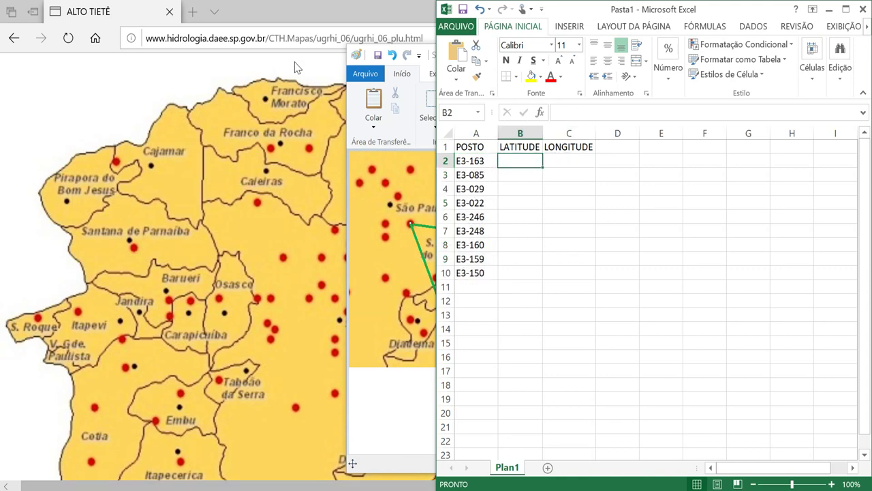
{"action": "left_click", "coordinate": [291, 25]}
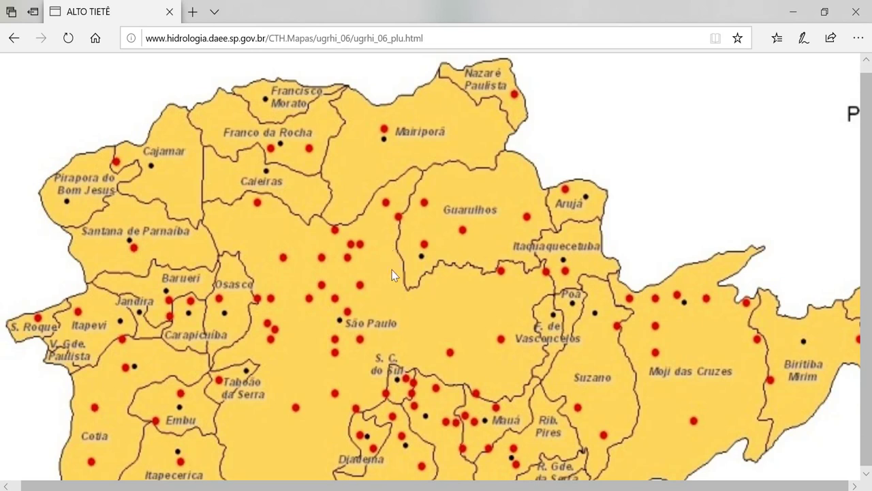
{"action": "scroll", "coordinate": [394, 271], "scroll_direction": "down", "scroll_amount": 1}
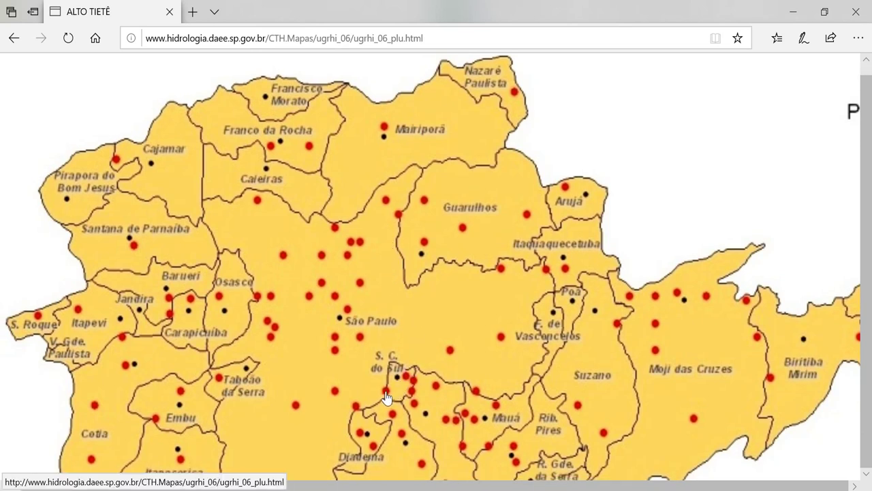
{"action": "mouse_move", "coordinate": [386, 396]}
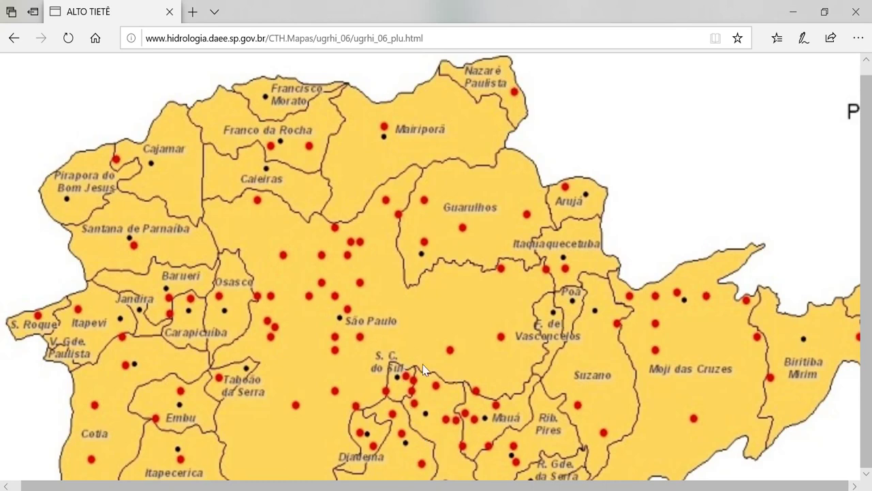
{"action": "left_click", "coordinate": [386, 393]}
- Copy station E3-022's latitude, 23° 38' 00'', from the web page into cell B5 of the Excel sheet
{"action": "scroll", "coordinate": [409, 341], "scroll_direction": "down", "scroll_amount": 1}
{"action": "scroll", "coordinate": [436, 320], "scroll_direction": "down", "scroll_amount": 2}
{"action": "left_click_drag", "start_coordinate": [481, 486], "coordinate": [704, 463]}
{"action": "left_click_drag", "start_coordinate": [616, 402], "coordinate": [694, 404]}
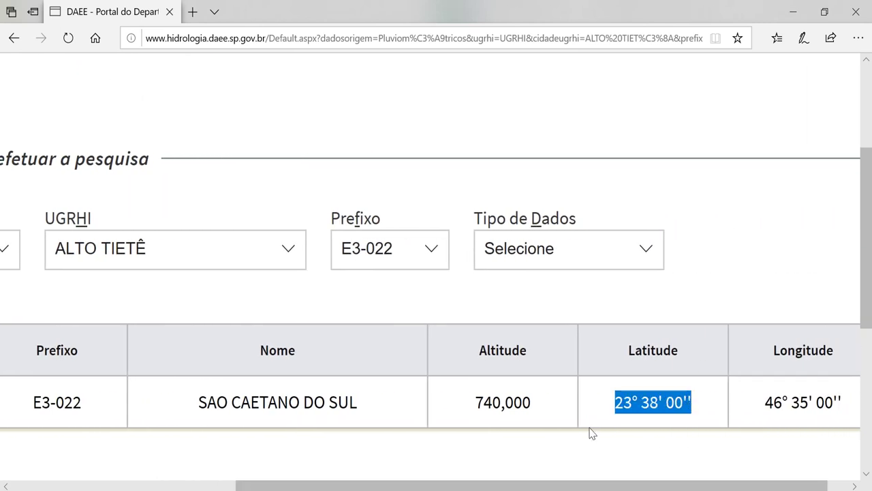
{"action": "key", "text": "alt+Tab"}
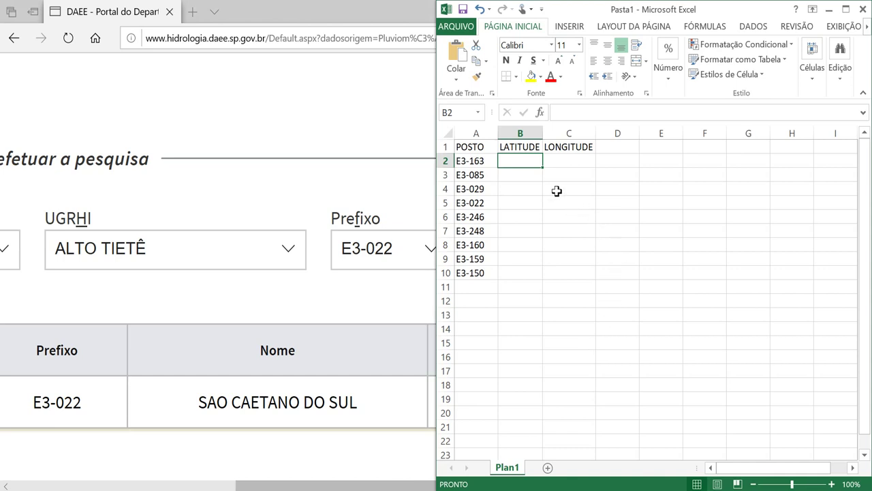
{"action": "left_click", "coordinate": [501, 202]}
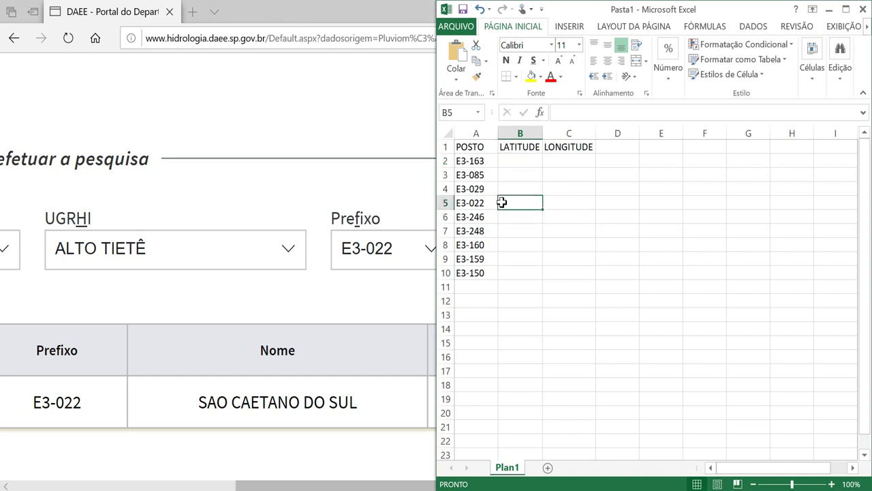
{"action": "double_click", "coordinate": [506, 201]}
{"action": "type", "text": "23° 38' 00\""}
{"action": "left_click", "coordinate": [520, 229]}
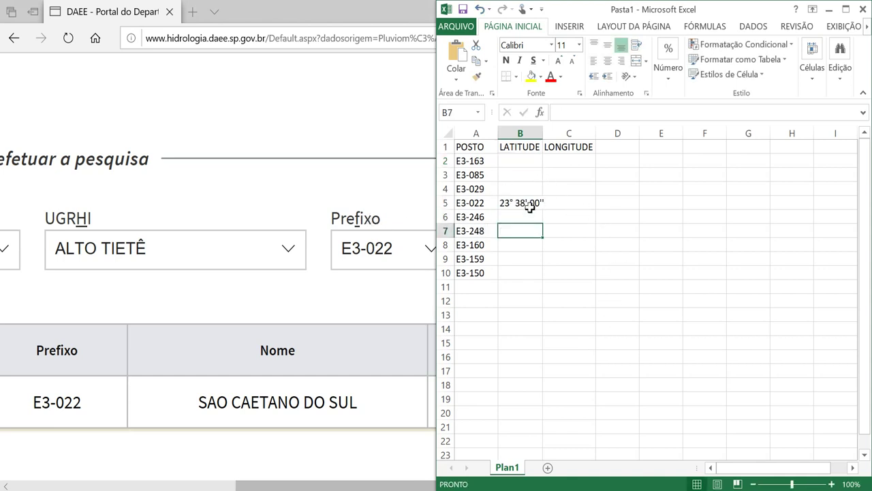
- Copy station E3-022's longitude, 46° 35' 00'', from the browser into cell C5 in Excel and autofit column B
{"action": "left_click", "coordinate": [395, 28]}
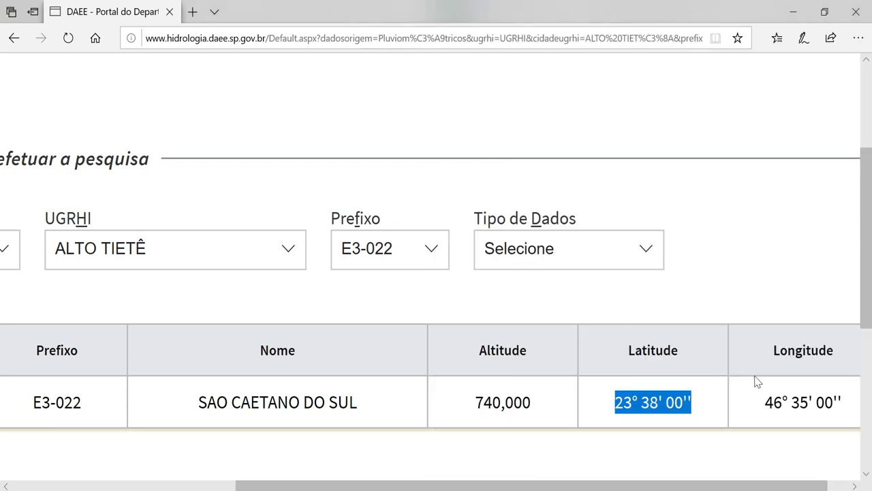
{"action": "left_click_drag", "start_coordinate": [769, 400], "coordinate": [845, 403]}
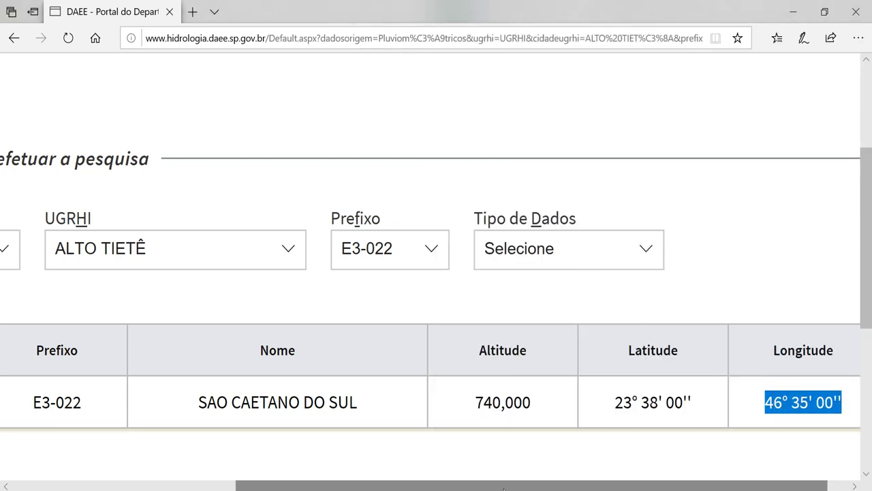
{"action": "key", "text": "alt+Tab"}
{"action": "key", "text": "alt+Tab"}
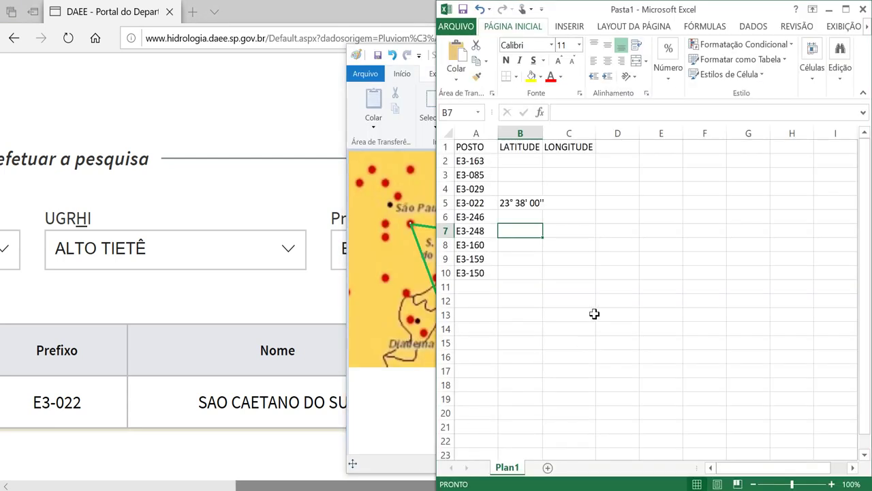
{"action": "double_click", "coordinate": [565, 201]}
{"action": "type", "text": "46° 35' 00''"}
{"action": "left_click", "coordinate": [569, 244]}
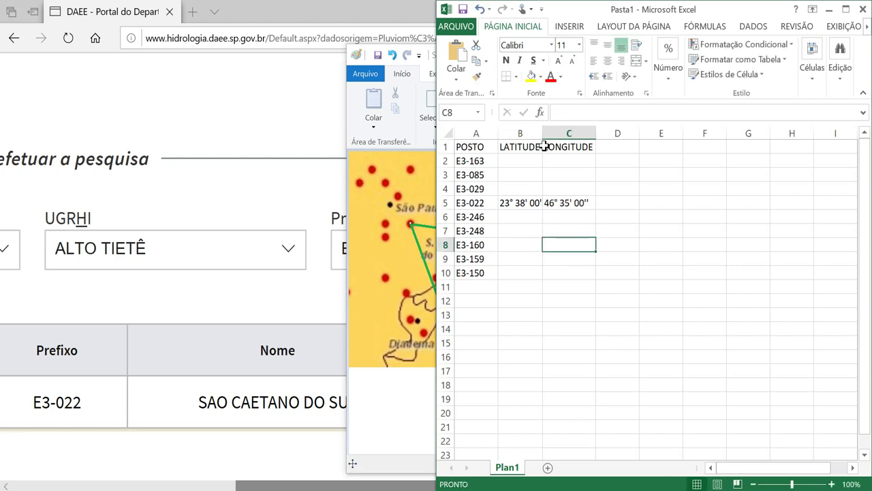
{"action": "double_click", "coordinate": [542, 134]}
{"action": "key", "text": "alt+Tab"}
{"action": "left_click", "coordinate": [286, 248]}
{"action": "left_click", "coordinate": [338, 248]}
{"action": "left_click", "coordinate": [381, 250]}
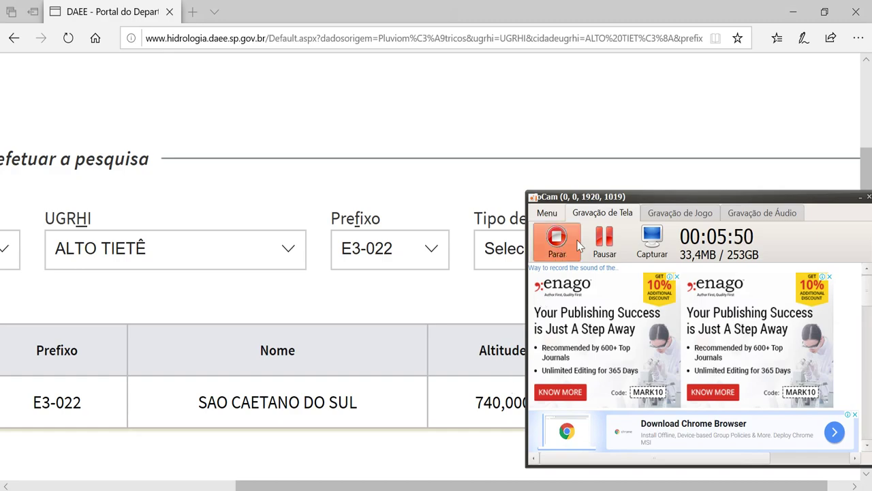
{"action": "left_click", "coordinate": [554, 249]}
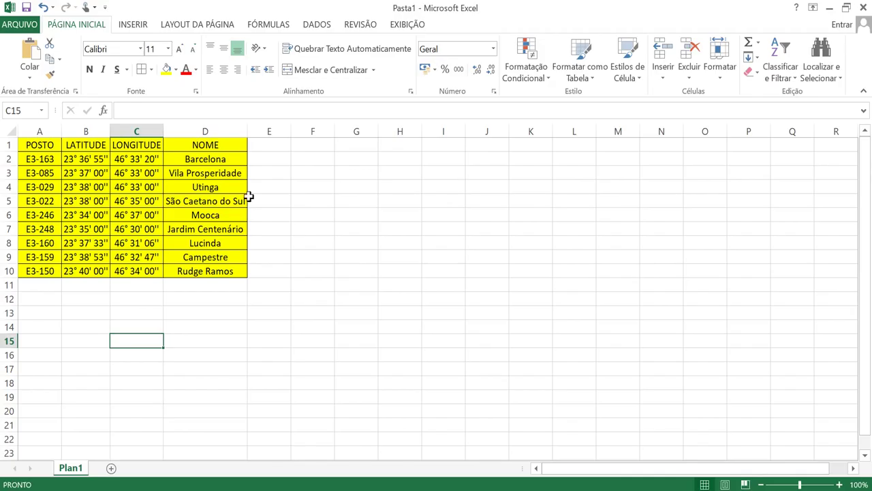
{"action": "left_click", "coordinate": [149, 217]}
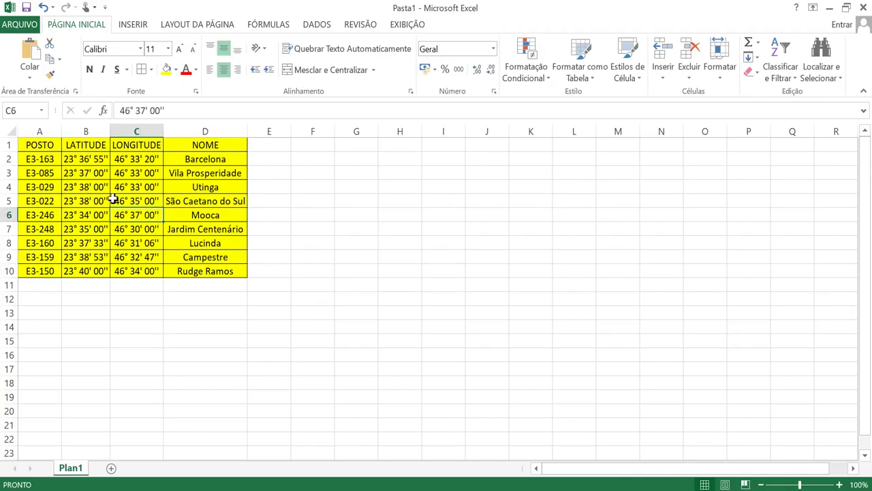
{"action": "left_click", "coordinate": [80, 159]}
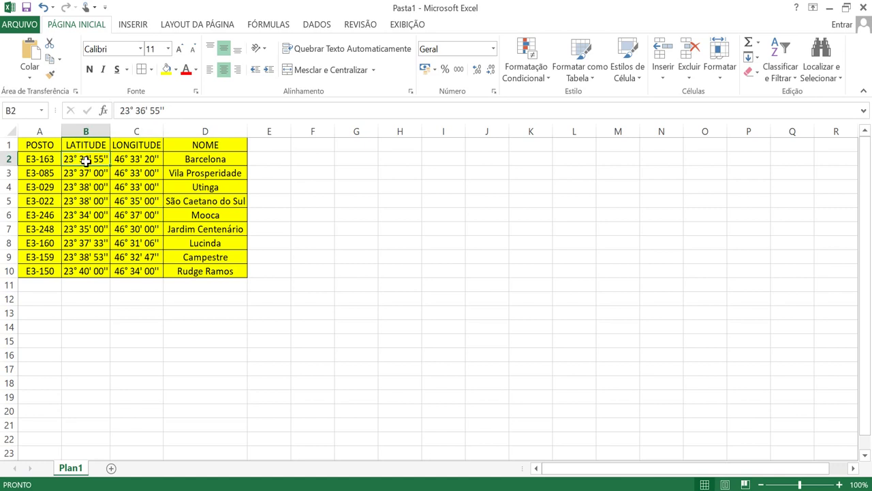
{"action": "left_click", "coordinate": [178, 158]}
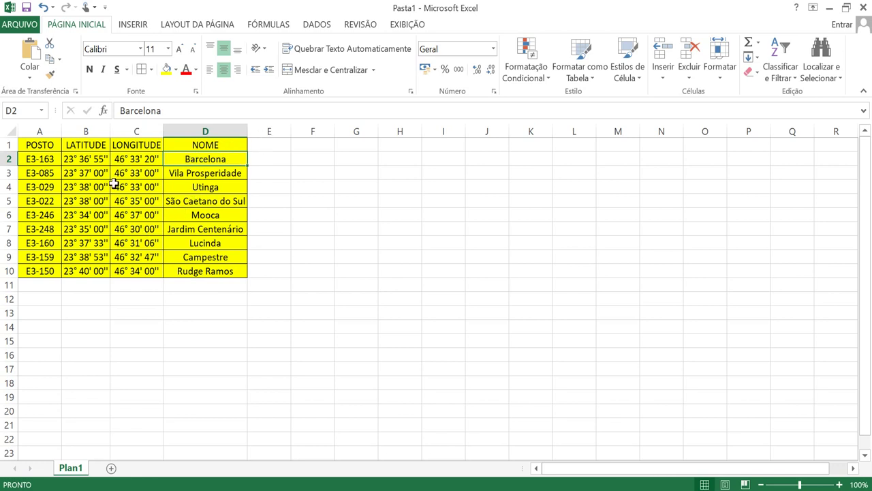
- Add the headers "Latitude" in E1 and "Longitude" in F1, beside the NOME column
{"action": "left_click", "coordinate": [263, 140]}
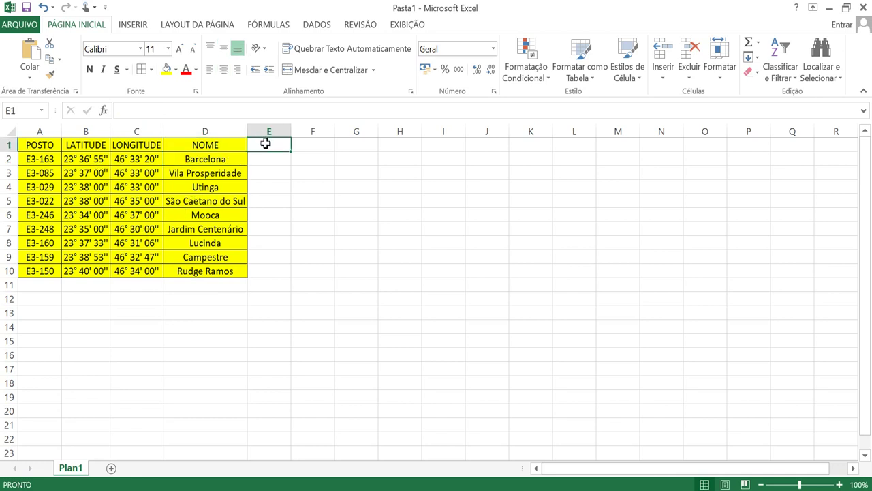
{"action": "type", "text": "Latitude"}
{"action": "key", "text": "Return"}
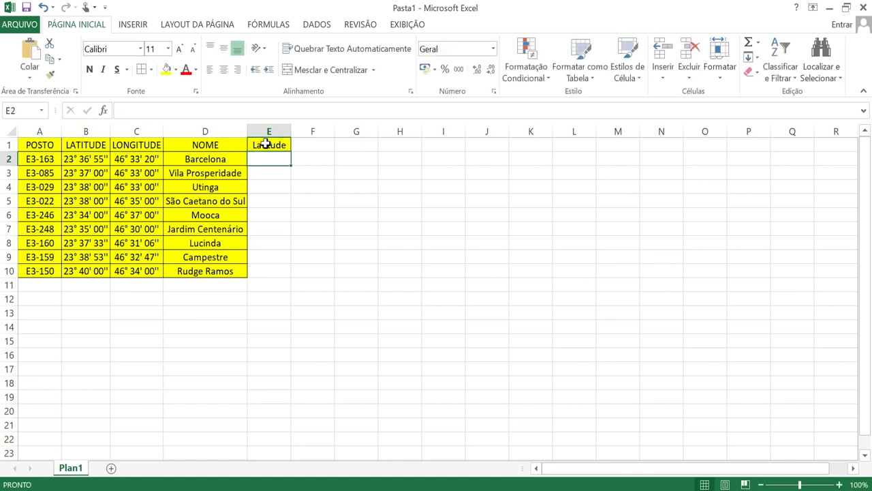
{"action": "key", "text": "Up"}
{"action": "key", "text": "Right"}
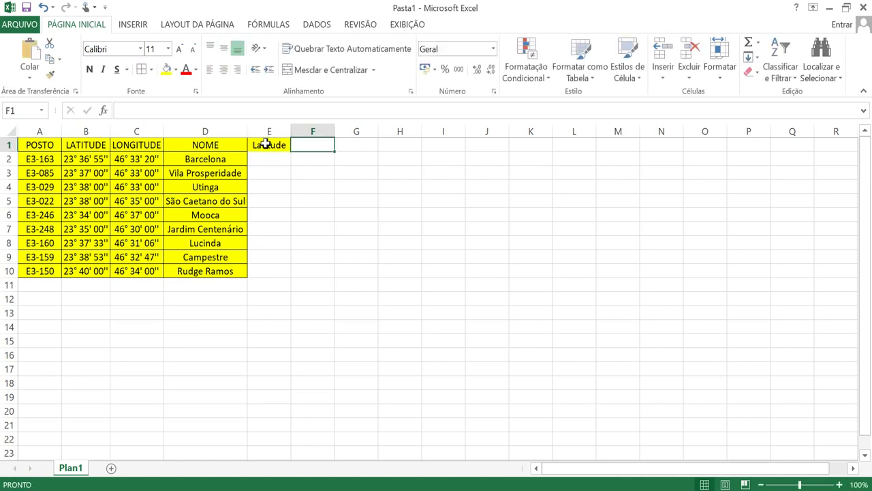
{"action": "type", "text": "Longitude"}
{"action": "key", "text": "Return"}
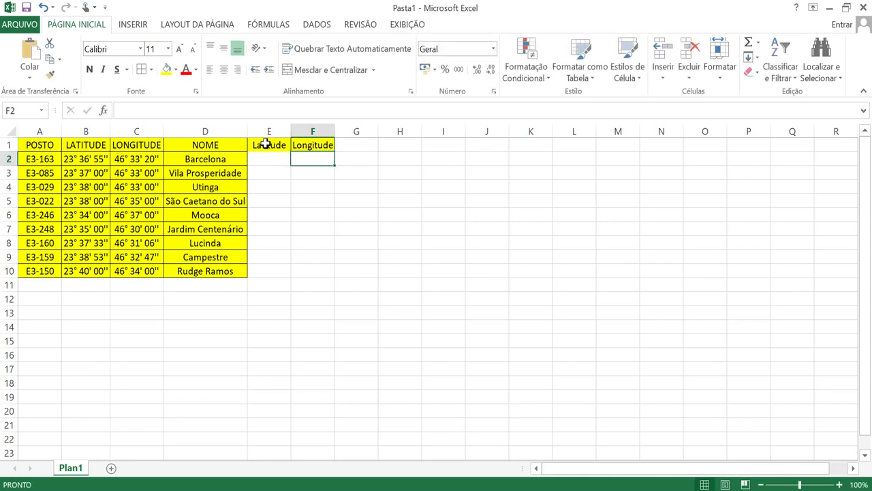
- Enter 23 as the latitude degrees in E2 and fill it down to E10
{"action": "left_click", "coordinate": [263, 160]}
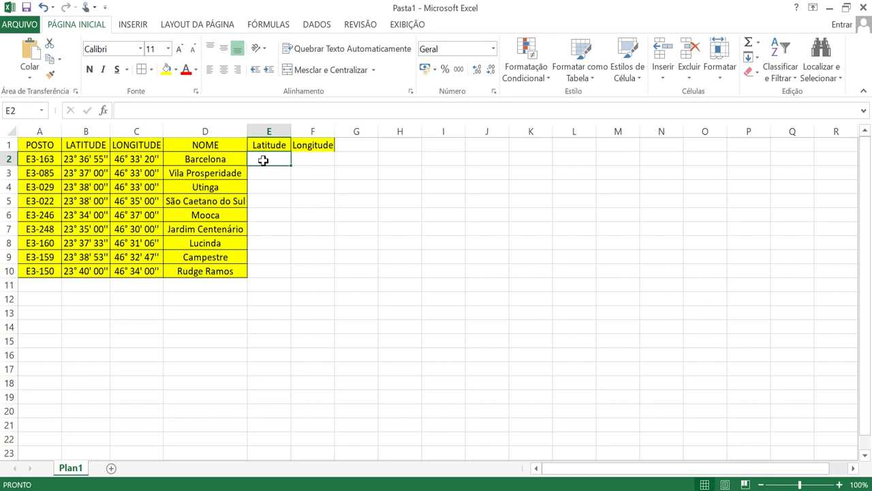
{"action": "type", "text": "23"}
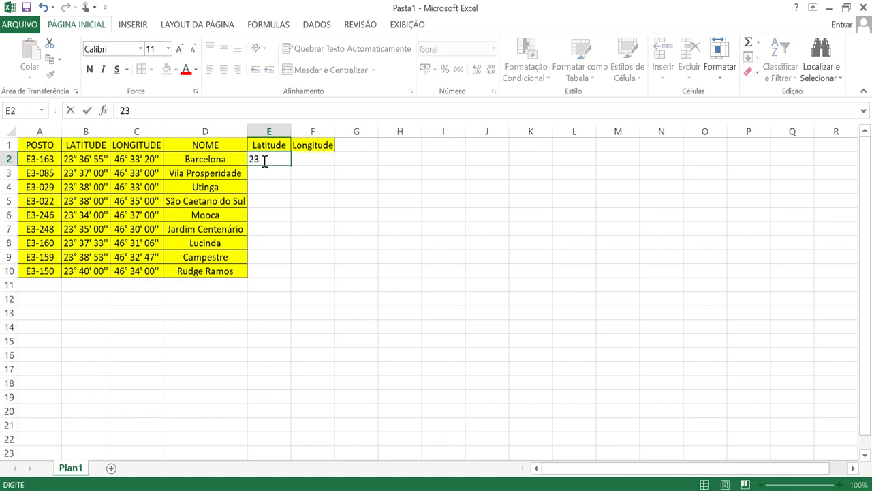
{"action": "key", "text": "Return"}
{"action": "left_click", "coordinate": [263, 160]}
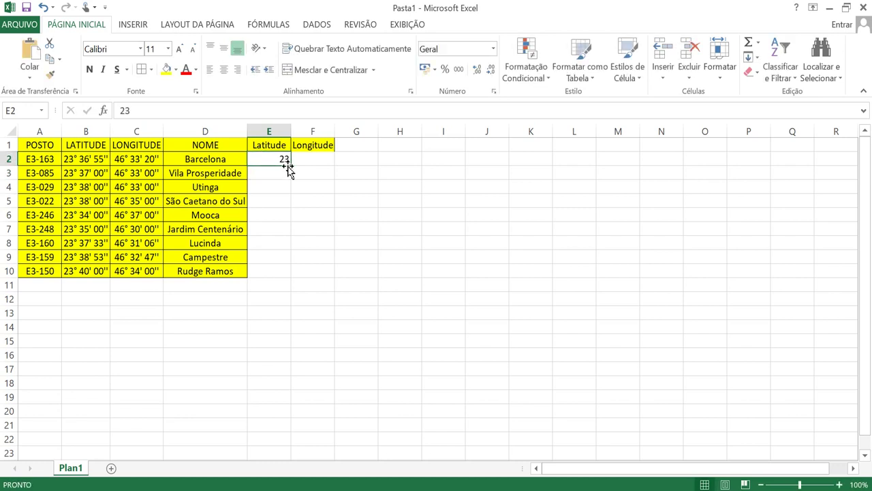
{"action": "left_click_drag", "start_coordinate": [288, 167], "coordinate": [284, 275]}
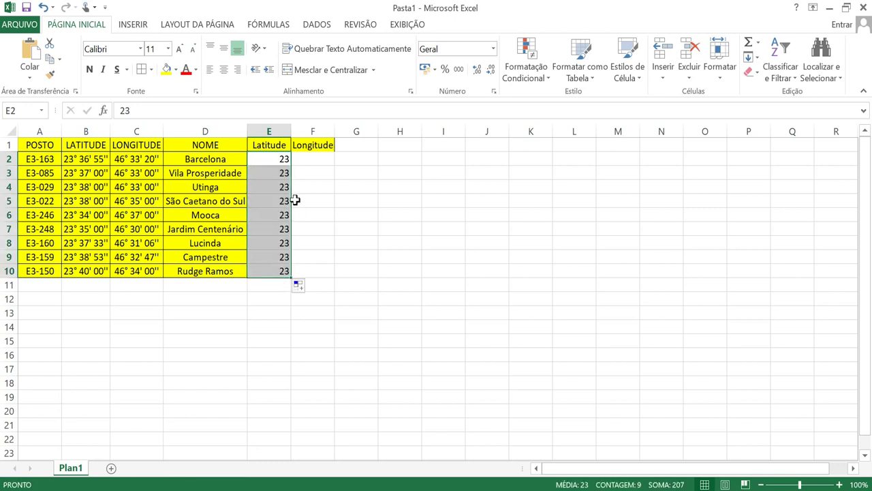
- Enter 46 as the longitude degrees in F2 and fill it down to F10
{"action": "left_click", "coordinate": [310, 160]}
{"action": "type", "text": "46"}
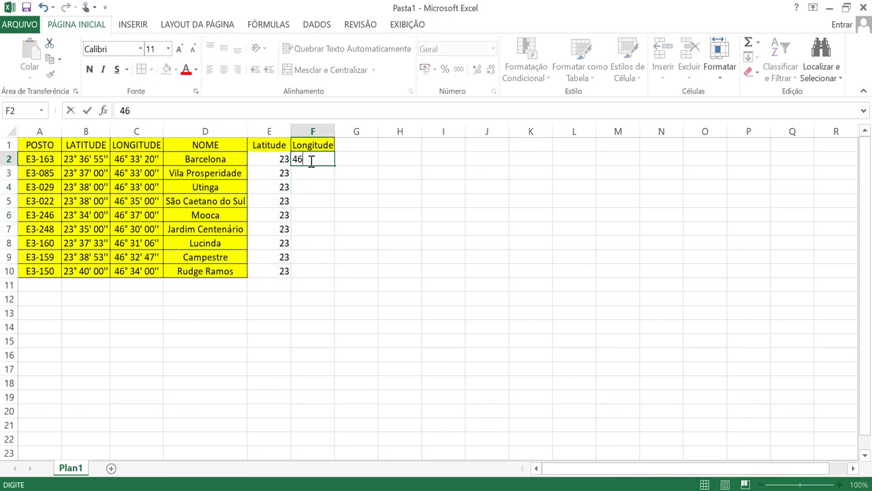
{"action": "key", "text": "Return"}
{"action": "left_click", "coordinate": [316, 159]}
{"action": "left_click_drag", "start_coordinate": [334, 166], "coordinate": [321, 276]}
{"action": "left_click", "coordinate": [313, 298]}
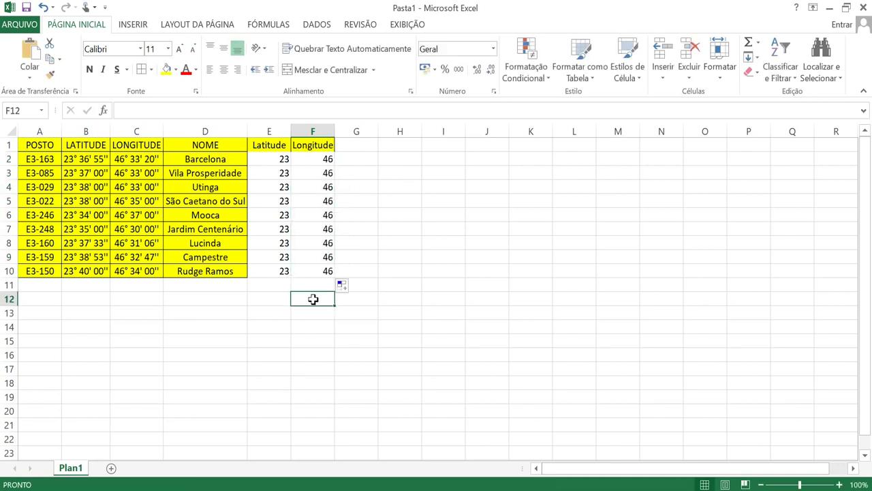
{"action": "left_click", "coordinate": [395, 145]}
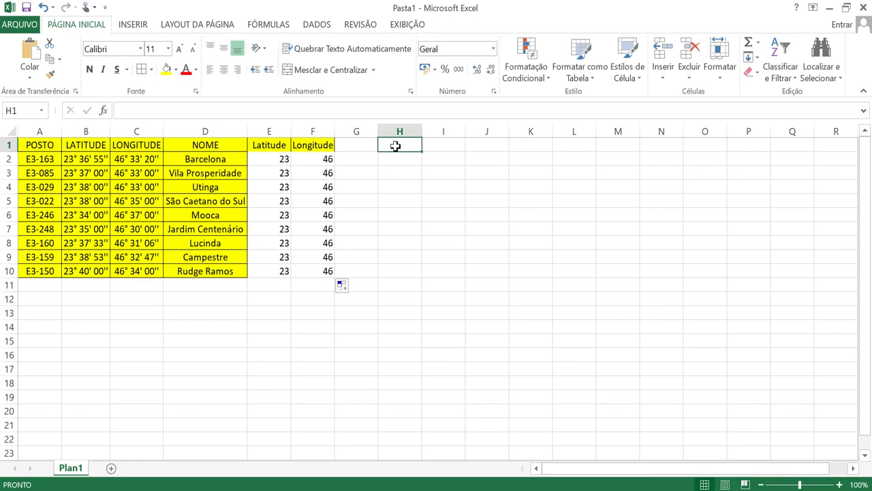
{"action": "type", "text": "mi"}
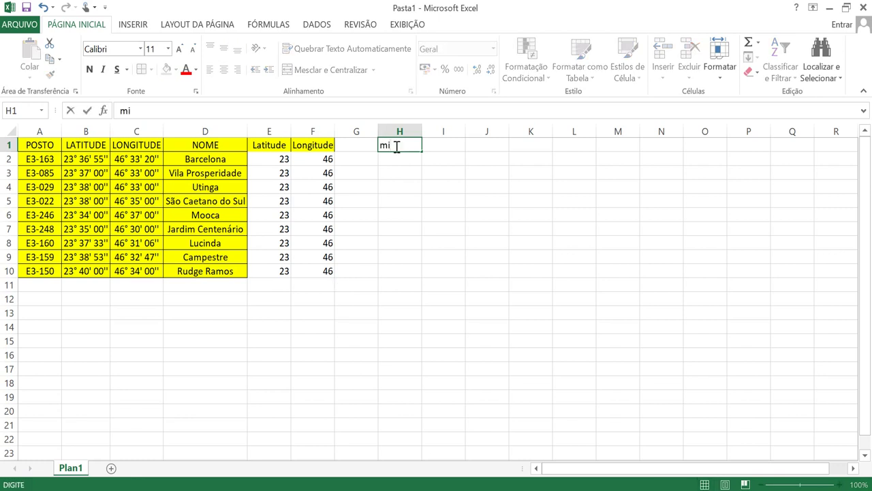
{"action": "key", "text": "Escape"}
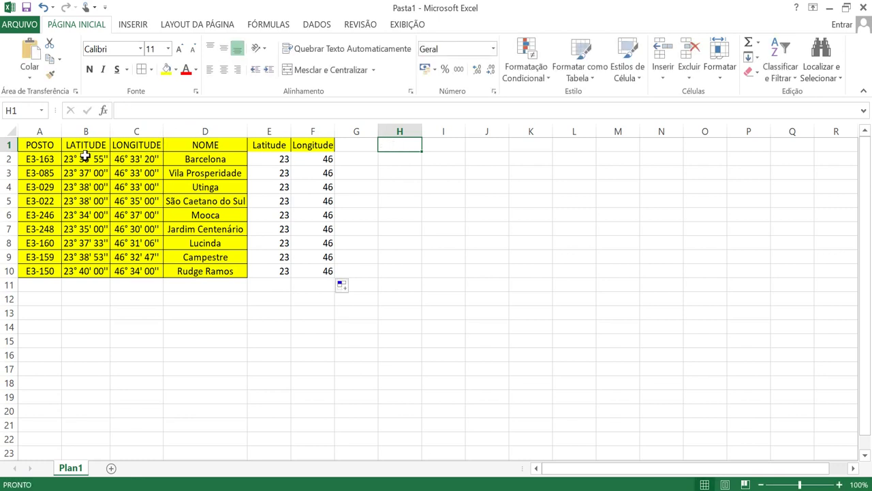
{"action": "left_click", "coordinate": [85, 156]}
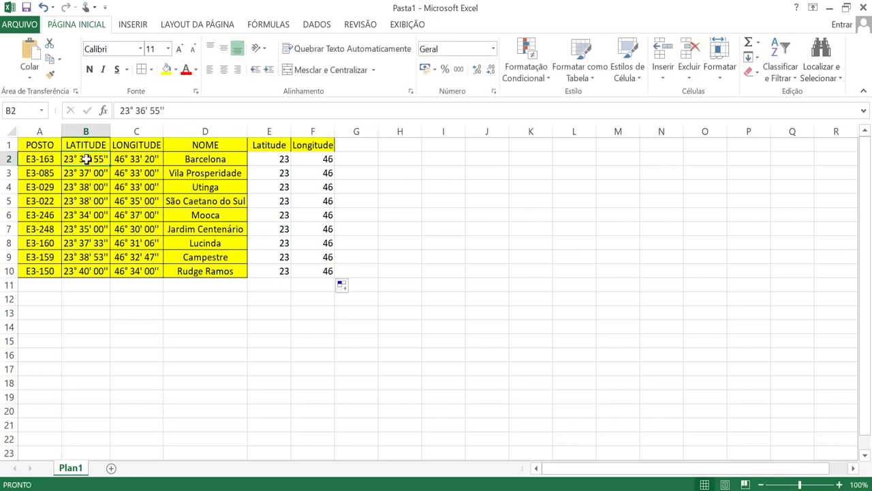
- Enter the header "minutos lat" in H1 and widen column H to fit it
{"action": "left_click", "coordinate": [370, 143]}
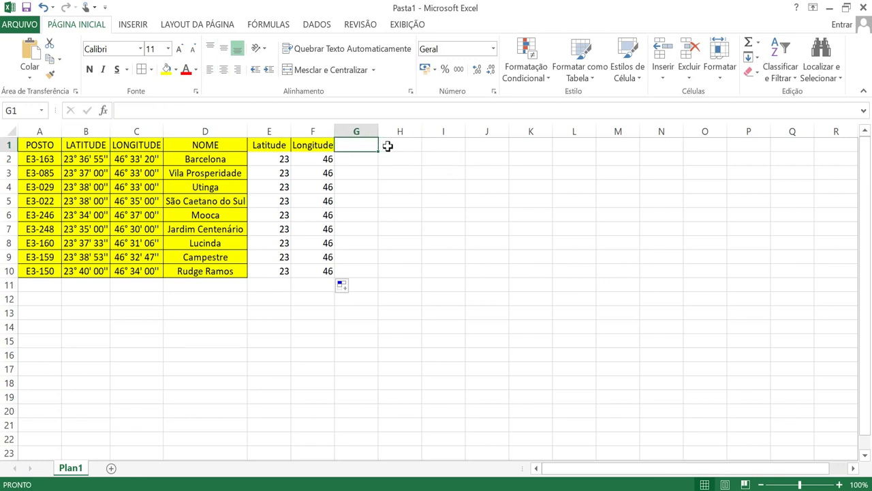
{"action": "left_click", "coordinate": [386, 145]}
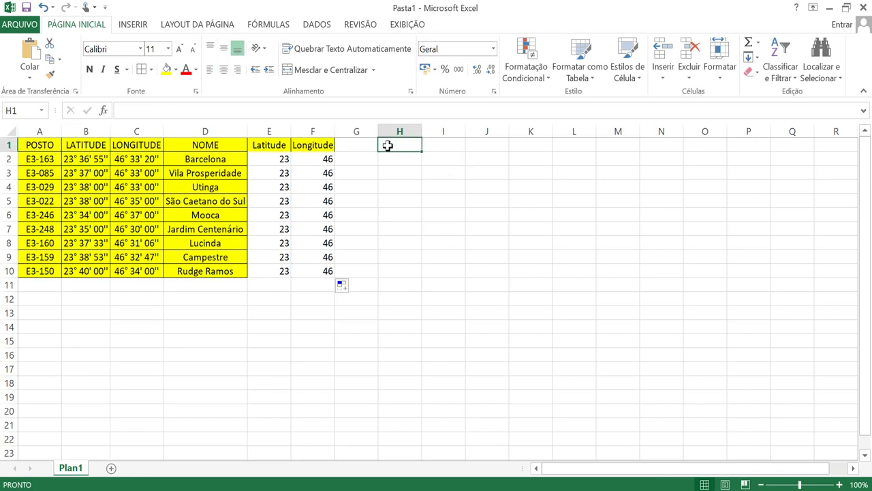
{"action": "type", "text": "minutos lat"}
{"action": "key", "text": "Return"}
{"action": "left_click_drag", "start_coordinate": [419, 126], "coordinate": [428, 126]}
- Enter the header "minutos long" in I1, next to the latitude minutes header
{"action": "left_click", "coordinate": [449, 146]}
{"action": "type", "text": "minutos long"}
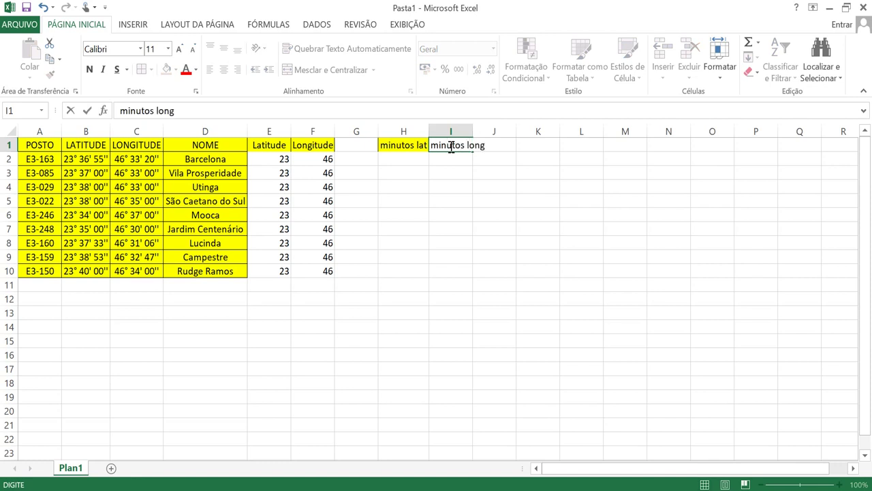
{"action": "type", "text": "4"}
{"action": "key", "text": "BackSpace"}
{"action": "key", "text": "Return"}
{"action": "key", "text": "Return"}
{"action": "left_click", "coordinate": [413, 146]}
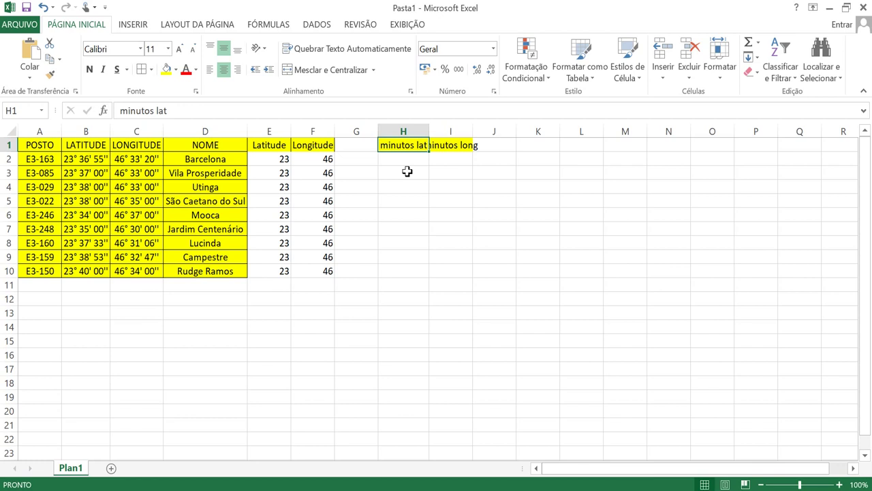
- Convert the latitude minutes of the first three stations to degrees, entering =36/60, =37/60 and =38/60 in H2 to H4
{"action": "left_click", "coordinate": [409, 157]}
{"action": "type", "text": "="}
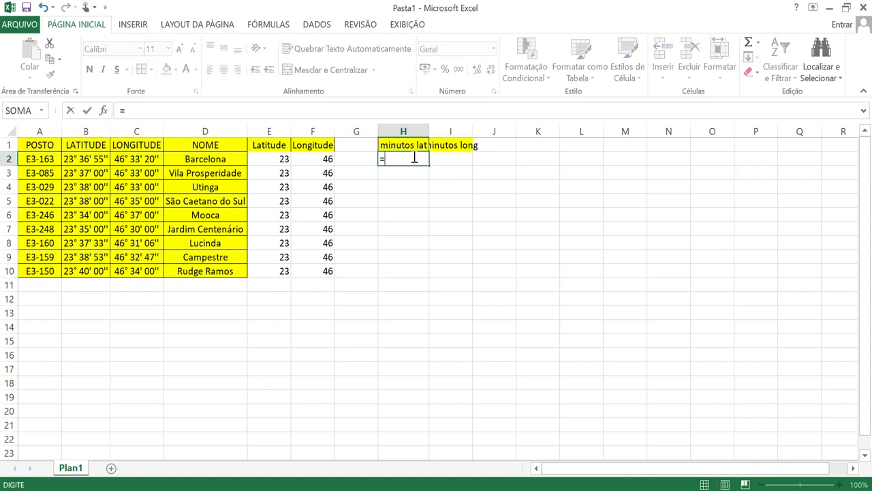
{"action": "type", "text": "3"}
{"action": "type", "text": "8/60"}
{"action": "key", "text": "Return"}
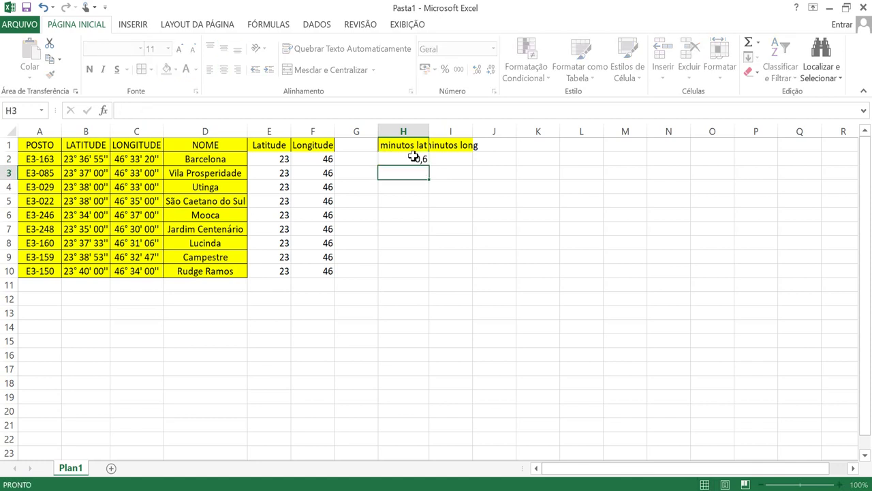
{"action": "type", "text": "=37/60"}
{"action": "key", "text": "Return"}
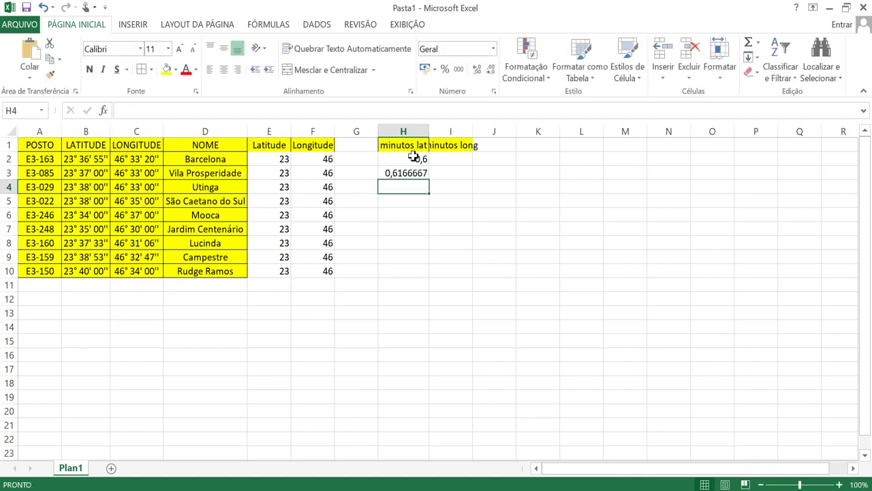
{"action": "type", "text": "=38/60"}
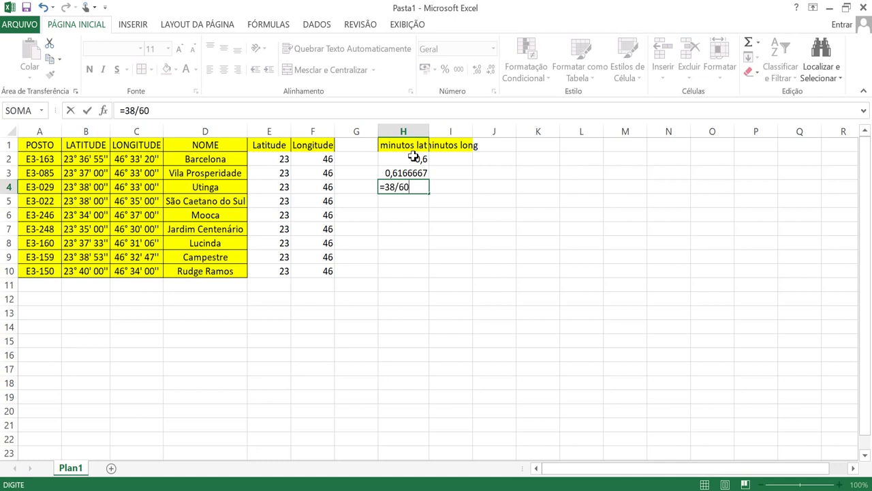
{"action": "key", "text": "Return"}
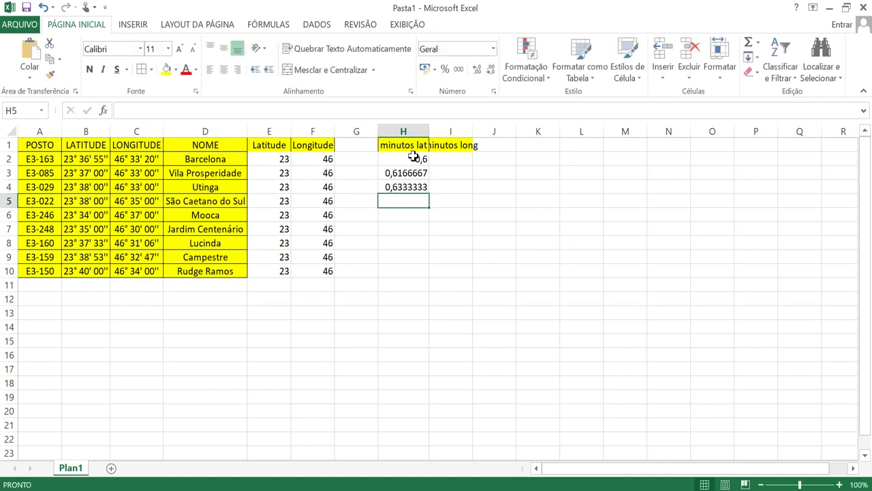
- Enter the latitude minutes formulas =38/60, =34/60 and =35/60 in H5, H6 and H7
{"action": "type", "text": "="}
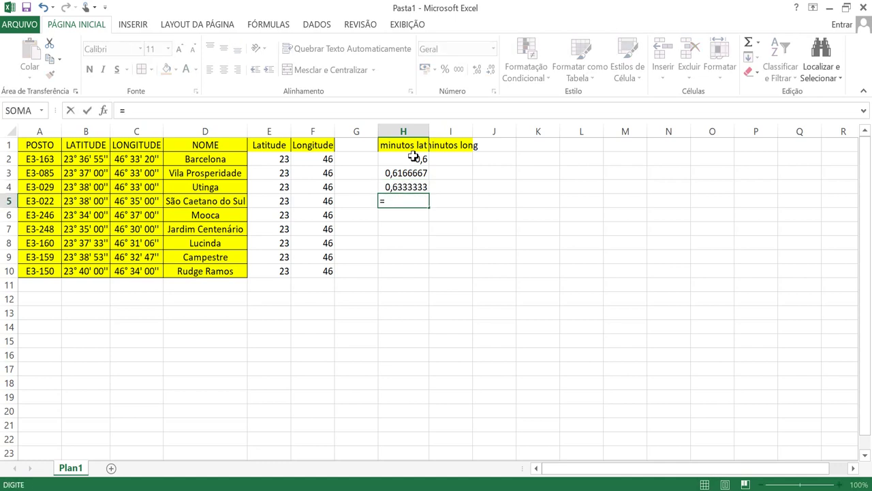
{"action": "type", "text": "38/60"}
{"action": "key", "text": "Return"}
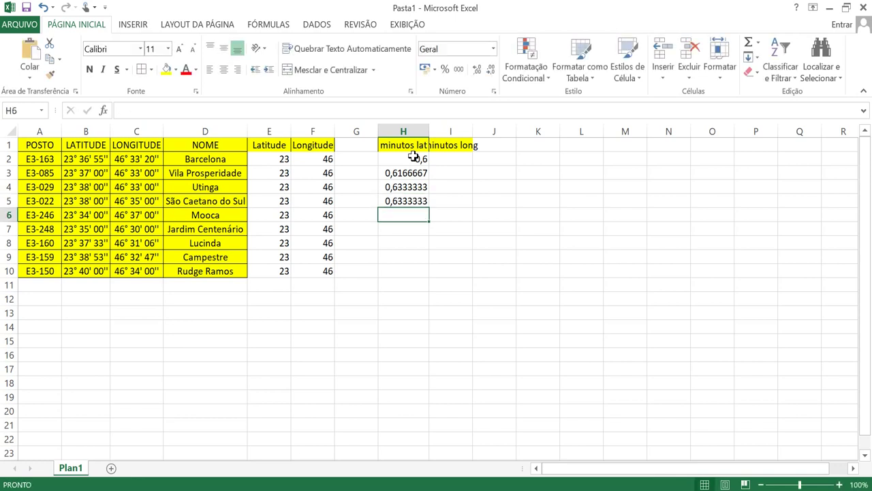
{"action": "type", "text": "=34/60"}
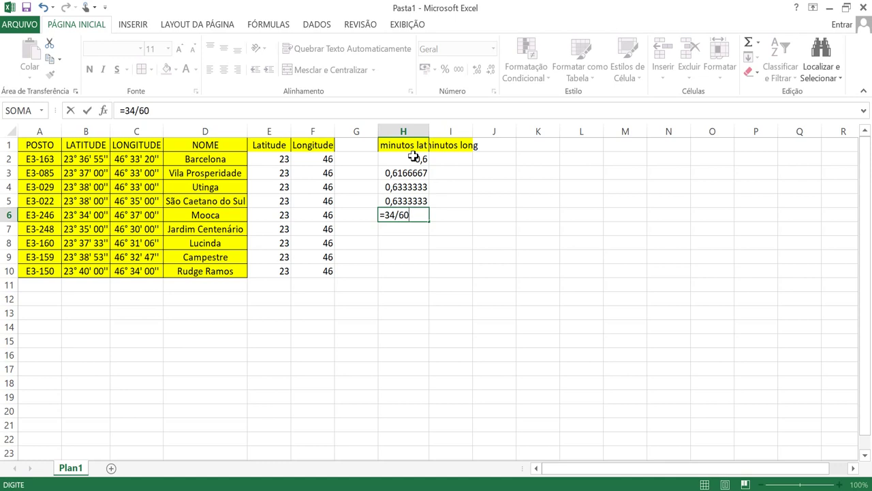
{"action": "key", "text": "Return"}
{"action": "type", "text": "="}
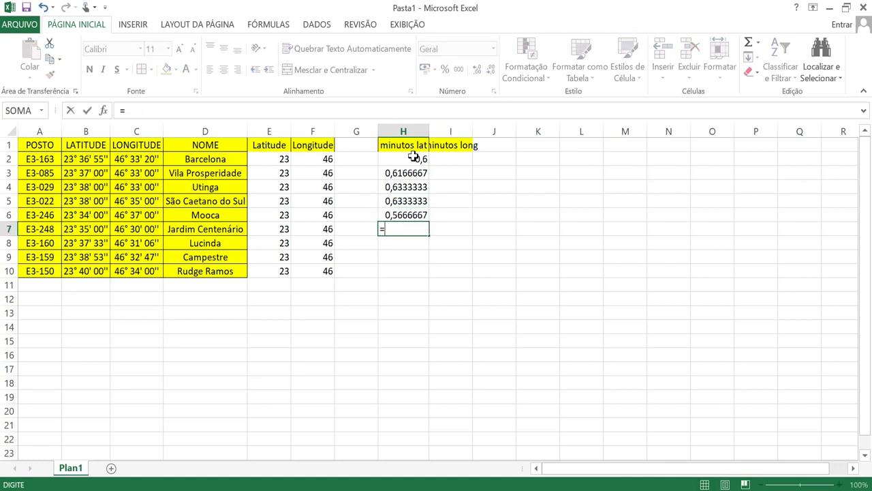
{"action": "type", "text": "35/60"}
{"action": "key", "text": "Return"}
- Complete the latitude minutes column with =37/60, =38/60 and =40/60 in H8, H9 and H10
{"action": "type", "text": "="}
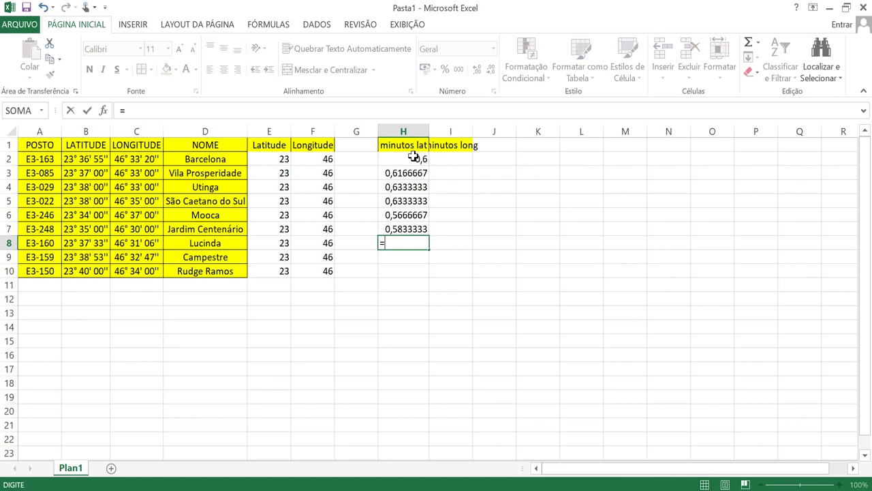
{"action": "type", "text": "37/60"}
{"action": "key", "text": "Return"}
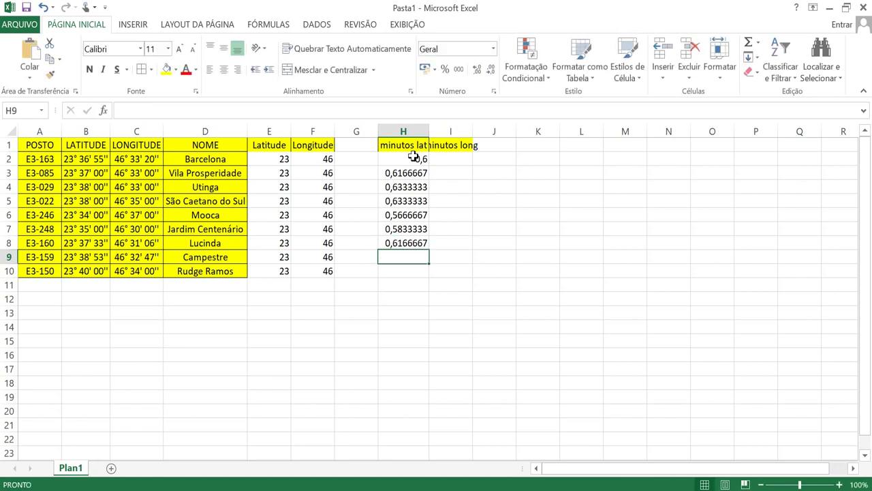
{"action": "type", "text": "="}
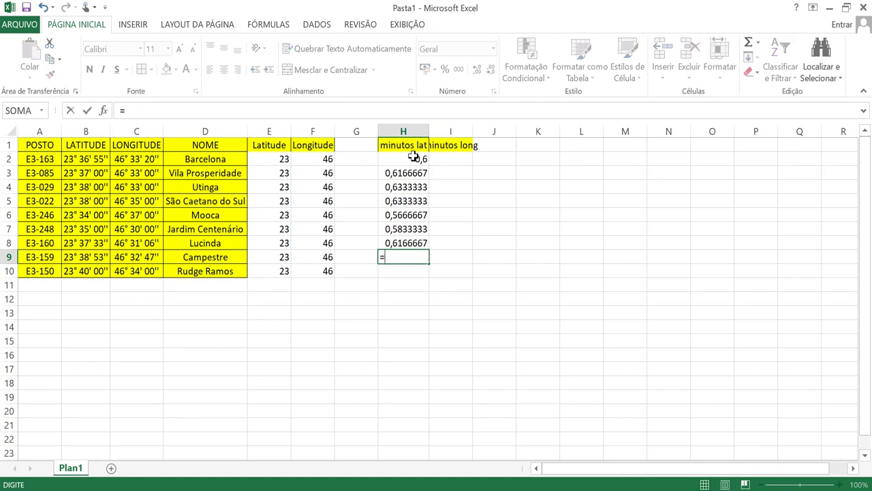
{"action": "type", "text": "38/60"}
{"action": "key", "text": "Return"}
{"action": "type", "text": "="}
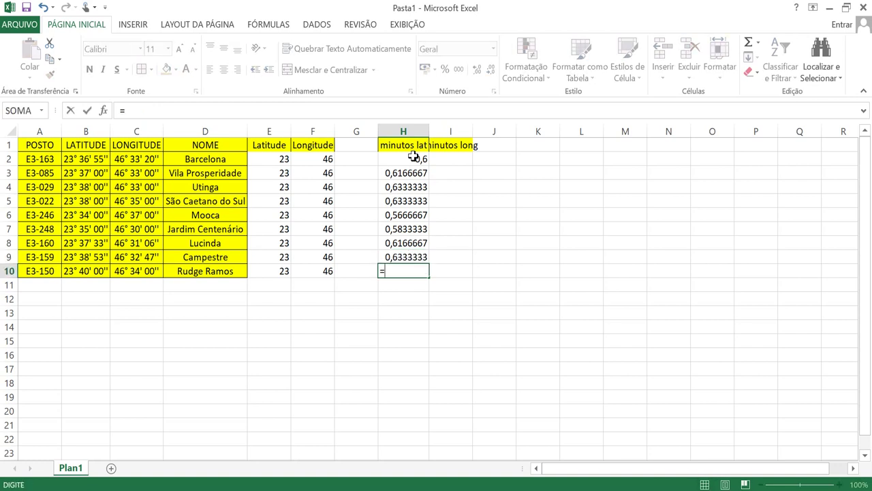
{"action": "type", "text": "40/60"}
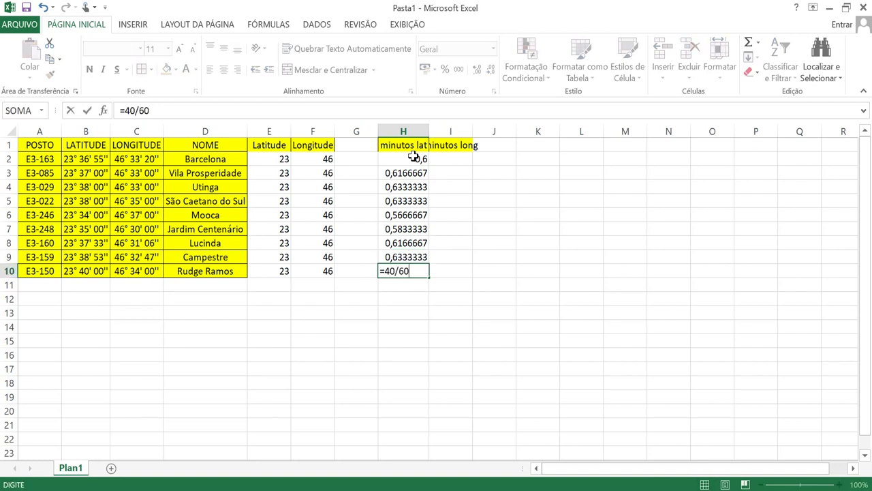
{"action": "key", "text": "Return"}
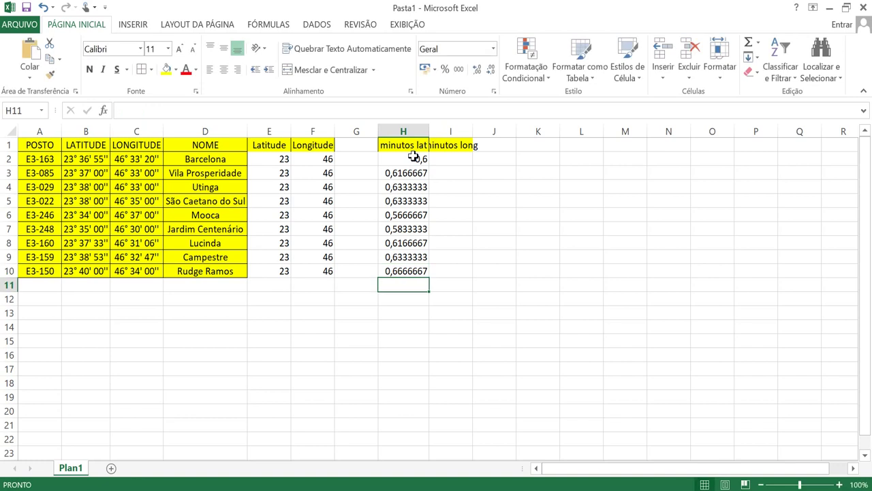
- Widen column I to fit its header, and enter =33/60 in I2, filled down to I4
{"action": "left_click", "coordinate": [415, 157]}
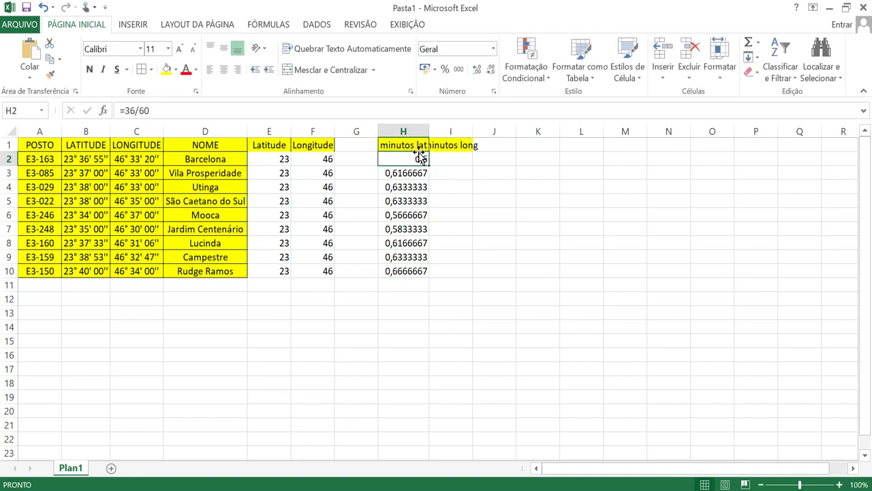
{"action": "double_click", "coordinate": [473, 132]}
{"action": "left_click", "coordinate": [463, 160]}
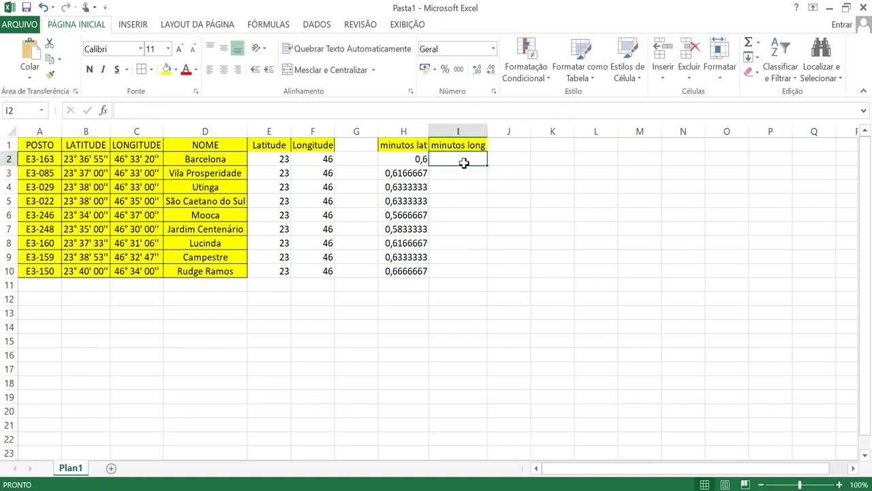
{"action": "type", "text": "="}
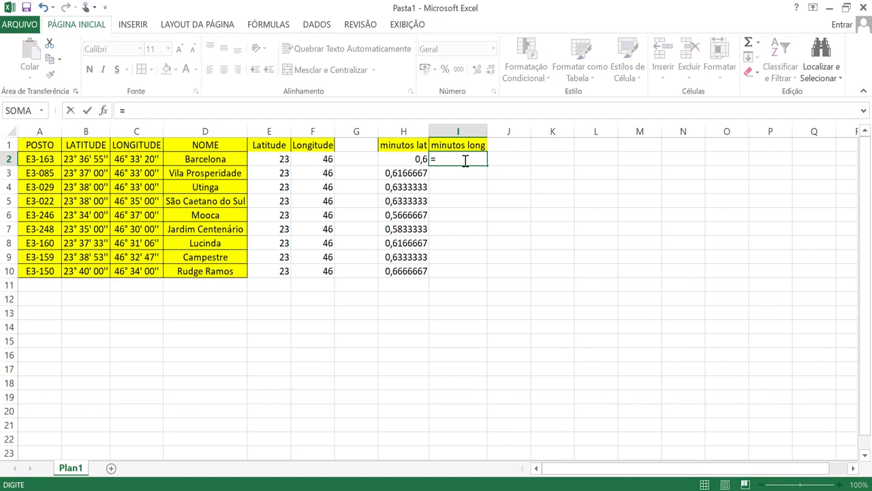
{"action": "type", "text": "33/60"}
{"action": "key", "text": "Return"}
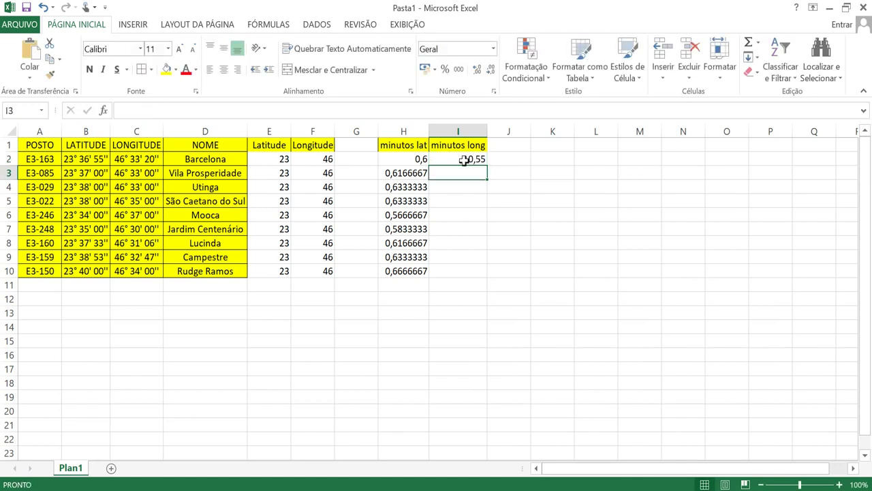
{"action": "left_click", "coordinate": [464, 161]}
{"action": "left_click_drag", "start_coordinate": [486, 167], "coordinate": [486, 192]}
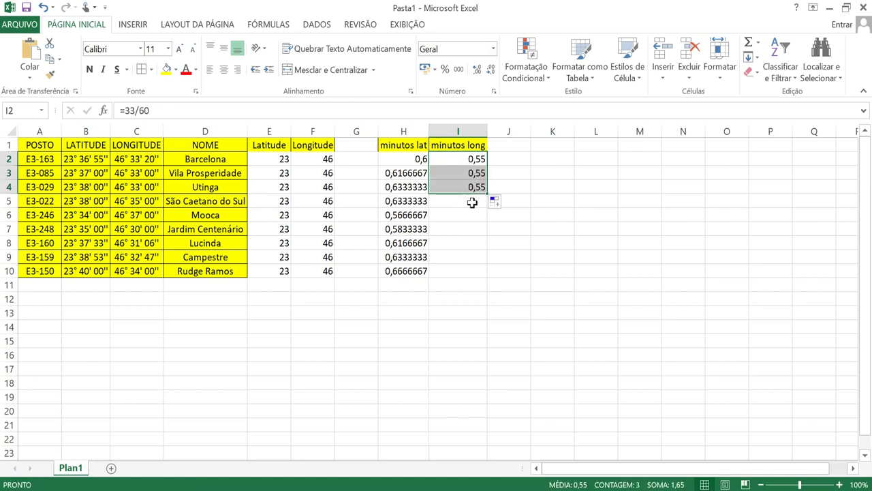
- Enter the longitude minutes formulas =35/60, =37/60 and =30/60 in I5, I6 and I7
{"action": "left_click", "coordinate": [472, 203]}
{"action": "type", "text": "=35/6"}
{"action": "type", "text": "0"}
{"action": "key", "text": "Return"}
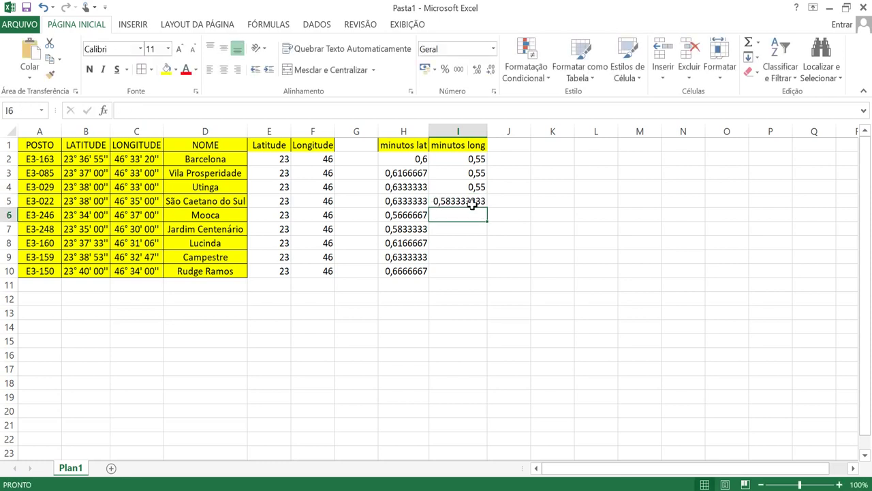
{"action": "type", "text": "=37/60"}
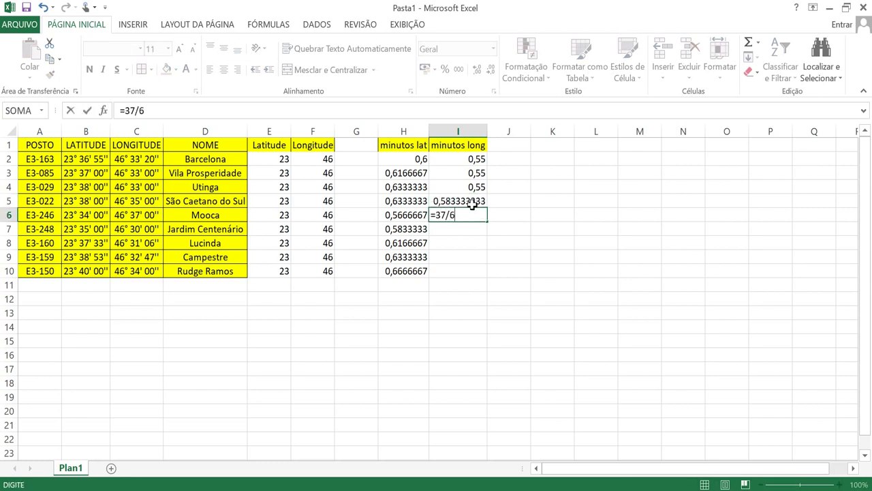
{"action": "key", "text": "Return"}
{"action": "type", "text": "="}
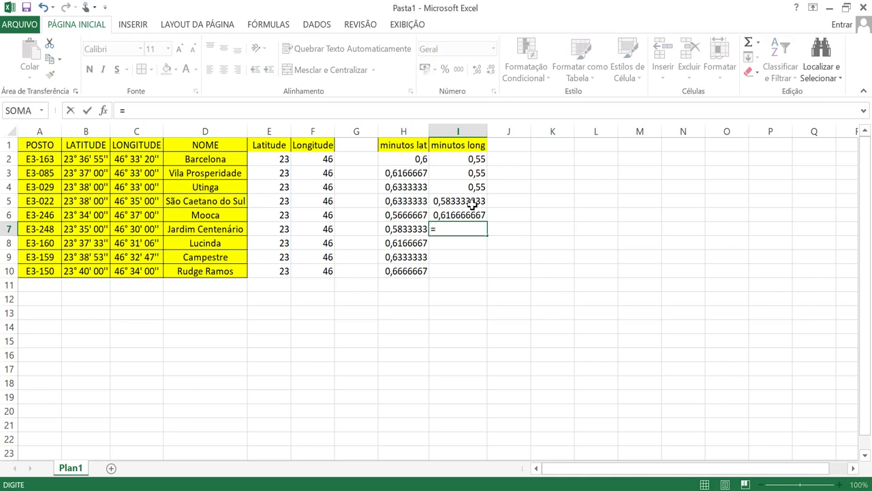
{"action": "type", "text": "30/60"}
{"action": "key", "text": "Return"}
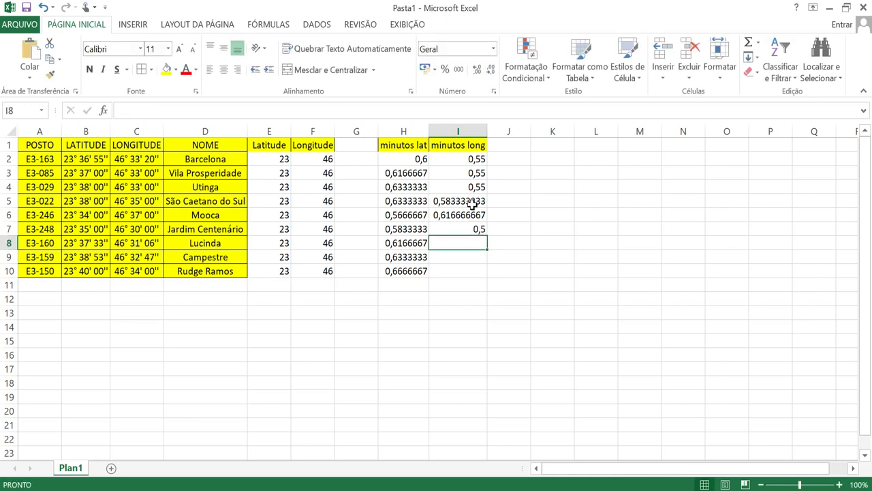
- Complete the longitude minutes column with =31/60, =32/60 and =34/60 in I8, I9 and I10
{"action": "type", "text": "=31/"}
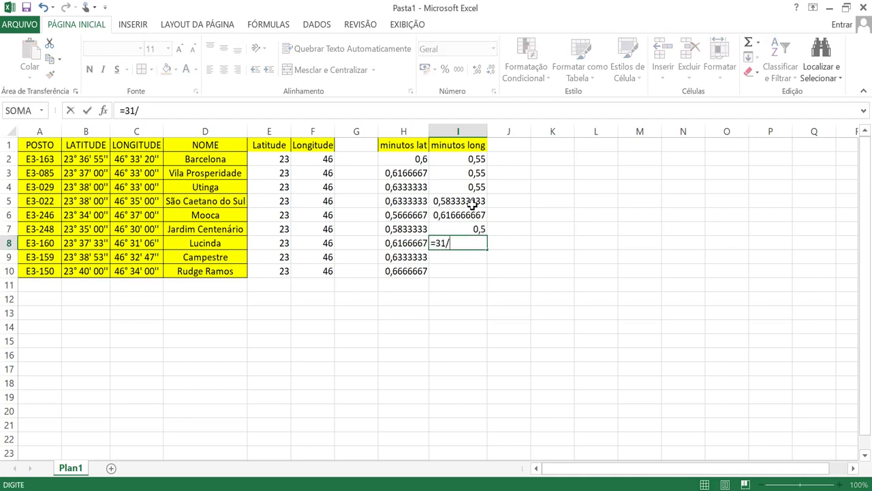
{"action": "type", "text": "60"}
{"action": "key", "text": "Return"}
{"action": "type", "text": "="}
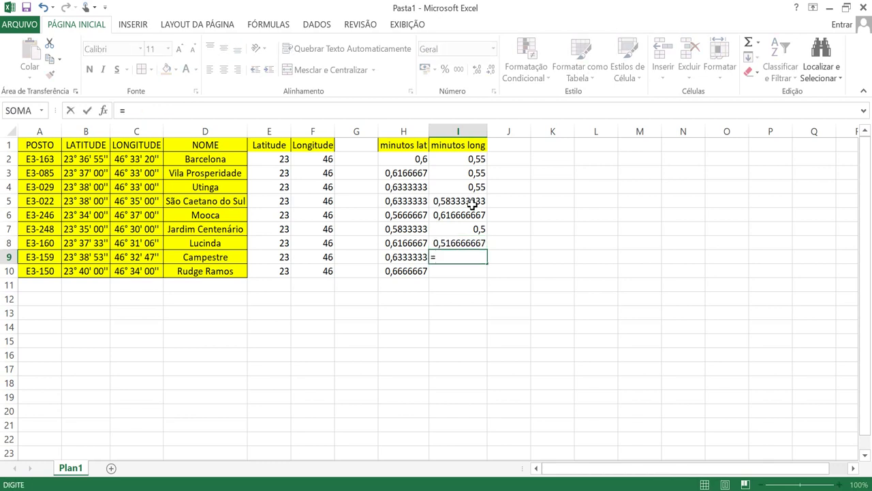
{"action": "type", "text": "32/60"}
{"action": "key", "text": "Return"}
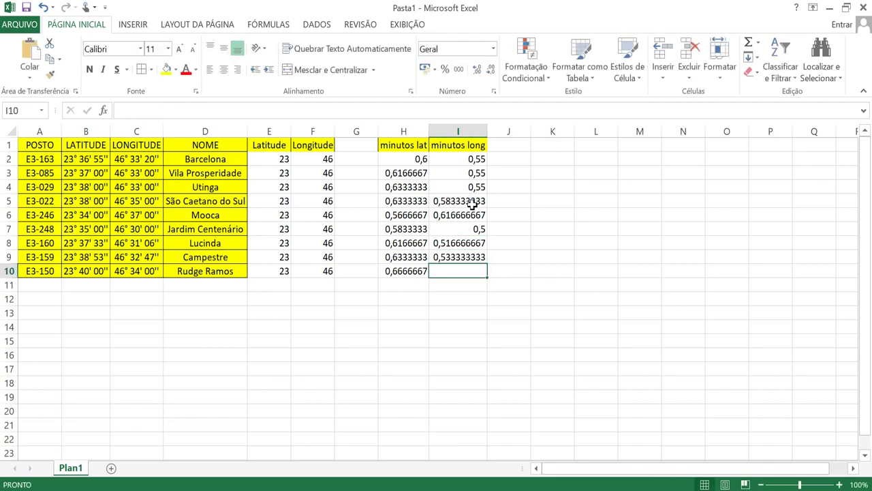
{"action": "type", "text": "=34/60"}
{"action": "key", "text": "Return"}
- Format the latitude and longitude minutes in H2:I10 to show five decimal places
{"action": "left_click_drag", "start_coordinate": [418, 160], "coordinate": [470, 270]}
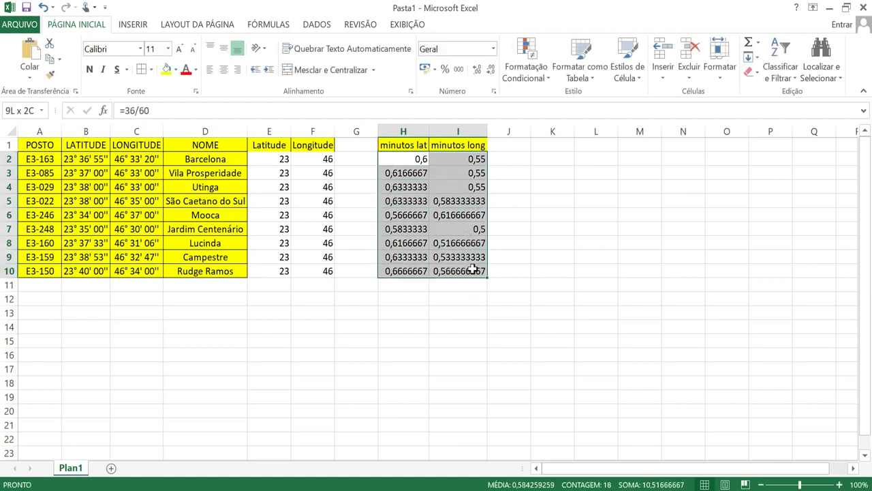
{"action": "left_click", "coordinate": [491, 70]}
{"action": "left_click", "coordinate": [477, 69]}
{"action": "left_click", "coordinate": [477, 70]}
{"action": "left_click", "coordinate": [477, 69]}
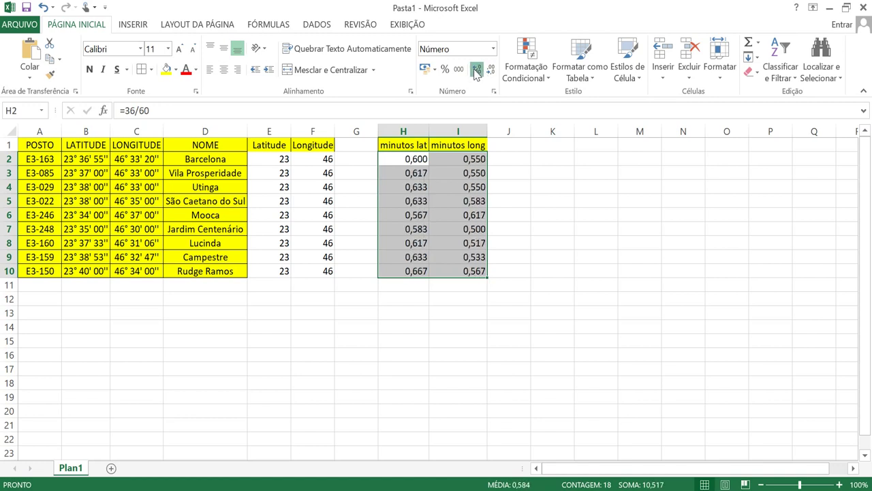
{"action": "left_click", "coordinate": [477, 69]}
{"action": "left_click", "coordinate": [477, 69]}
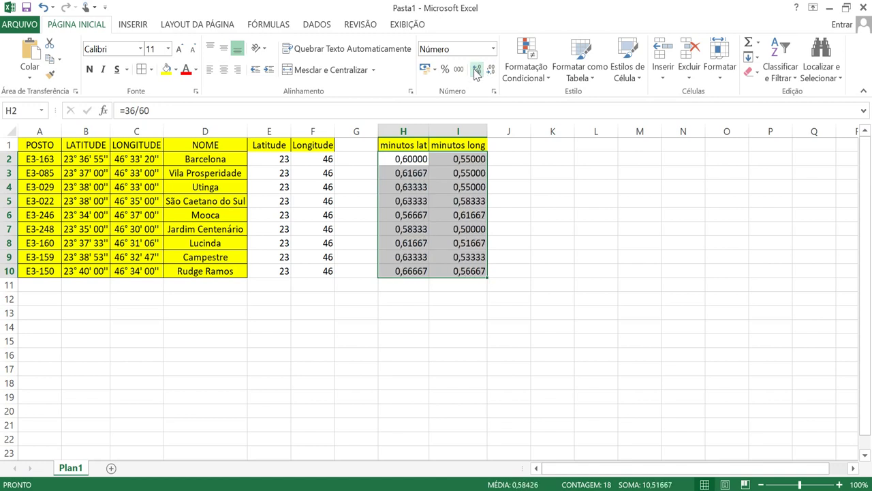
{"action": "left_click", "coordinate": [409, 158]}
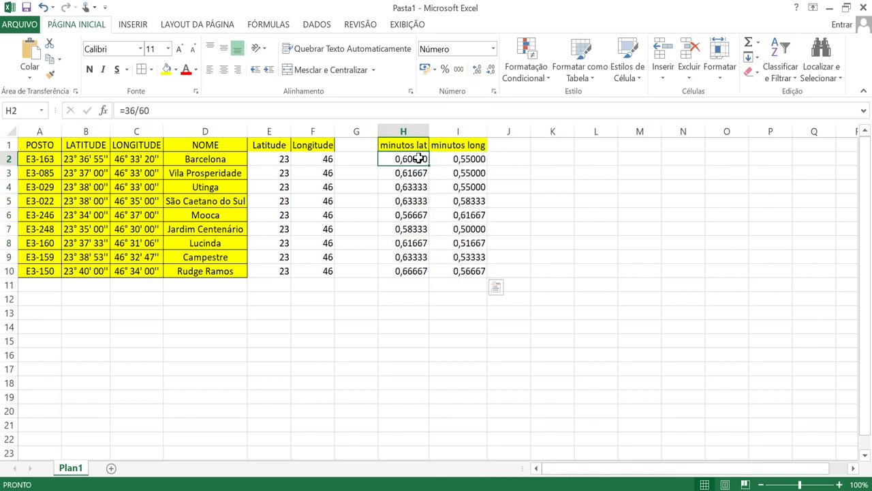
- Enter the header "segundos lat" in J1, next to the longitude minutes header, and widen column J slightly
{"action": "left_click", "coordinate": [501, 141]}
{"action": "type", "text": "seg"}
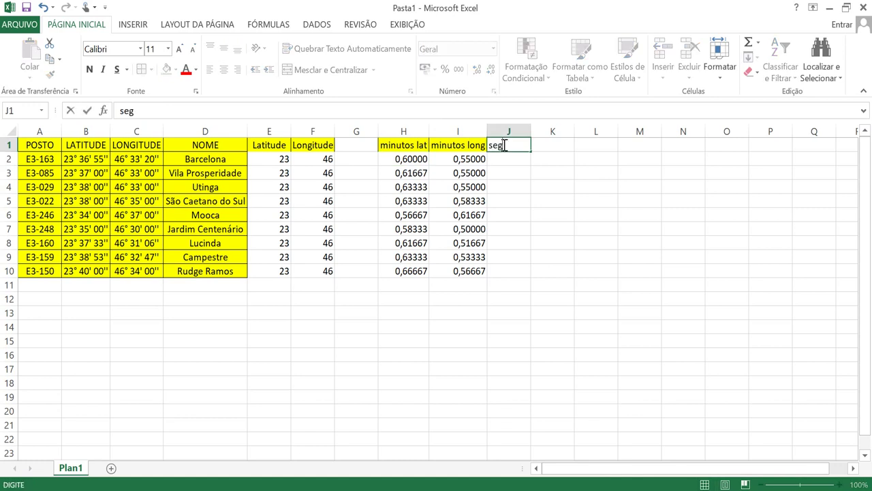
{"action": "type", "text": "undos l"}
{"action": "key", "text": "Return"}
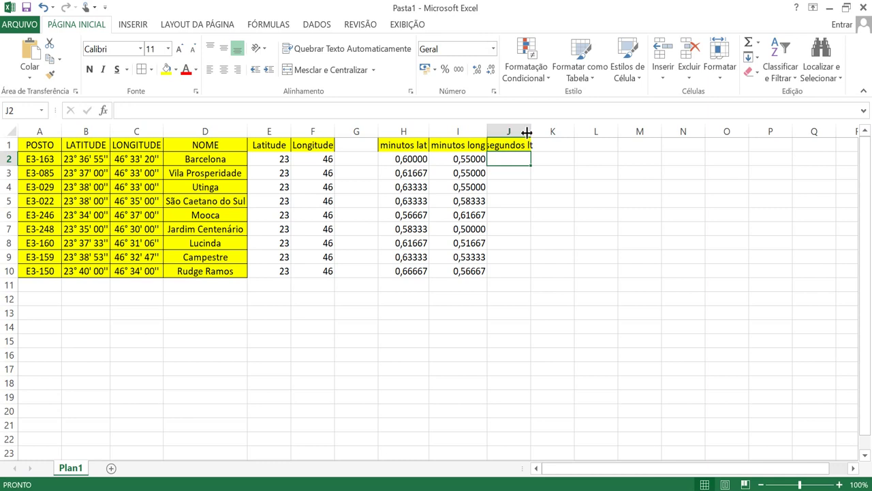
{"action": "left_click_drag", "start_coordinate": [531, 130], "coordinate": [538, 131]}
{"action": "type", "text": "seg"}
{"action": "key", "text": "Escape"}
{"action": "left_click", "coordinate": [526, 144]}
{"action": "type", "text": "segu"}
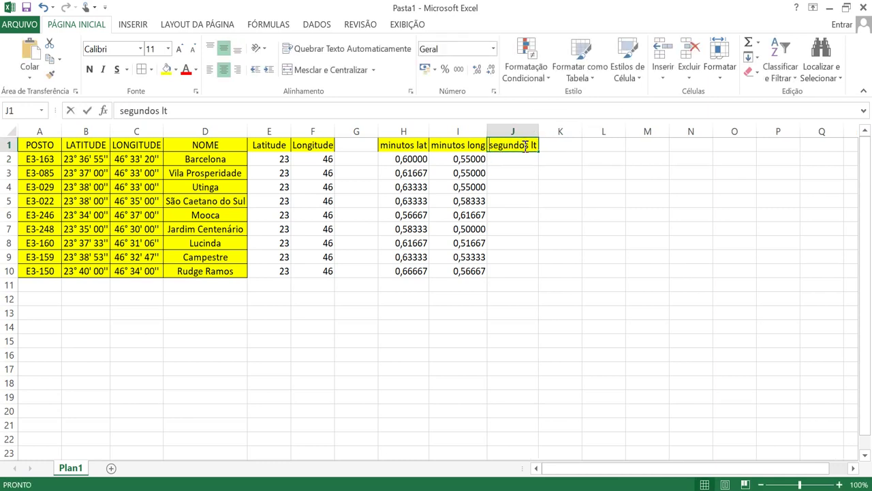
{"action": "type", "text": "ndos lat"}
{"action": "key", "text": "Return"}
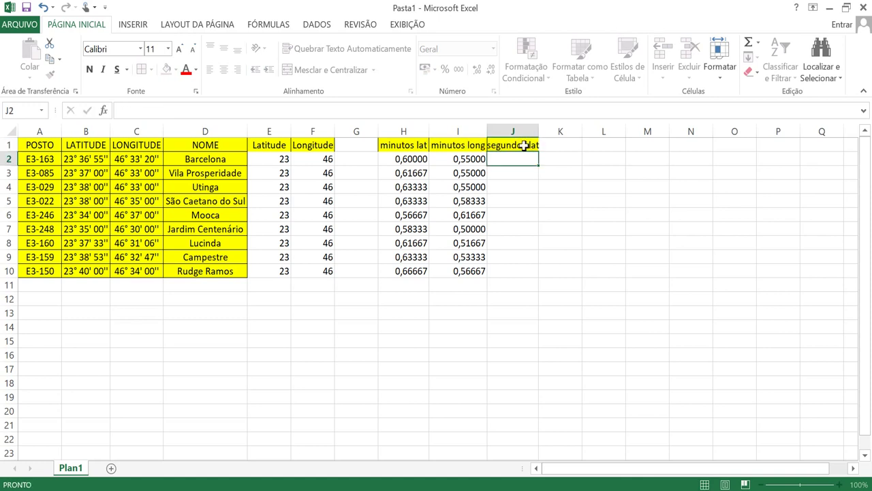
- Enter the header "segundos long" in K1 and fit the widths of columns J and K to their headers
{"action": "double_click", "coordinate": [538, 131]}
{"action": "left_click", "coordinate": [562, 146]}
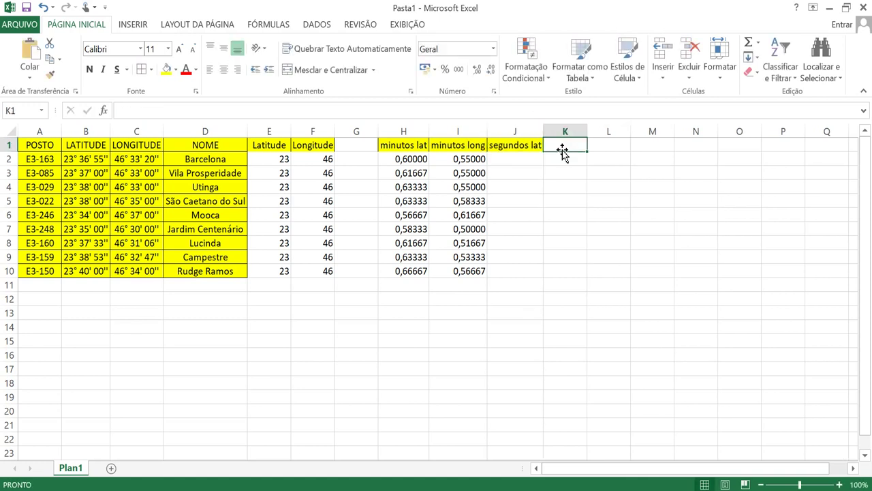
{"action": "type", "text": "segundos"}
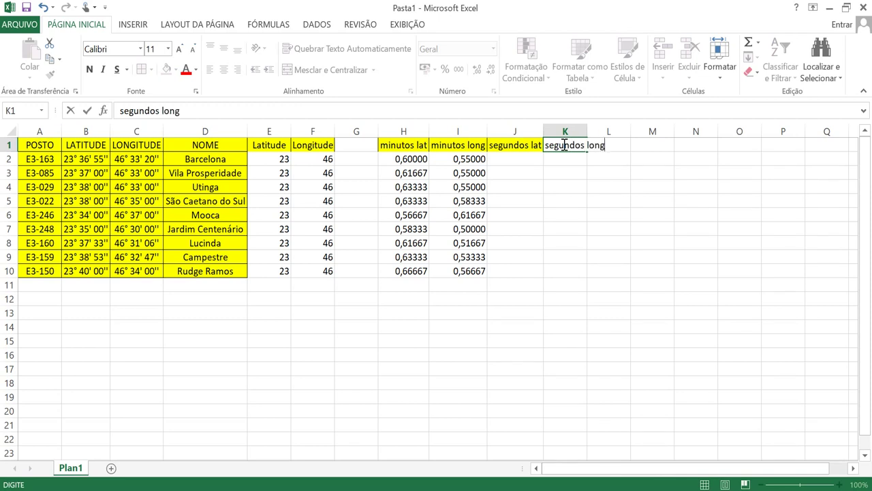
{"action": "type", "text": " long"}
{"action": "left_click", "coordinate": [592, 130]}
{"action": "double_click", "coordinate": [587, 131]}
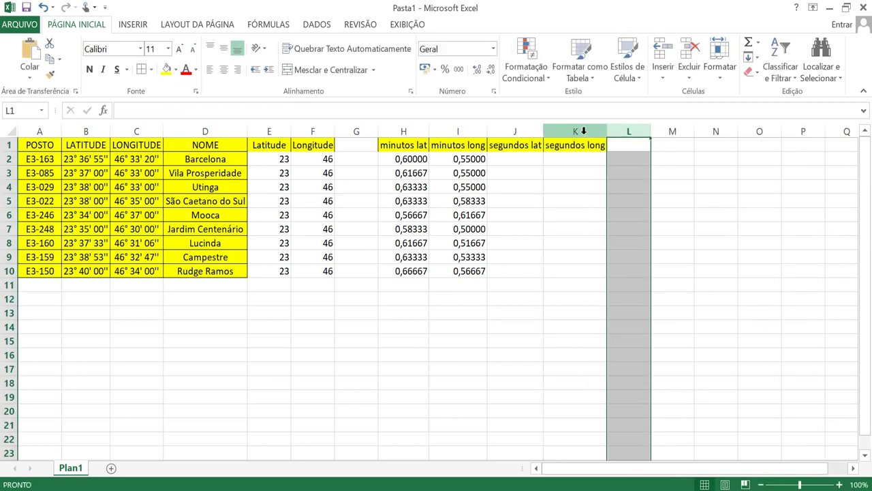
- Enter the formula =20/3600 in J2 as Barcelona's latitude seconds
{"action": "left_click", "coordinate": [524, 158]}
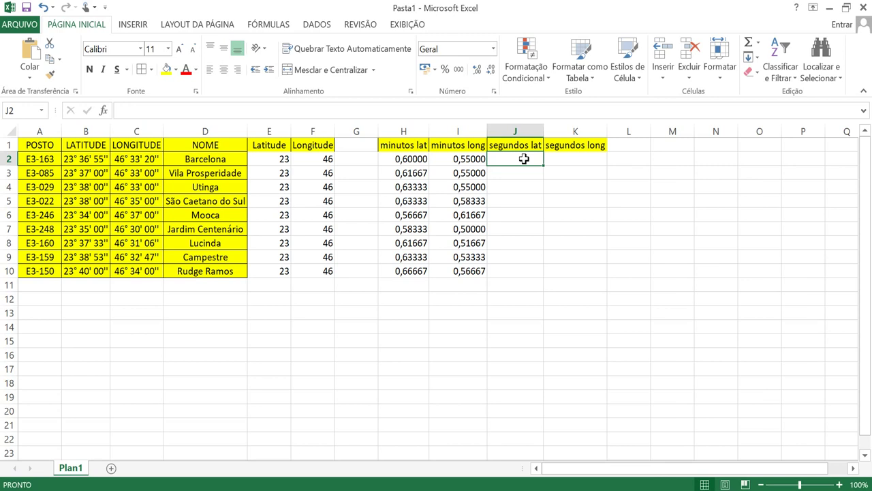
{"action": "type", "text": "="}
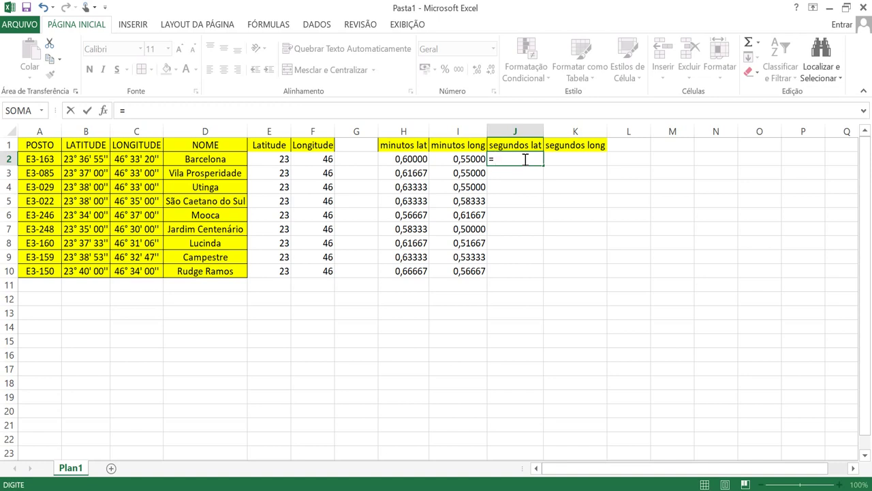
{"action": "type", "text": "20/3600"}
{"action": "key", "text": "Return"}
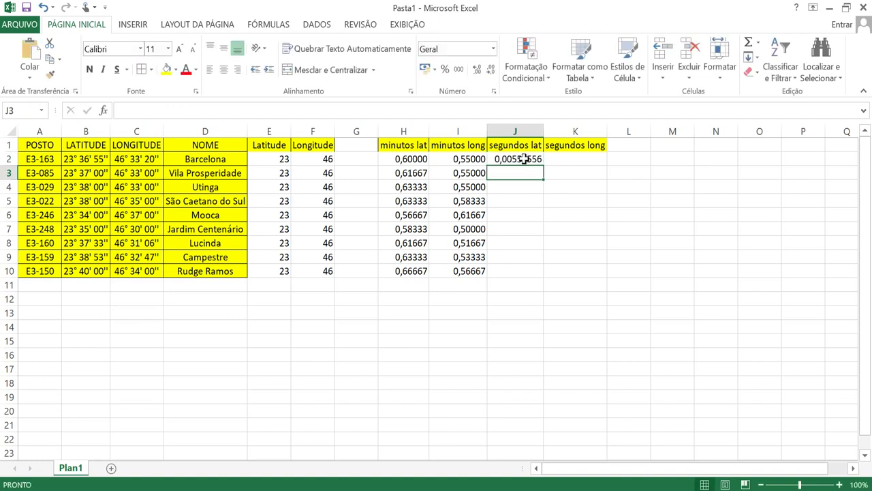
- Enter 0 as the latitude seconds in each cell from J3 to J7
{"action": "type", "text": "="}
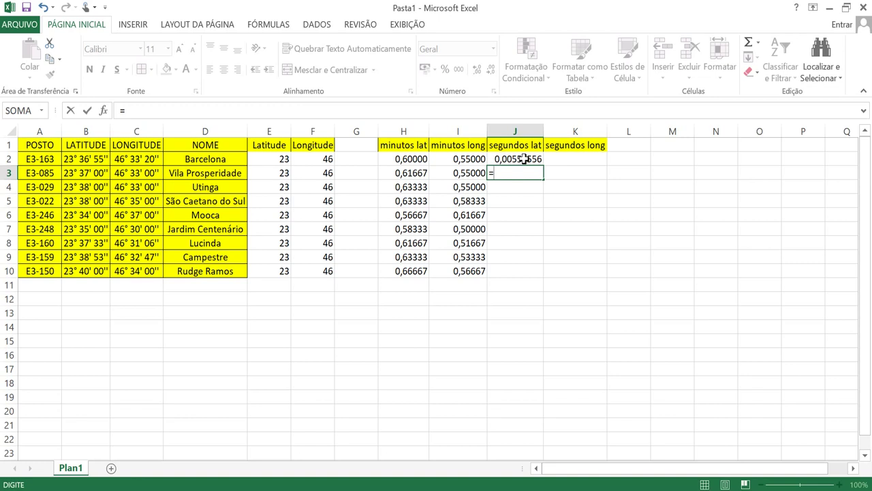
{"action": "type", "text": "0"}
{"action": "key", "text": "Return"}
{"action": "type", "text": "0"}
{"action": "key", "text": "Return"}
{"action": "type", "text": "0"}
{"action": "key", "text": "Return"}
{"action": "type", "text": "0"}
{"action": "key", "text": "Return"}
{"action": "type", "text": "0"}
{"action": "key", "text": "Return"}
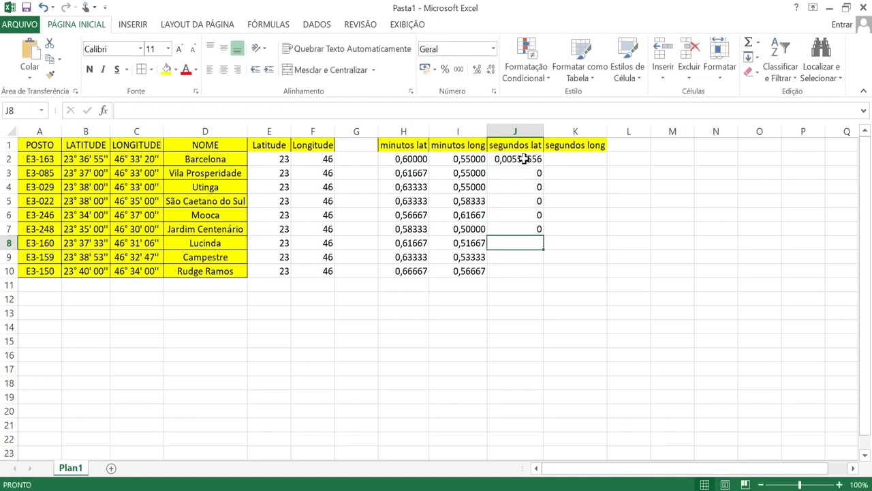
- Enter the latitude seconds formulas =6/3600 in J8 and =47/3600 in J9
{"action": "type", "text": "=6/3600"}
{"action": "key", "text": "Return"}
{"action": "type", "text": "="}
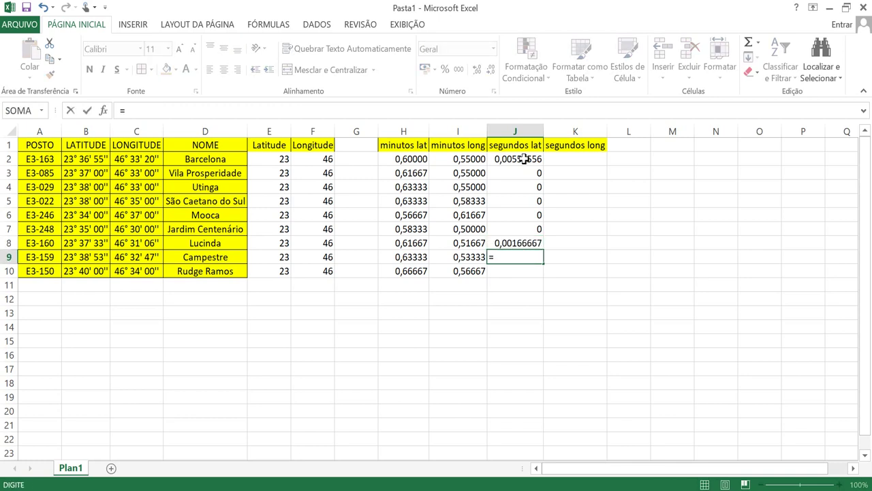
{"action": "type", "text": "47/3600"}
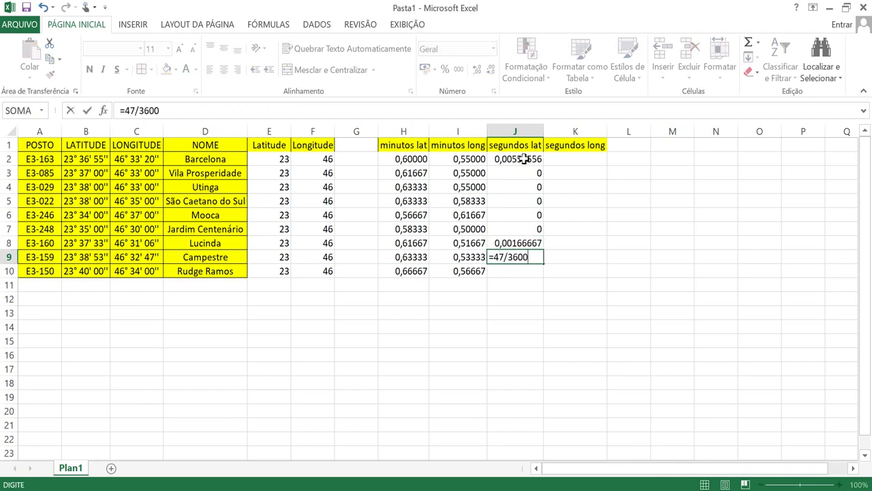
{"action": "key", "text": "Return"}
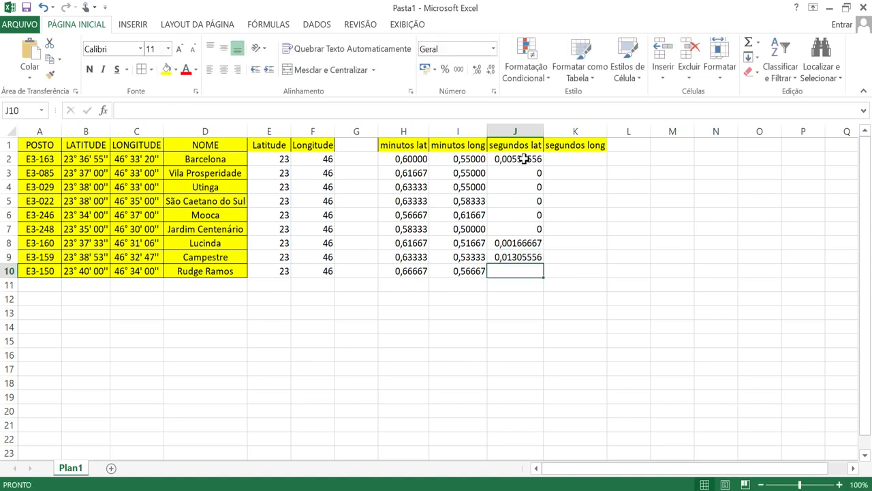
- Complete the latitude seconds column with 0 in J10, leaving no stray value in J11
{"action": "left_click", "coordinate": [521, 243]}
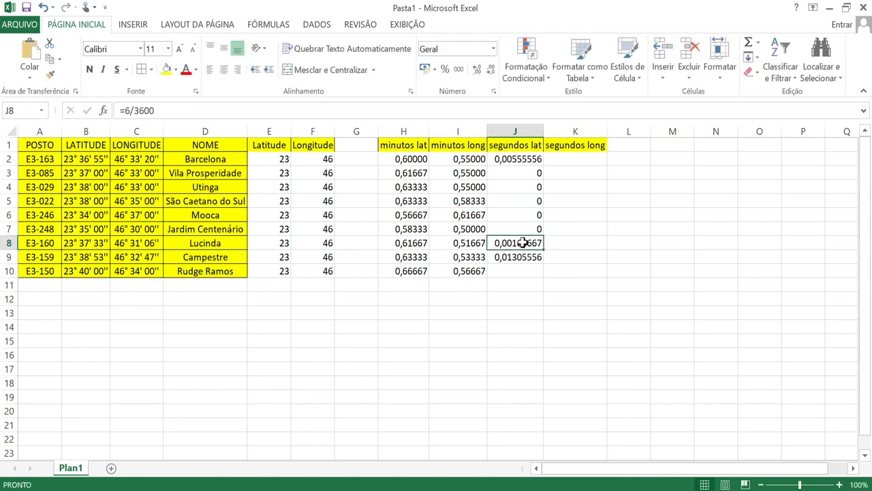
{"action": "left_click", "coordinate": [517, 280]}
{"action": "key", "text": "ctrl+v"}
{"action": "key", "text": "Return"}
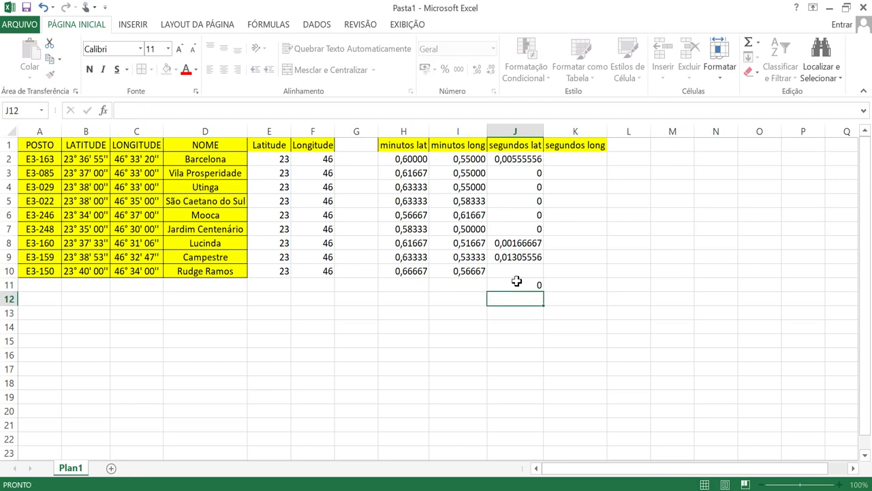
{"action": "left_click", "coordinate": [518, 270]}
{"action": "key", "text": "ctrl+v"}
{"action": "key", "text": "Return"}
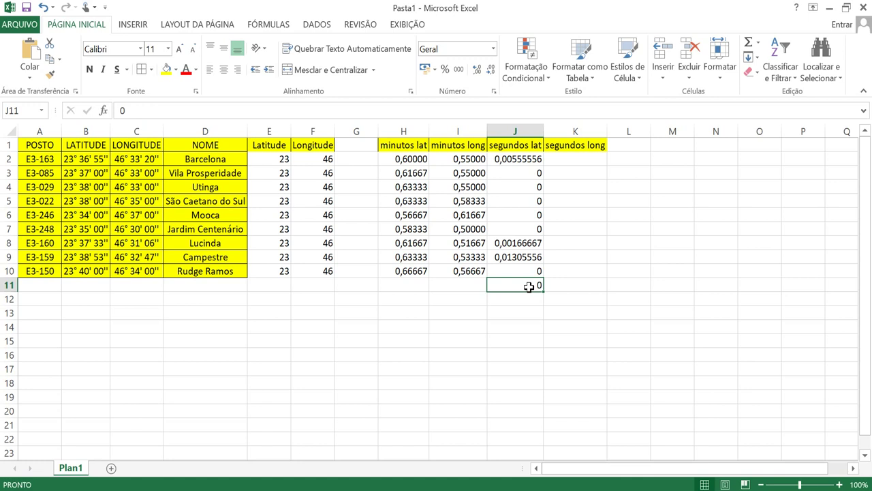
- Enter the formula =20/3600 in K2 as Barcelona's longitude seconds
{"action": "left_click", "coordinate": [577, 158]}
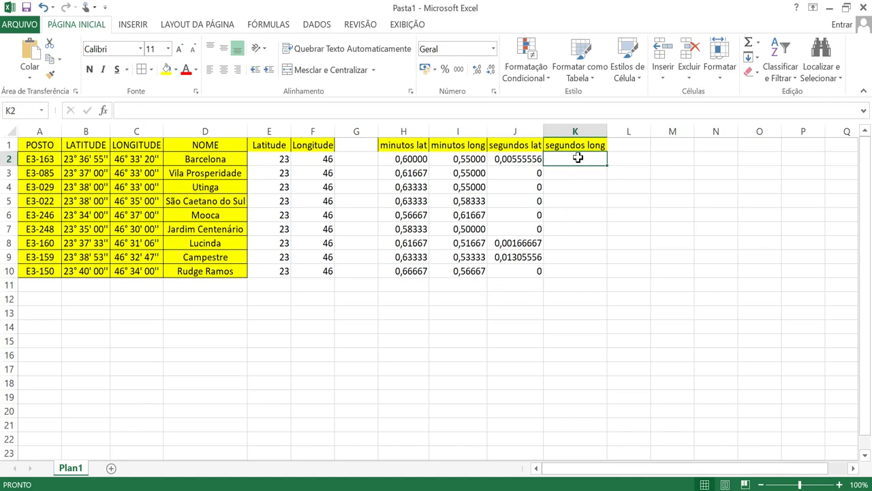
{"action": "type", "text": "=20/3600"}
{"action": "key", "text": "Return"}
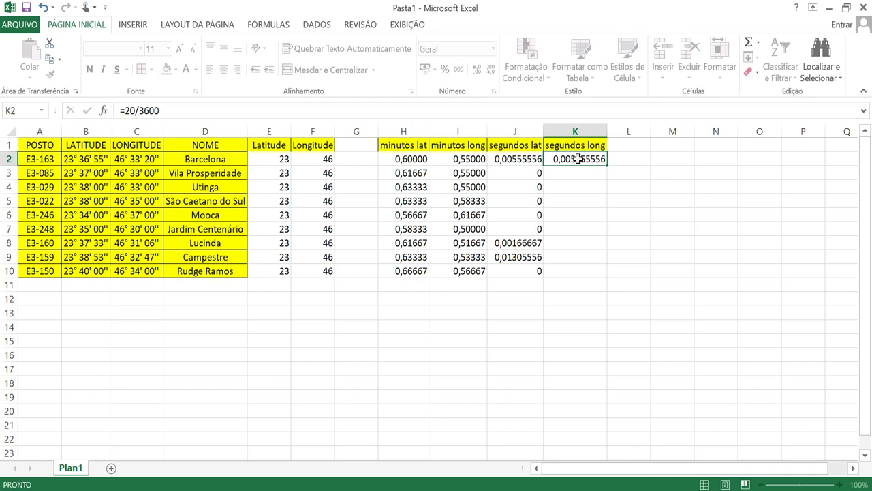
- Enter 0 as the longitude seconds in each cell from K3 to K7
{"action": "type", "text": "0"}
{"action": "key", "text": "Return"}
{"action": "type", "text": "0"}
{"action": "key", "text": "Return"}
{"action": "type", "text": "0"}
{"action": "key", "text": "Return"}
{"action": "type", "text": "0"}
{"action": "key", "text": "Return"}
{"action": "type", "text": "0"}
{"action": "key", "text": "Return"}
- Complete the longitude seconds column with =6/3600 in K8, =47/3600 in K9 and 0 in K10
{"action": "type", "text": "=6/3600"}
{"action": "key", "text": "Return"}
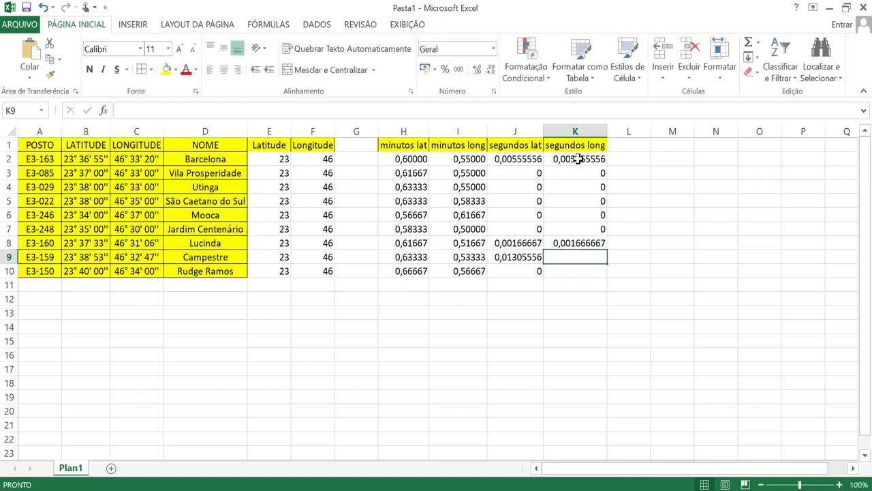
{"action": "type", "text": "=47/3600"}
{"action": "key", "text": "Return"}
{"action": "type", "text": "0"}
{"action": "key", "text": "Return"}
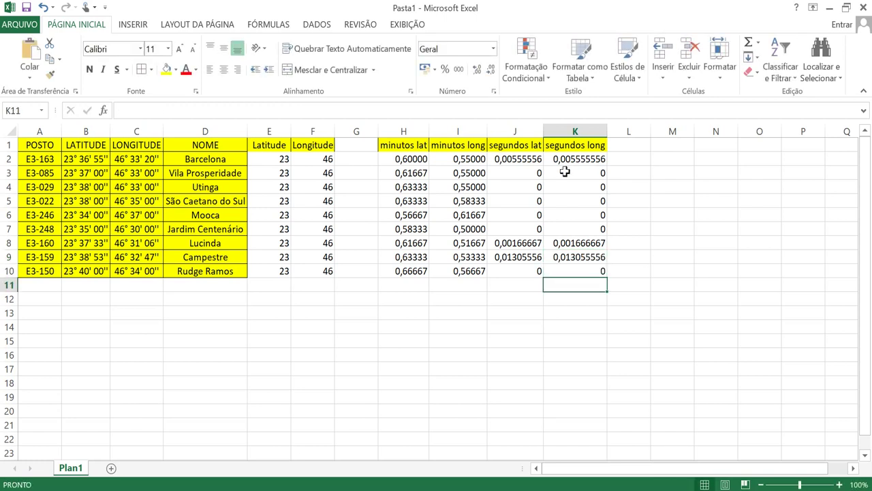
- Move the whole-degree values from E2:F10 to L2:M10, beside the seconds columns
{"action": "left_click", "coordinate": [272, 158]}
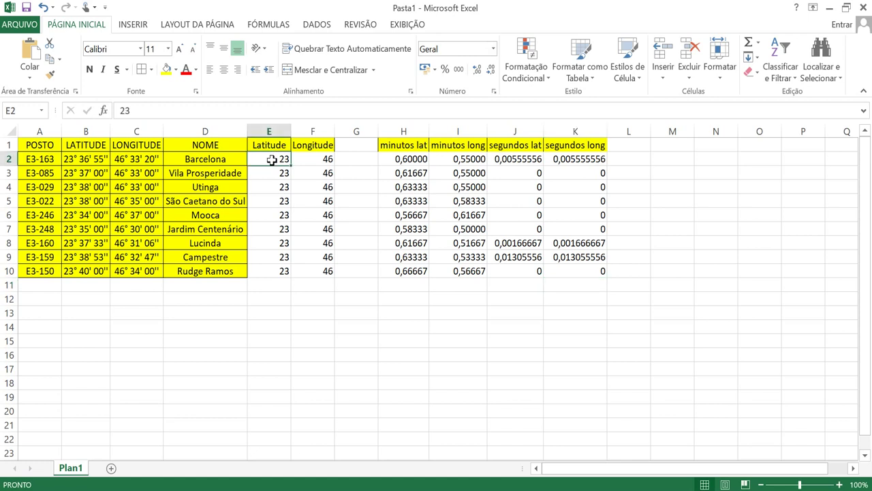
{"action": "left_click", "coordinate": [414, 159]}
{"action": "left_click", "coordinate": [507, 158]}
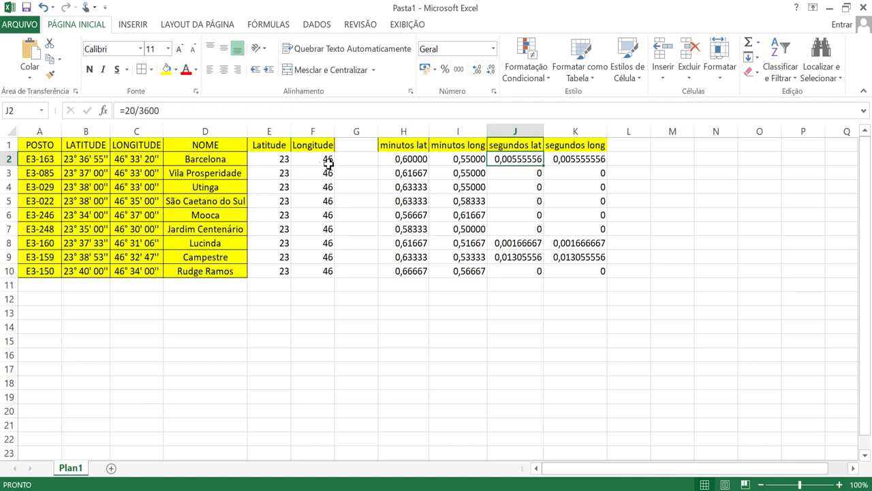
{"action": "left_click", "coordinate": [284, 159]}
{"action": "left_click_drag", "start_coordinate": [282, 159], "coordinate": [657, 269]}
{"action": "left_click", "coordinate": [635, 311]}
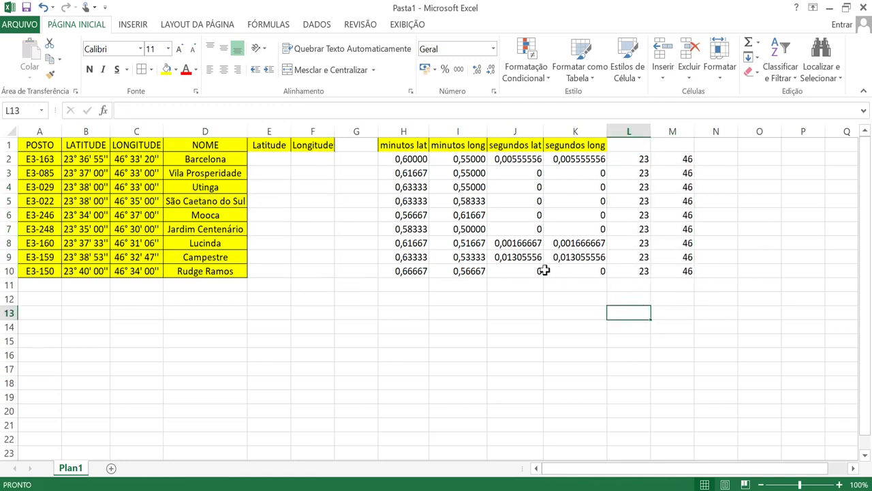
- Calculate the decimal latitudes with the formula =L2+H2+J2 in E2, filled down to E10
{"action": "left_click", "coordinate": [269, 158]}
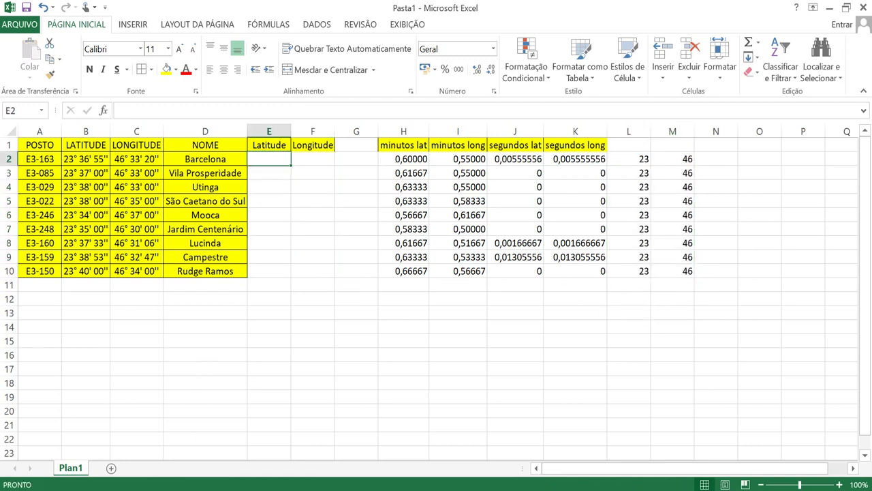
{"action": "left_click", "coordinate": [286, 436]}
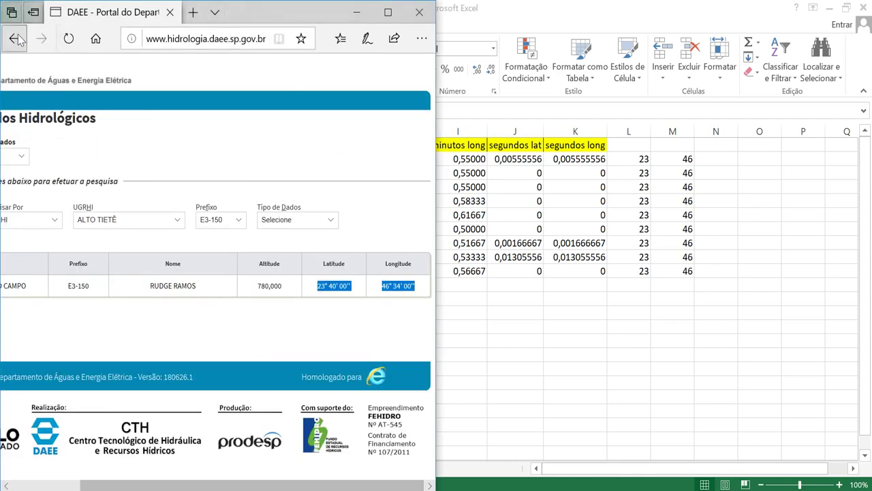
{"action": "left_click", "coordinate": [366, 17]}
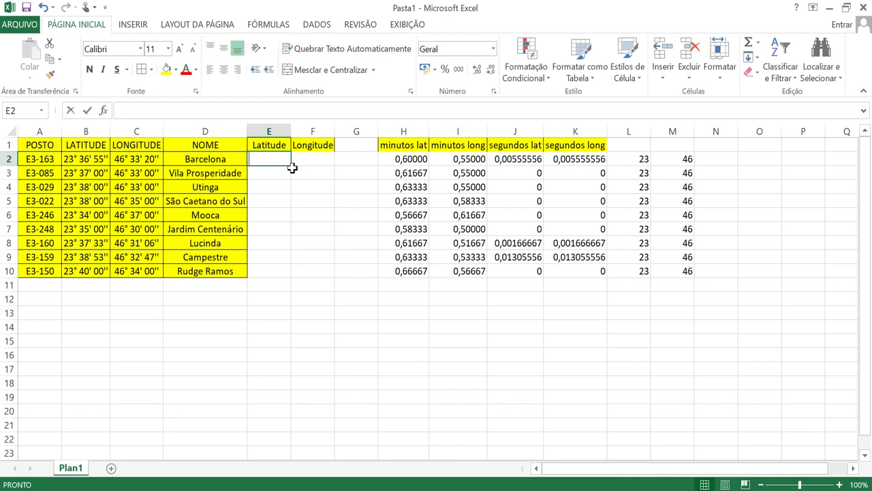
{"action": "type", "text": "="}
{"action": "left_click", "coordinate": [626, 159]}
{"action": "type", "text": "+"}
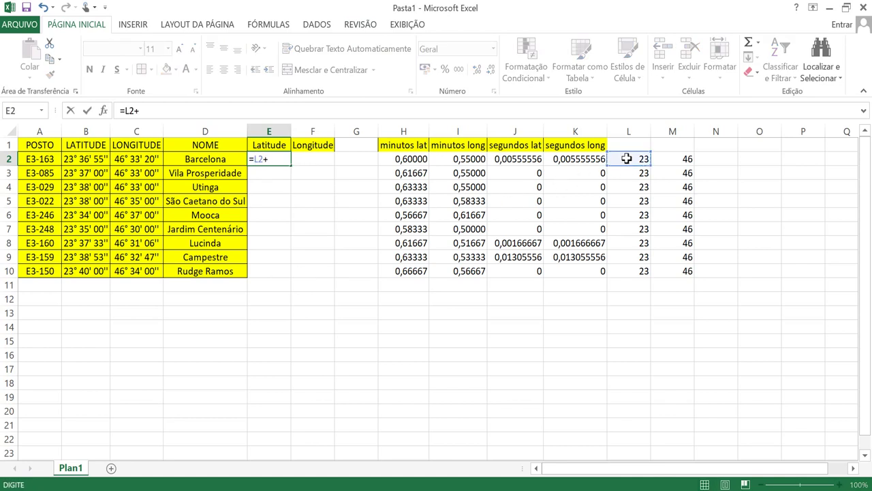
{"action": "left_click", "coordinate": [417, 159]}
{"action": "type", "text": "+"}
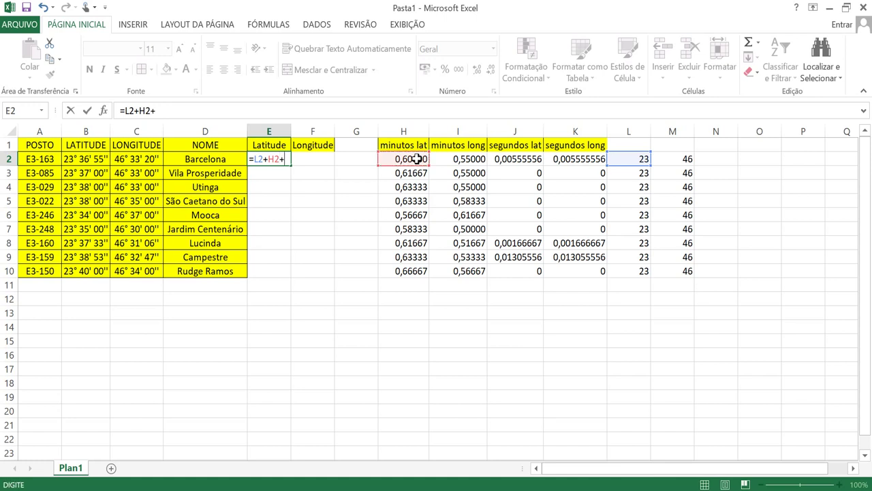
{"action": "left_click", "coordinate": [512, 158]}
{"action": "key", "text": "Return"}
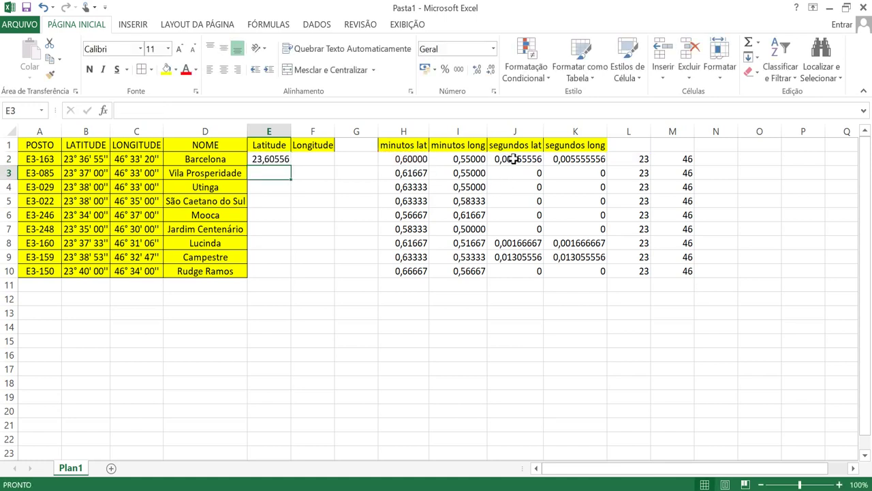
{"action": "left_click", "coordinate": [288, 160]}
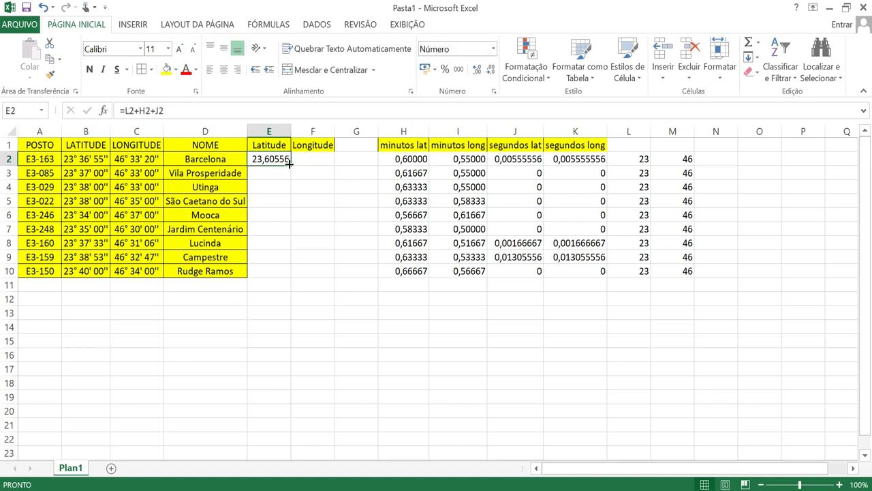
{"action": "left_click_drag", "start_coordinate": [292, 167], "coordinate": [288, 279]}
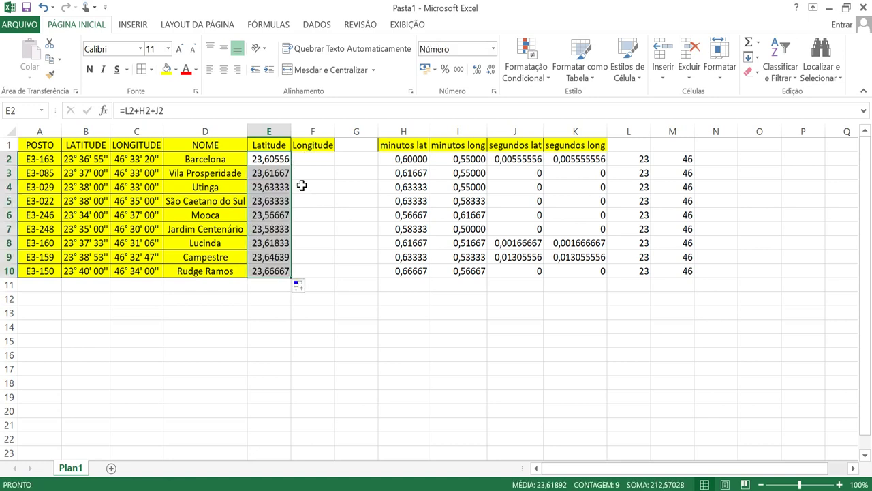
- Calculate the decimal longitudes with the formula =M2+I2+K2 in F2, filled down to F10
{"action": "left_click", "coordinate": [314, 156]}
{"action": "type", "text": "="}
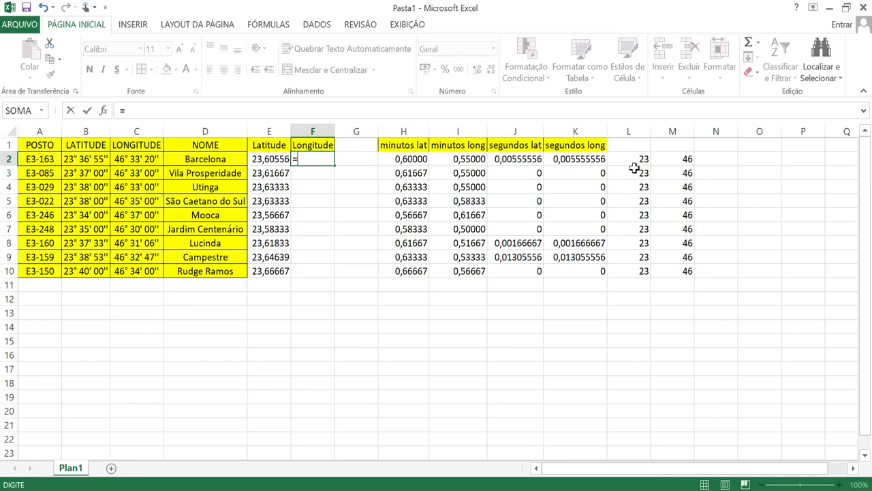
{"action": "left_click", "coordinate": [681, 158]}
{"action": "type", "text": "+"}
{"action": "left_click", "coordinate": [477, 156]}
{"action": "type", "text": "+"}
{"action": "left_click", "coordinate": [565, 160]}
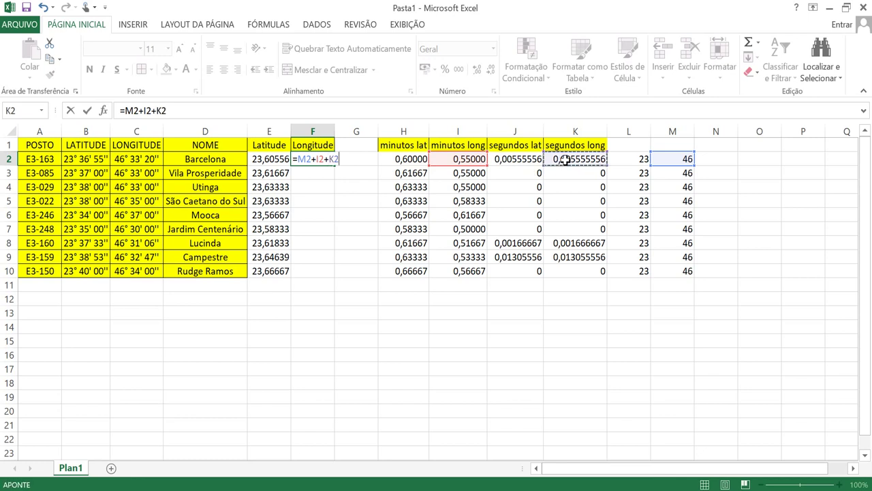
{"action": "key", "text": "Return"}
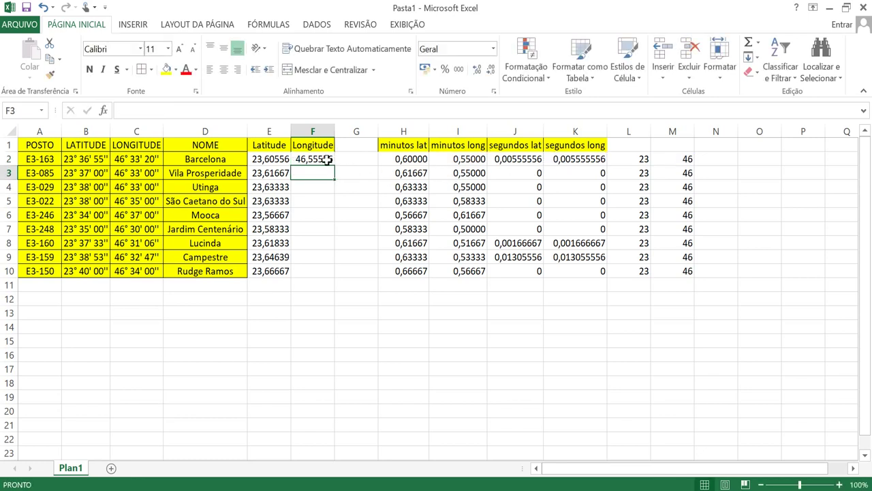
{"action": "left_click", "coordinate": [330, 162]}
{"action": "left_click_drag", "start_coordinate": [333, 163], "coordinate": [318, 284]}
{"action": "left_click", "coordinate": [304, 299]}
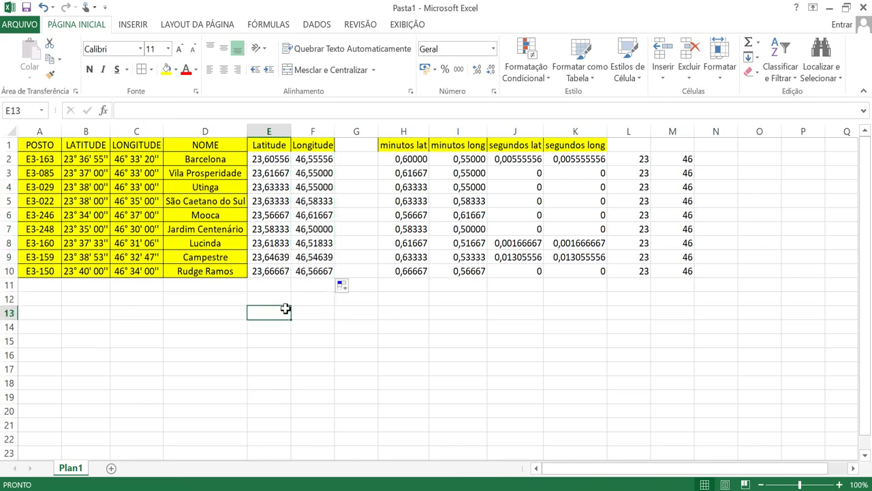
- Replace the decimal coordinate formulas in E2:F10 with their calculated values
{"action": "left_click", "coordinate": [286, 229]}
{"action": "left_click_drag", "start_coordinate": [265, 161], "coordinate": [324, 270]}
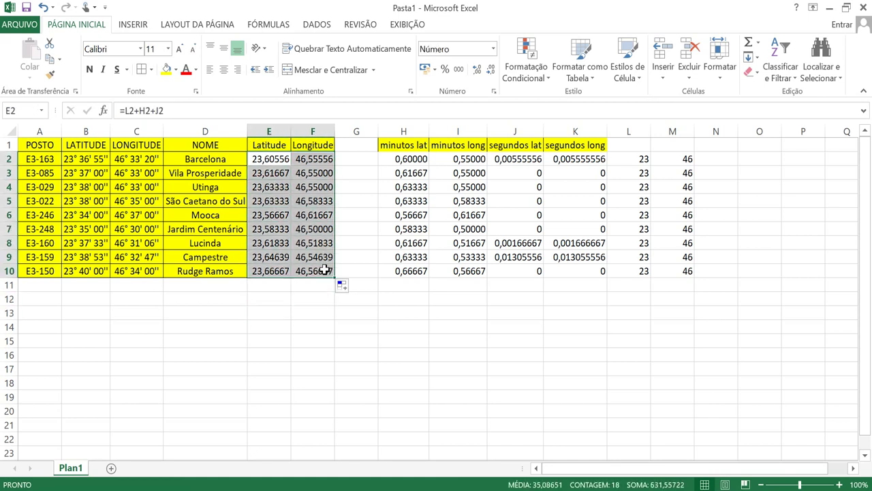
{"action": "key", "text": "ctrl+c"}
{"action": "left_click", "coordinate": [266, 163]}
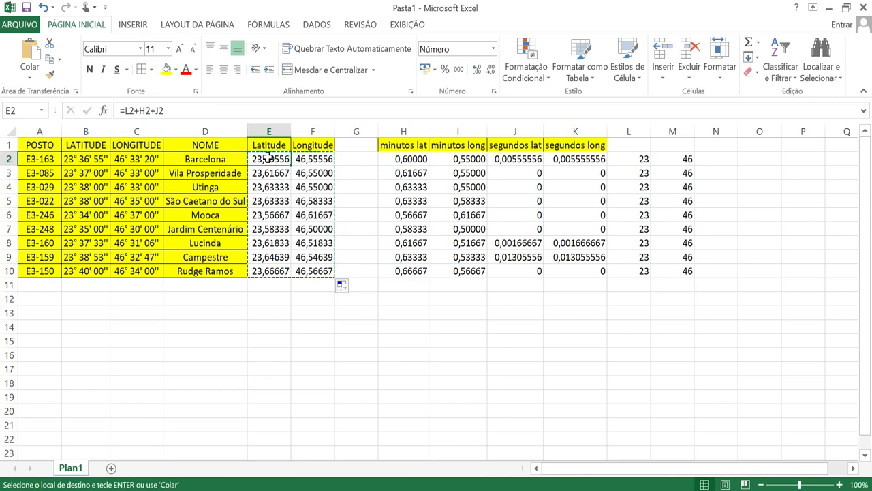
{"action": "right_click", "coordinate": [266, 163]}
{"action": "left_click", "coordinate": [312, 218]}
{"action": "left_click", "coordinate": [316, 243]}
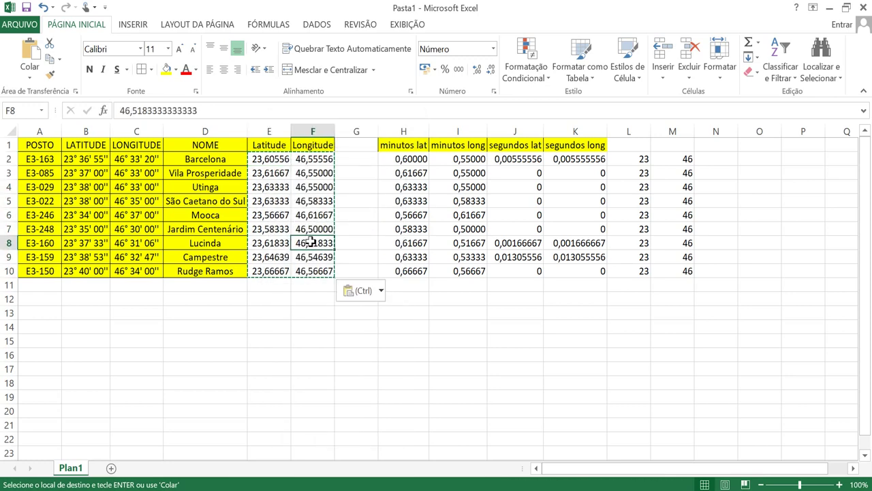
- Delete the helper columns H to M holding the minutes, seconds and whole degrees
{"action": "left_click_drag", "start_coordinate": [385, 131], "coordinate": [675, 146]}
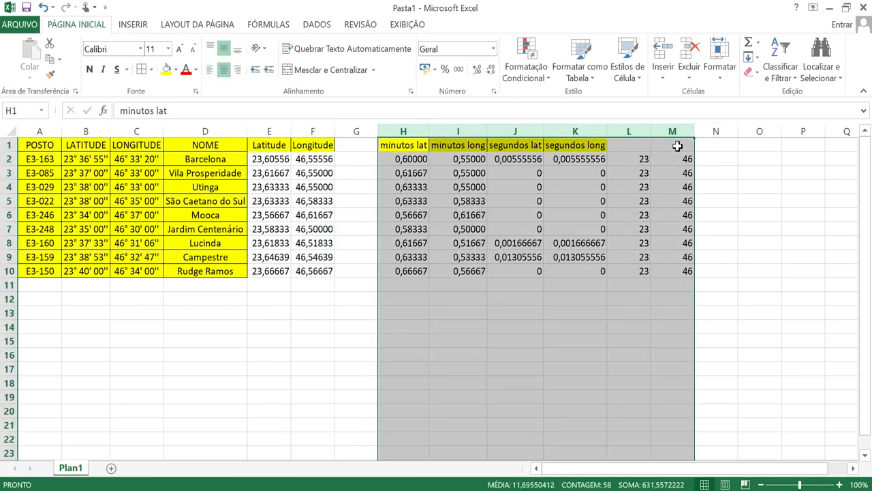
{"action": "right_click", "coordinate": [671, 140]}
{"action": "left_click", "coordinate": [689, 248]}
{"action": "left_click", "coordinate": [402, 229]}
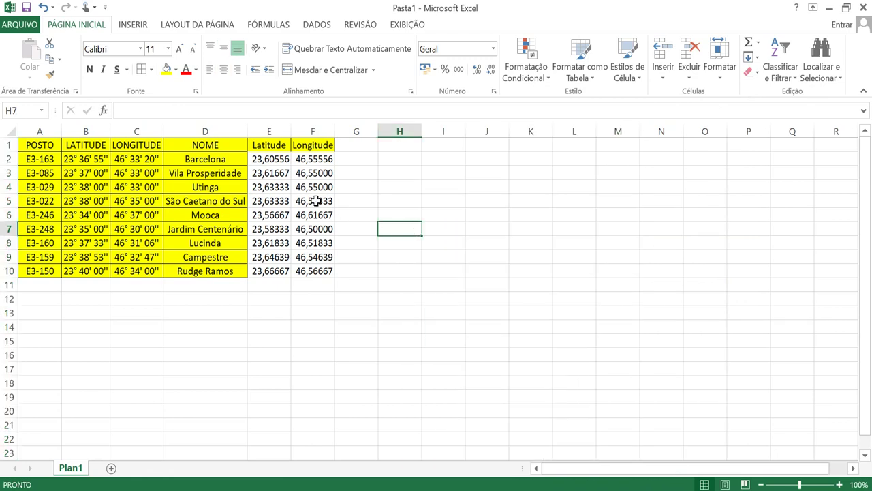
- Apply the yellow fill and cell borders to the whole station table A1:F10
{"action": "left_click_drag", "start_coordinate": [318, 200], "coordinate": [205, 186]}
{"action": "left_click_drag", "start_coordinate": [42, 144], "coordinate": [307, 272]}
{"action": "left_click", "coordinate": [166, 70]}
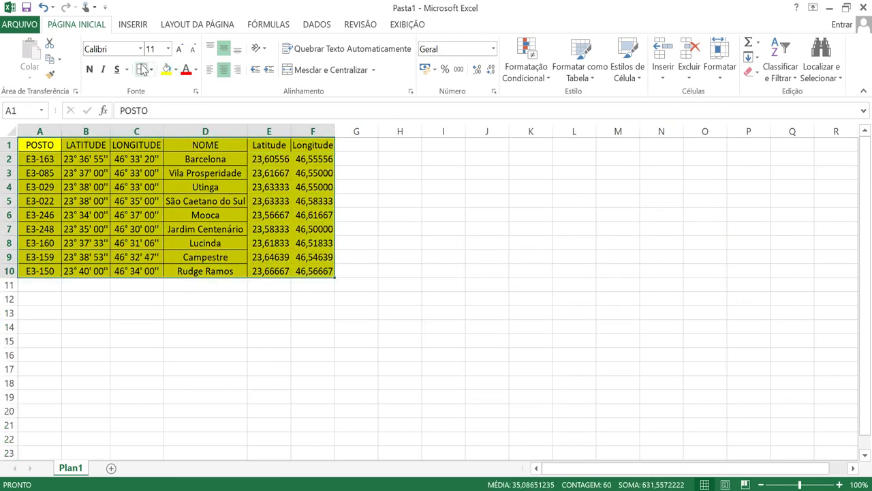
{"action": "left_click", "coordinate": [146, 212]}
{"action": "left_click_drag", "start_coordinate": [91, 131], "coordinate": [116, 130]}
{"action": "left_click", "coordinate": [117, 199]}
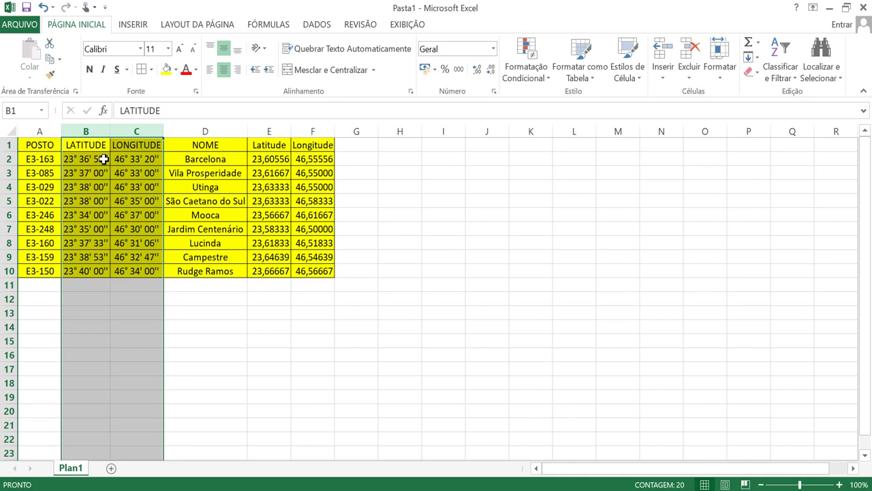
{"action": "right_click", "coordinate": [108, 131]}
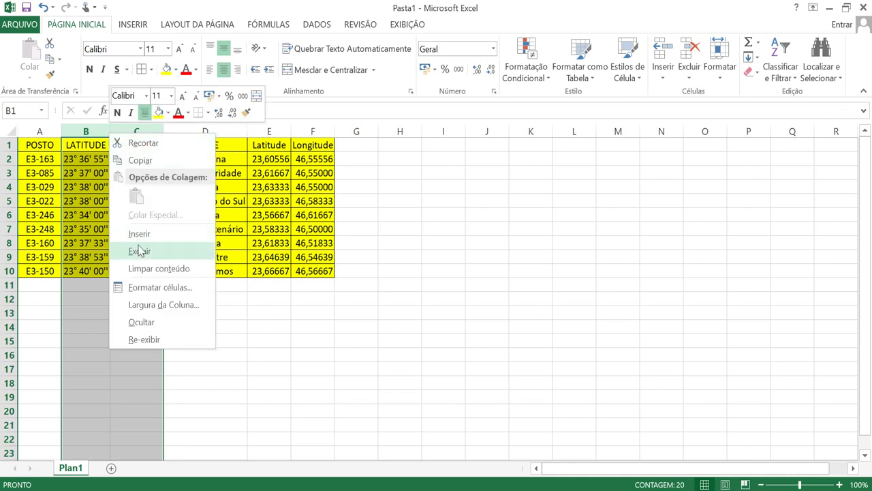
{"action": "left_click", "coordinate": [301, 344]}
{"action": "left_click", "coordinate": [10, 7]}
{"action": "left_click", "coordinate": [238, 242]}
- Save the workbook as Coordenadas_Postos in the Exercícios Pluviosidade folder inside Downloads
{"action": "left_click", "coordinate": [8, 24]}
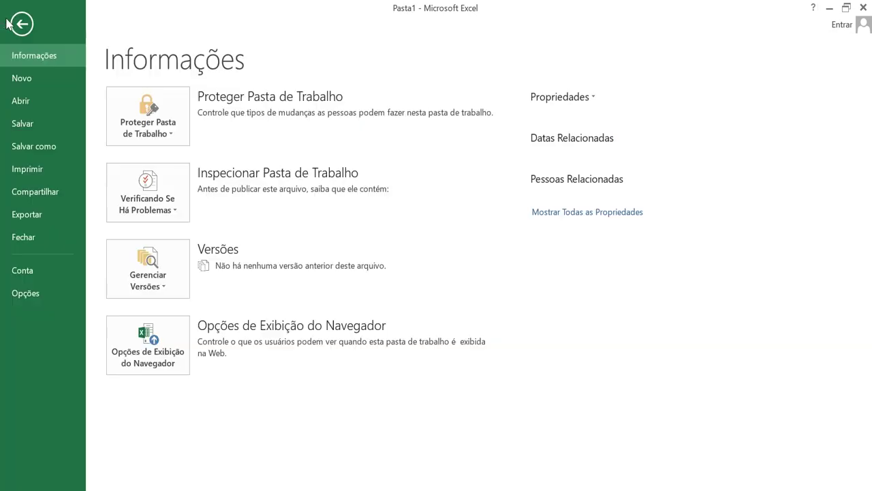
{"action": "left_click", "coordinate": [31, 146]}
{"action": "left_click", "coordinate": [325, 360]}
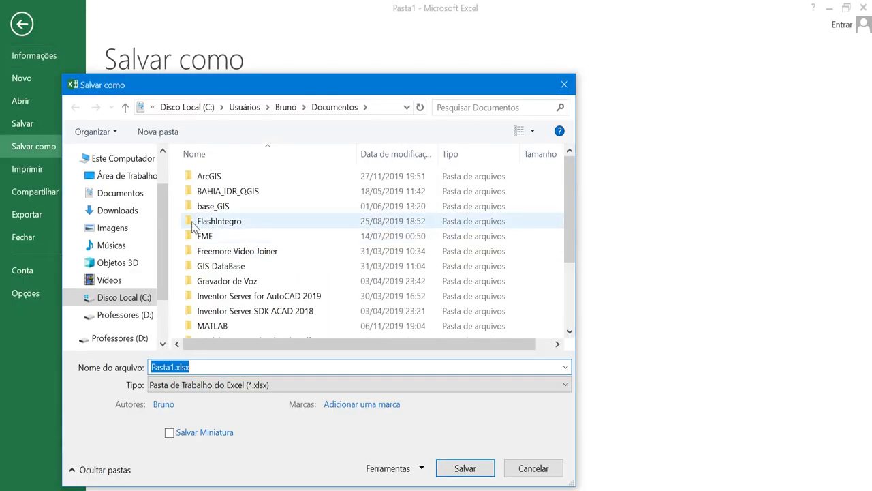
{"action": "left_click", "coordinate": [130, 211]}
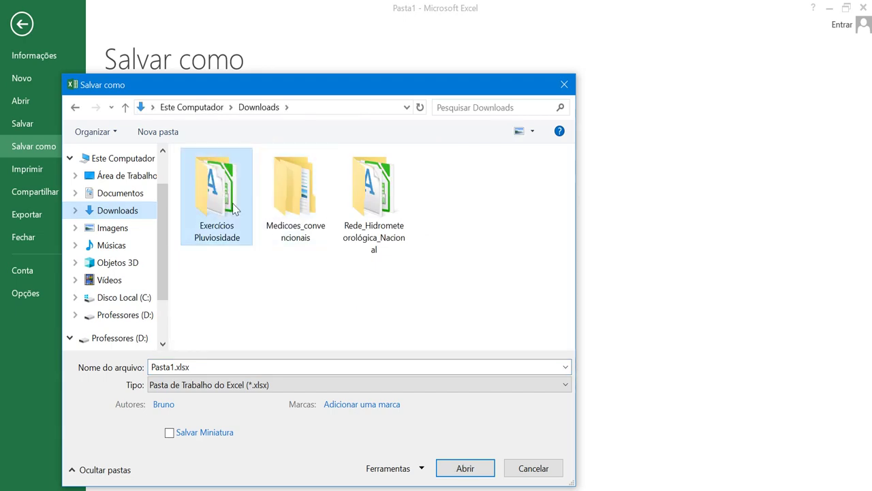
{"action": "double_click", "coordinate": [225, 198]}
{"action": "left_click", "coordinate": [205, 367]}
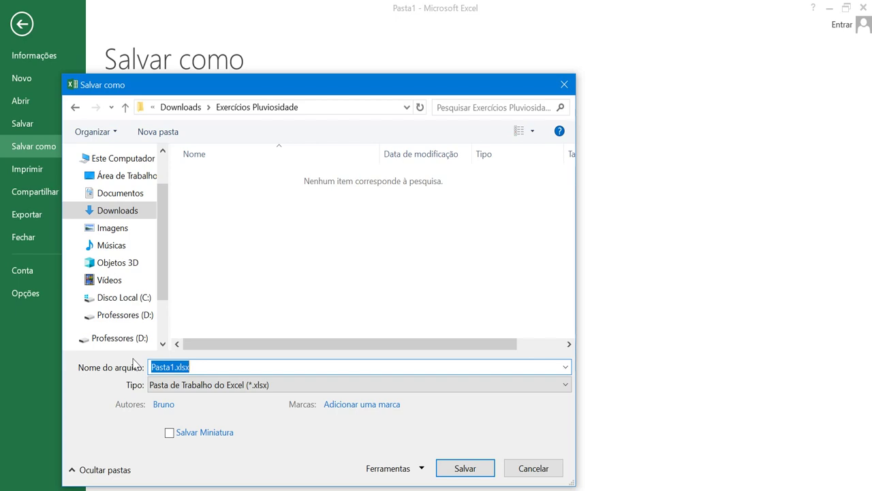
{"action": "type", "text": "Dados_"}
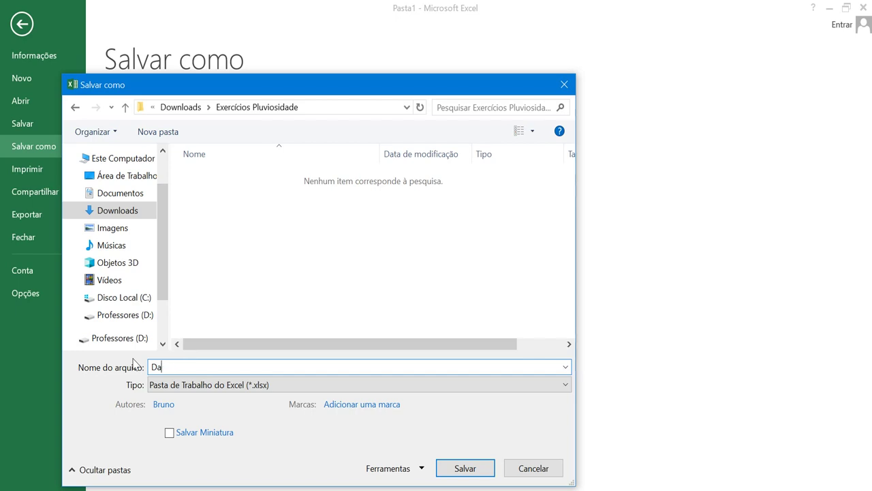
{"action": "type", "text": "Coordenadas_Postos"}
{"action": "key", "text": "Return"}
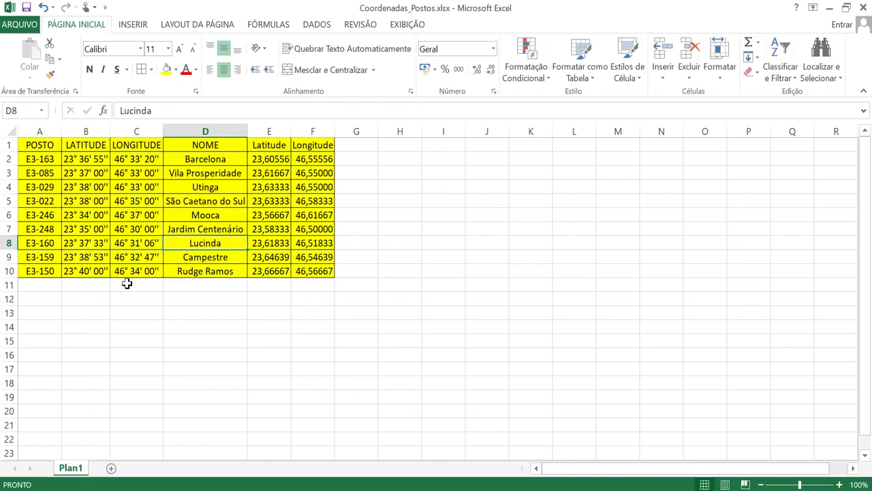
- Save a copy as Coordenadas_Postos.csv in CSV (separado por vírgulas) format, then close it without saving further changes
{"action": "left_click", "coordinate": [20, 26]}
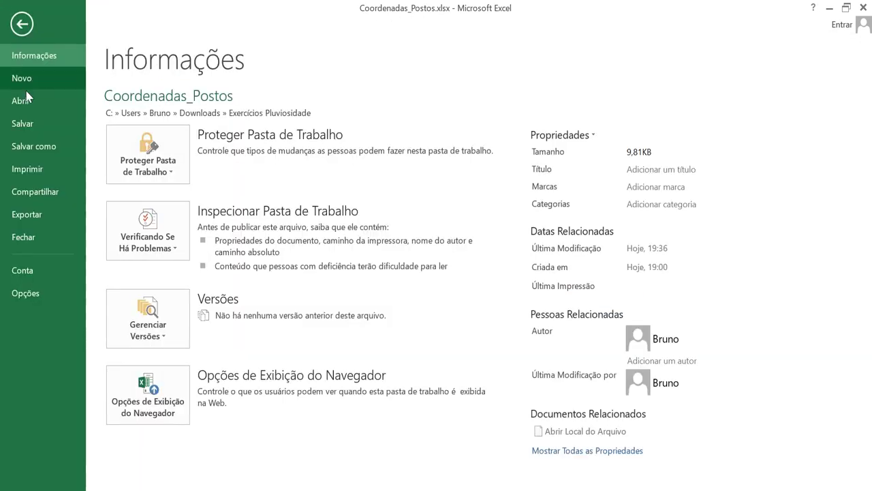
{"action": "left_click", "coordinate": [21, 145]}
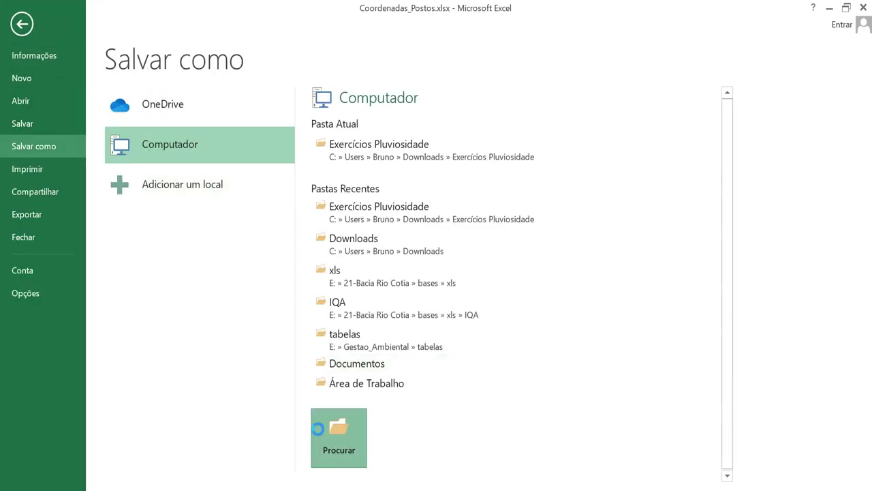
{"action": "key", "text": "F12"}
{"action": "left_click", "coordinate": [231, 384]}
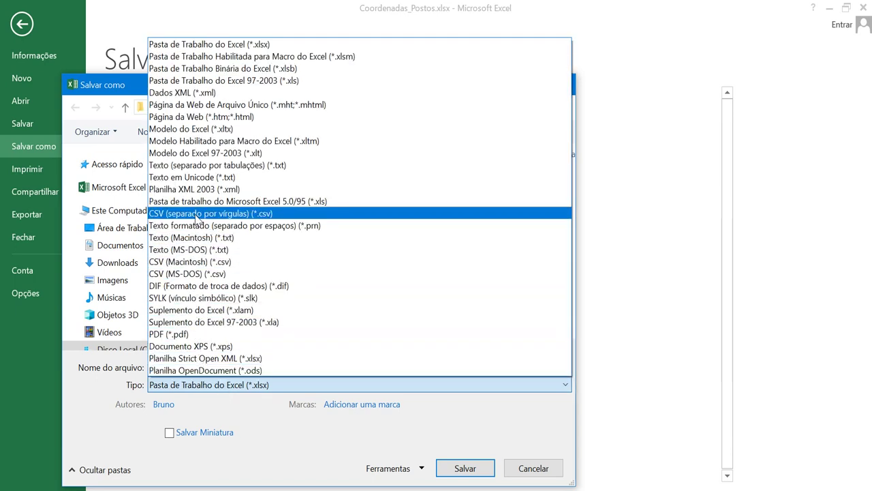
{"action": "left_click", "coordinate": [196, 213]}
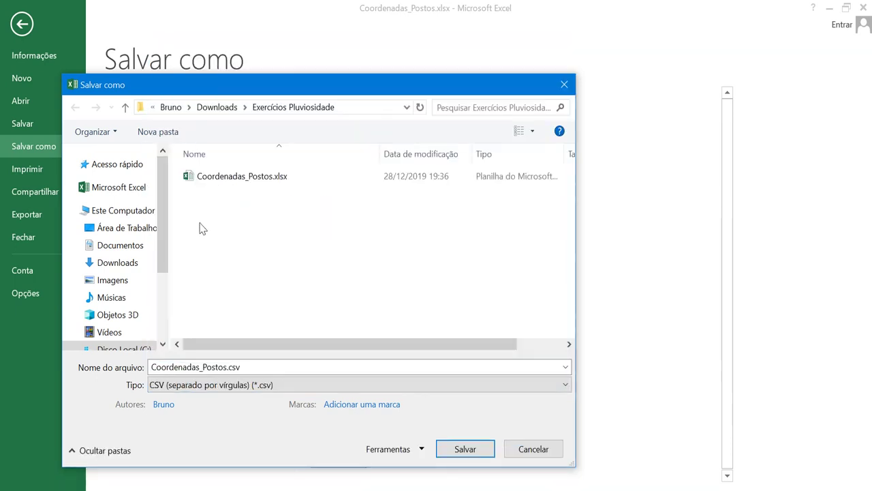
{"action": "double_click", "coordinate": [238, 367]}
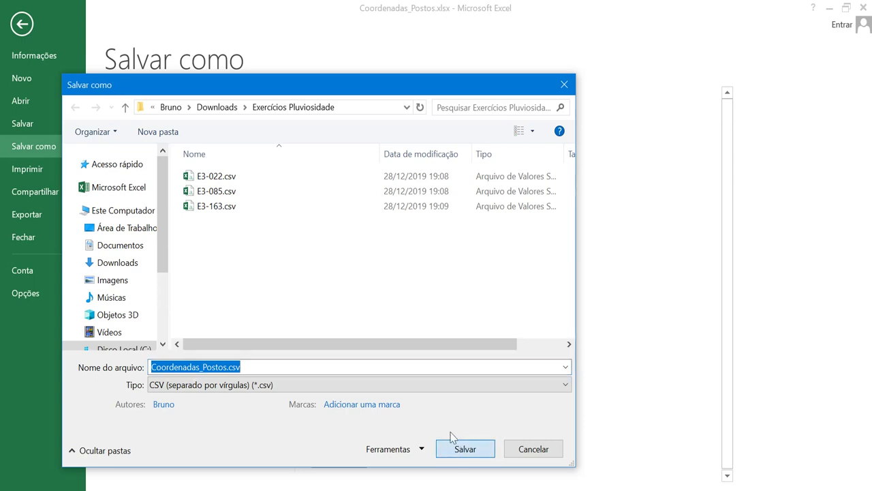
{"action": "left_click", "coordinate": [464, 449]}
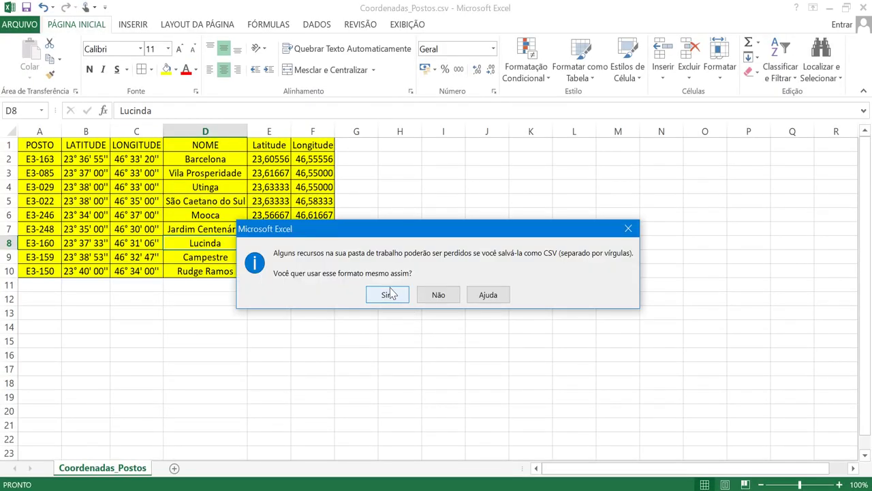
{"action": "left_click", "coordinate": [390, 294]}
{"action": "left_click", "coordinate": [863, 7]}
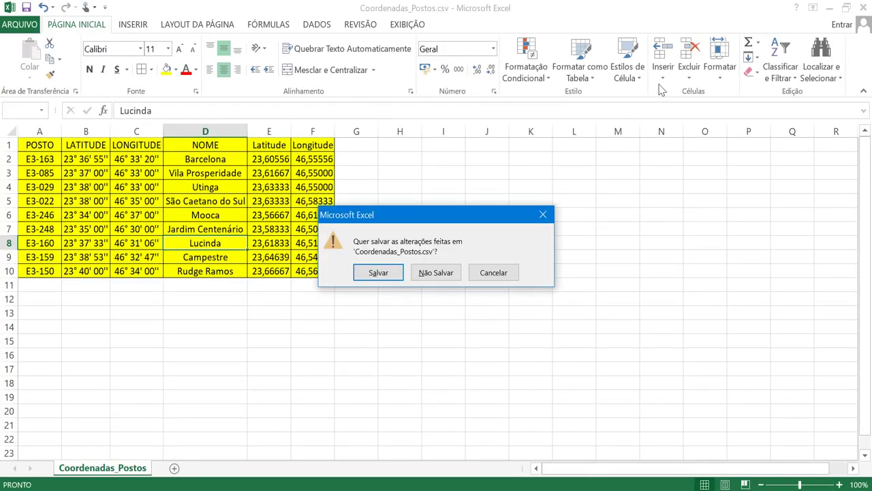
{"action": "left_click", "coordinate": [425, 273]}
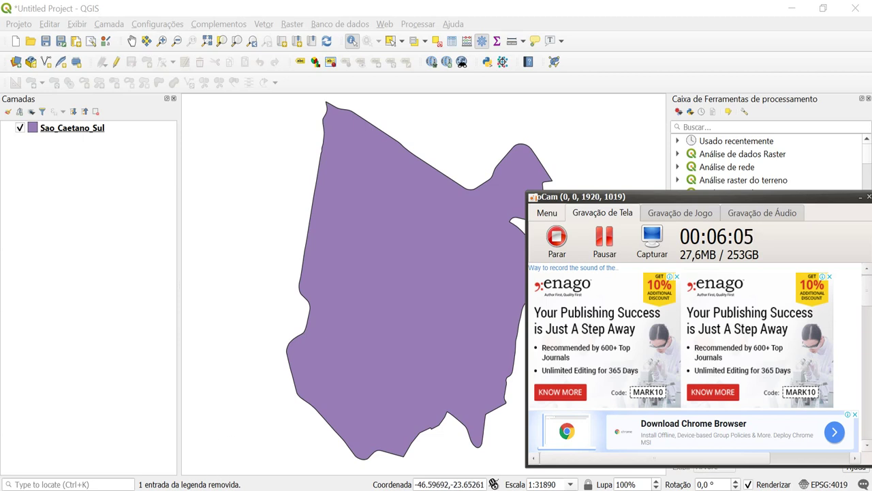
{"action": "left_click", "coordinate": [371, 477]}
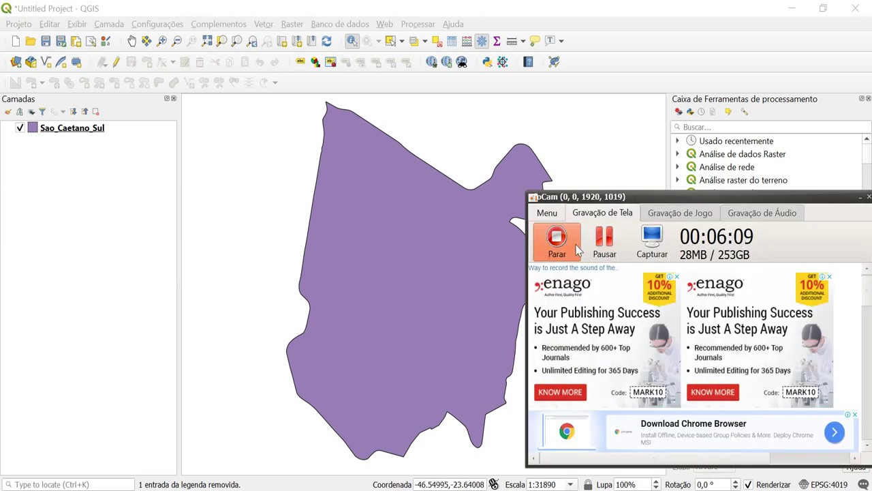
{"action": "left_click", "coordinate": [558, 244]}
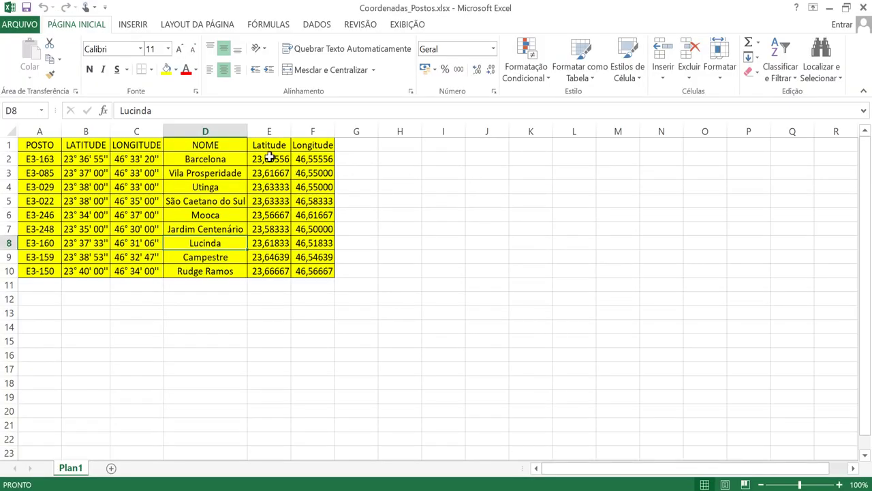
{"action": "left_click", "coordinate": [269, 158]}
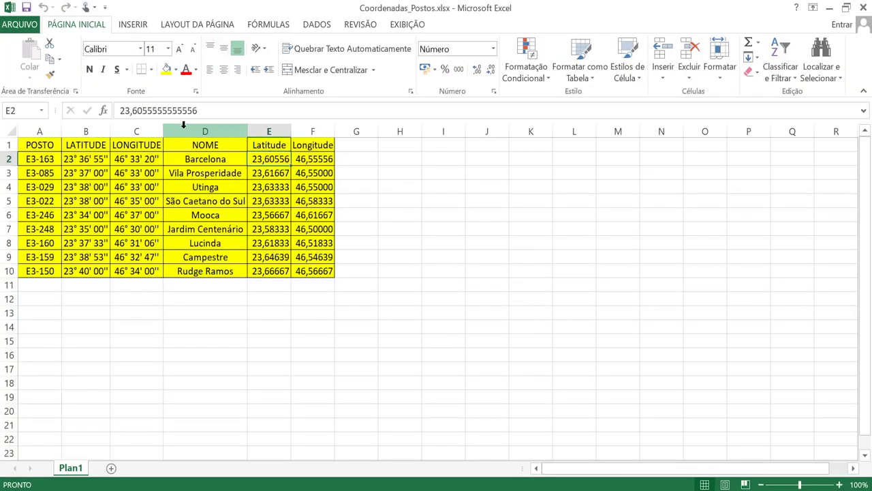
{"action": "left_click", "coordinate": [121, 110]}
{"action": "type", "text": "-"}
{"action": "left_click", "coordinate": [273, 171]}
{"action": "key", "text": "Escape"}
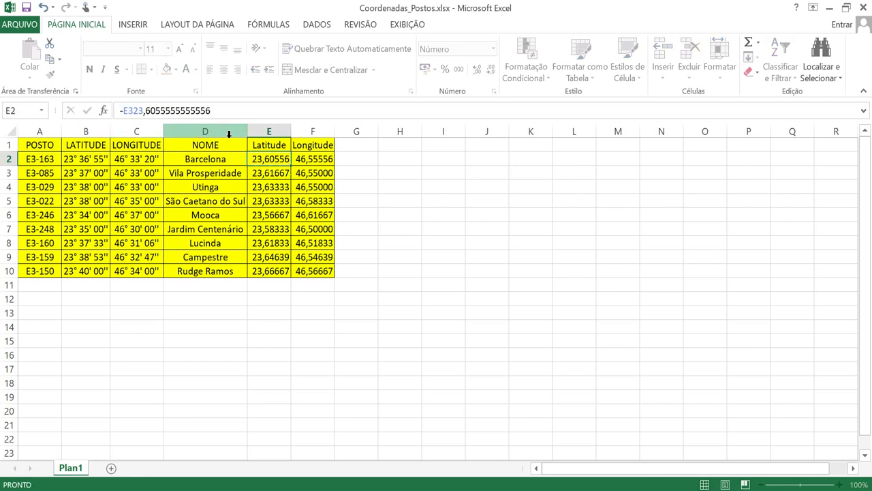
- Make the decimal latitudes in E2, E3 and E4 negative by putting a minus sign before each value
{"action": "left_click", "coordinate": [122, 110]}
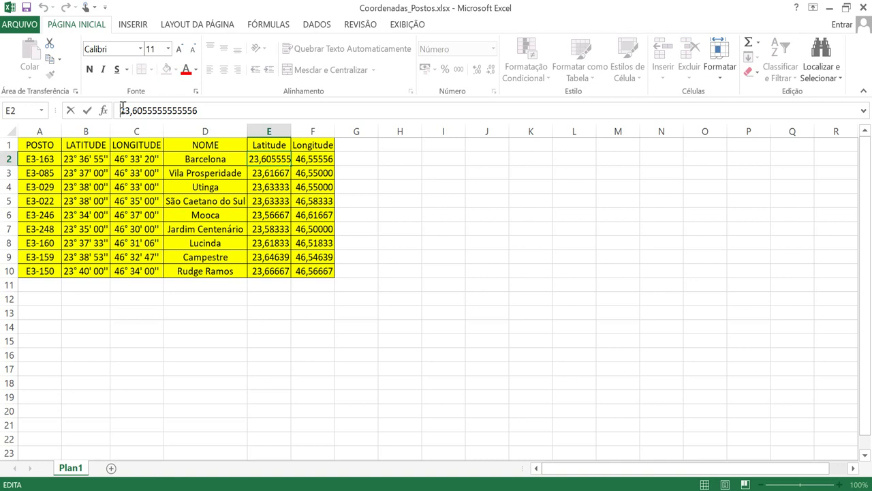
{"action": "type", "text": "-"}
{"action": "key", "text": "Return"}
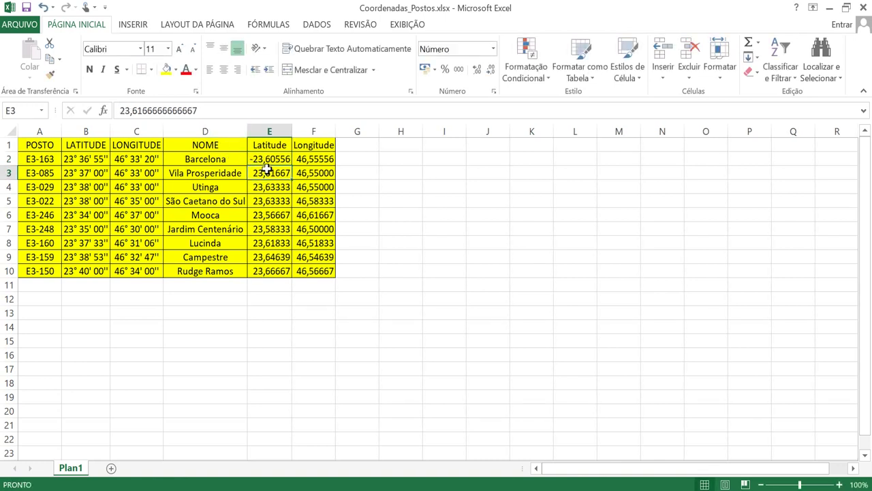
{"action": "left_click", "coordinate": [116, 109]}
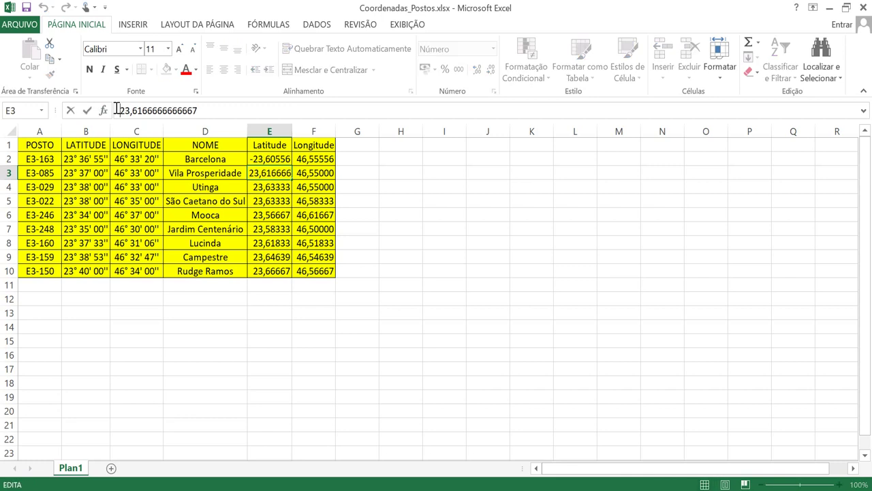
{"action": "type", "text": "-"}
{"action": "key", "text": "Return"}
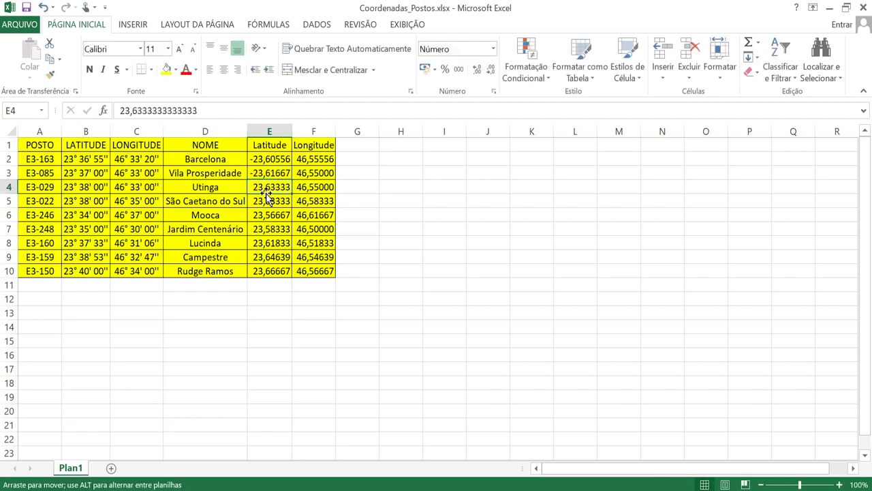
{"action": "double_click", "coordinate": [261, 187]}
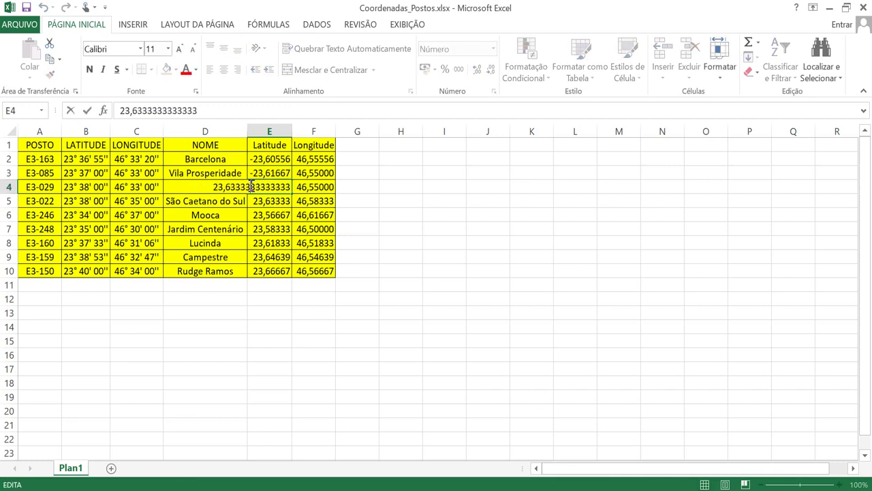
{"action": "type", "text": "-"}
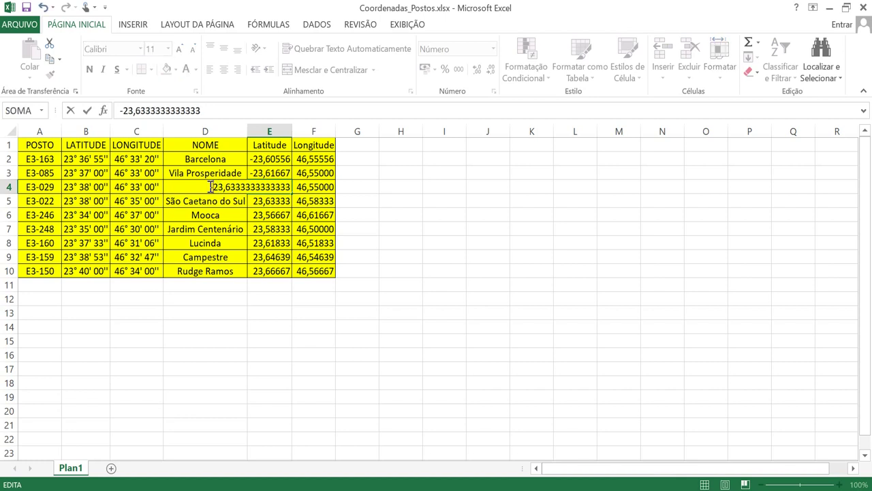
{"action": "key", "text": "Return"}
{"action": "double_click", "coordinate": [274, 202]}
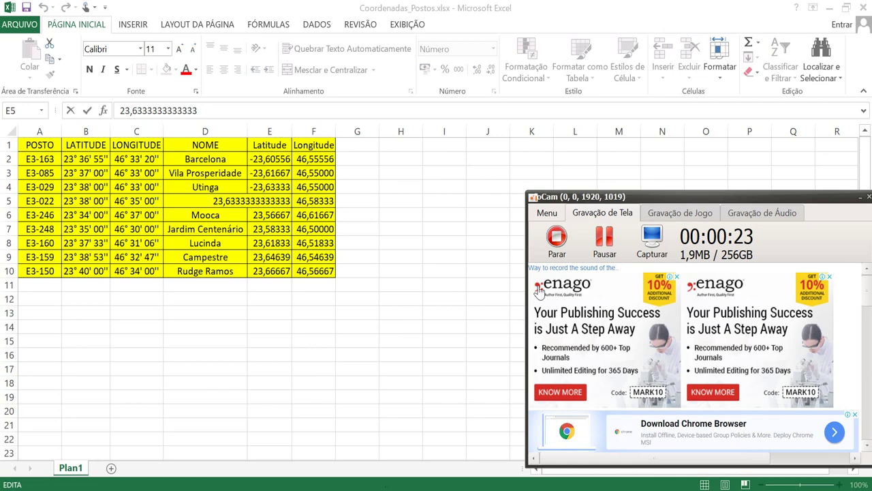
{"action": "left_click", "coordinate": [555, 234]}
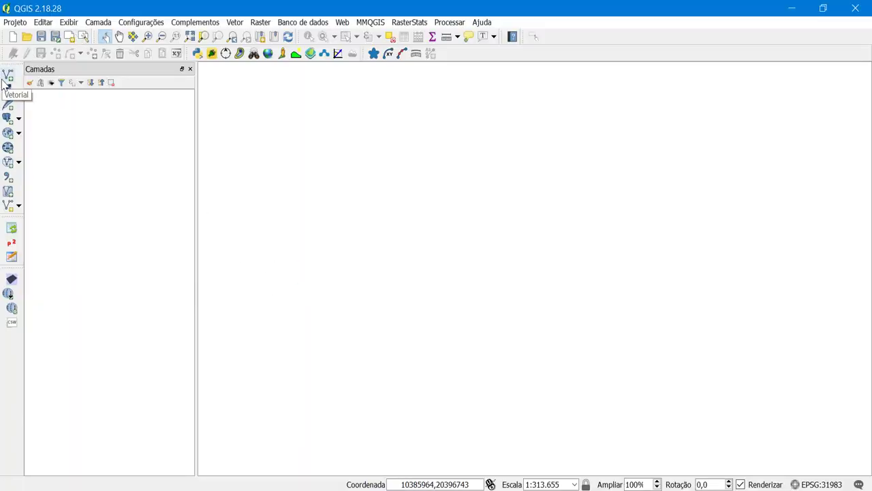
- Close Coordenadas_Postos.csv in Excel and choose that file as the source for a new delimited text layer in QGIS
{"action": "left_click", "coordinate": [9, 183]}
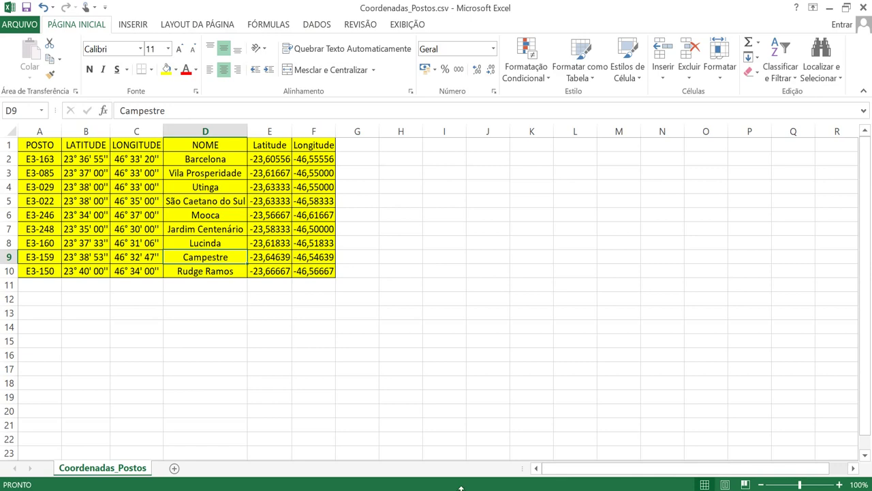
{"action": "left_click", "coordinate": [381, 272]}
{"action": "key", "text": "Escape"}
{"action": "key", "text": "alt+F4"}
{"action": "left_click", "coordinate": [434, 272]}
{"action": "double_click", "coordinate": [368, 171]}
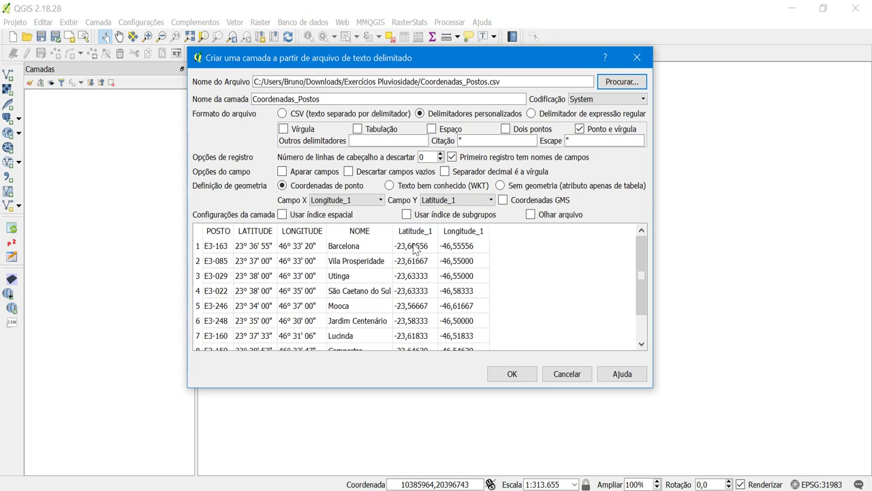
- Try Latitude_1 as the X field and Longitude_1 as the Y field for the point coordinates
{"action": "left_click", "coordinate": [333, 201]}
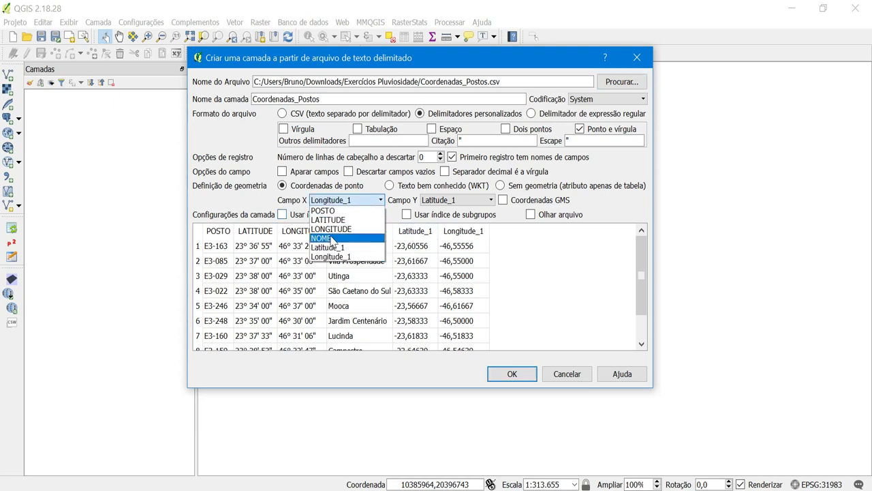
{"action": "left_click", "coordinate": [334, 248]}
{"action": "left_click", "coordinate": [455, 199]}
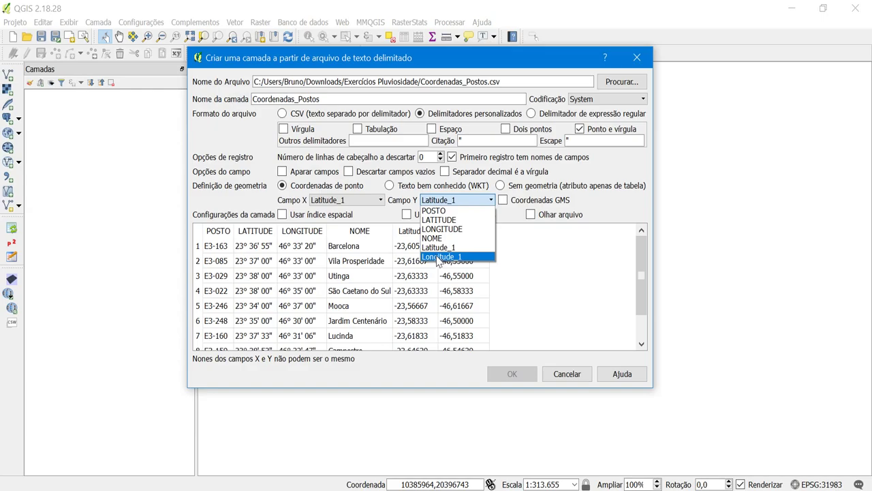
{"action": "left_click", "coordinate": [438, 258]}
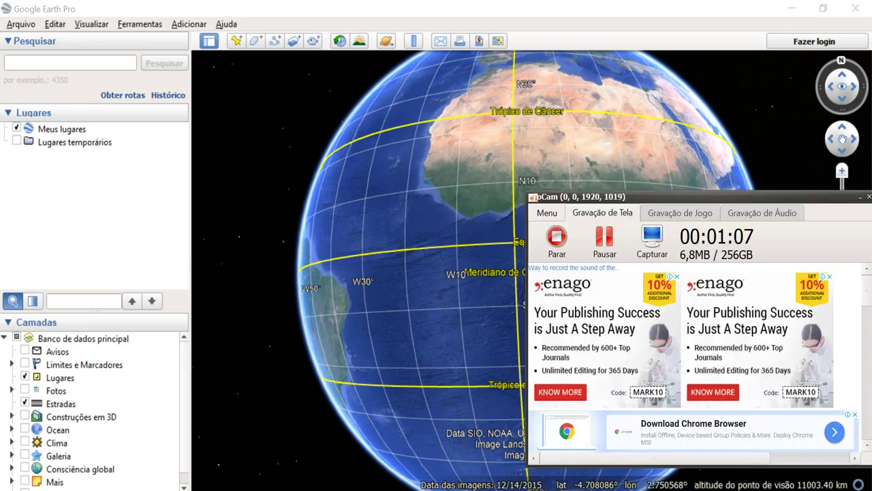
- Create the Coordenadas_Postos point layer with Longitude_1 as the X field and Latitude_1 as the Y field
{"action": "left_click", "coordinate": [603, 242]}
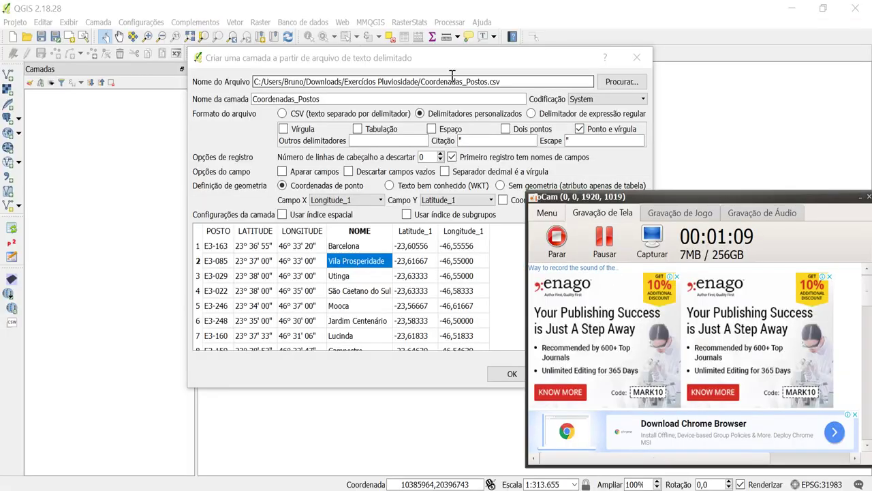
{"action": "left_click", "coordinate": [453, 80]}
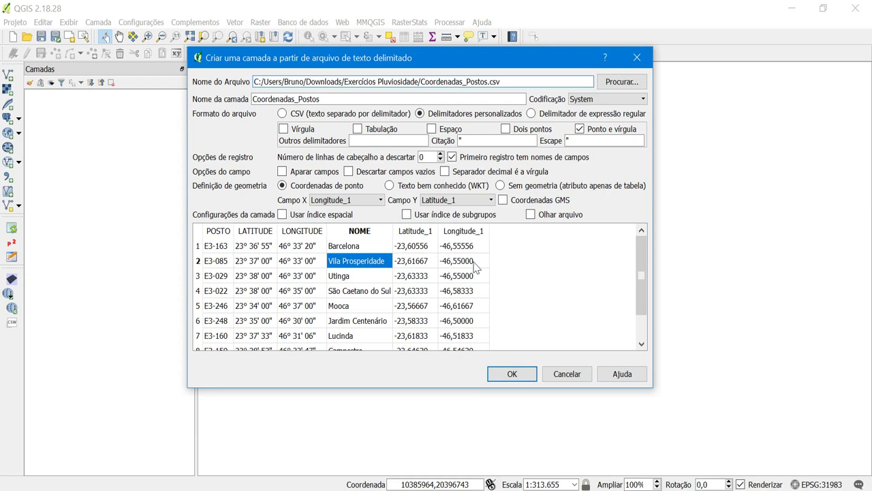
{"action": "left_click", "coordinate": [507, 374]}
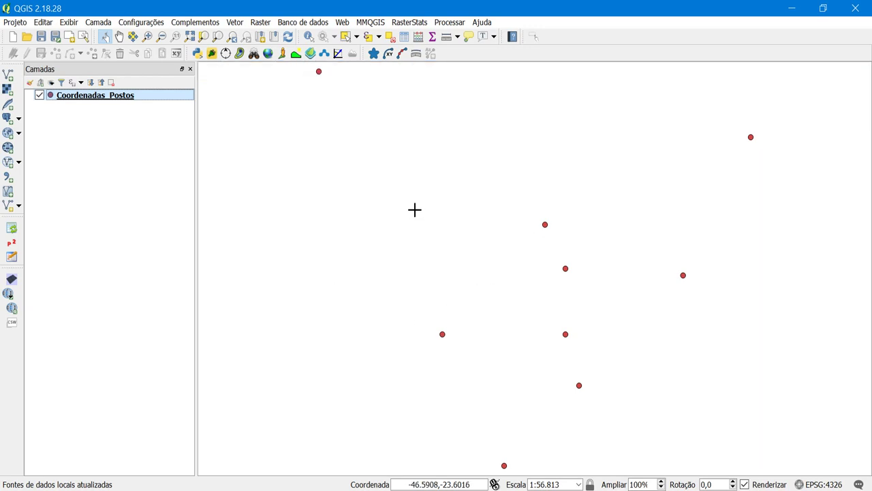
- Add the Bing Satellite basemap from QuickMapServices beneath the station points
{"action": "left_click", "coordinate": [342, 21]}
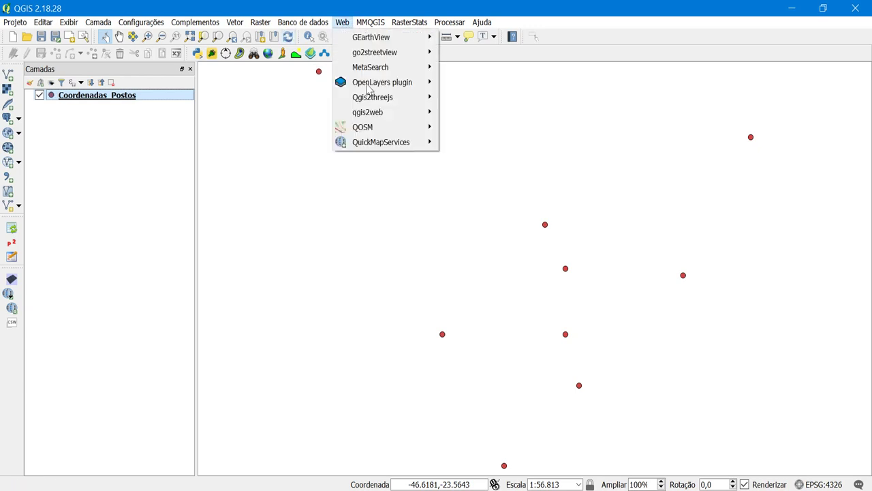
{"action": "mouse_move", "coordinate": [376, 142]}
{"action": "mouse_move", "coordinate": [463, 41]}
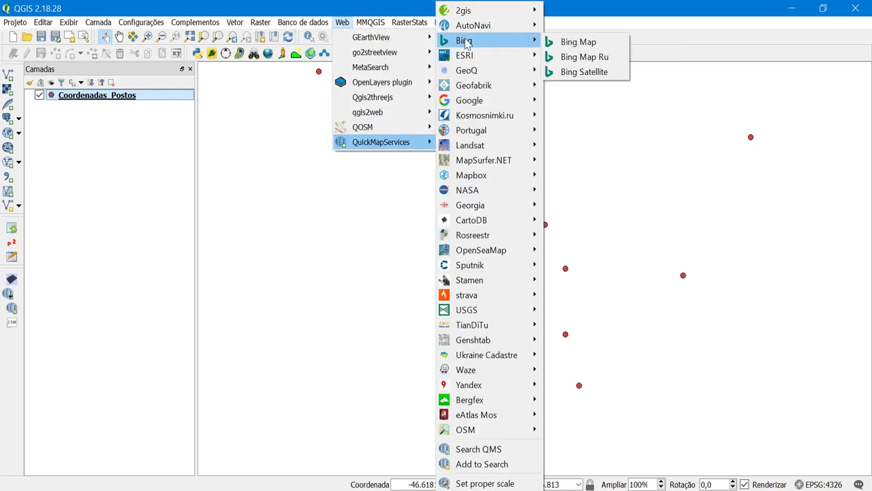
{"action": "left_click", "coordinate": [584, 72]}
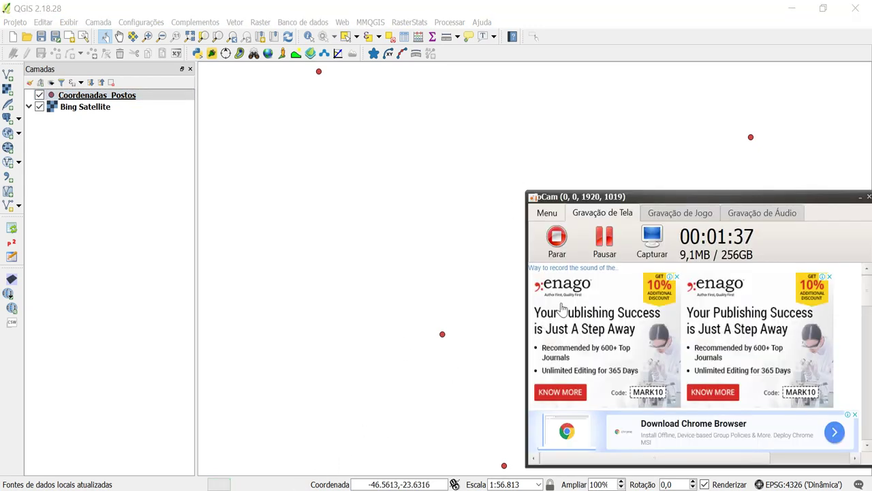
{"action": "left_click", "coordinate": [603, 238]}
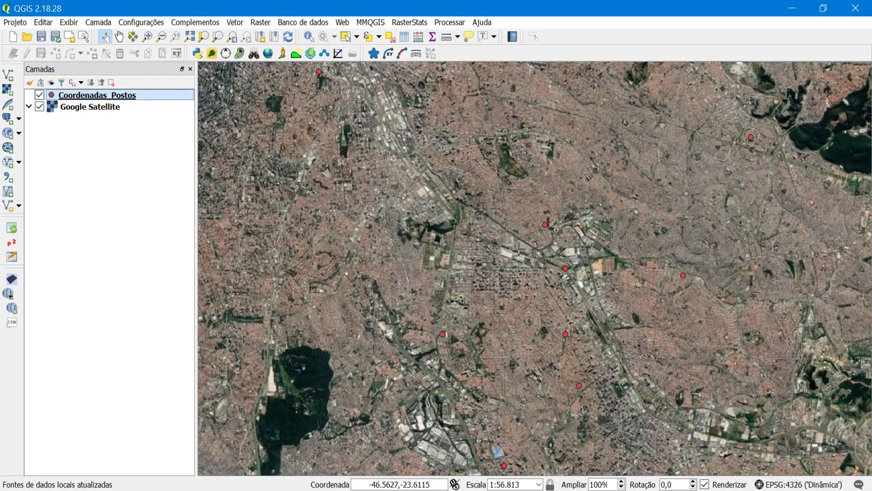
- Set up a shapefile export of the Coordenadas_Postos layer in the project CRS, EPSG:31983 SIRGAS 2000 / UTM zone 23S
{"action": "right_click", "coordinate": [102, 94]}
{"action": "left_click", "coordinate": [171, 242]}
{"action": "left_click", "coordinate": [371, 186]}
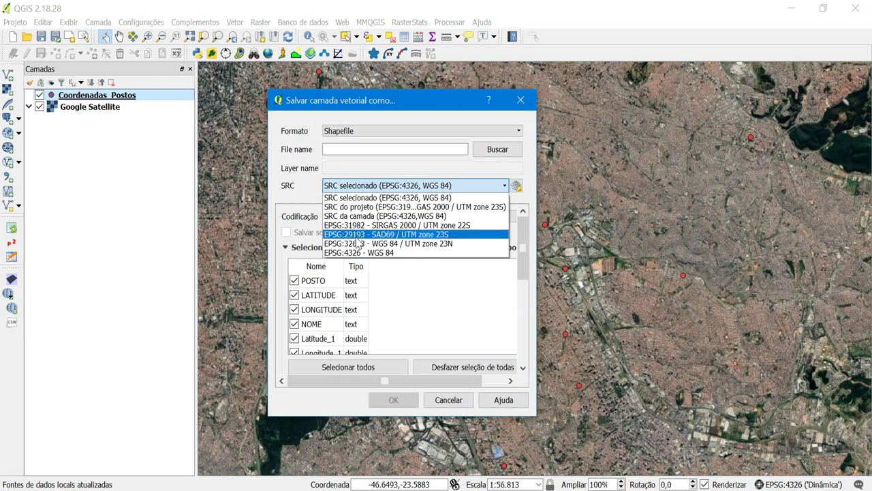
{"action": "left_click", "coordinate": [363, 209]}
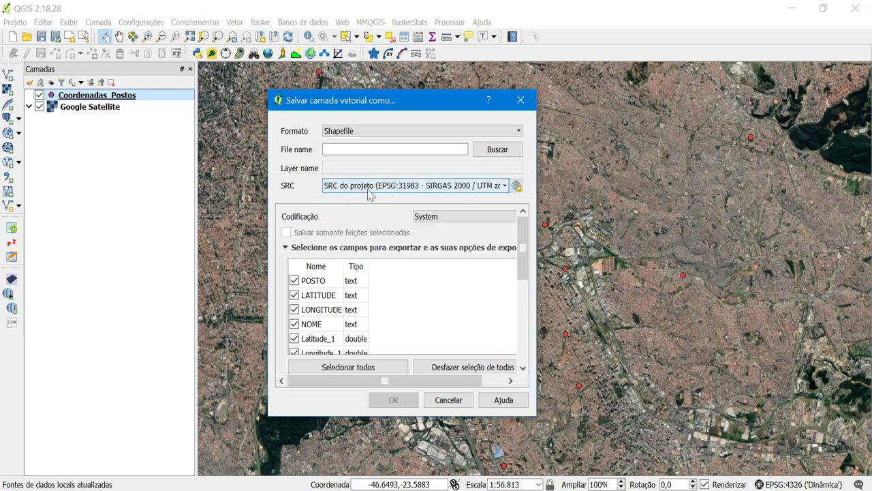
- Export the layer over Pontos Pluviometricos.shp in the Exercícios Pluviosidade folder, then start a new empty project
{"action": "left_click", "coordinate": [496, 150]}
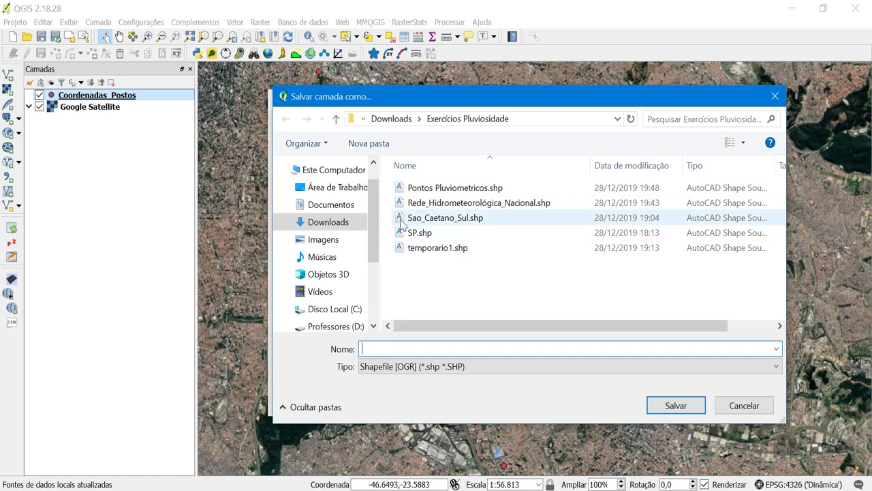
{"action": "double_click", "coordinate": [402, 188]}
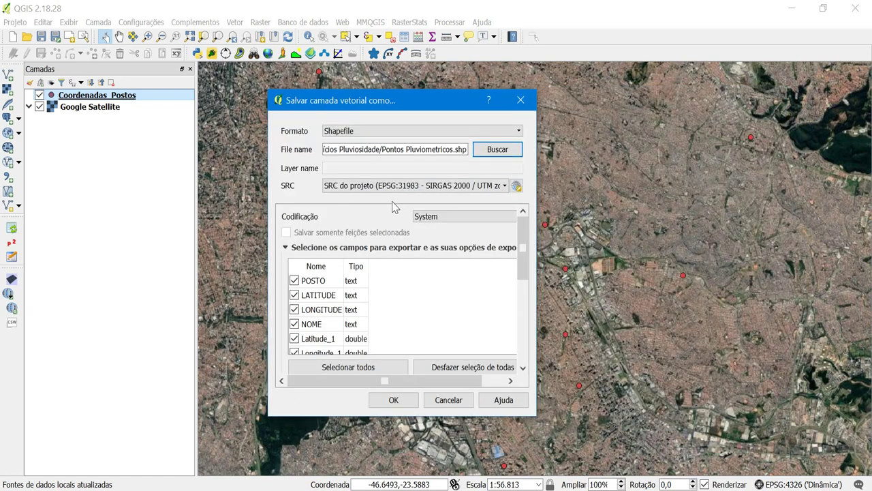
{"action": "scroll", "coordinate": [344, 264], "scroll_direction": "down", "scroll_amount": 5}
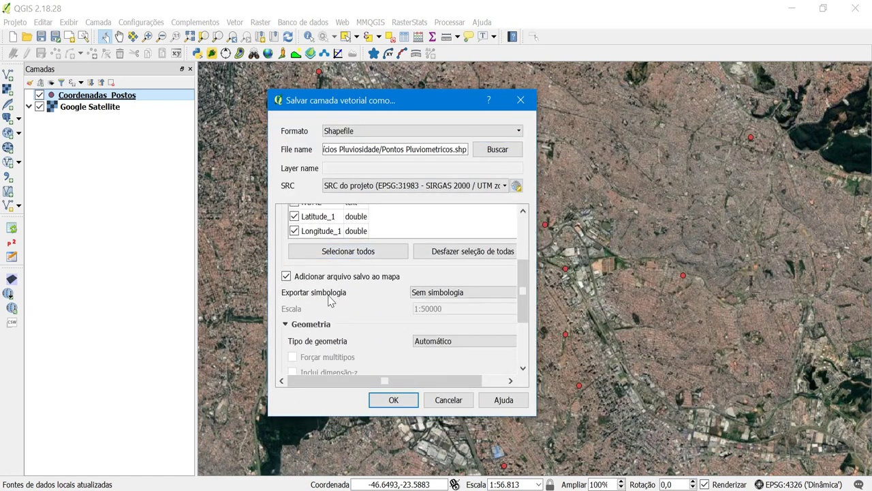
{"action": "left_click", "coordinate": [398, 399]}
{"action": "left_click", "coordinate": [396, 266]}
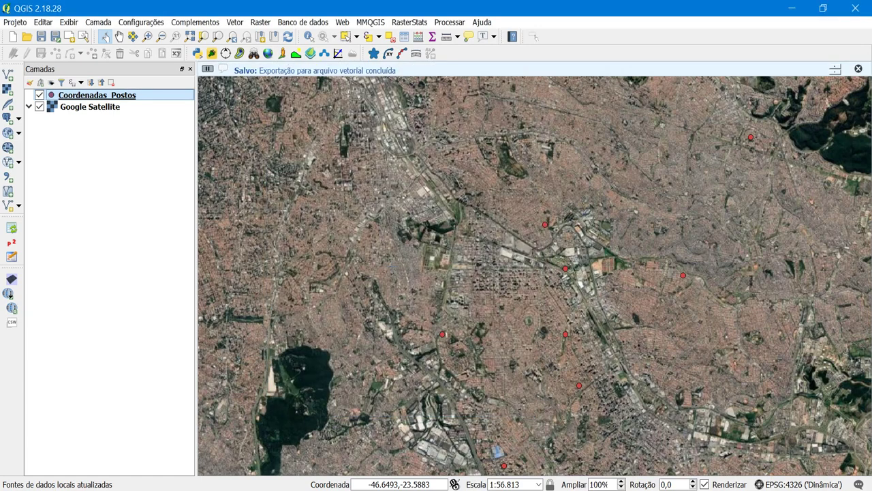
{"action": "left_click", "coordinate": [12, 37]}
{"action": "left_click", "coordinate": [436, 268]}
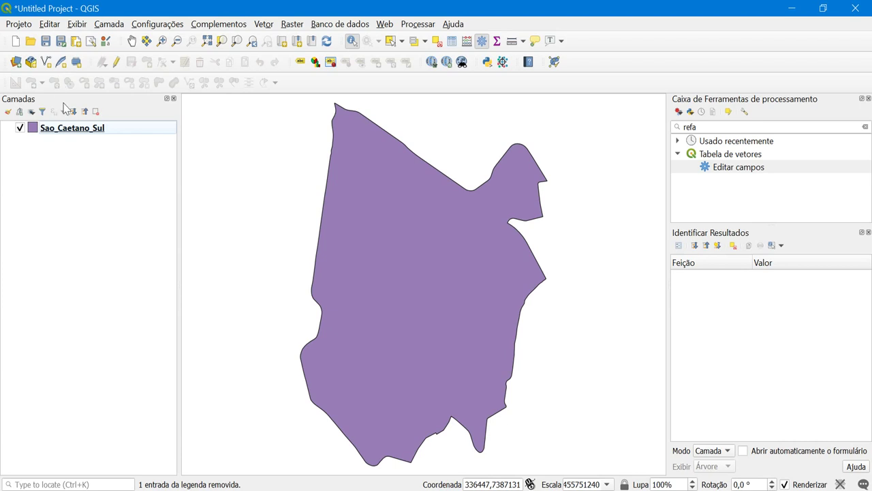
- Switch to the QGIS project containing Sao_Caetano_Sul and add Pontos Pluviometricos.shp as a vector layer
{"action": "left_click", "coordinate": [66, 127]}
{"action": "right_click", "coordinate": [66, 127]}
{"action": "left_click", "coordinate": [16, 61]}
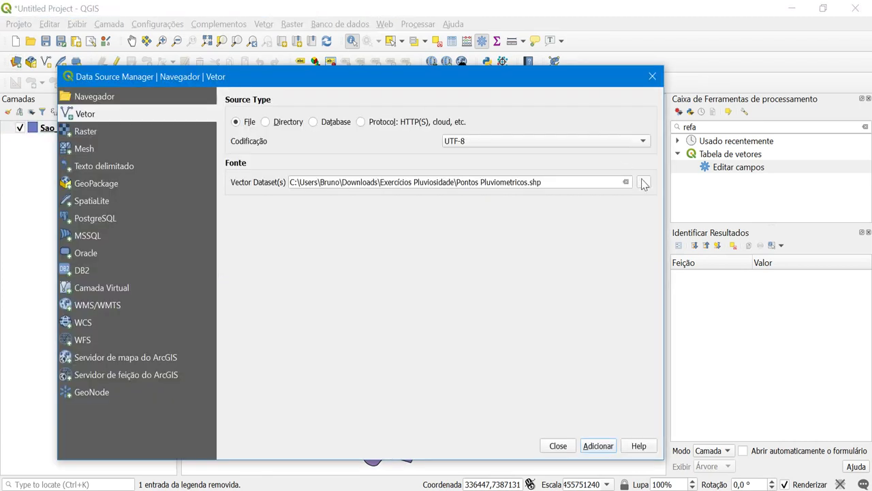
{"action": "left_click", "coordinate": [643, 184]}
{"action": "double_click", "coordinate": [218, 188]}
{"action": "left_click", "coordinate": [598, 445]}
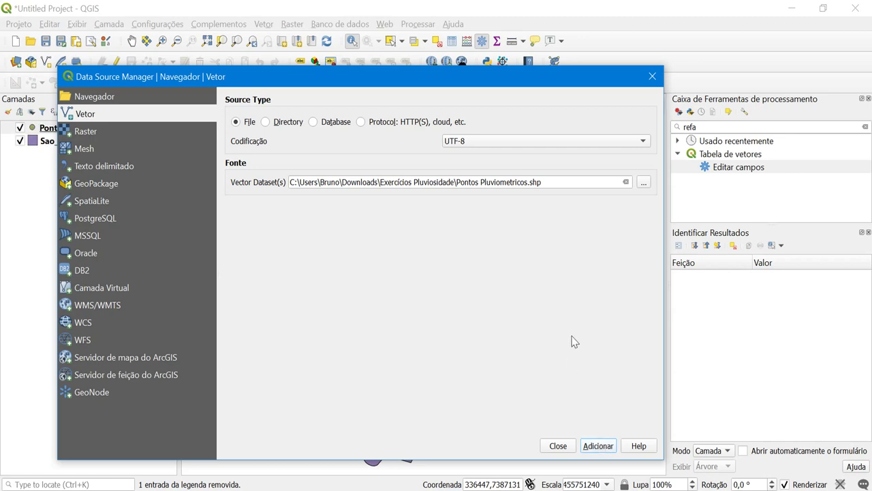
{"action": "left_click", "coordinate": [652, 77]}
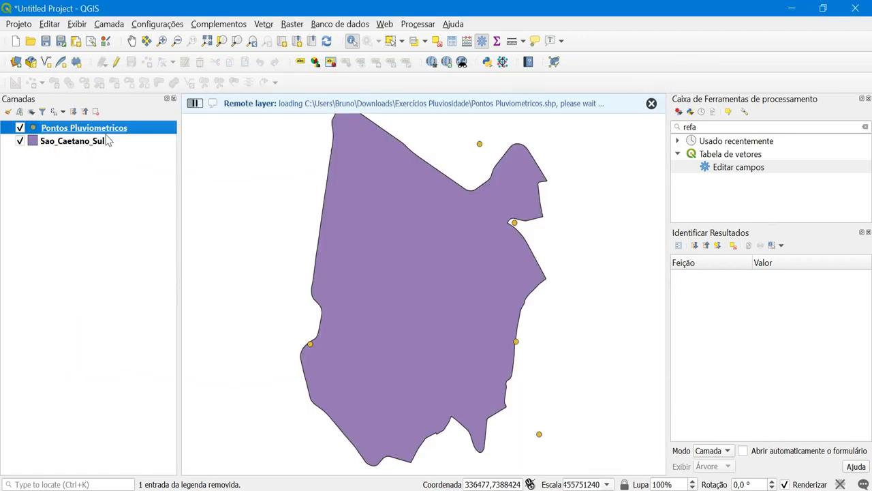
{"action": "left_click", "coordinate": [82, 143]}
{"action": "right_click", "coordinate": [85, 135]}
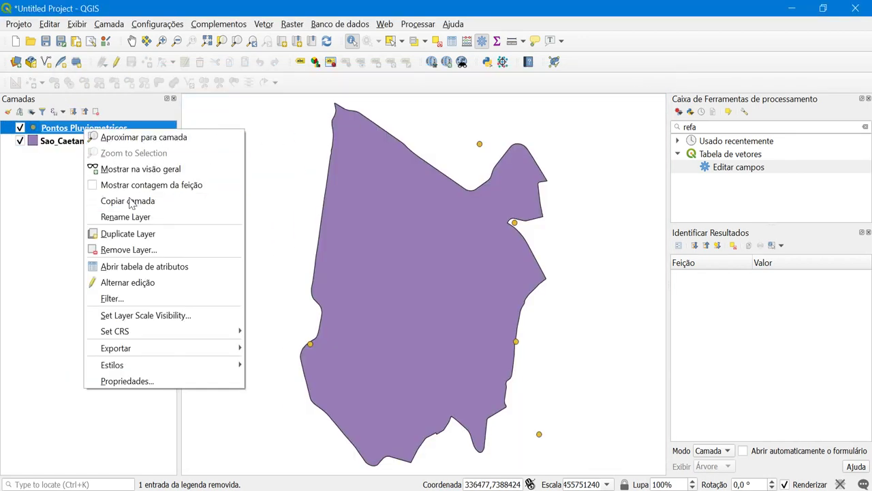
{"action": "left_click", "coordinate": [140, 139]}
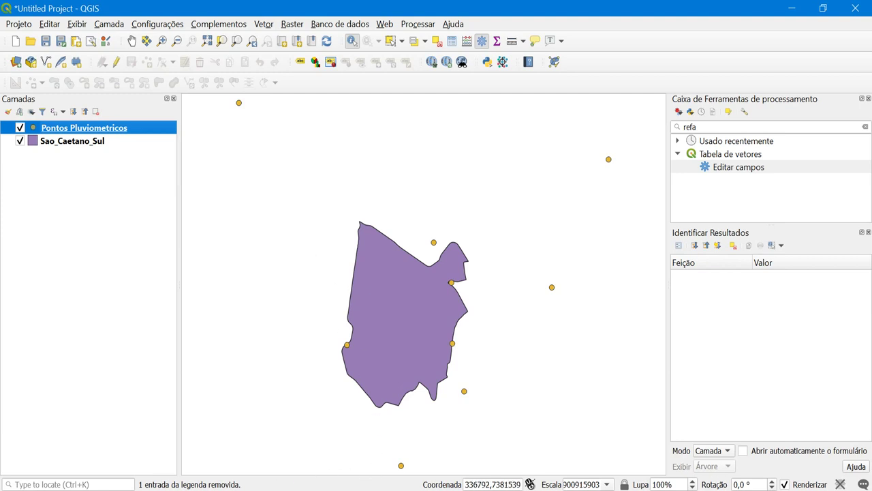
- Switch to the DAEE hydrological database in the browser and dock its window to the left half of the screen
{"action": "key", "text": "alt+Tab"}
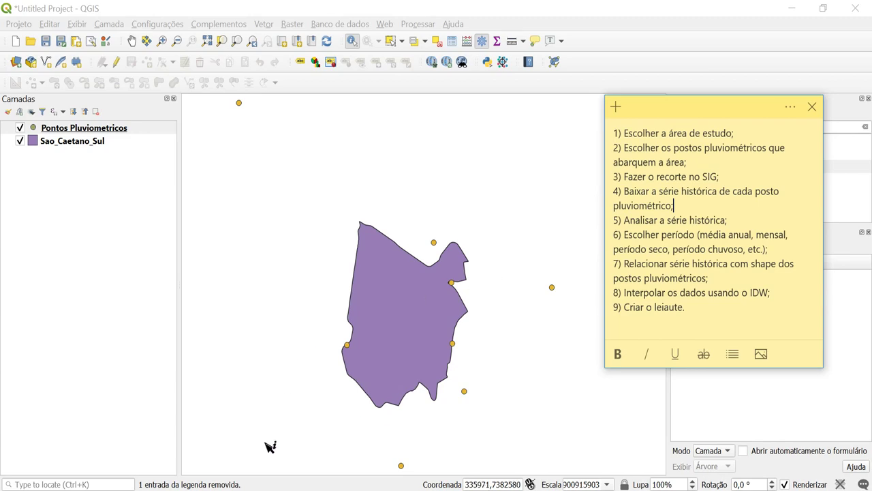
{"action": "key", "text": "alt+Tab"}
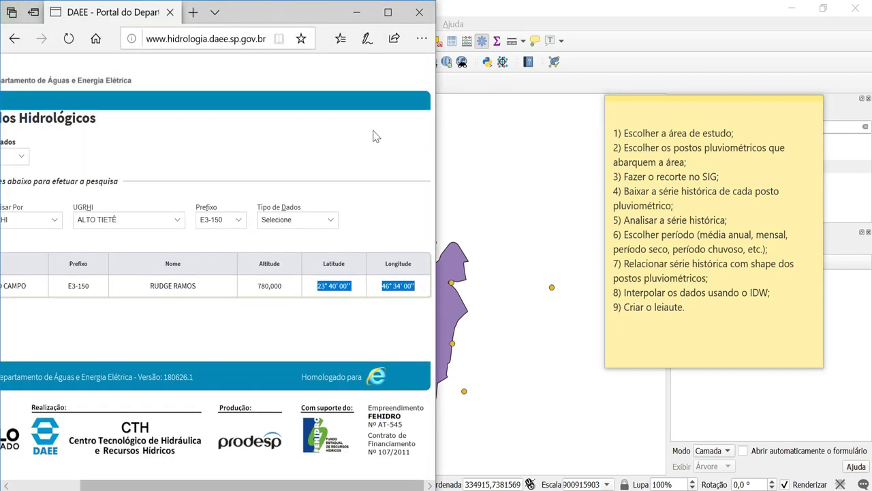
{"action": "left_click", "coordinate": [388, 13]}
{"action": "left_click_drag", "start_coordinate": [405, 6], "coordinate": [1, 41]}
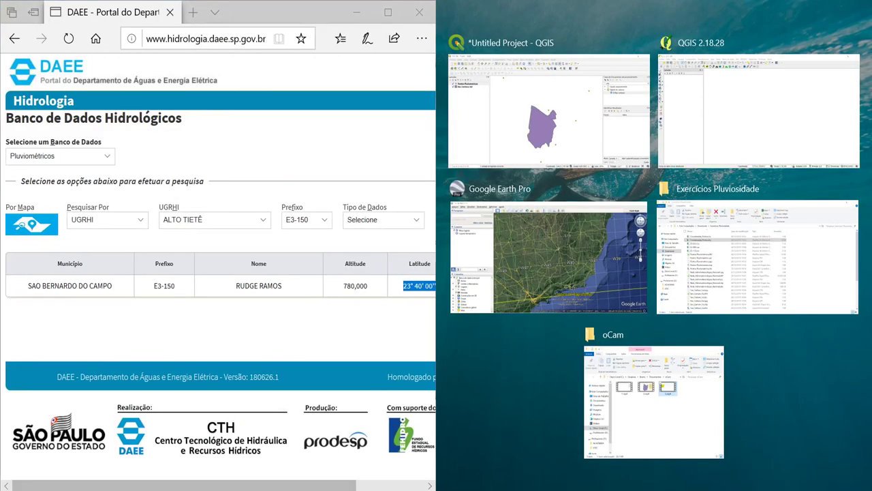
{"action": "left_click", "coordinate": [243, 483]}
- Open the recent workbook Coordenadas_Postos.xlsx in Excel and dock it beside the browser on the other half of the screen
{"action": "key", "text": "super"}
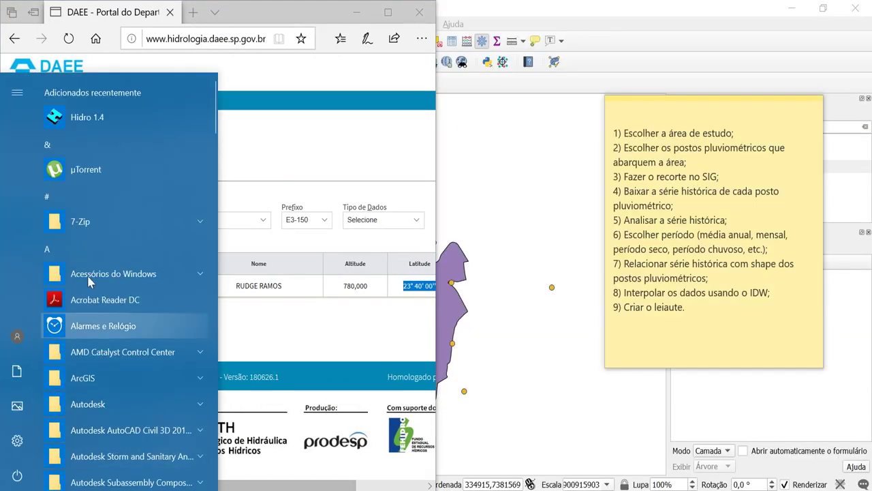
{"action": "type", "text": "exc"}
{"action": "left_click", "coordinate": [123, 150]}
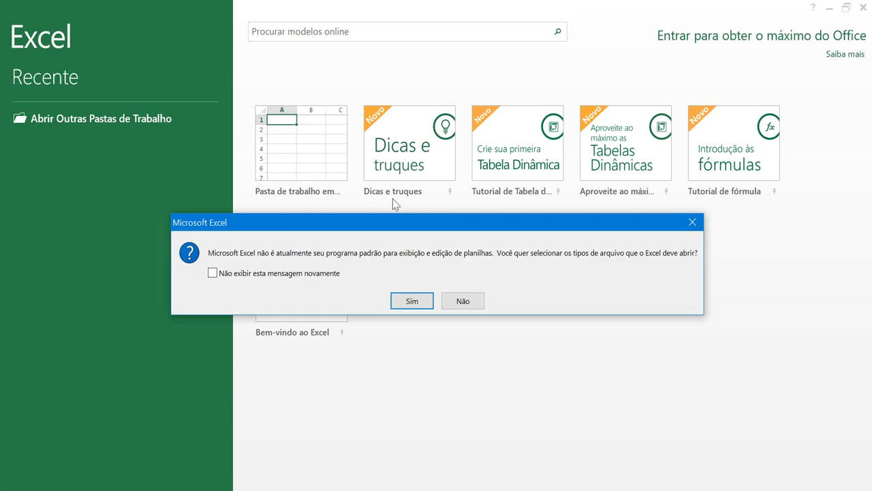
{"action": "key", "text": "Escape"}
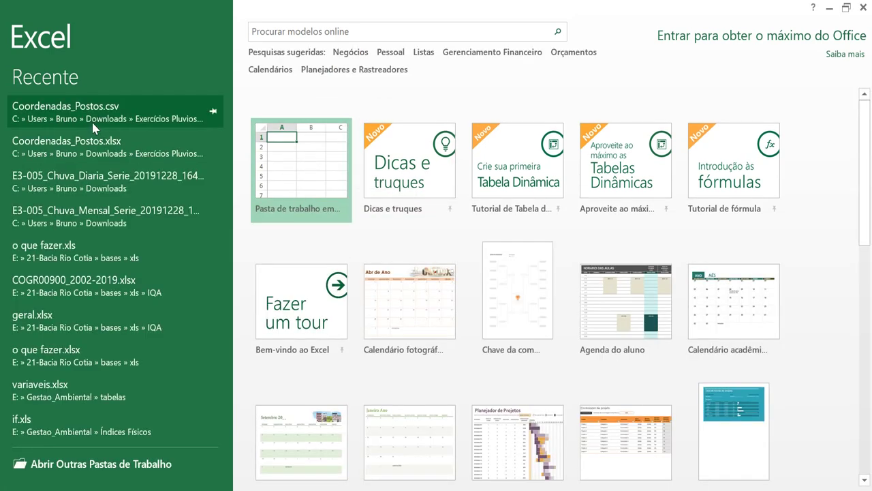
{"action": "left_click", "coordinate": [96, 143]}
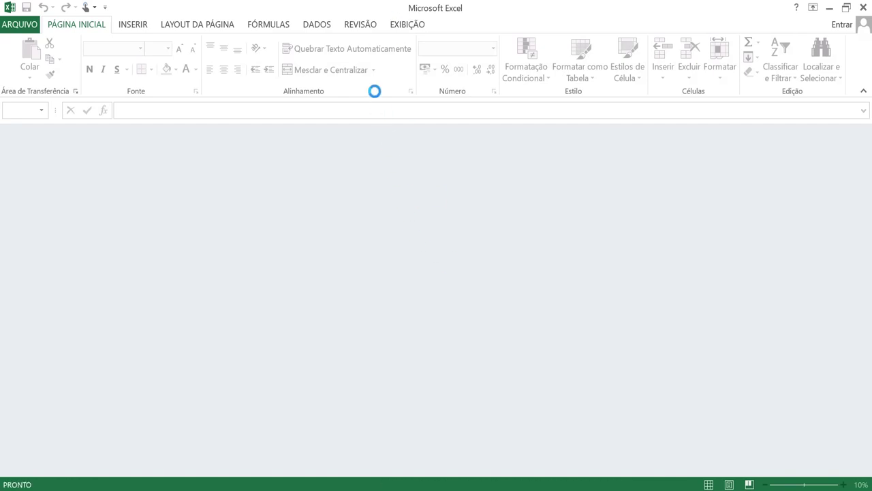
{"action": "key", "text": "super+Right"}
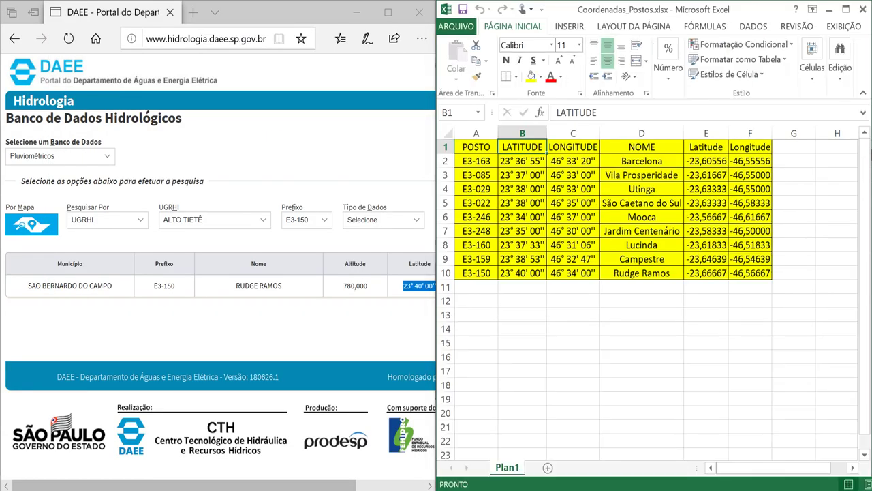
- Locate station E3-150 in cell A10 of the spreadsheet and return to its record on the DAEE portal
{"action": "left_click", "coordinate": [586, 354]}
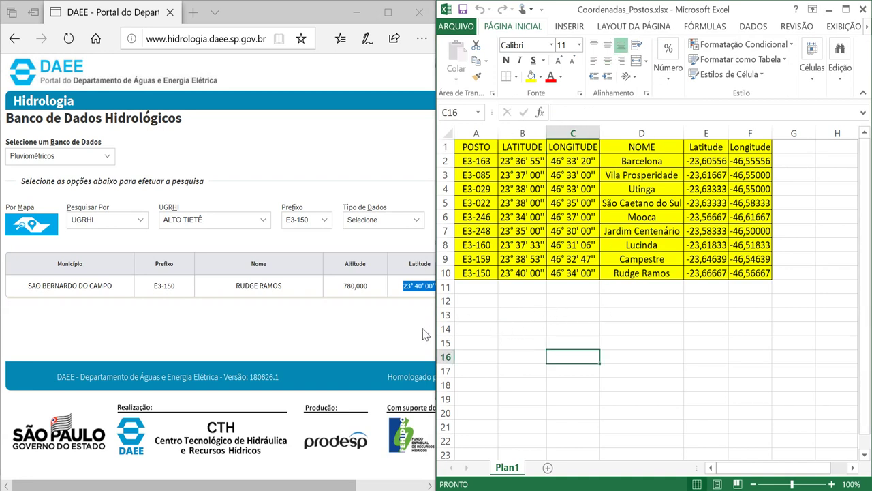
{"action": "left_click", "coordinate": [475, 273]}
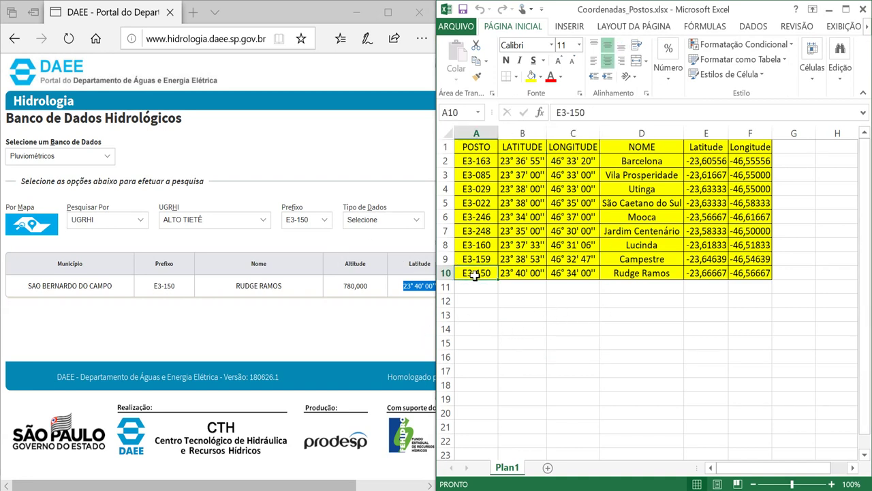
{"action": "left_click", "coordinate": [280, 263]}
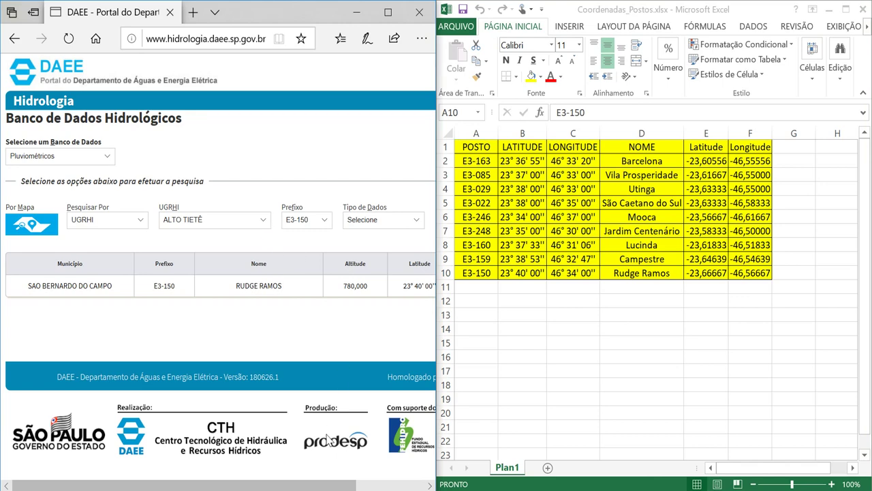
- Display the Chuva Mensal data for station E3-150 and go through its yearly table to the series download option
{"action": "mouse_move", "coordinate": [327, 485]}
{"action": "left_mouse_down"}
{"action": "mouse_move", "coordinate": [382, 484]}
{"action": "mouse_move", "coordinate": [334, 484]}
{"action": "left_mouse_up"}
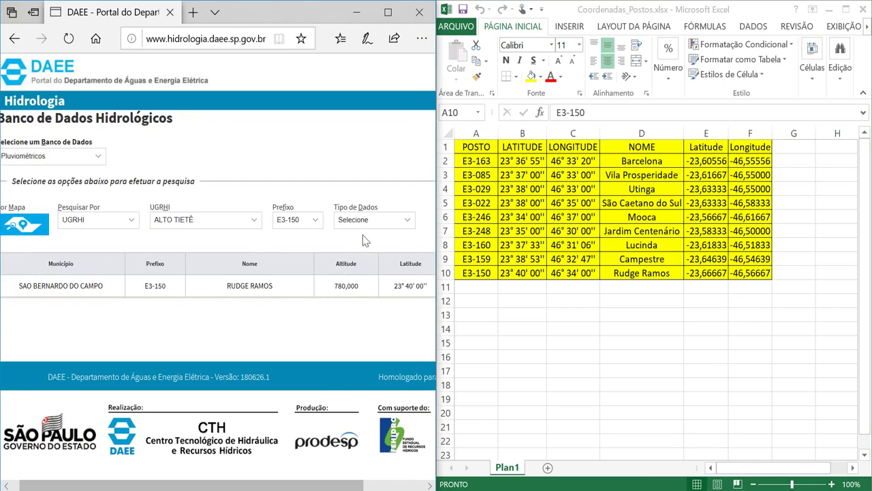
{"action": "left_click", "coordinate": [369, 222]}
{"action": "left_click", "coordinate": [365, 238]}
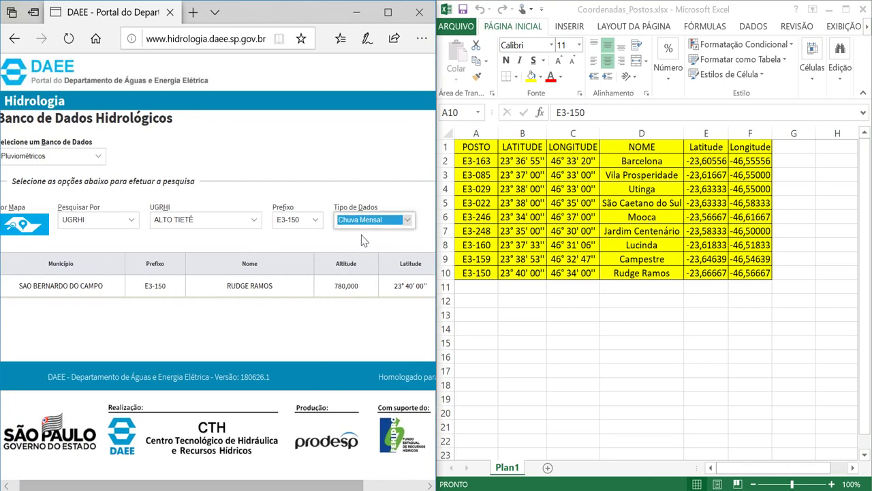
{"action": "scroll", "coordinate": [334, 248], "scroll_direction": "down", "scroll_amount": 15}
{"action": "scroll", "coordinate": [334, 249], "scroll_direction": "up", "scroll_amount": 12}
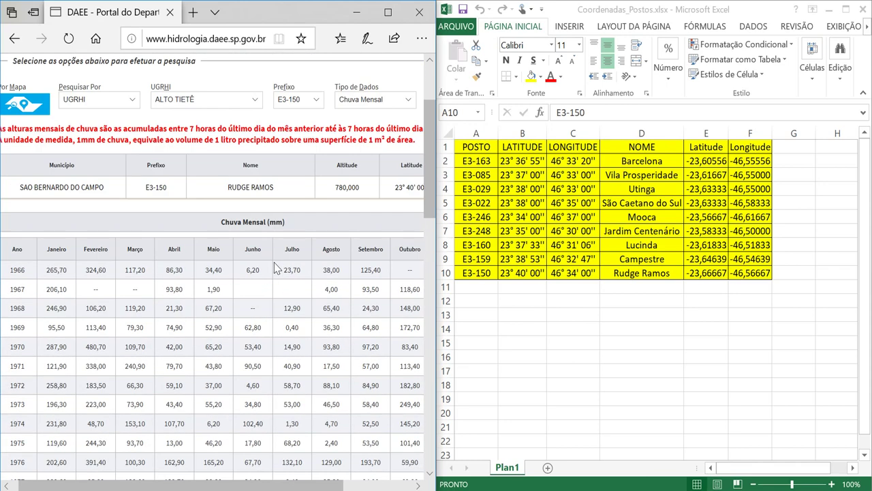
{"action": "scroll", "coordinate": [265, 268], "scroll_direction": "down", "scroll_amount": 12}
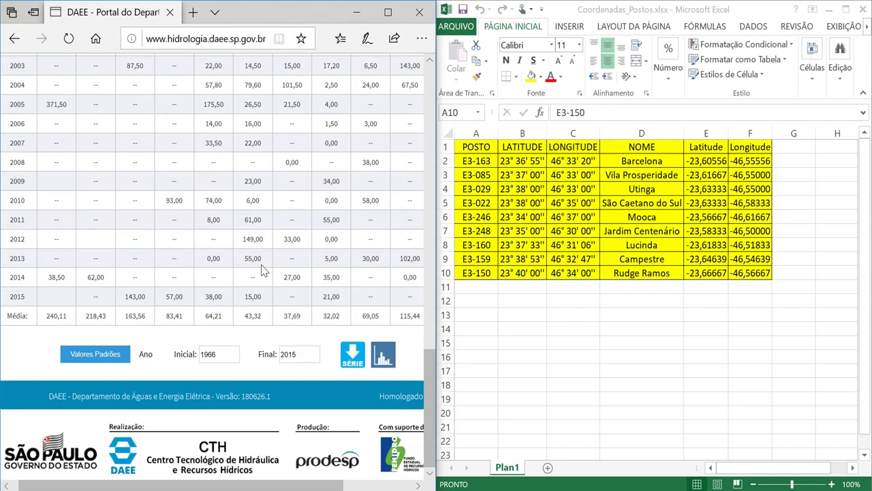
- Download the E3-150 monthly rainfall series and save it as E3-150 in the Exercícios Pluviosidade folder
{"action": "left_click", "coordinate": [353, 355]}
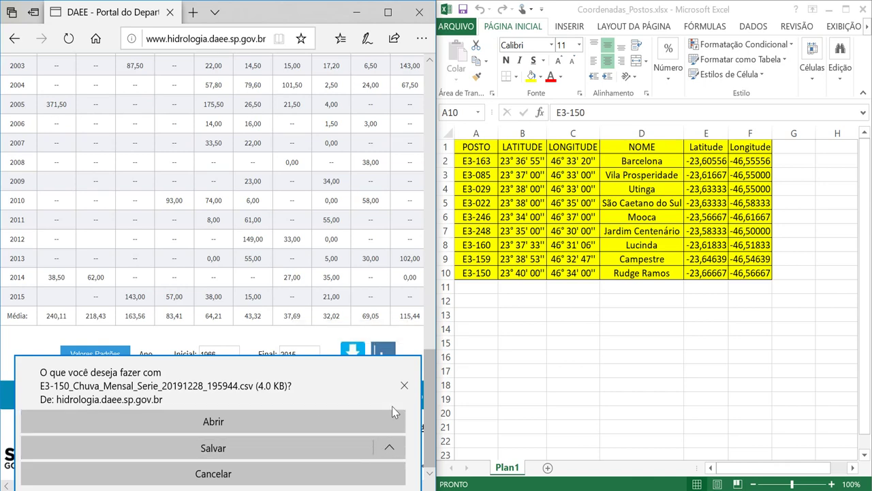
{"action": "left_click", "coordinate": [389, 447]}
{"action": "left_click", "coordinate": [309, 334]}
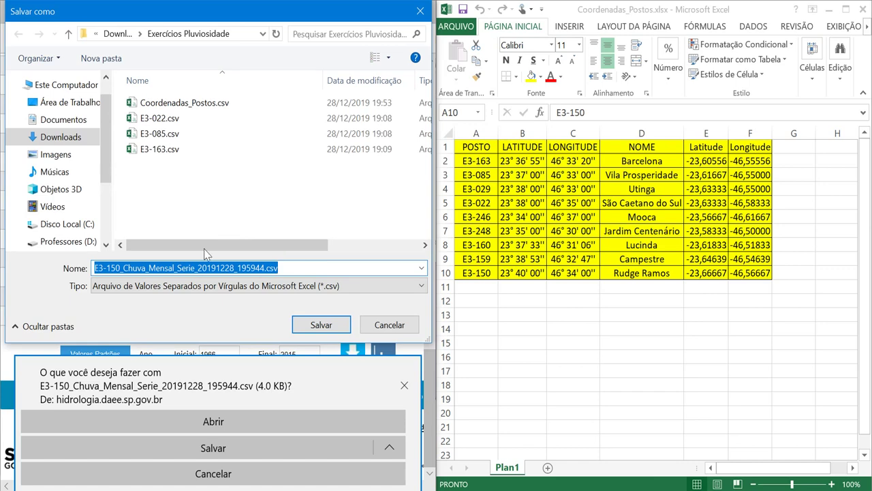
{"action": "left_click_drag", "start_coordinate": [123, 272], "coordinate": [346, 273]}
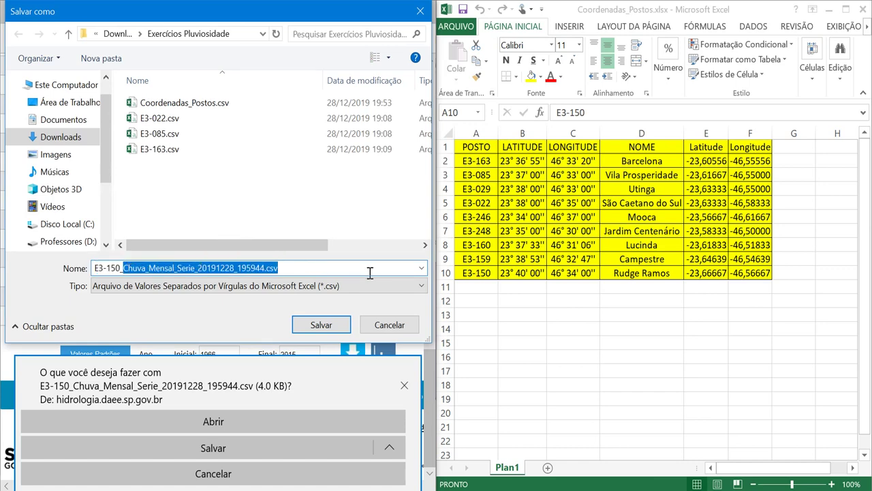
{"action": "key", "text": "BackSpace"}
{"action": "key", "text": "Return"}
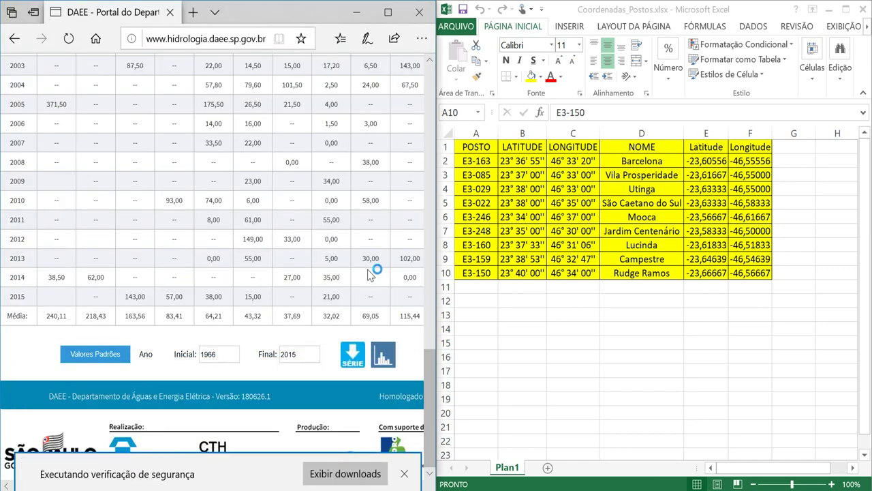
- Change the station prefix to E3-159 and display its Chuva Mensal data
{"action": "scroll", "coordinate": [389, 235], "scroll_direction": "up", "scroll_amount": 15}
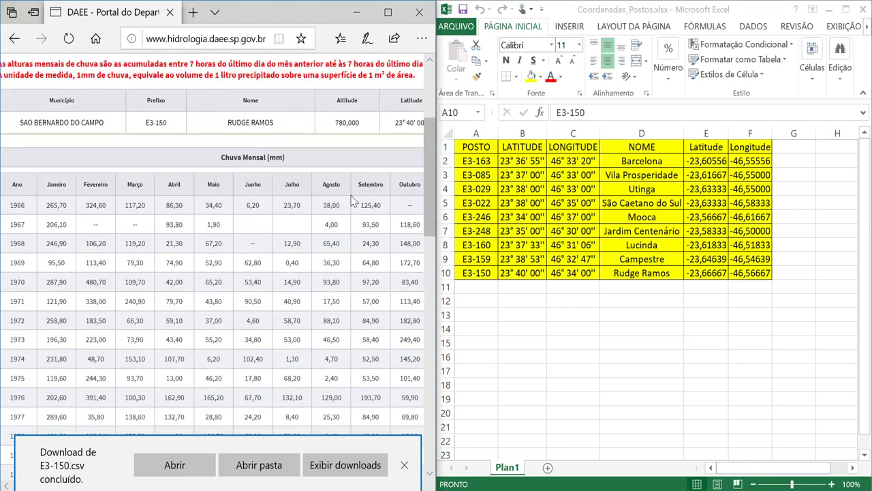
{"action": "left_click", "coordinate": [298, 220]}
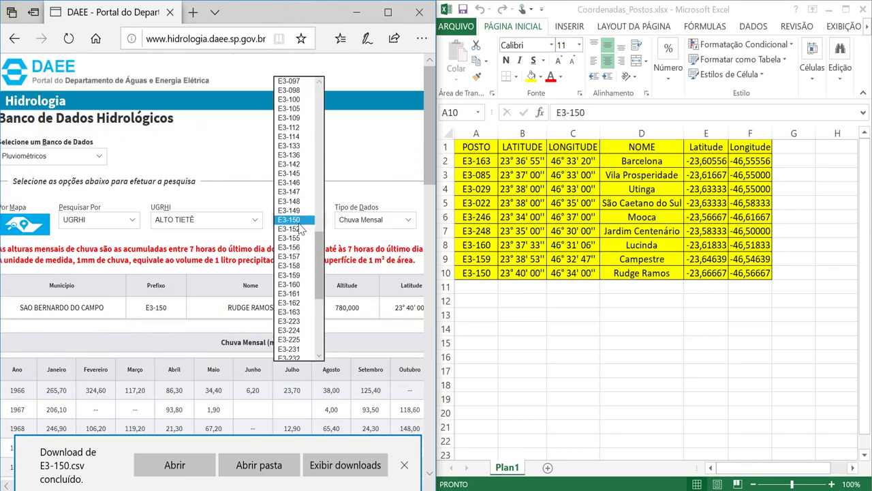
{"action": "left_click", "coordinate": [289, 275]}
{"action": "left_click", "coordinate": [374, 223]}
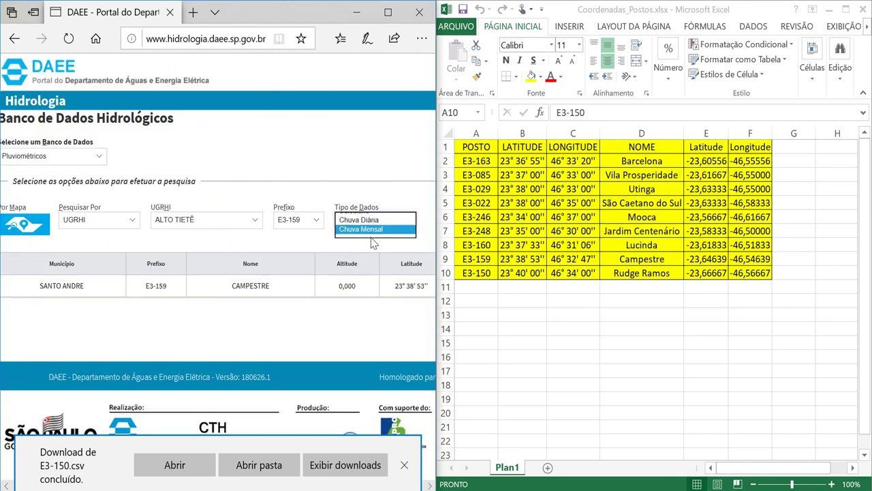
{"action": "left_click", "coordinate": [372, 238]}
{"action": "scroll", "coordinate": [208, 283], "scroll_direction": "down", "scroll_amount": 1}
{"action": "scroll", "coordinate": [156, 273], "scroll_direction": "down", "scroll_amount": 5}
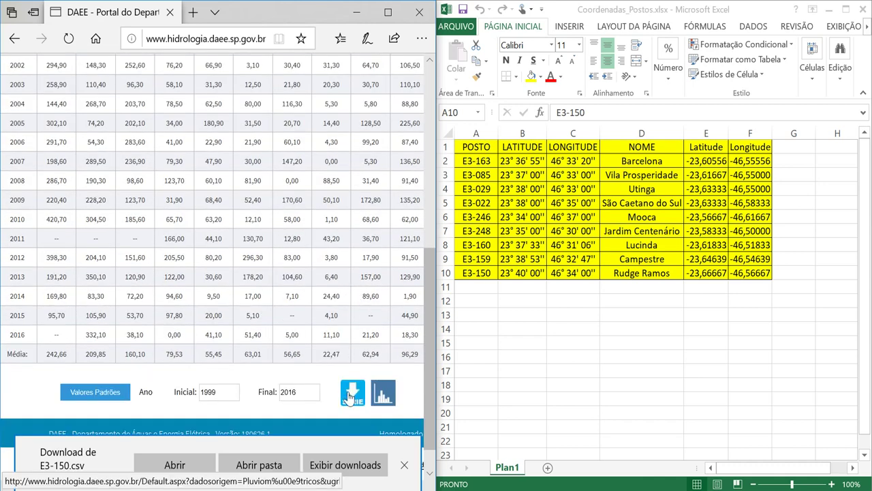
- Download the E3-159 monthly rainfall series and save it as E3-159 in the Exercícios Pluviosidade folder
{"action": "left_click", "coordinate": [355, 402]}
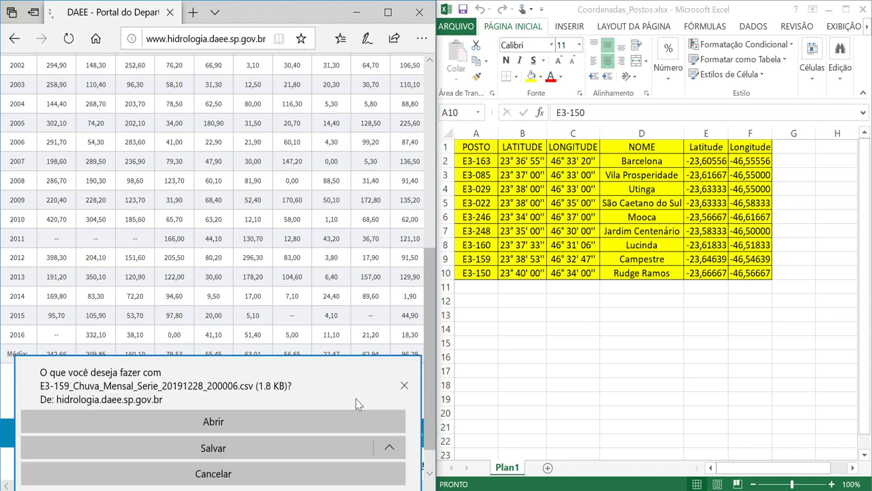
{"action": "left_click", "coordinate": [389, 447]}
{"action": "left_click", "coordinate": [280, 424]}
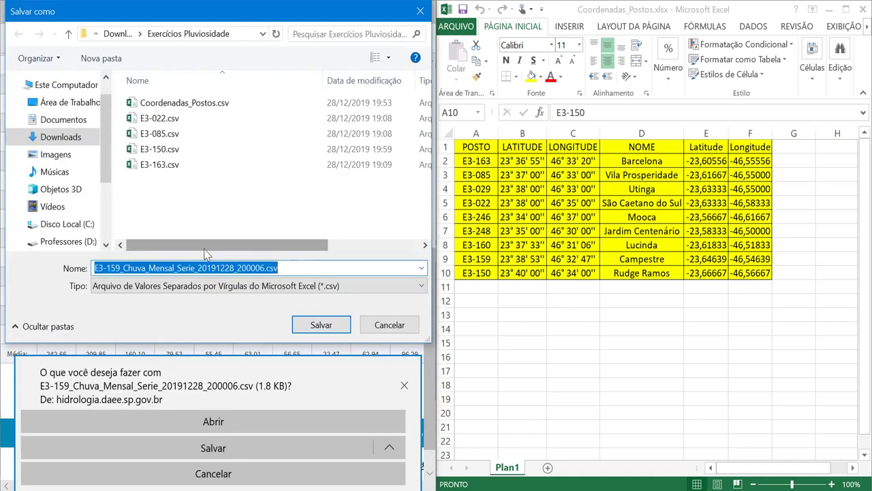
{"action": "left_click_drag", "start_coordinate": [121, 268], "coordinate": [345, 290]}
{"action": "key", "text": "Delete"}
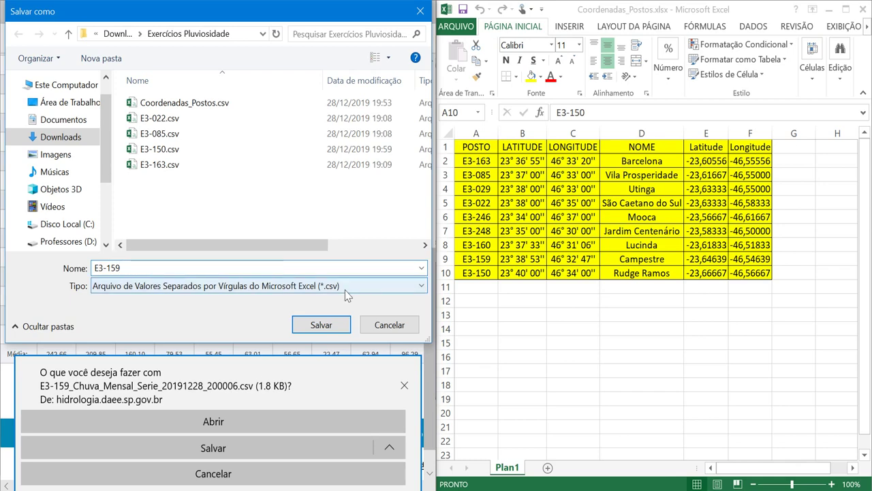
{"action": "key", "text": "Return"}
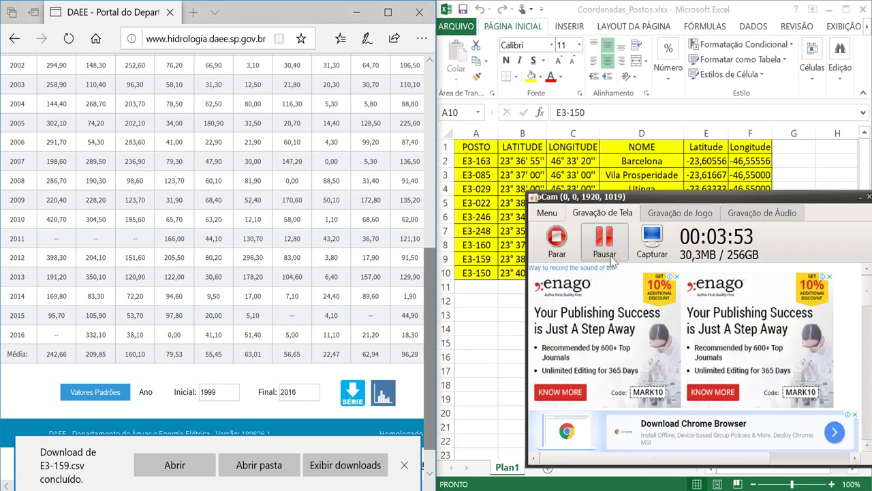
{"action": "left_click", "coordinate": [604, 242]}
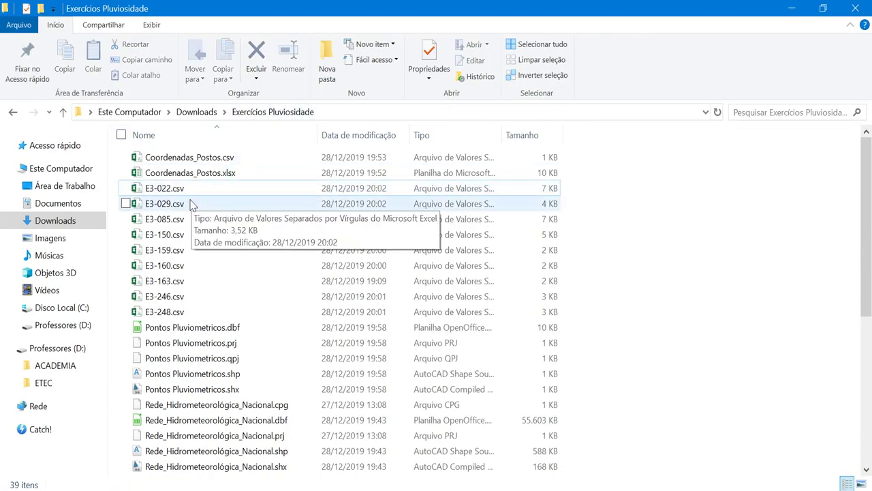
- Open E3-022.csv from the Exercícios Pluviosidade folder in Excel and look over its header and monthly rainfall rows
{"action": "left_click", "coordinate": [165, 188]}
{"action": "left_click", "coordinate": [181, 312], "text": "shift"}
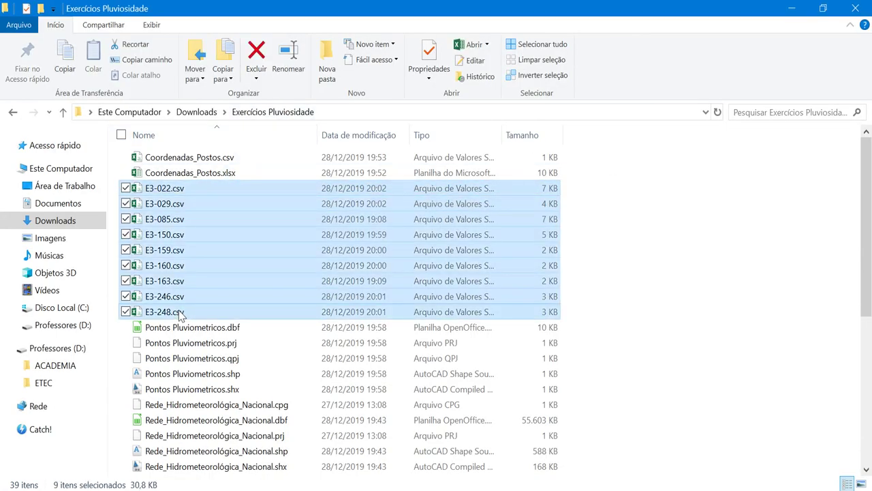
{"action": "left_click", "coordinate": [158, 188]}
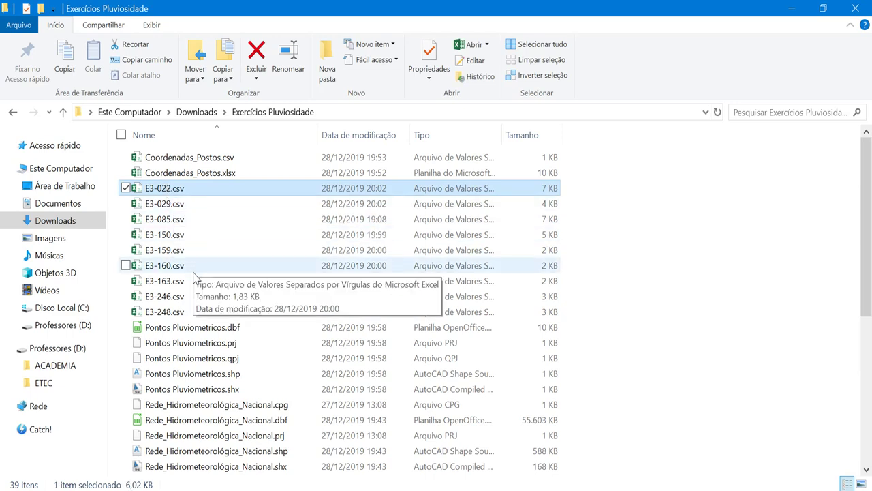
{"action": "double_click", "coordinate": [183, 191]}
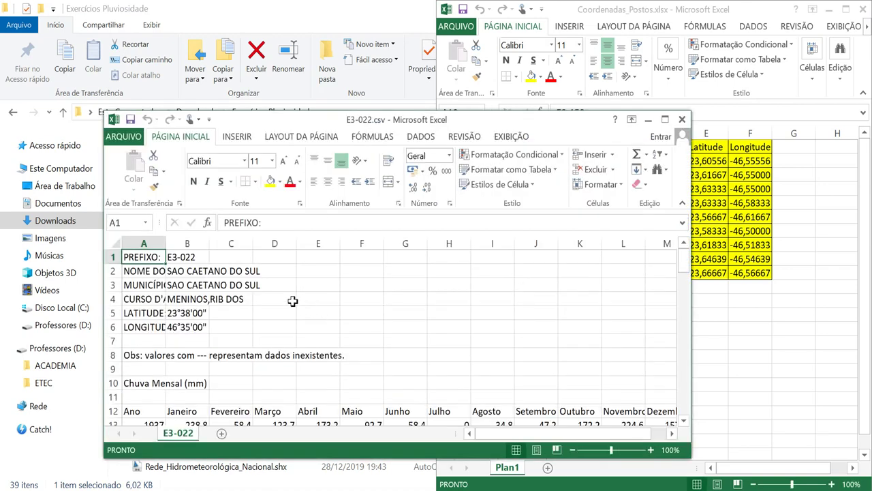
{"action": "scroll", "coordinate": [292, 301], "scroll_direction": "down", "scroll_amount": 3}
{"action": "scroll", "coordinate": [293, 300], "scroll_direction": "up", "scroll_amount": 3}
{"action": "scroll", "coordinate": [112, 257], "scroll_direction": "down", "scroll_amount": 4}
{"action": "scroll", "coordinate": [112, 256], "scroll_direction": "up", "scroll_amount": 4}
- Delete rows 1 to 11 of E3-022.csv, the station information above the Ano header row
{"action": "left_click", "coordinate": [113, 255]}
{"action": "left_click_drag", "start_coordinate": [114, 255], "coordinate": [140, 383]}
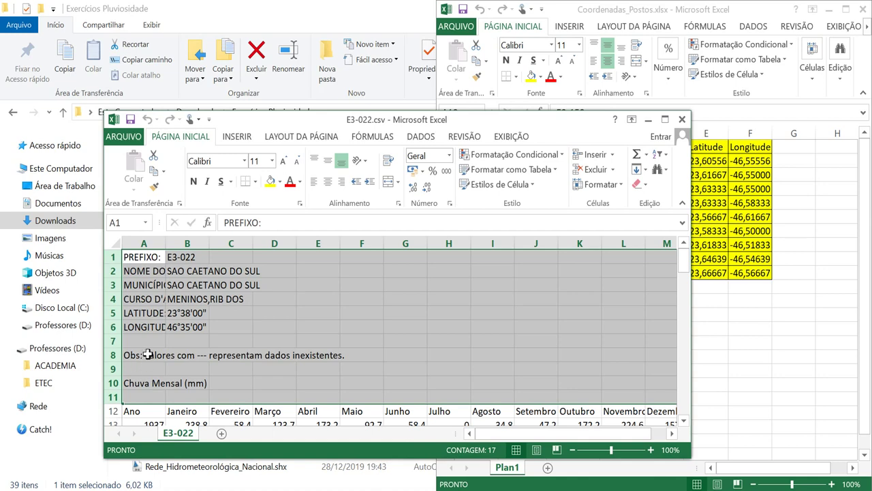
{"action": "right_click", "coordinate": [145, 353]}
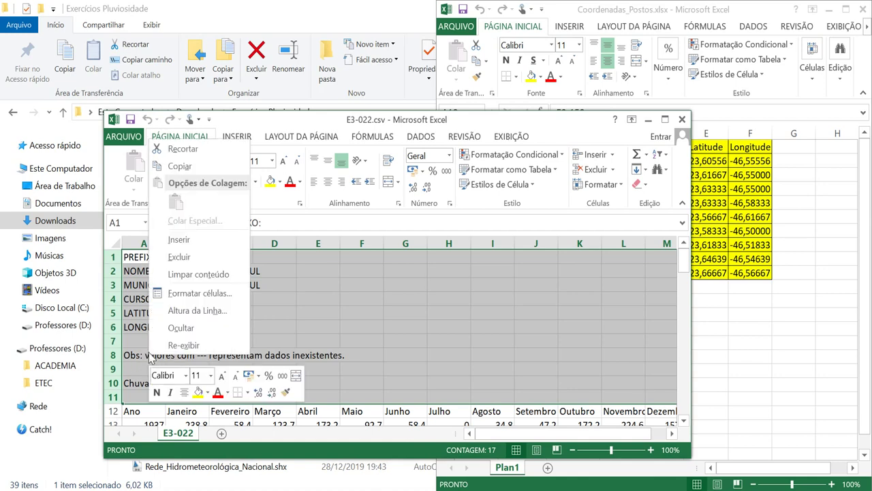
{"action": "left_click", "coordinate": [190, 264]}
{"action": "left_click", "coordinate": [196, 308]}
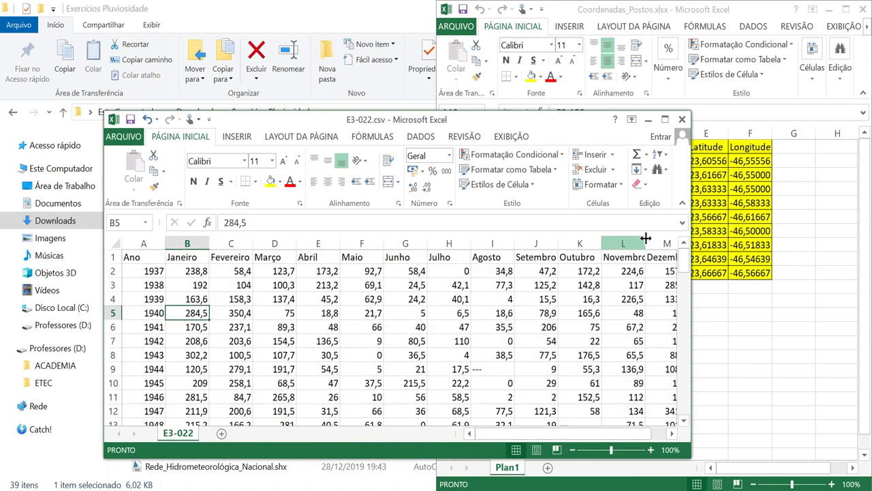
- Copy the entire E3-022.csv sheet from its maximized window and bring the Coordenadas_Postos.xlsx workbook to the front
{"action": "left_click", "coordinate": [664, 119]}
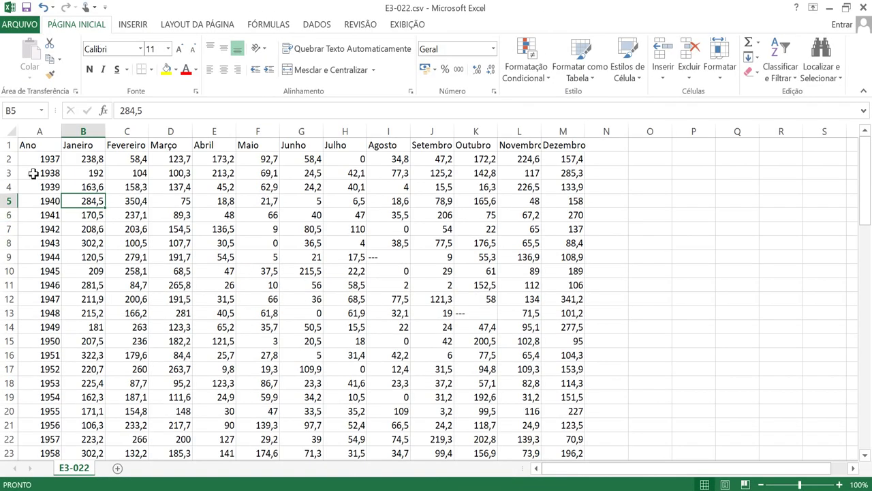
{"action": "left_click", "coordinate": [10, 130]}
{"action": "key", "text": "ctrl+c"}
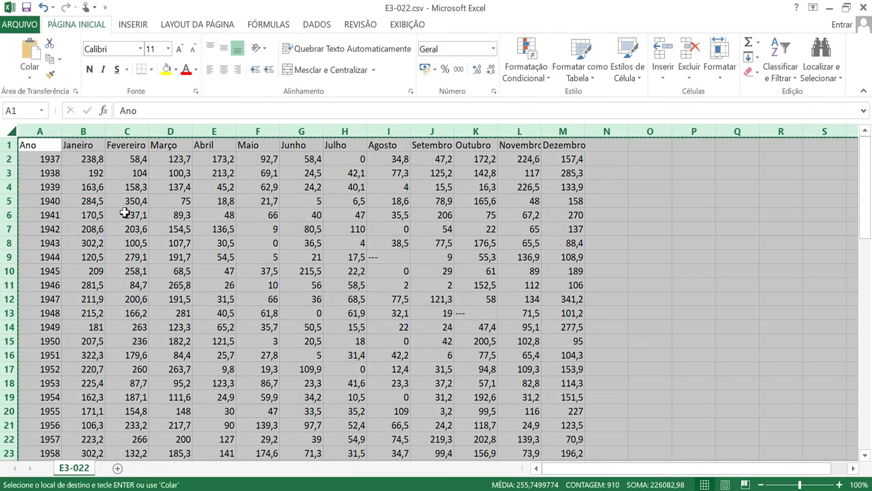
{"action": "mouse_move", "coordinate": [460, 487]}
{"action": "left_click", "coordinate": [409, 455]}
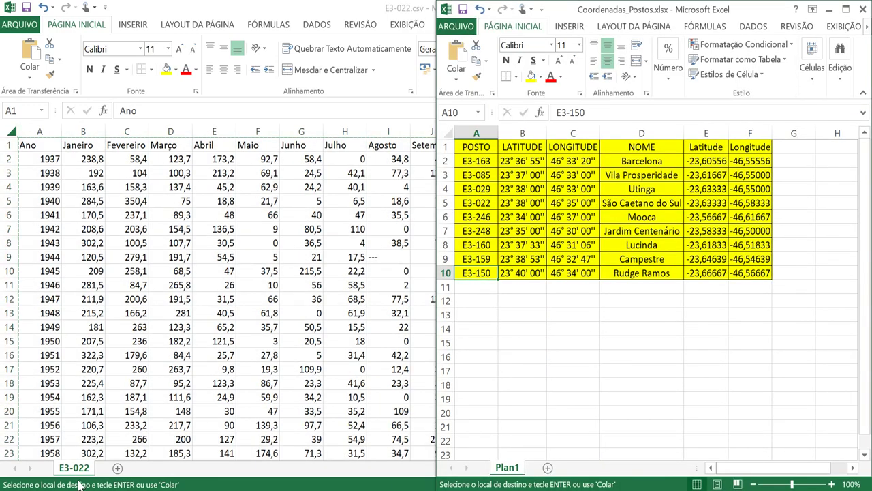
{"action": "left_click", "coordinate": [112, 478]}
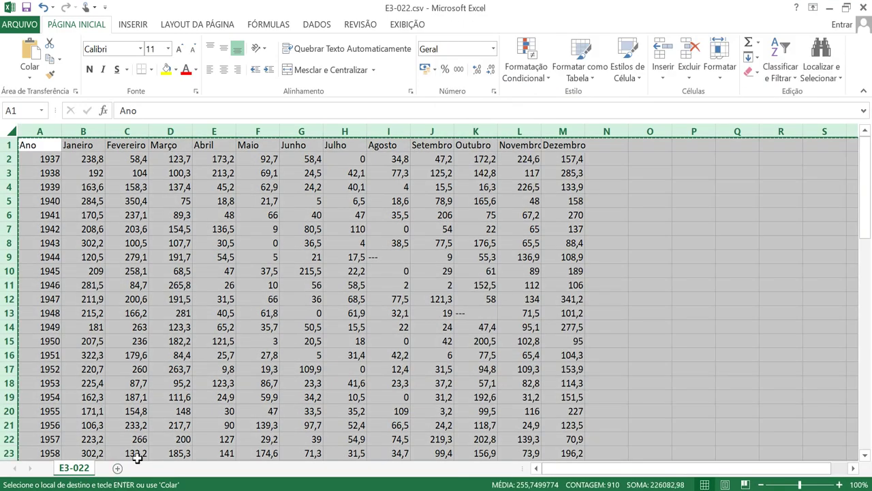
{"action": "mouse_move", "coordinate": [460, 487]}
{"action": "left_click", "coordinate": [399, 451]}
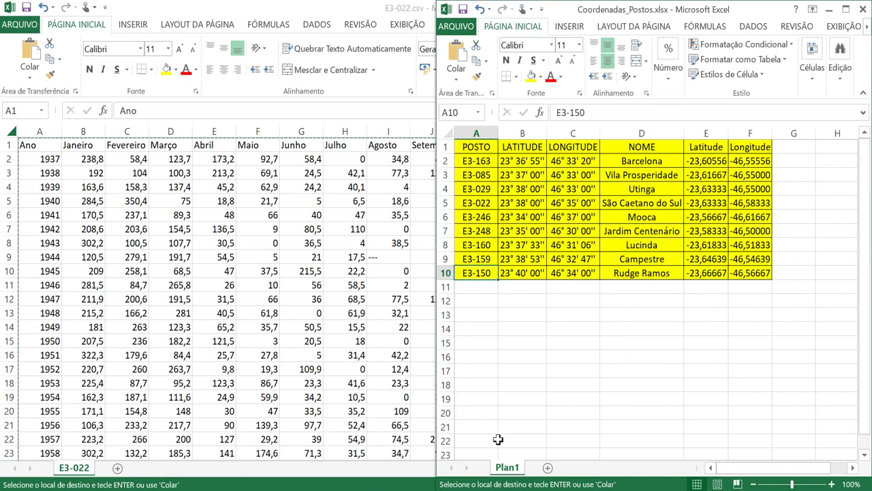
- Add a new sheet to Coordenadas_Postos.xlsx and rename the coordinates sheet Plan1 as geral
{"action": "left_click", "coordinate": [548, 467]}
{"action": "left_click", "coordinate": [504, 468]}
{"action": "left_click_drag", "start_coordinate": [504, 467], "coordinate": [518, 475]}
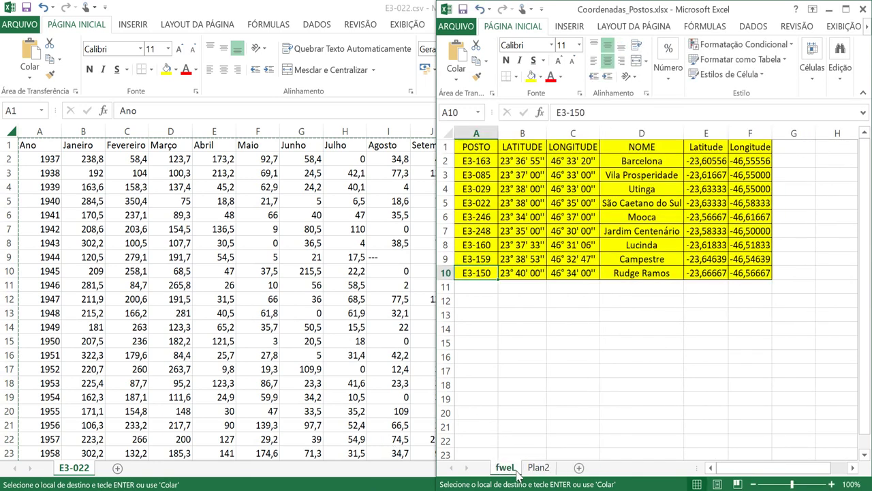
{"action": "left_click_drag", "start_coordinate": [510, 471], "coordinate": [510, 470]}
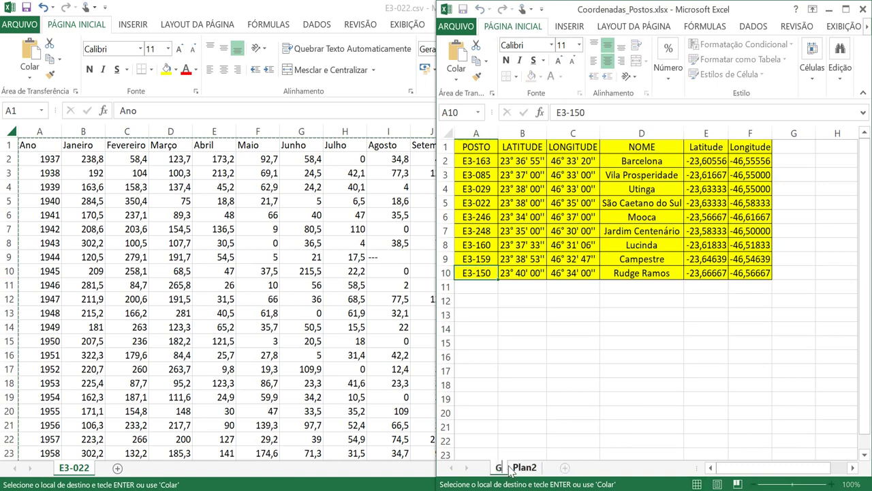
{"action": "type", "text": "eral"}
{"action": "key", "text": "Return"}
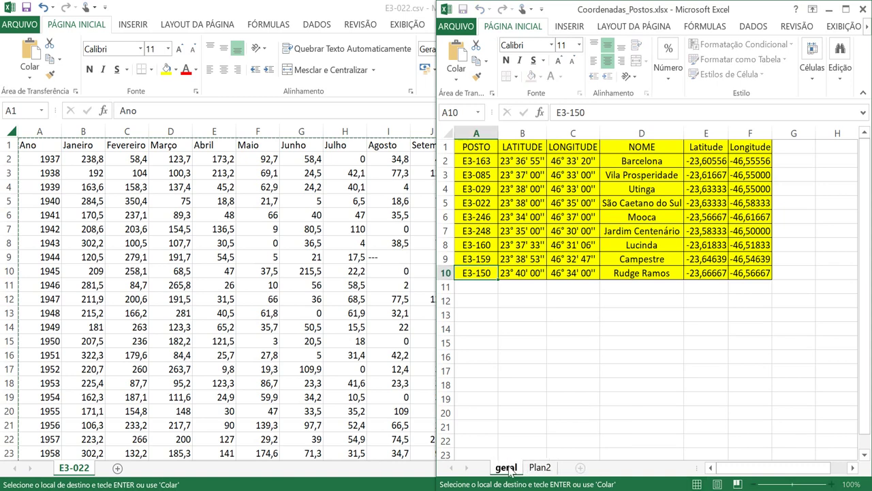
- Rename the new sheet as E3-022, paste the copied rainfall data at A1, and return to the geral sheet
{"action": "left_click_drag", "start_coordinate": [530, 468], "coordinate": [530, 467]}
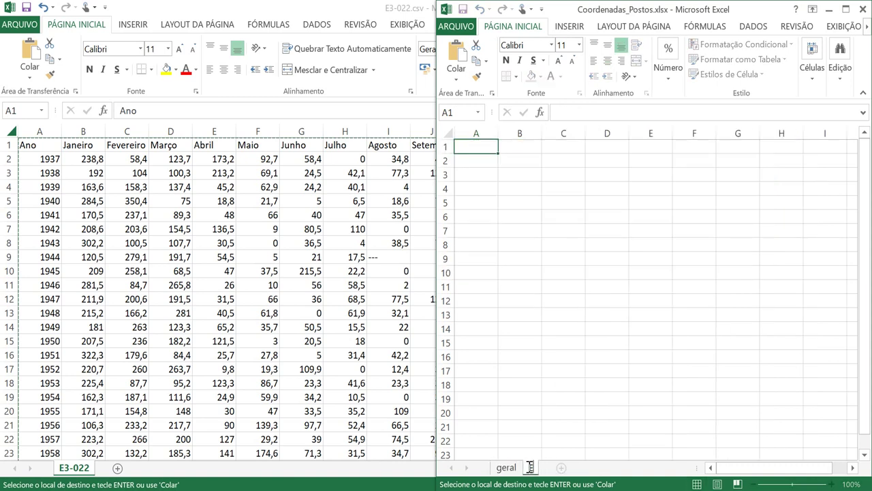
{"action": "type", "text": "E3-022"}
{"action": "key", "text": "Return"}
{"action": "key", "text": "ctrl+v"}
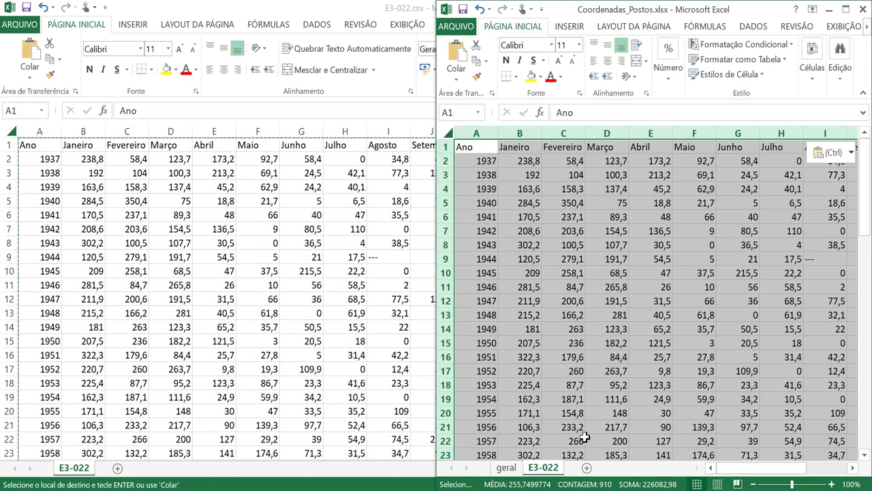
{"action": "left_click", "coordinate": [572, 344]}
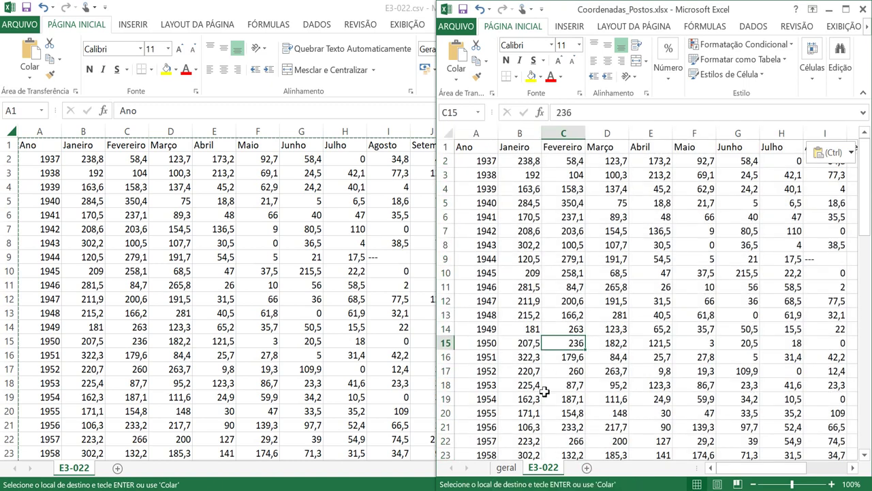
{"action": "left_click", "coordinate": [507, 468]}
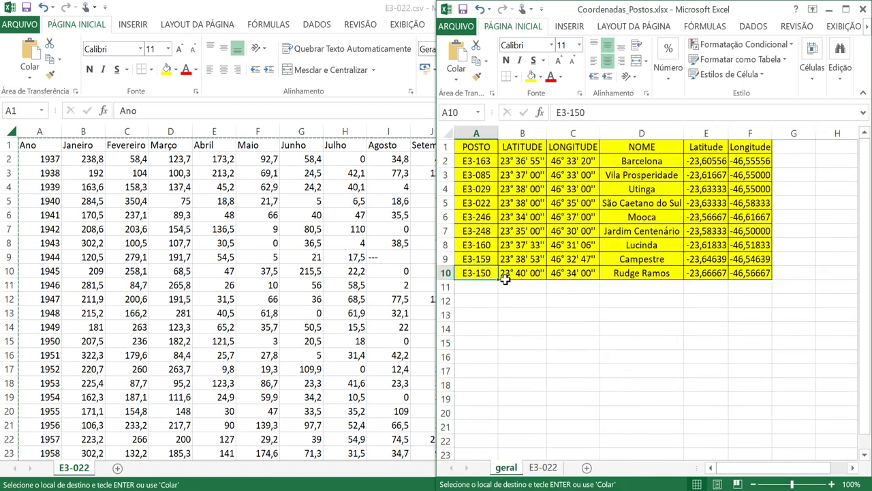
- Show the E3-022 sheet in Coordenadas_Postos.xlsx and close E3-022.csv without saving changes or keeping the clipboard contents
{"action": "left_click", "coordinate": [545, 468]}
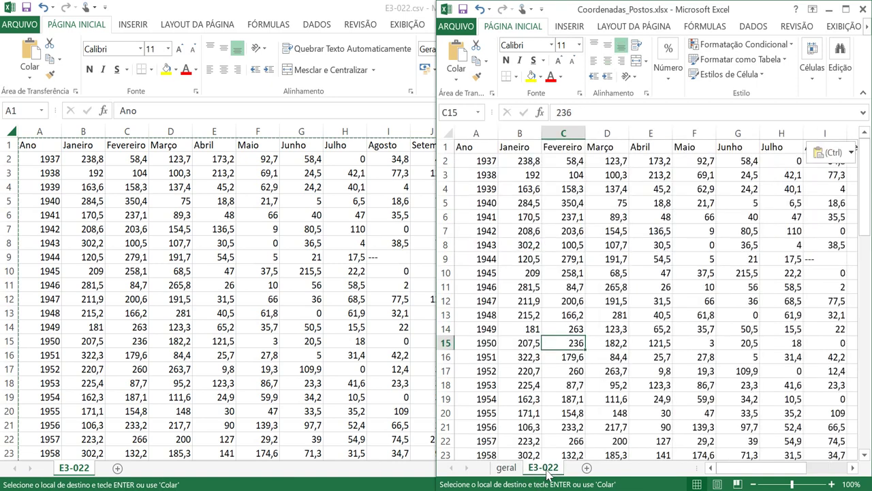
{"action": "double_click", "coordinate": [361, 10]}
{"action": "key", "text": "ctrl+a"}
{"action": "left_click", "coordinate": [862, 7]}
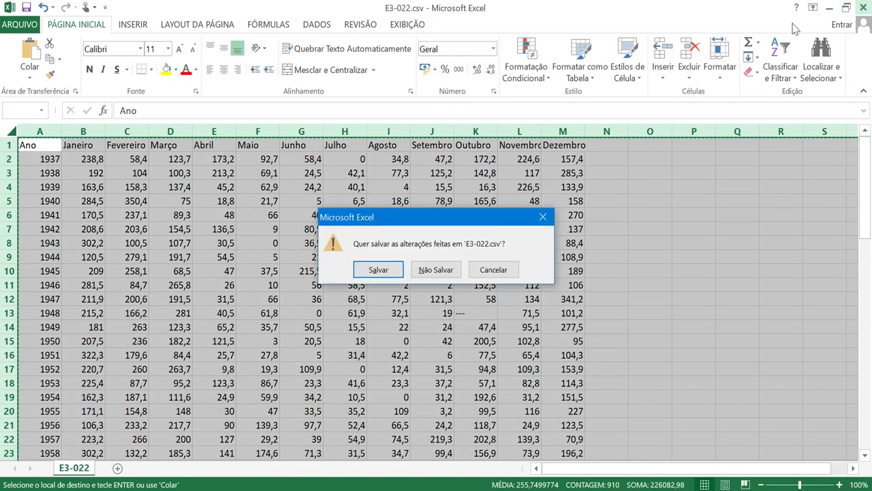
{"action": "left_click", "coordinate": [427, 270]}
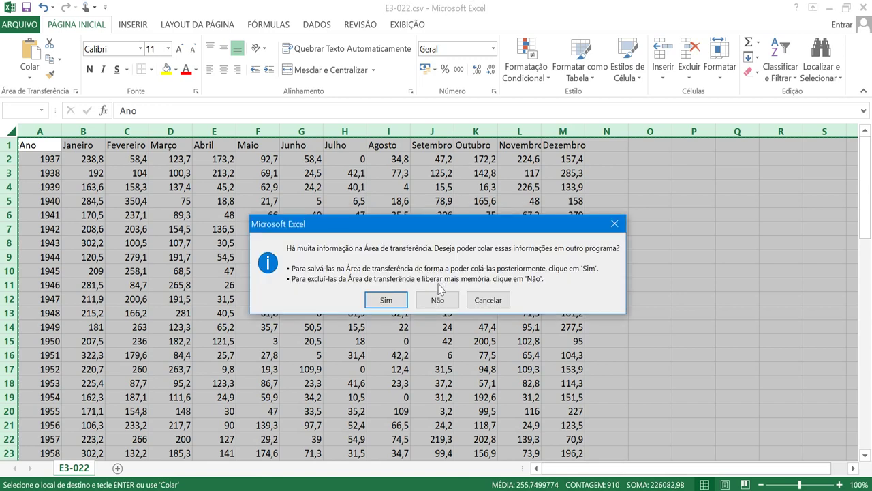
{"action": "left_click", "coordinate": [438, 299]}
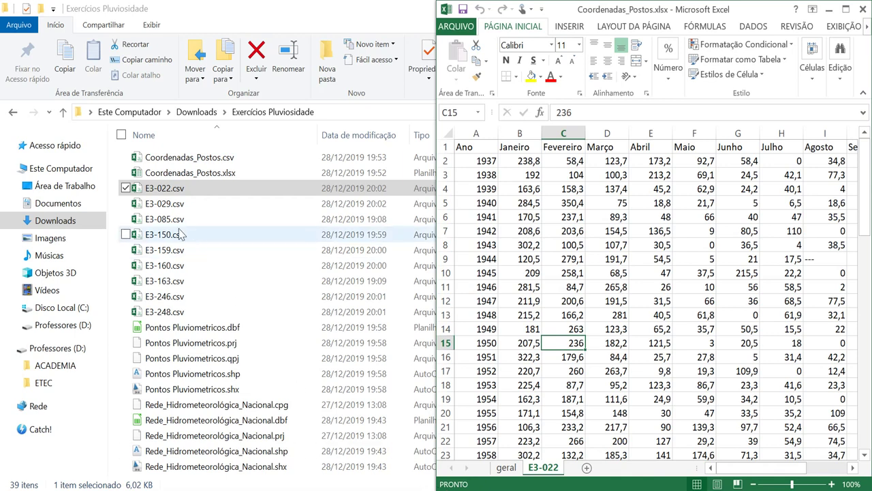
- Open E3-029.csv from the Exercícios Pluviosidade folder and delete rows 1 to 11 above the Ano header row
{"action": "double_click", "coordinate": [173, 203]}
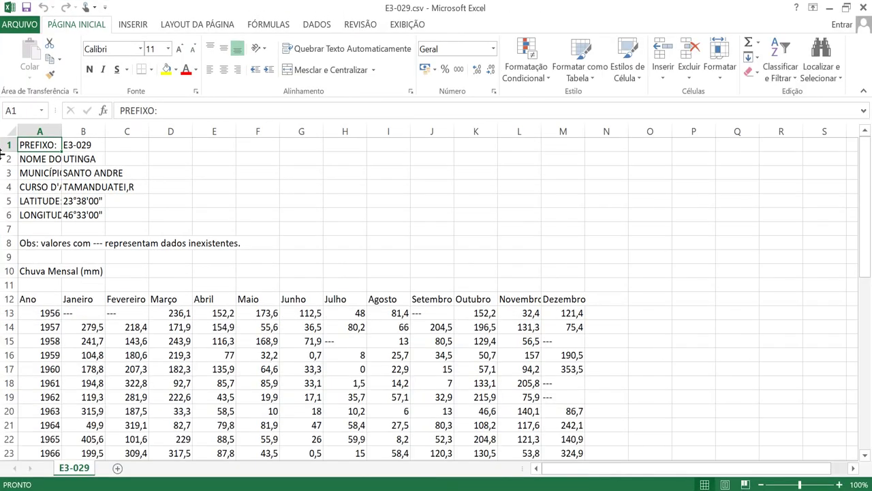
{"action": "left_click_drag", "start_coordinate": [8, 144], "coordinate": [20, 290]}
{"action": "right_click", "coordinate": [32, 267]}
{"action": "left_click", "coordinate": [58, 386]}
{"action": "left_click", "coordinate": [53, 282]}
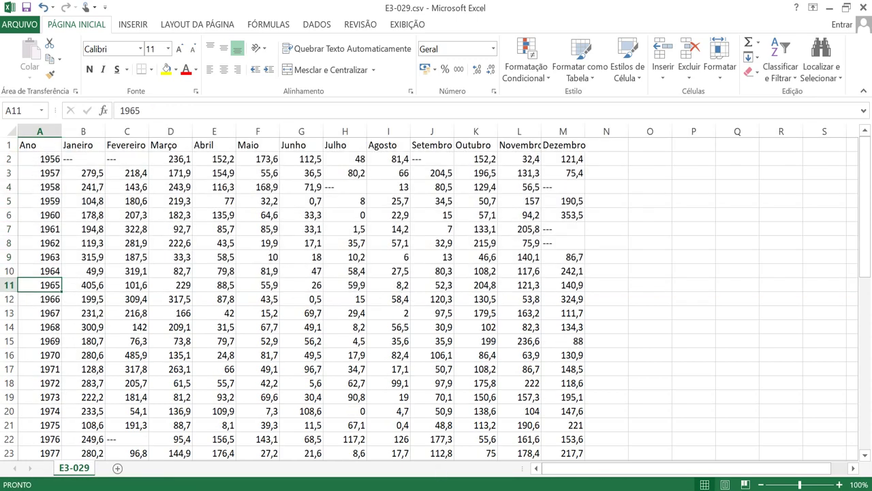
- Copy the entire E3-029.csv sheet and bring the Coordenadas_Postos.xlsx workbook to the front
{"action": "mouse_move", "coordinate": [434, 488]}
{"action": "left_click", "coordinate": [409, 463]}
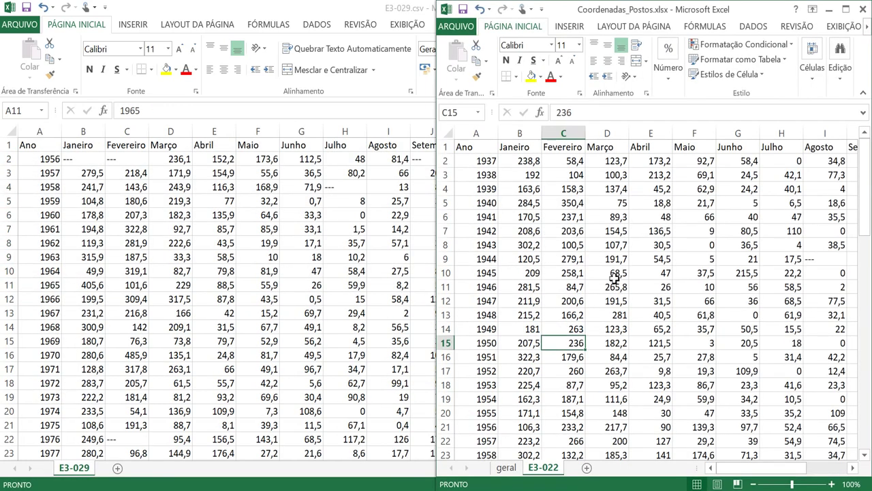
{"action": "key", "text": "alt+Tab"}
{"action": "left_click", "coordinate": [6, 131]}
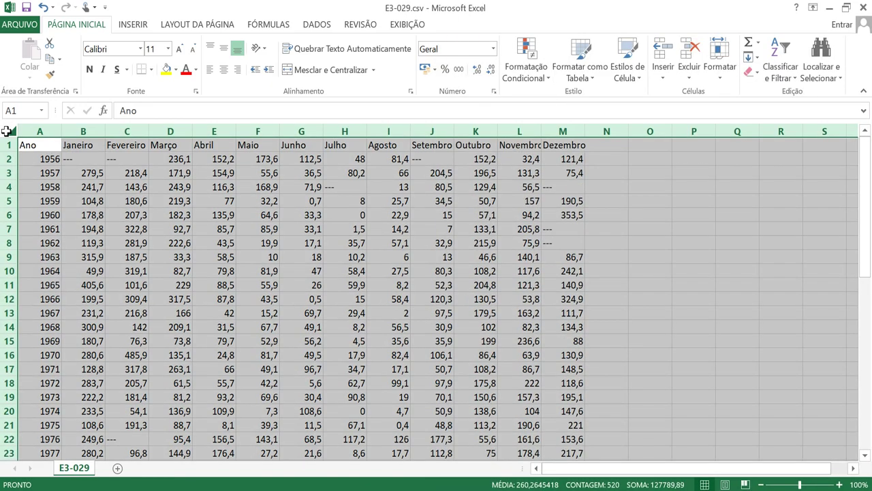
{"action": "key", "text": "ctrl+c"}
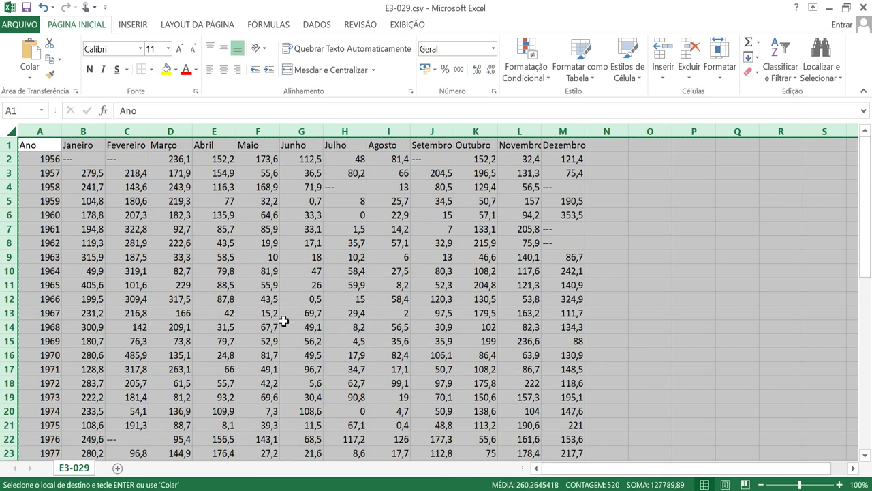
{"action": "left_click", "coordinate": [497, 488]}
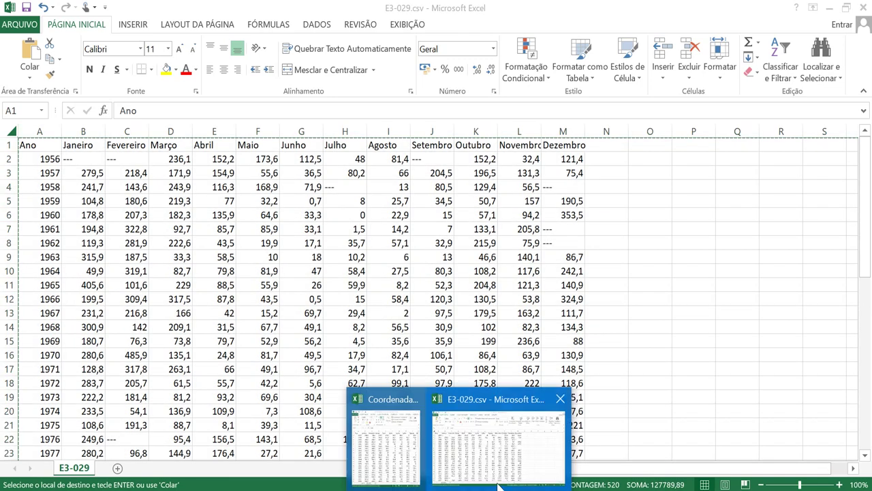
{"action": "left_click", "coordinate": [403, 436]}
- Add a new sheet named E3-029 to Coordenadas_Postos.xlsx and paste the copied rainfall data at A1
{"action": "left_click", "coordinate": [586, 468]}
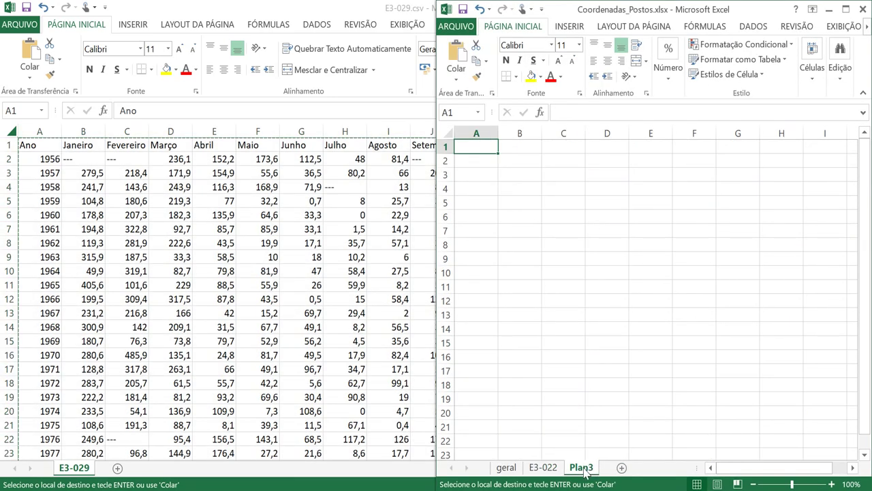
{"action": "double_click", "coordinate": [581, 467]}
{"action": "type", "text": "E3-029"}
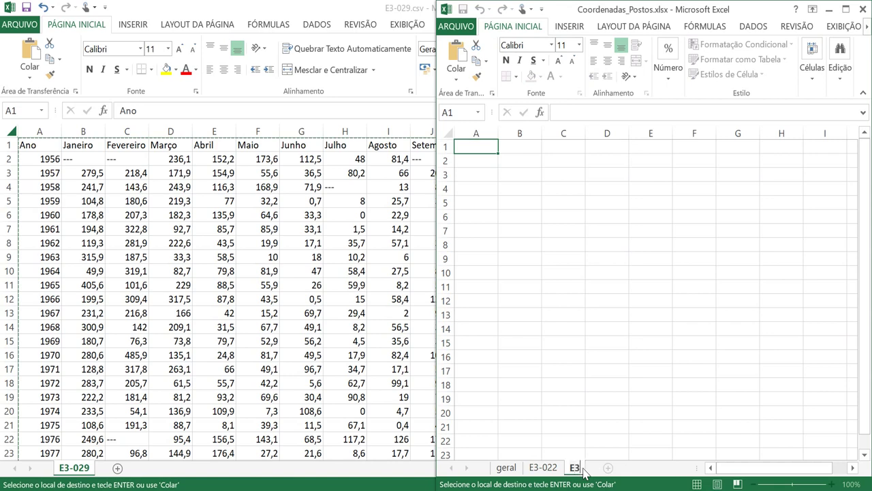
{"action": "key", "text": "Return"}
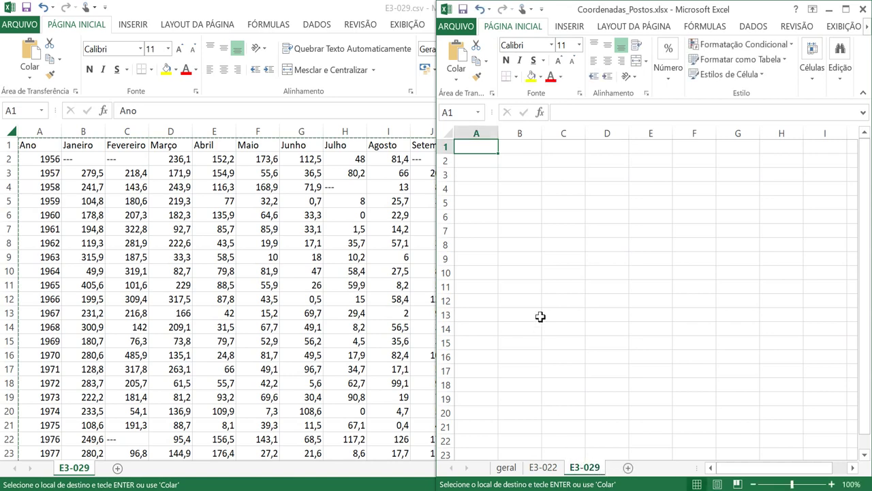
{"action": "key", "text": "ctrl+v"}
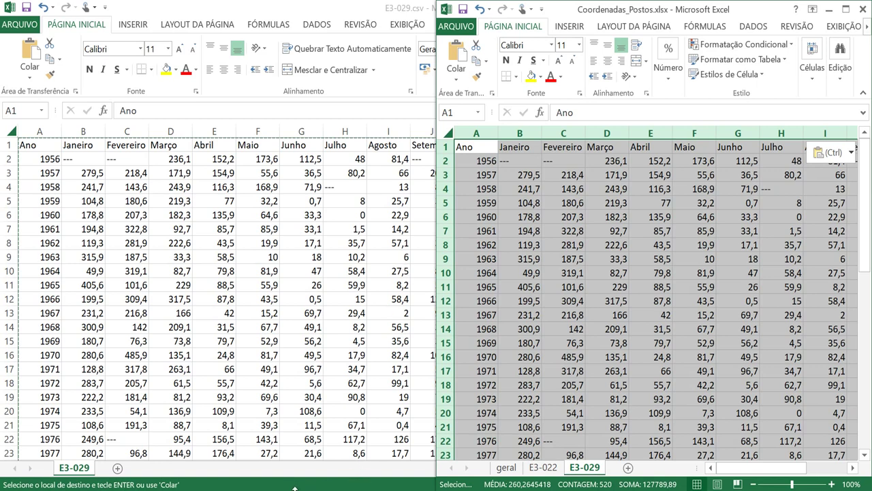
{"action": "left_click", "coordinate": [604, 231]}
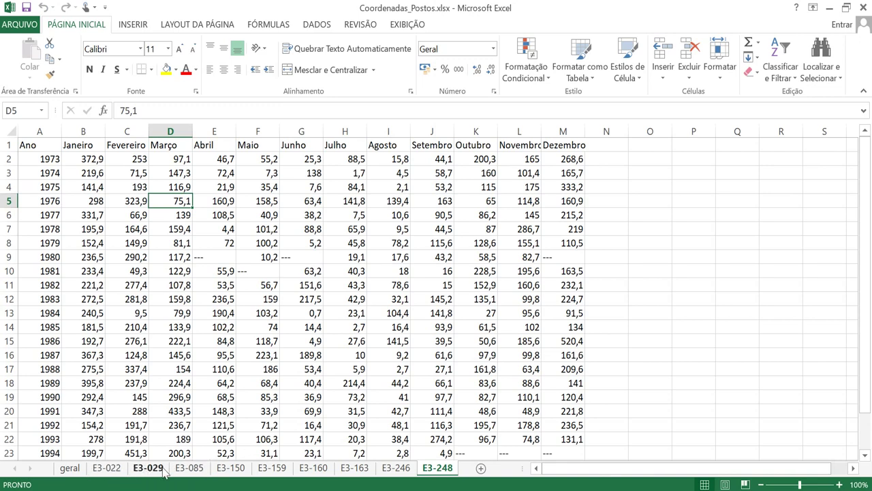
- Examine the year range and missing monthly values in the E3-022 and E3-029 station sheets
{"action": "scroll", "coordinate": [121, 282], "scroll_direction": "down", "scroll_amount": 1}
{"action": "scroll", "coordinate": [120, 310], "scroll_direction": "up", "scroll_amount": 1}
{"action": "scroll", "coordinate": [109, 368], "scroll_direction": "down", "scroll_amount": 2}
{"action": "scroll", "coordinate": [97, 419], "scroll_direction": "up", "scroll_amount": 2}
{"action": "left_click", "coordinate": [104, 468]}
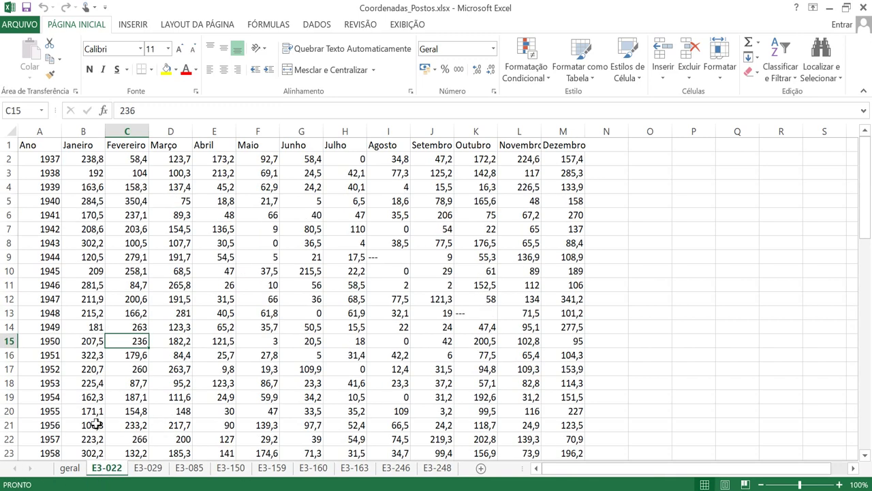
{"action": "scroll", "coordinate": [96, 385], "scroll_direction": "down", "scroll_amount": 14}
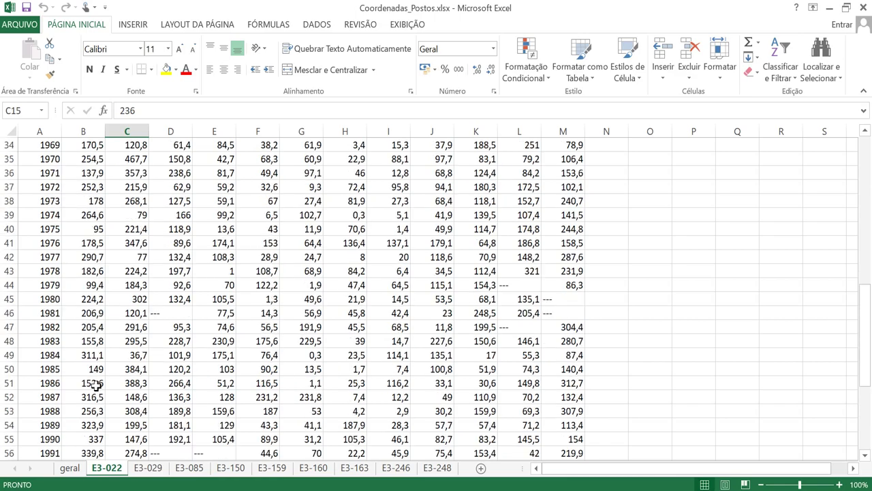
{"action": "scroll", "coordinate": [95, 385], "scroll_direction": "down", "scroll_amount": 3}
{"action": "scroll", "coordinate": [96, 386], "scroll_direction": "up", "scroll_amount": 10}
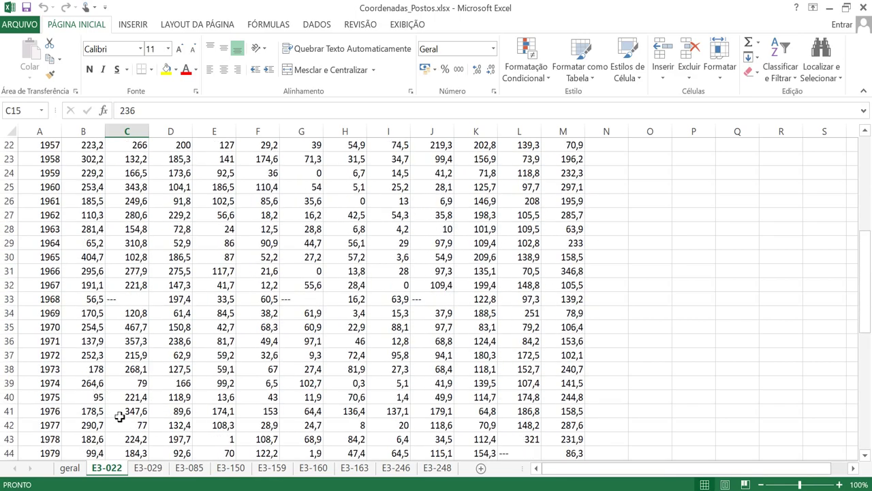
{"action": "left_click", "coordinate": [148, 468]}
{"action": "scroll", "coordinate": [107, 336], "scroll_direction": "down", "scroll_amount": 1}
{"action": "left_click", "coordinate": [109, 337]}
{"action": "scroll", "coordinate": [102, 341], "scroll_direction": "down", "scroll_amount": 5}
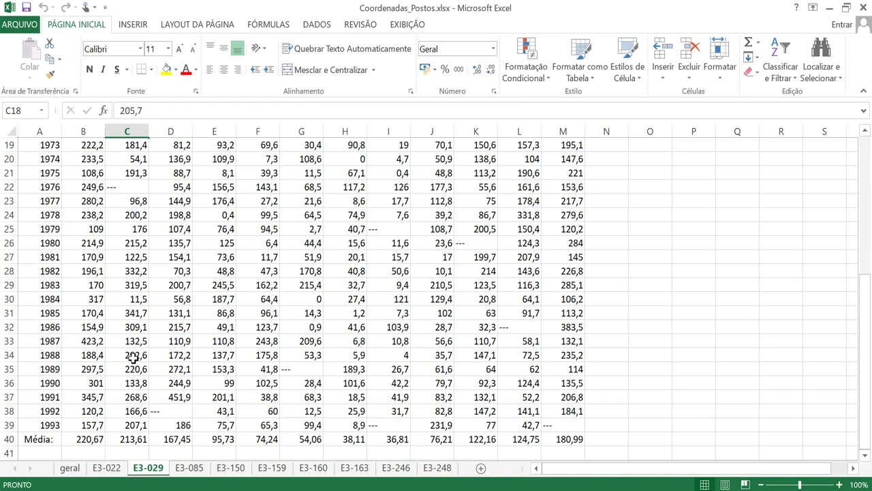
- Examine the rainfall series of the E3-085 and E3-150 sheets for gaps and year coverage, and show the E3-159 sheet
{"action": "left_click", "coordinate": [189, 468]}
{"action": "left_click", "coordinate": [164, 387]}
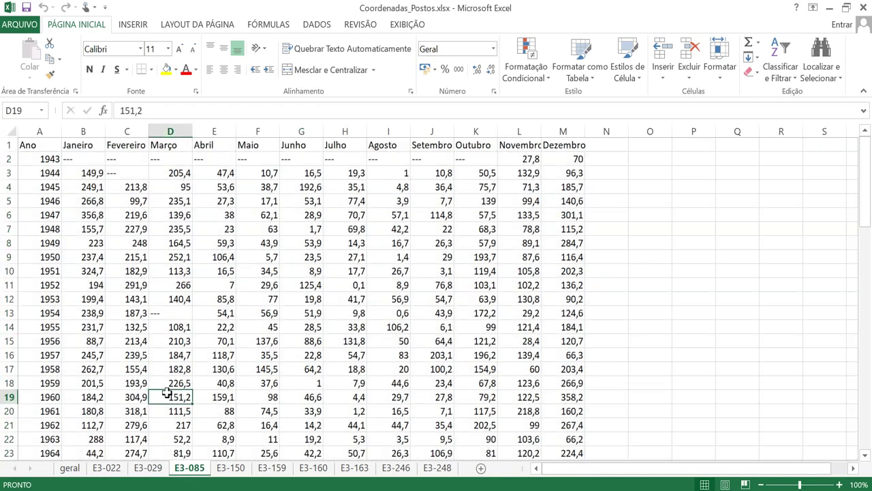
{"action": "scroll", "coordinate": [162, 389], "scroll_direction": "down", "scroll_amount": 3}
{"action": "scroll", "coordinate": [163, 389], "scroll_direction": "down", "scroll_amount": 6}
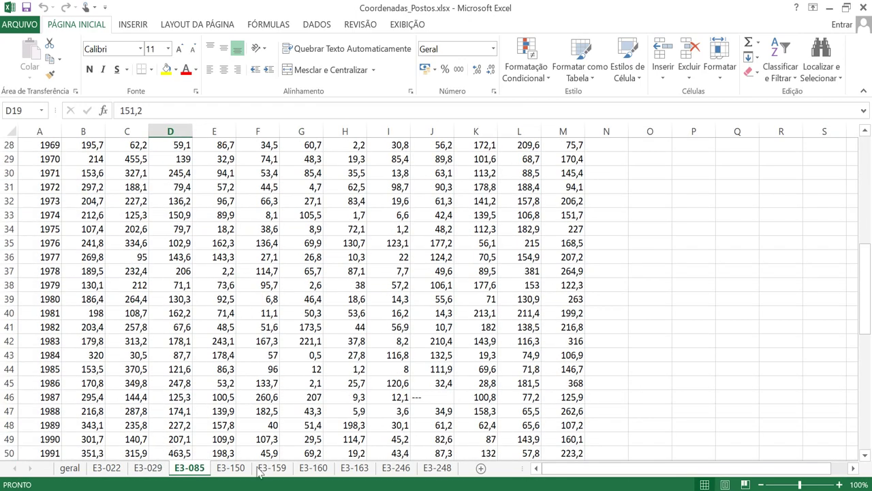
{"action": "scroll", "coordinate": [213, 390], "scroll_direction": "down", "scroll_amount": 4}
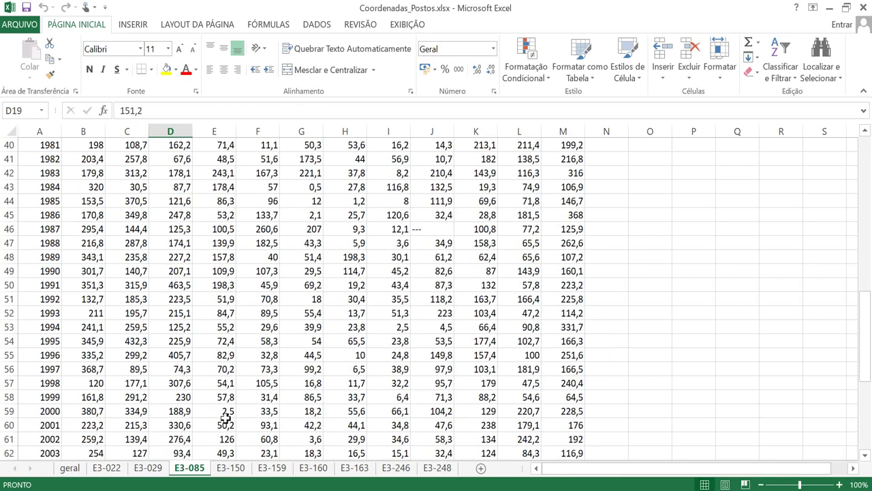
{"action": "left_click", "coordinate": [230, 469]}
{"action": "left_click", "coordinate": [176, 384]}
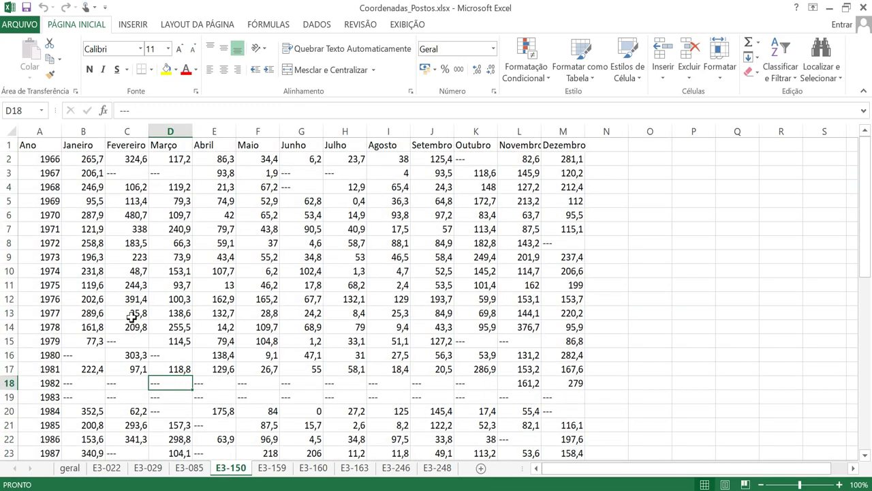
{"action": "scroll", "coordinate": [131, 317], "scroll_direction": "down", "scroll_amount": 12}
{"action": "scroll", "coordinate": [132, 319], "scroll_direction": "up", "scroll_amount": 1}
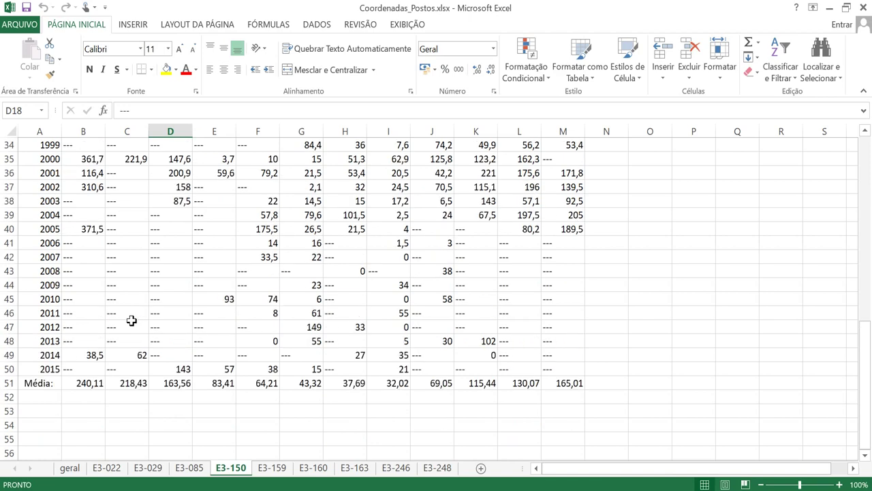
{"action": "scroll", "coordinate": [132, 320], "scroll_direction": "up", "scroll_amount": 11}
{"action": "left_click", "coordinate": [272, 468]}
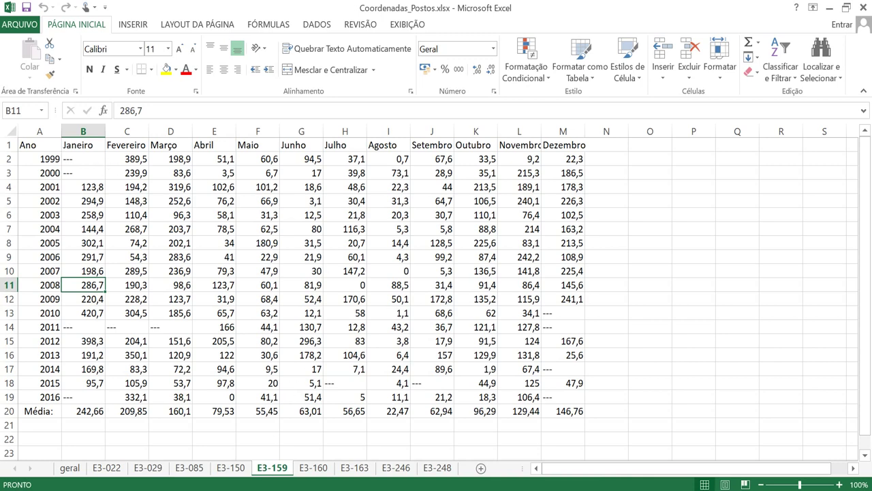
- Review the workflow checklist note, and examine the Janeiro column, the Média row and column N beside Dezembro in the E3-159 sheet
{"action": "key", "text": "alt+Tab"}
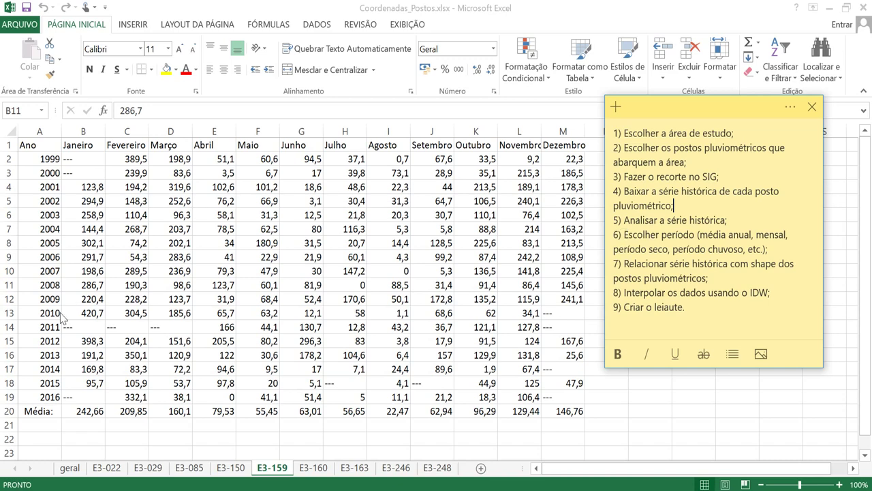
{"action": "key", "text": "alt+Tab"}
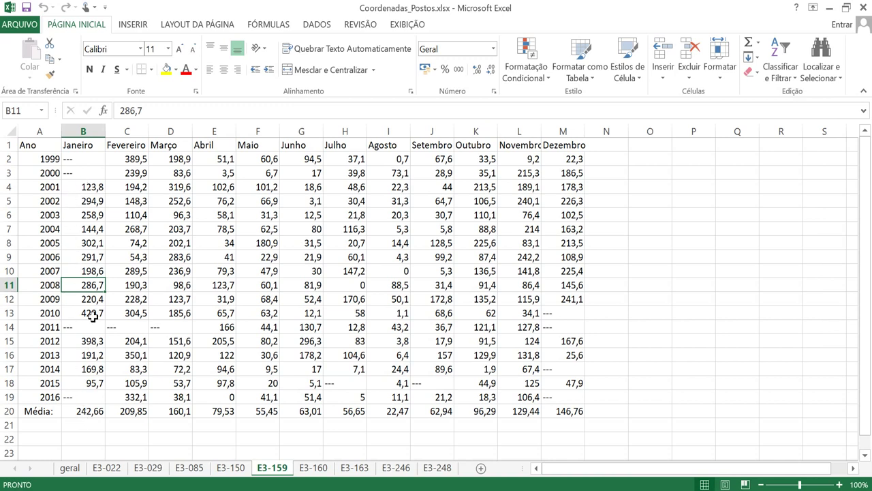
{"action": "left_click", "coordinate": [88, 410]}
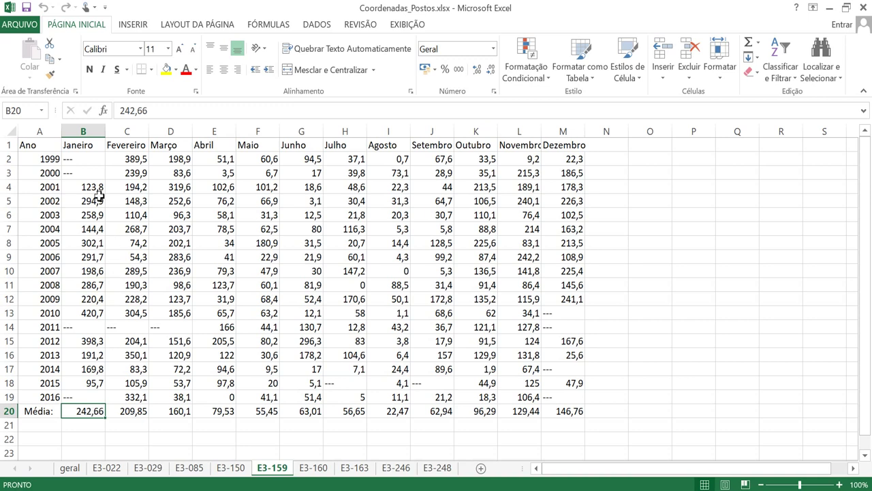
{"action": "left_click", "coordinate": [84, 160]}
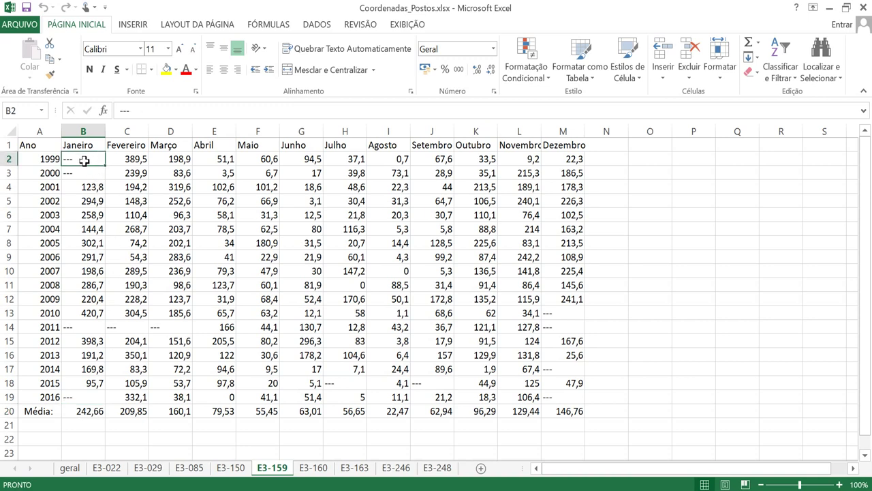
{"action": "left_click", "coordinate": [87, 412]}
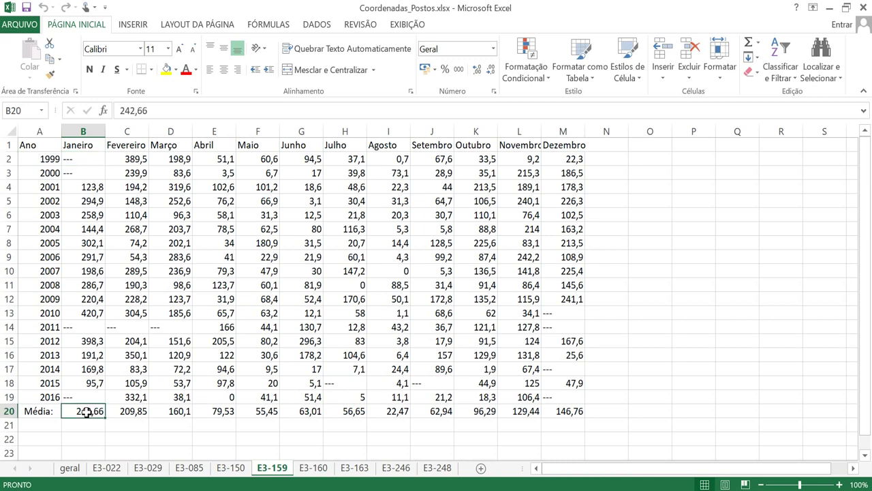
{"action": "left_click", "coordinate": [88, 425]}
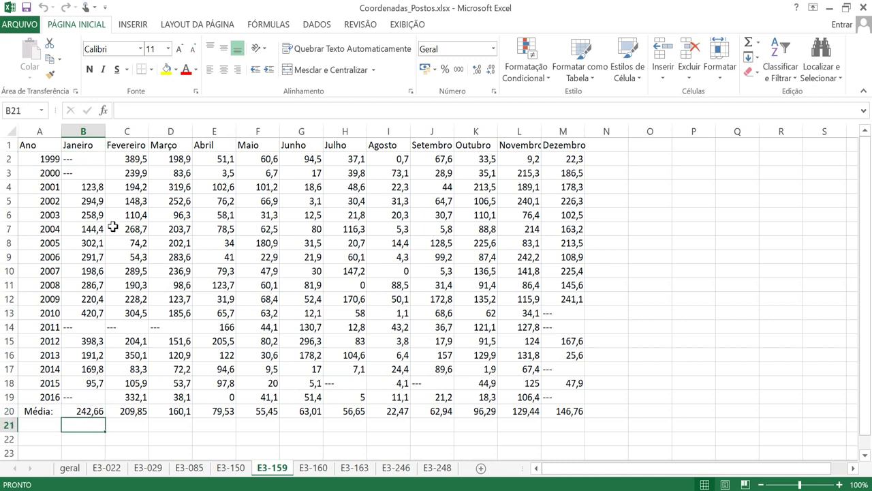
{"action": "left_click", "coordinate": [89, 157]}
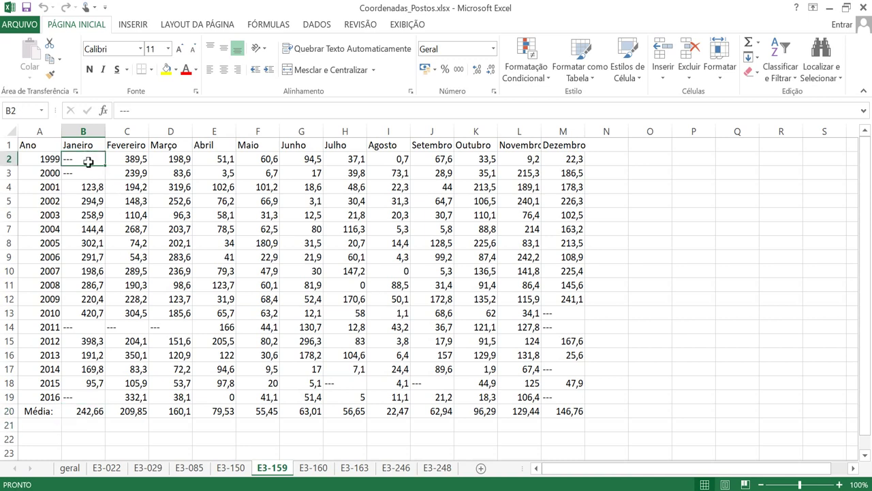
{"action": "left_click", "coordinate": [599, 157]}
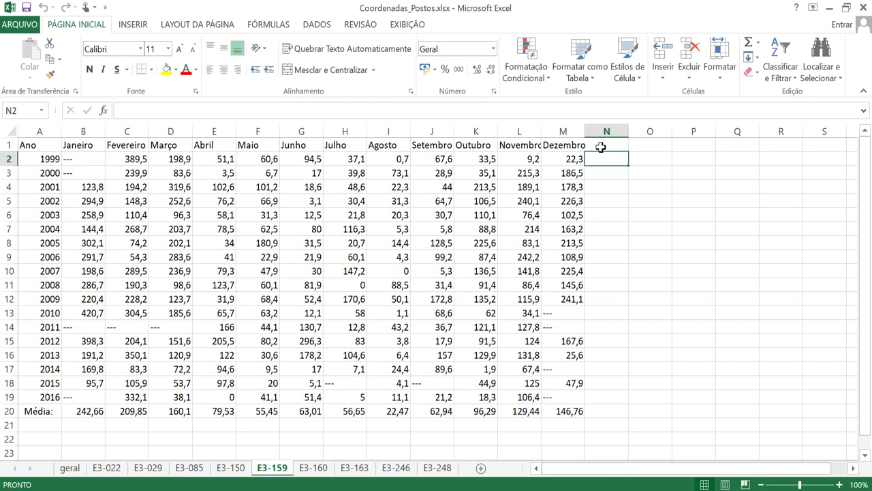
{"action": "left_click", "coordinate": [608, 412]}
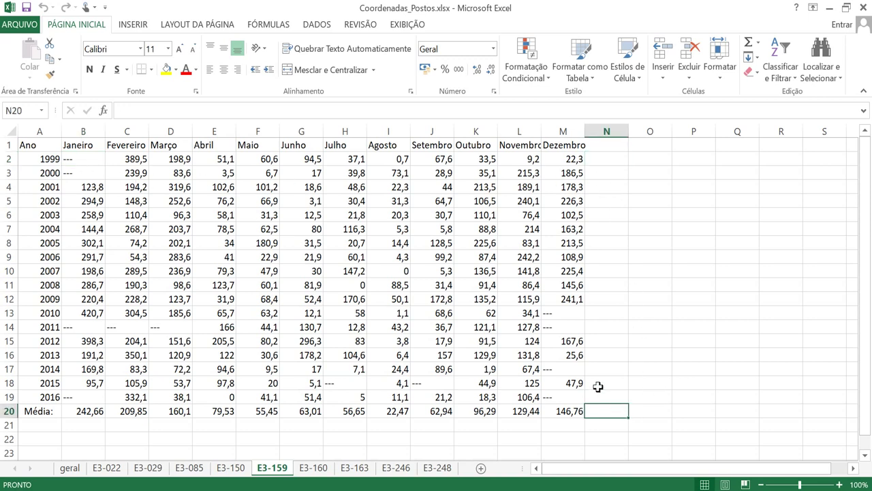
{"action": "left_click", "coordinate": [599, 147]}
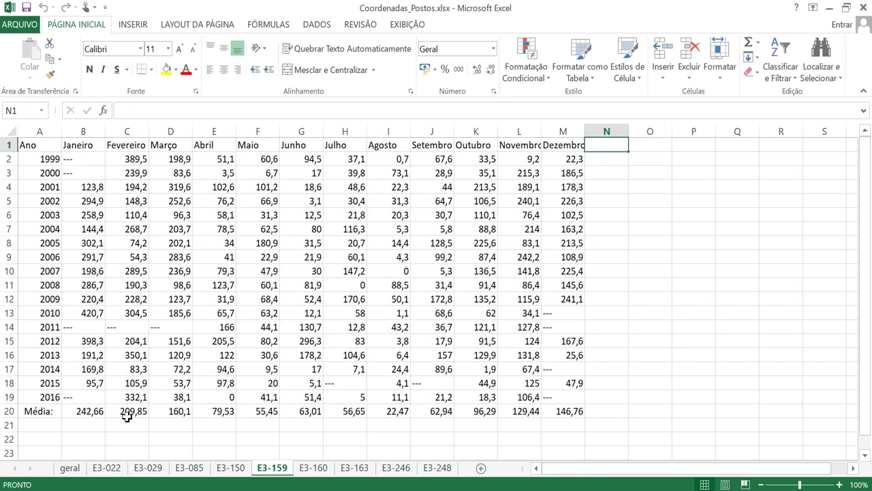
- Add the heading Total in cell N1 of the E3-022 sheet
{"action": "left_click", "coordinate": [100, 468]}
{"action": "scroll", "coordinate": [606, 170], "scroll_direction": "up", "scroll_amount": 7}
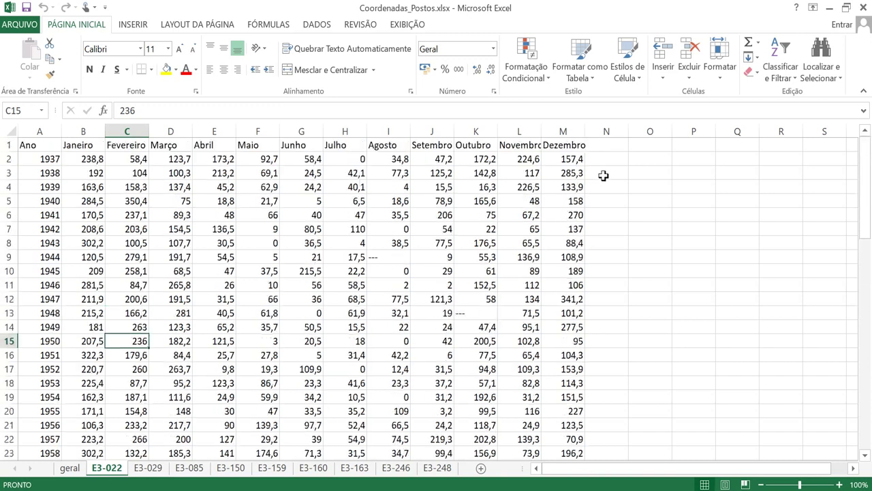
{"action": "left_click", "coordinate": [609, 147]}
{"action": "type", "text": "tT"}
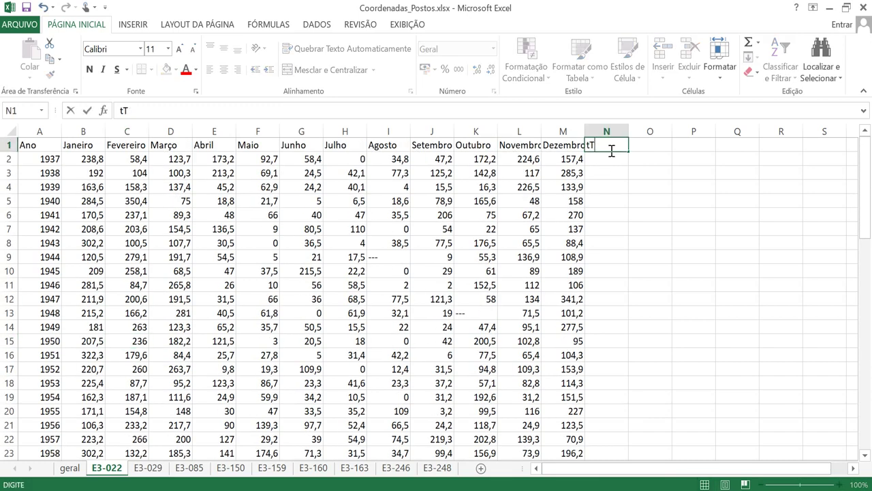
{"action": "type", "text": "O"}
{"action": "key", "text": "BackSpace"}
{"action": "type", "text": "otal"}
{"action": "key", "text": "Return"}
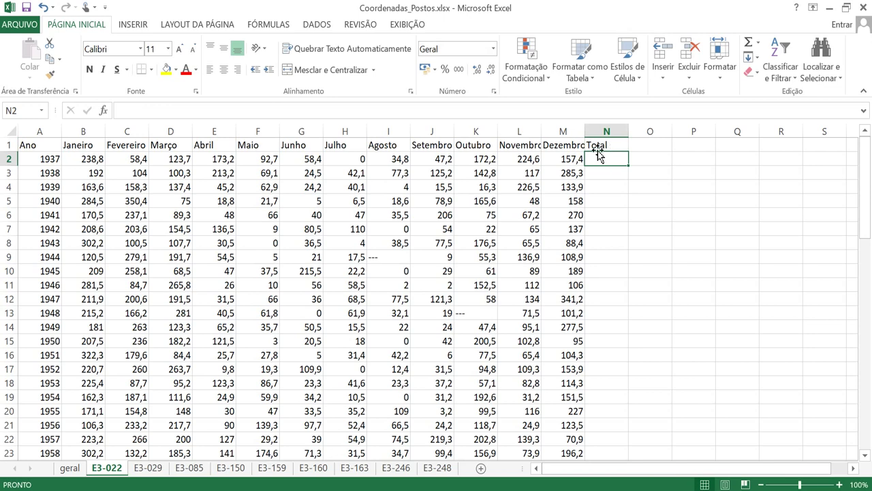
- Sum the twelve months of 1937 in N2 with =SOMA(B2:M2)
{"action": "type", "text": "="}
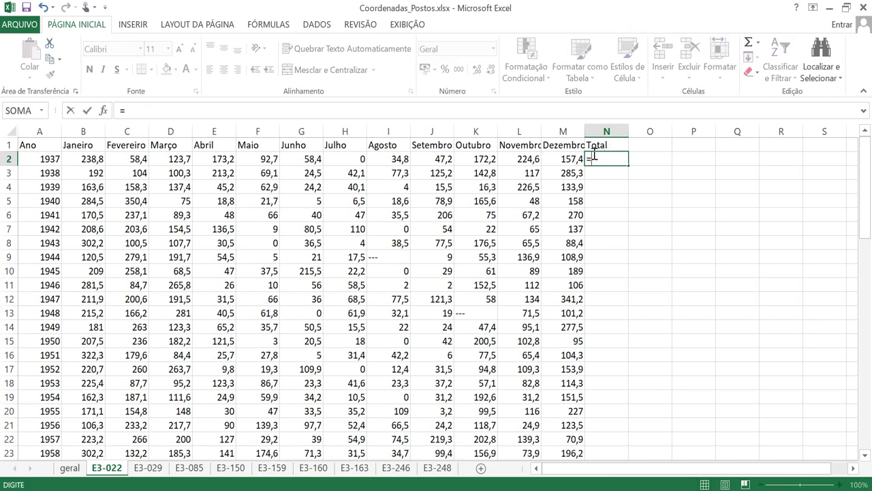
{"action": "type", "text": "soma("}
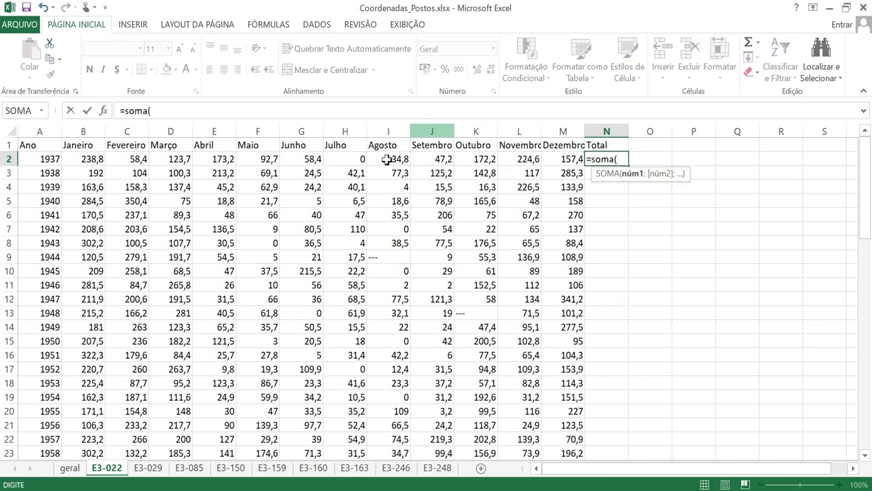
{"action": "left_click_drag", "start_coordinate": [89, 158], "coordinate": [558, 166]}
{"action": "key", "text": "Return"}
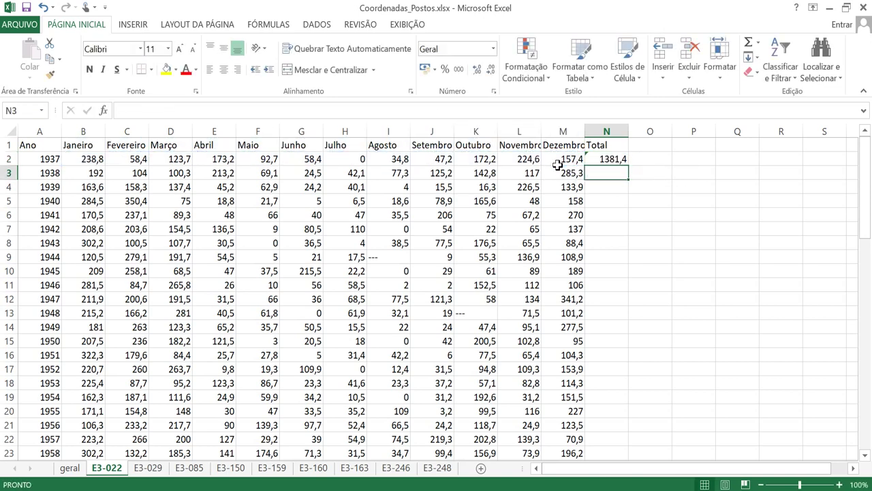
- Fill the annual sum formula from N2 down to the 2004 row, N69
{"action": "left_click", "coordinate": [617, 158]}
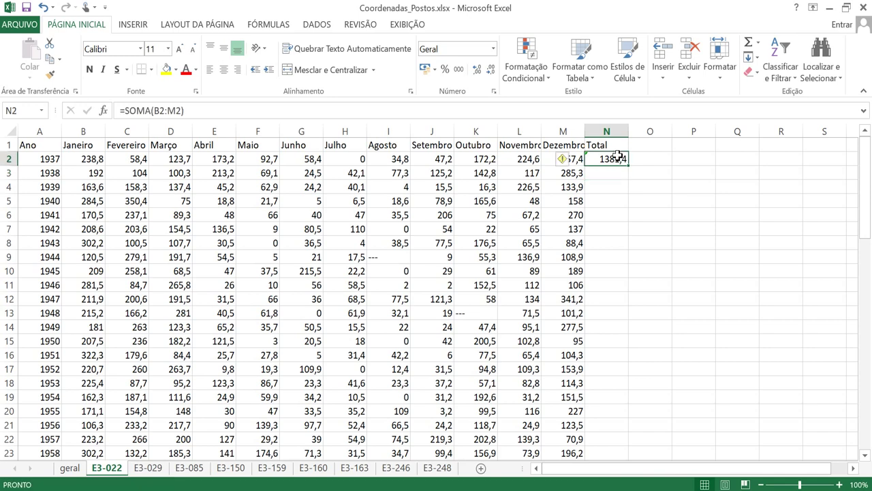
{"action": "left_click_drag", "start_coordinate": [627, 165], "coordinate": [620, 315]}
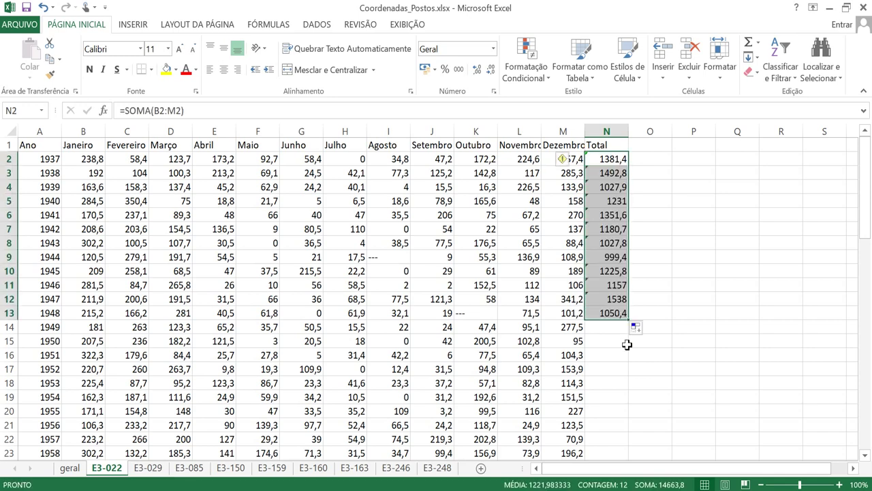
{"action": "key", "text": "ctrl+z"}
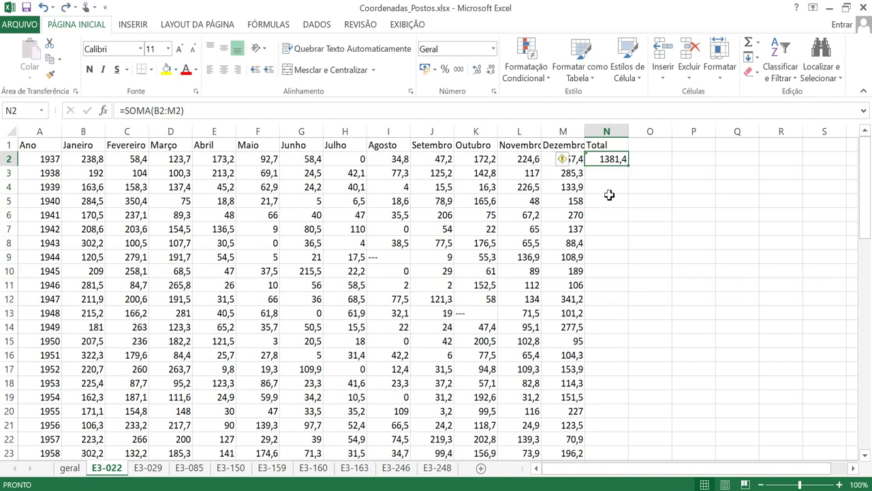
{"action": "left_click_drag", "start_coordinate": [627, 159], "coordinate": [620, 425]}
{"action": "left_click", "coordinate": [613, 440]}
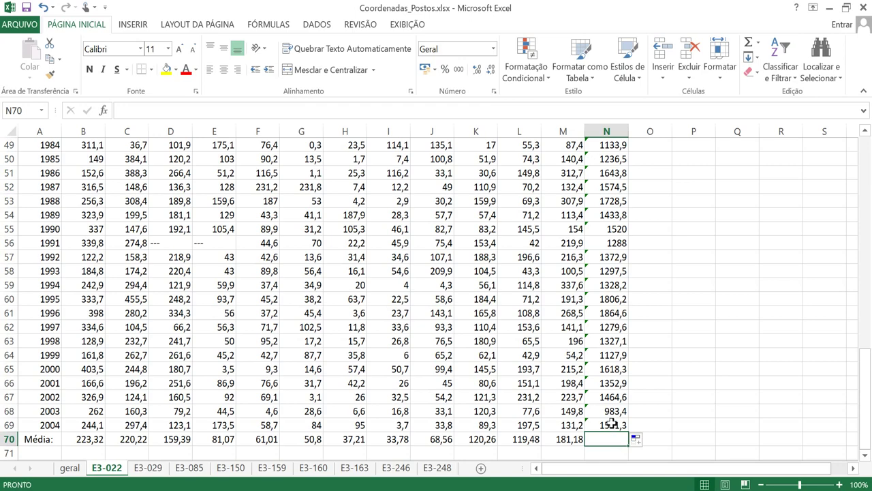
- Calculate the mean of the annual totals in the Média row, N70, using the MÉDIA function over N2:N69
{"action": "scroll", "coordinate": [610, 426], "scroll_direction": "up", "scroll_amount": 16}
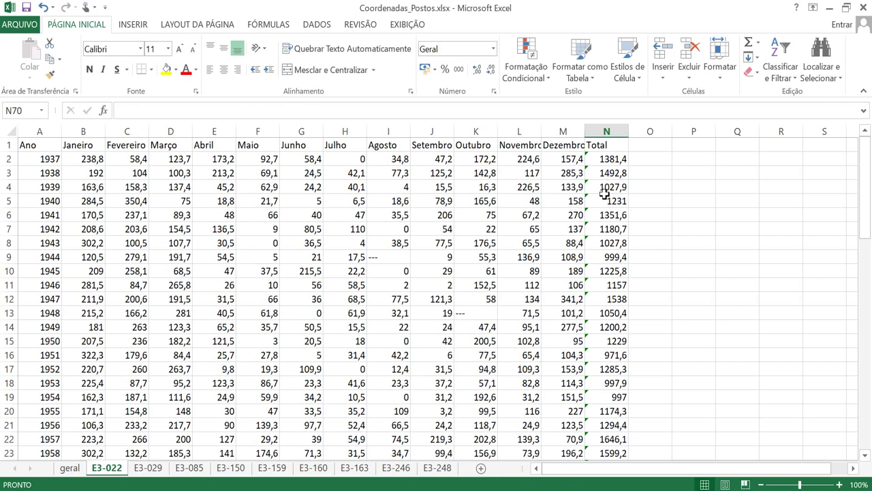
{"action": "scroll", "coordinate": [610, 205], "scroll_direction": "down", "scroll_amount": 20}
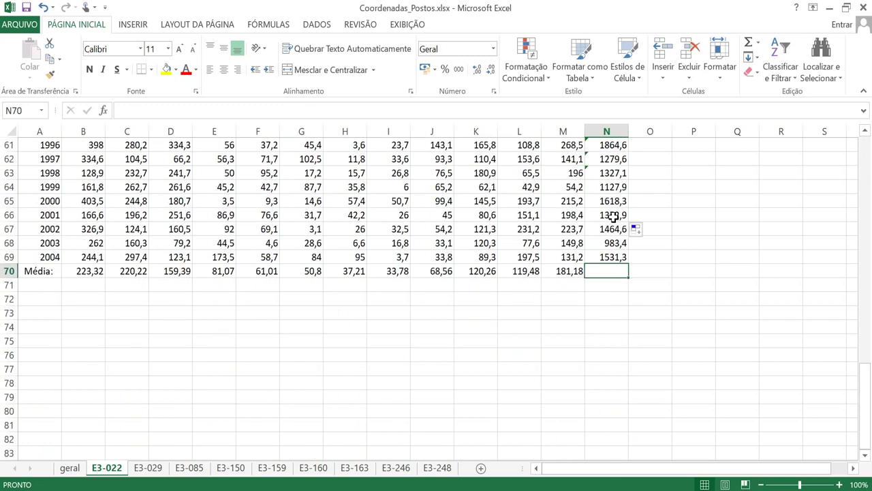
{"action": "scroll", "coordinate": [613, 218], "scroll_direction": "down", "scroll_amount": 4}
{"action": "scroll", "coordinate": [610, 225], "scroll_direction": "up", "scroll_amount": 3}
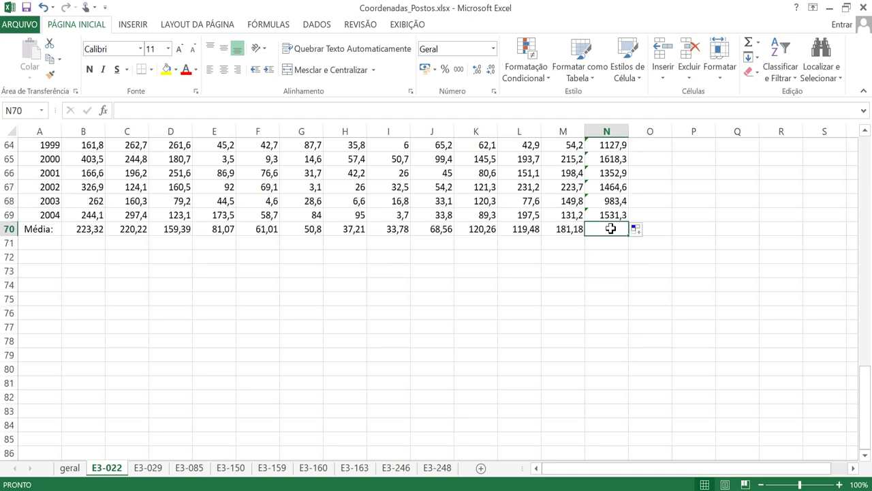
{"action": "type", "text": "=m"}
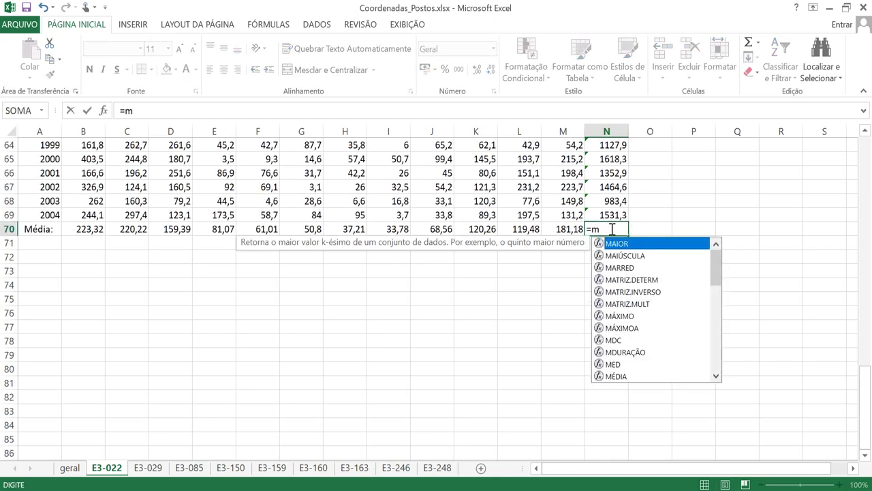
{"action": "type", "text": "édia("}
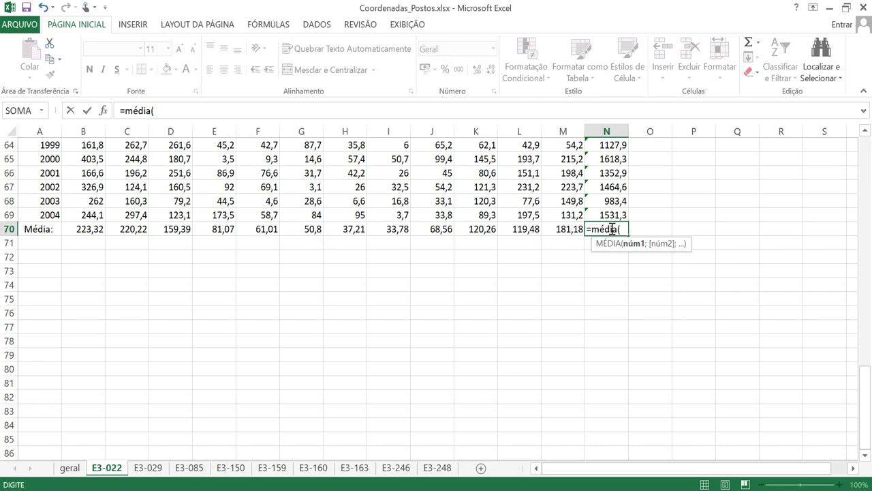
{"action": "left_click_drag", "start_coordinate": [613, 215], "coordinate": [608, 159]}
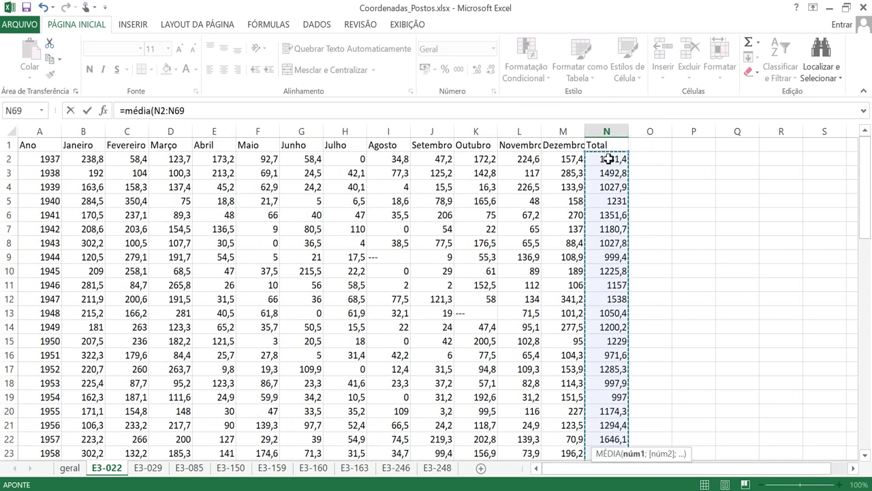
{"action": "key", "text": "Return"}
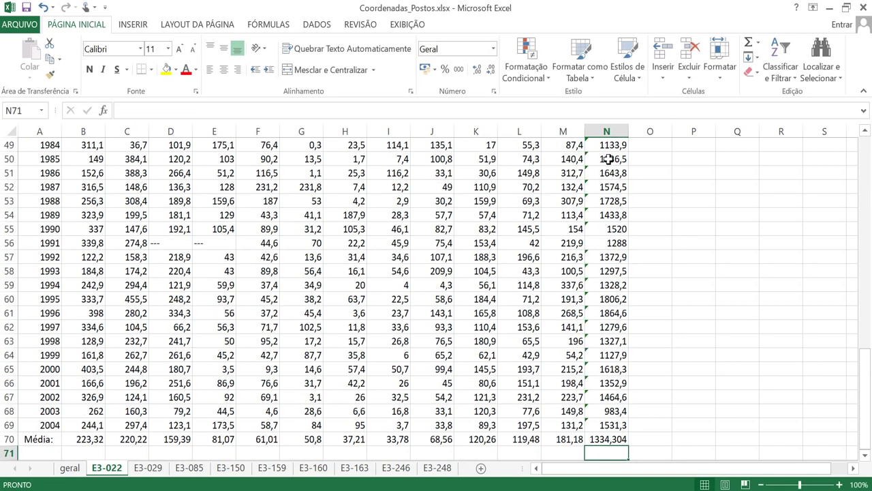
- Check the average formula in N70 and examine the annual totals in column N from 1937 onward
{"action": "left_click", "coordinate": [600, 328]}
{"action": "left_click", "coordinate": [618, 411]}
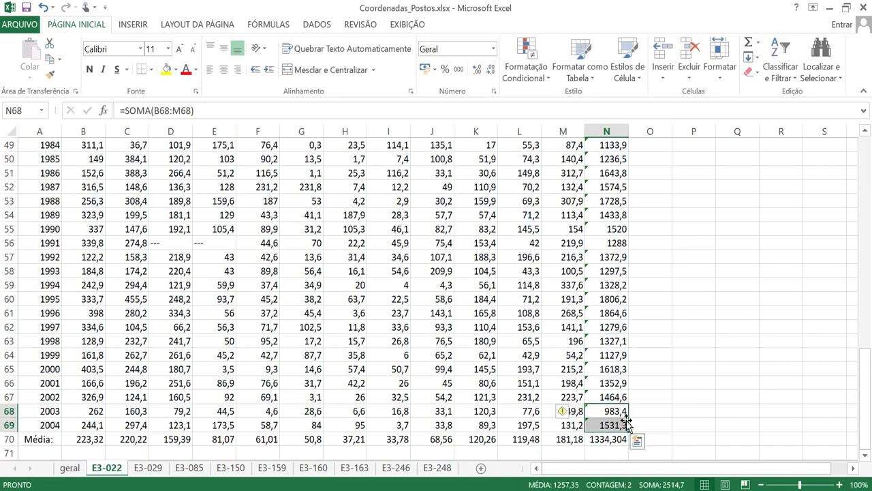
{"action": "left_click", "coordinate": [617, 439]}
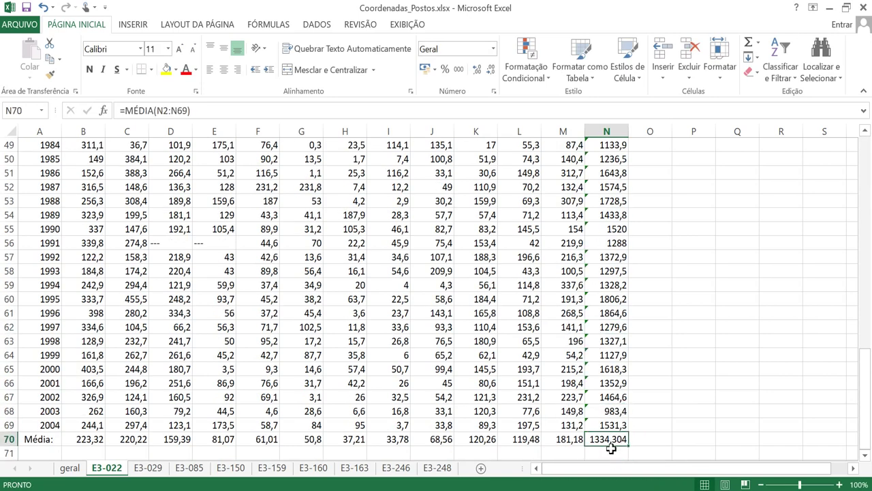
{"action": "scroll", "coordinate": [613, 415], "scroll_direction": "up", "scroll_amount": 7}
{"action": "scroll", "coordinate": [615, 382], "scroll_direction": "up", "scroll_amount": 9}
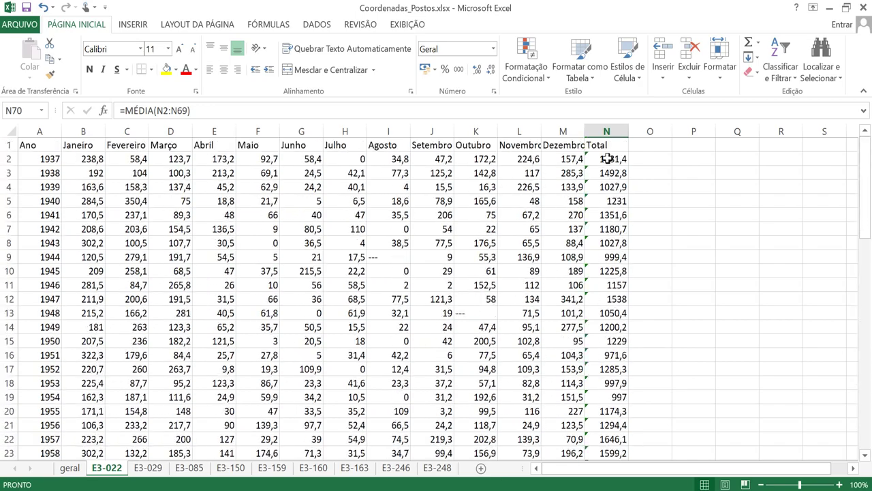
{"action": "scroll", "coordinate": [605, 159], "scroll_direction": "down", "scroll_amount": 17}
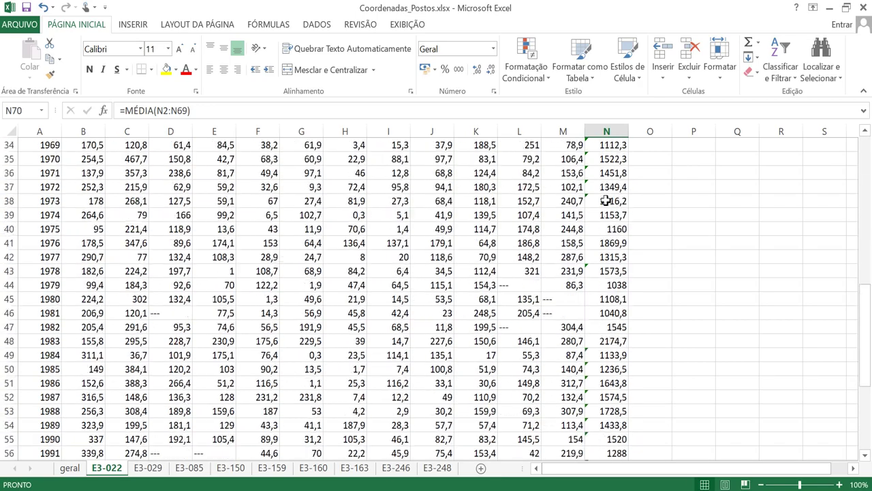
{"action": "scroll", "coordinate": [606, 213], "scroll_direction": "up", "scroll_amount": 3}
{"action": "scroll", "coordinate": [606, 211], "scroll_direction": "up", "scroll_amount": 14}
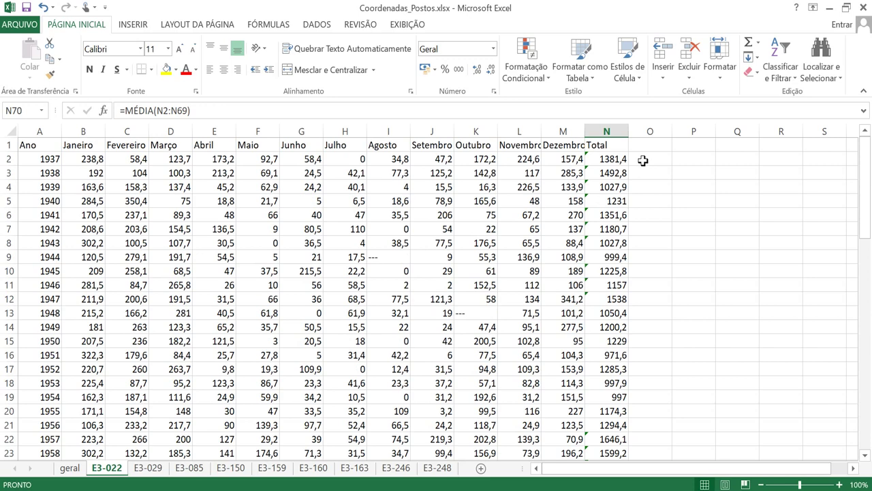
- Add the headings "Tota seco" in O1 and "total chuvoso" in P1
{"action": "left_click", "coordinate": [637, 145]}
{"action": "type", "text": "T"}
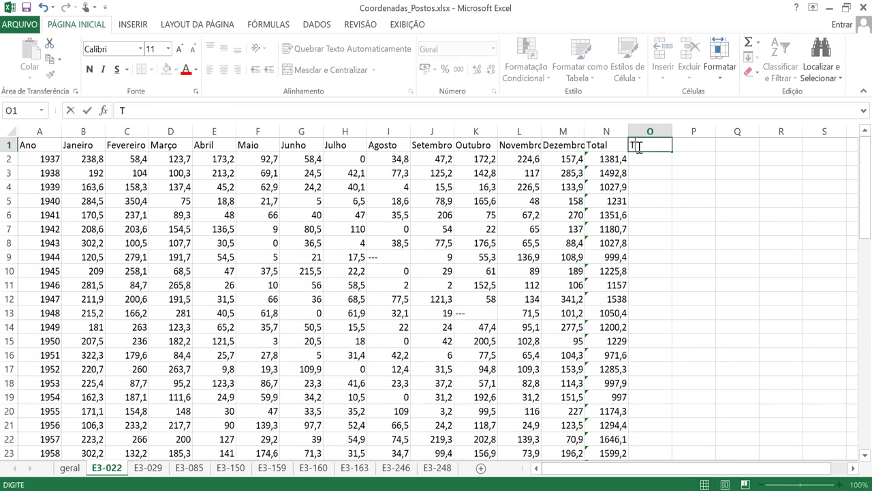
{"action": "type", "text": "ota seco"}
{"action": "key", "text": "Return"}
{"action": "key", "text": "Up"}
{"action": "key", "text": "Right"}
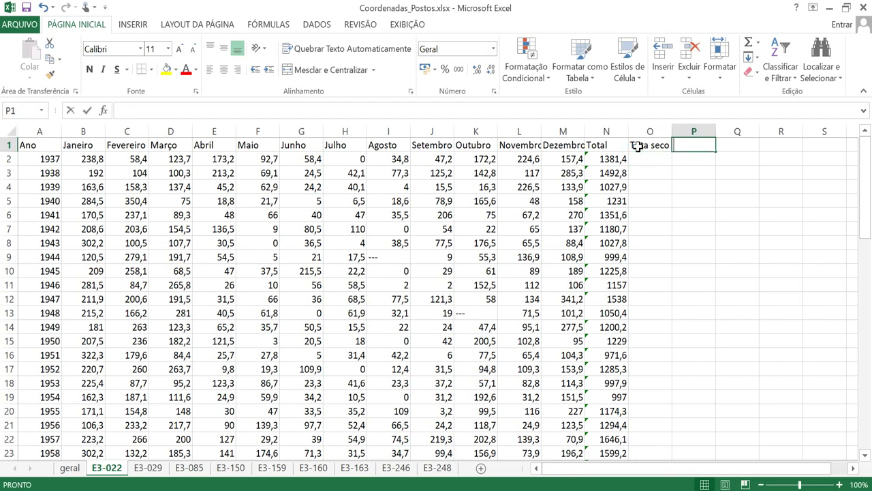
{"action": "type", "text": "total"}
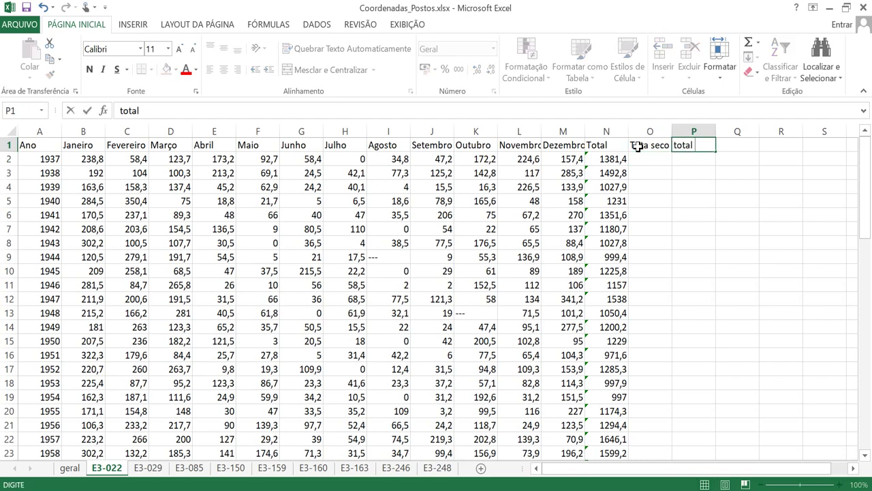
{"action": "type", "text": " chuvoso"}
{"action": "key", "text": "Return"}
- Add up January to March and October to December of 1937 in O2 with =B2+C2+D2+K2+L2+M2
{"action": "left_click", "coordinate": [648, 158]}
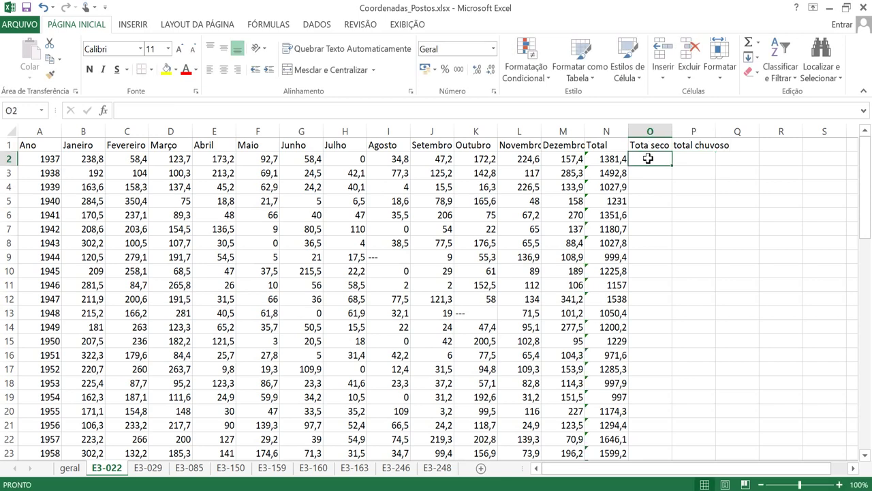
{"action": "type", "text": "="}
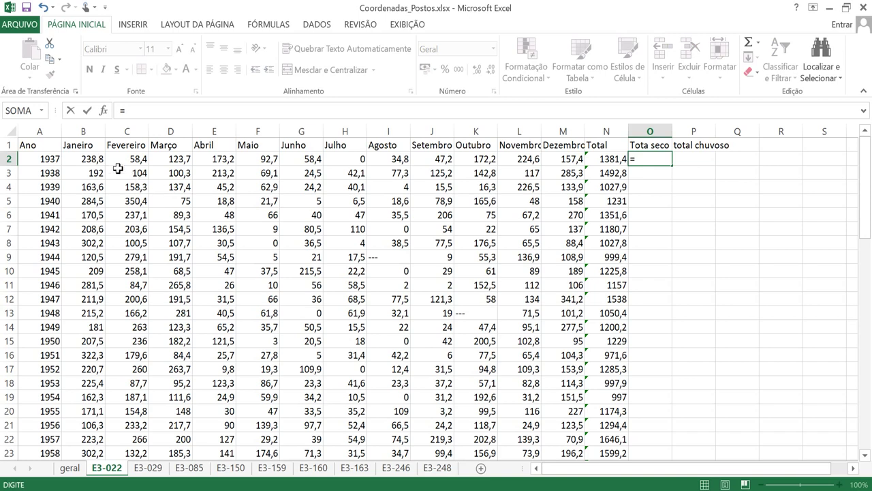
{"action": "left_click", "coordinate": [91, 157]}
{"action": "type", "text": "+"}
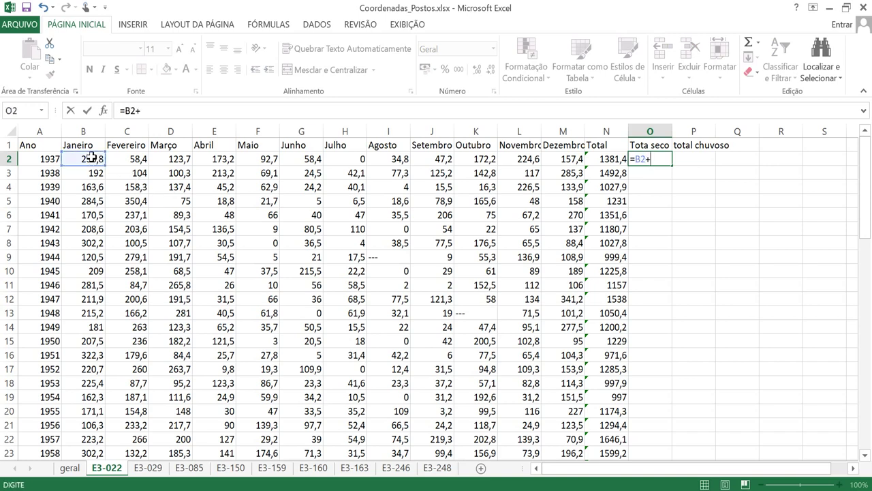
{"action": "left_click", "coordinate": [134, 160]}
{"action": "type", "text": "+"}
{"action": "left_click", "coordinate": [170, 162]}
{"action": "type", "text": "+"}
{"action": "left_click", "coordinate": [466, 149]}
{"action": "left_click", "coordinate": [470, 158]}
{"action": "type", "text": "+"}
{"action": "left_click", "coordinate": [507, 158]}
{"action": "type", "text": "+"}
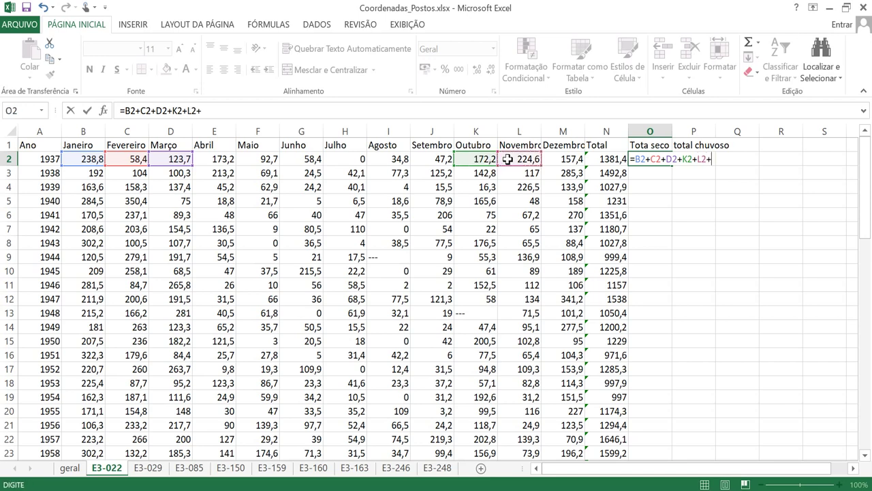
{"action": "left_click", "coordinate": [565, 159]}
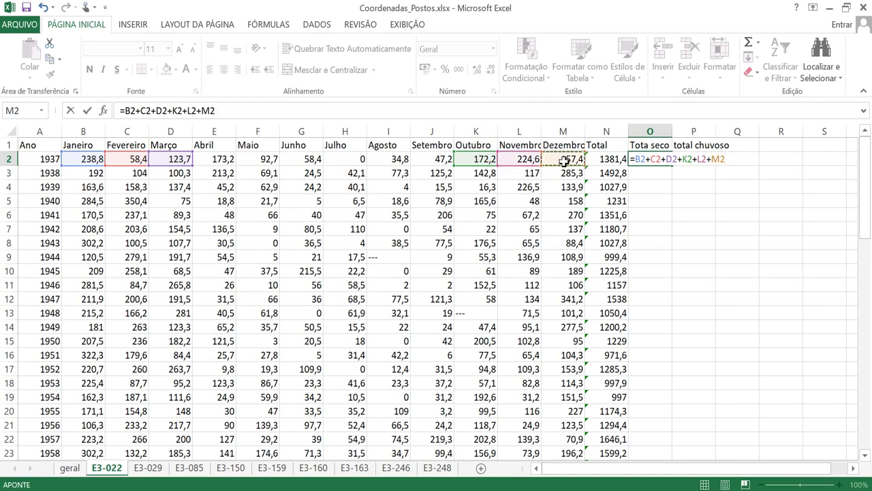
{"action": "key", "text": "Return"}
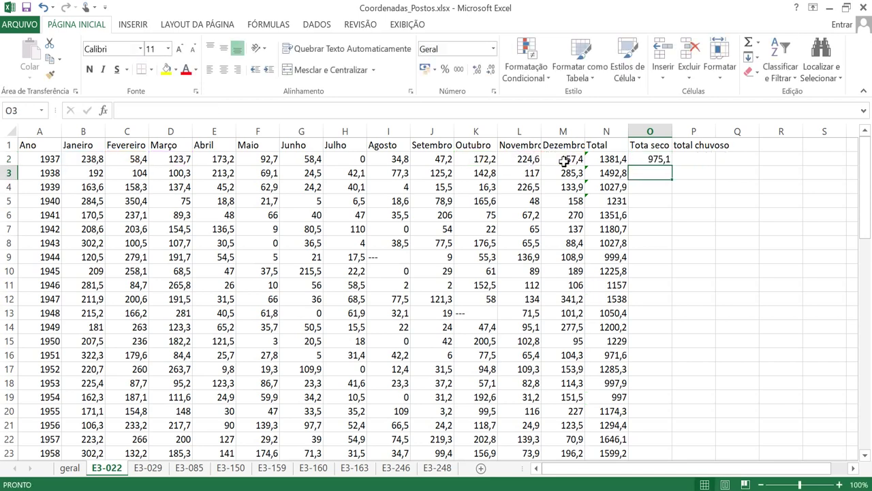
- Fill the six-month sum formula from O2 down to the 2004 row, O69
{"action": "left_click", "coordinate": [664, 159]}
{"action": "left_click_drag", "start_coordinate": [672, 166], "coordinate": [637, 439]}
{"action": "scroll", "coordinate": [651, 395], "scroll_direction": "up", "scroll_amount": 16}
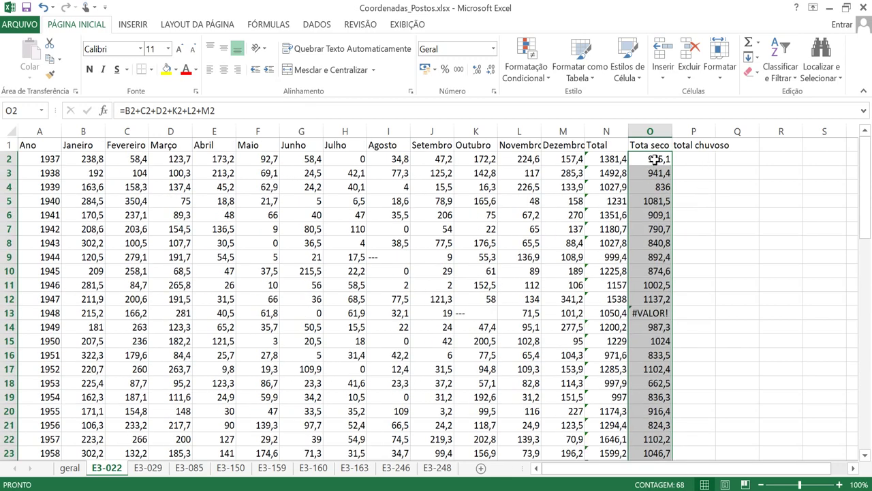
- Move the six-month sums from column O to the total chuvoso column, P2:P69, and inspect the formula in P69
{"action": "left_click_drag", "start_coordinate": [632, 158], "coordinate": [683, 167]}
{"action": "left_click", "coordinate": [683, 164]}
{"action": "key", "text": "ctrl+Down"}
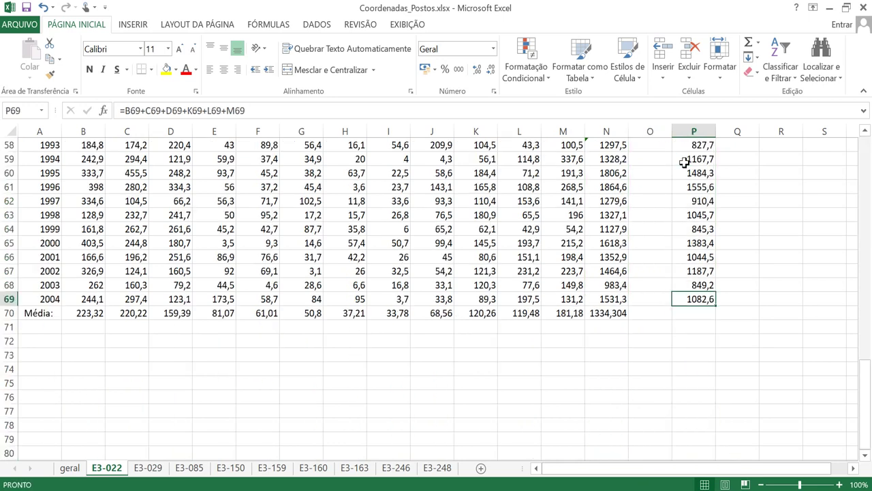
{"action": "double_click", "coordinate": [700, 298]}
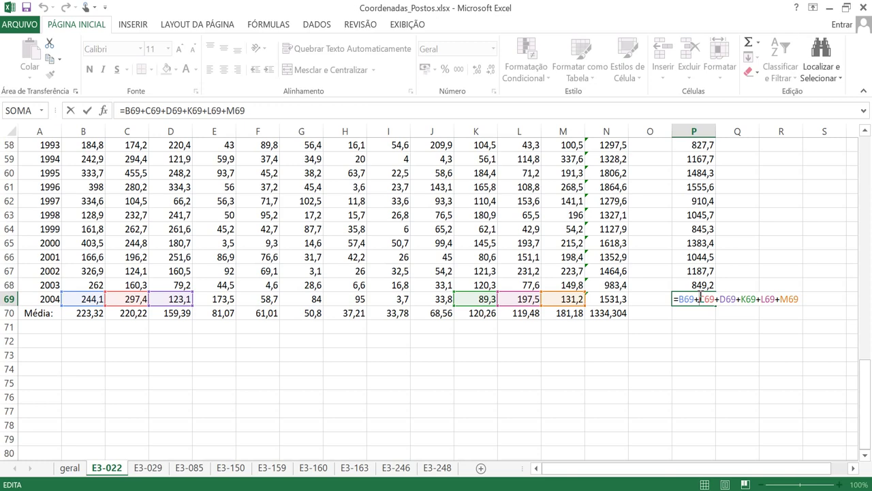
- Enter a dry-season total for 1937 in O2 that adds April through September: =E2+F2+G2+H2+I2+J2
{"action": "key", "text": "Escape"}
{"action": "scroll", "coordinate": [697, 284], "scroll_direction": "up", "scroll_amount": 19}
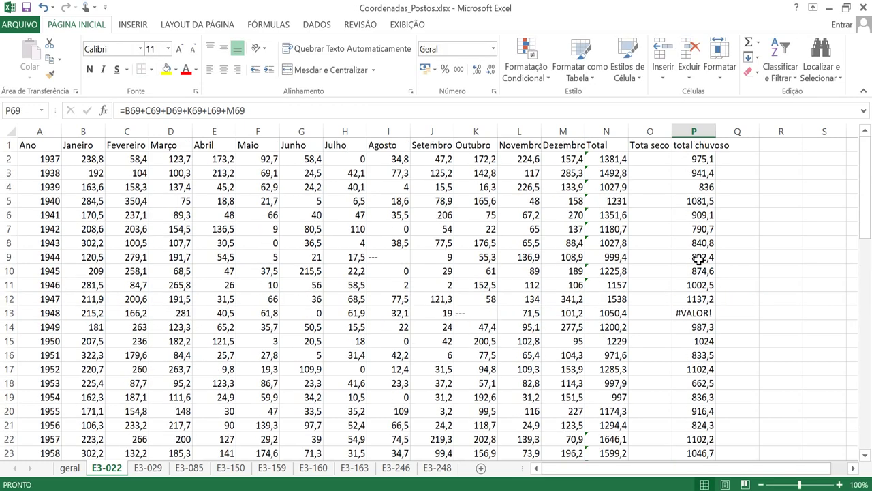
{"action": "left_click", "coordinate": [649, 158]}
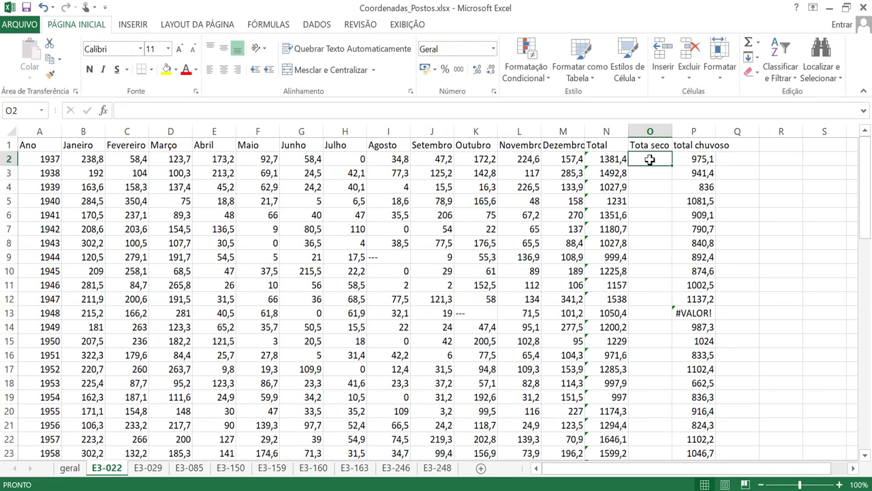
{"action": "type", "text": "="}
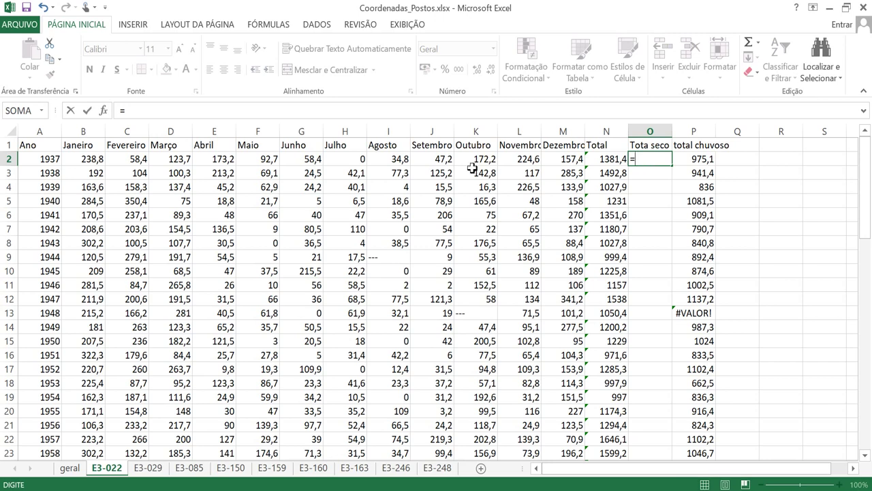
{"action": "left_click", "coordinate": [212, 155]}
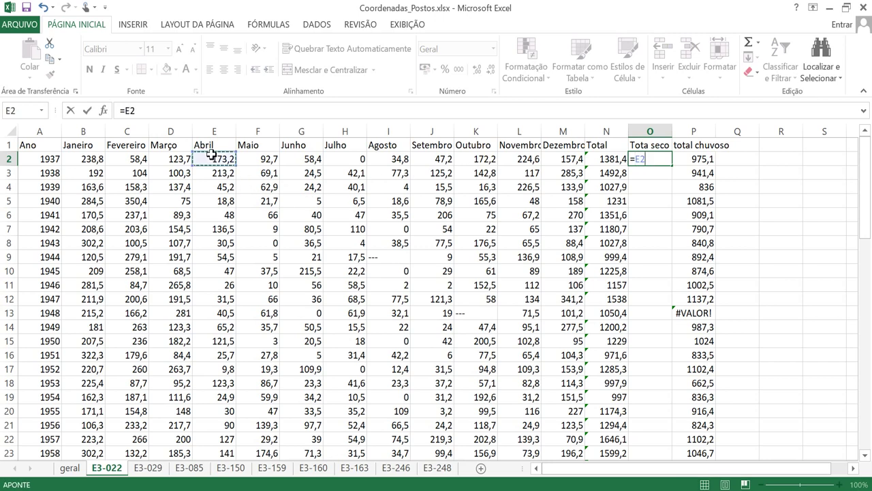
{"action": "type", "text": "+"}
{"action": "left_click", "coordinate": [242, 159]}
{"action": "type", "text": "+"}
{"action": "left_click", "coordinate": [289, 159]}
{"action": "type", "text": "+"}
{"action": "left_click", "coordinate": [339, 158]}
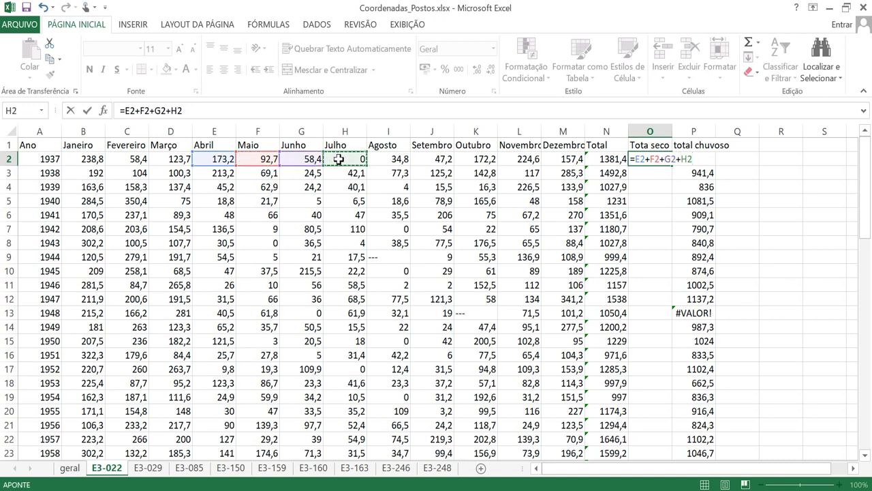
{"action": "type", "text": "+"}
{"action": "left_click", "coordinate": [384, 161]}
{"action": "type", "text": "+"}
{"action": "left_click", "coordinate": [424, 158]}
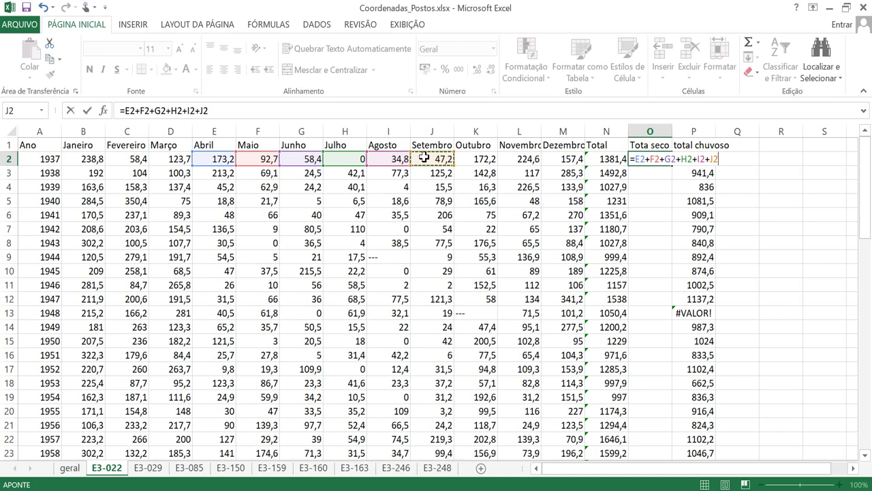
{"action": "key", "text": "Return"}
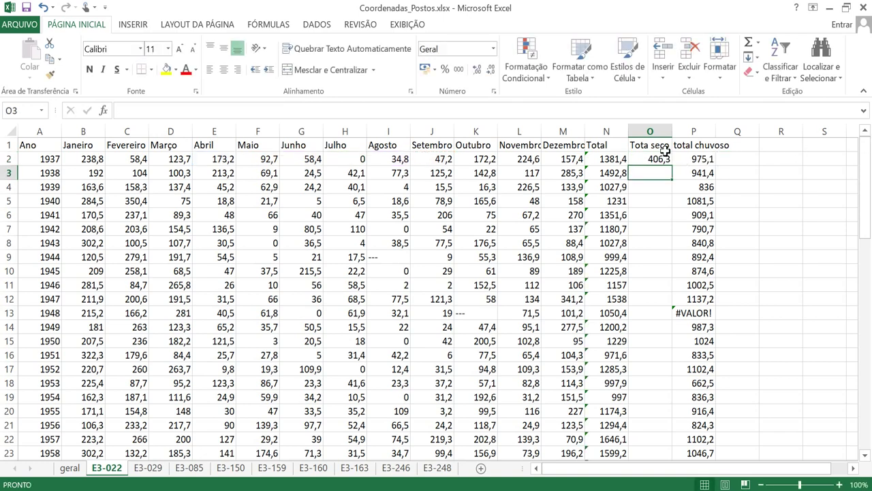
- Copy the dry-season total formula from O2 down the column to the 2004 row
{"action": "left_click", "coordinate": [661, 159]}
{"action": "left_click_drag", "start_coordinate": [671, 166], "coordinate": [658, 424]}
{"action": "left_click", "coordinate": [657, 410]}
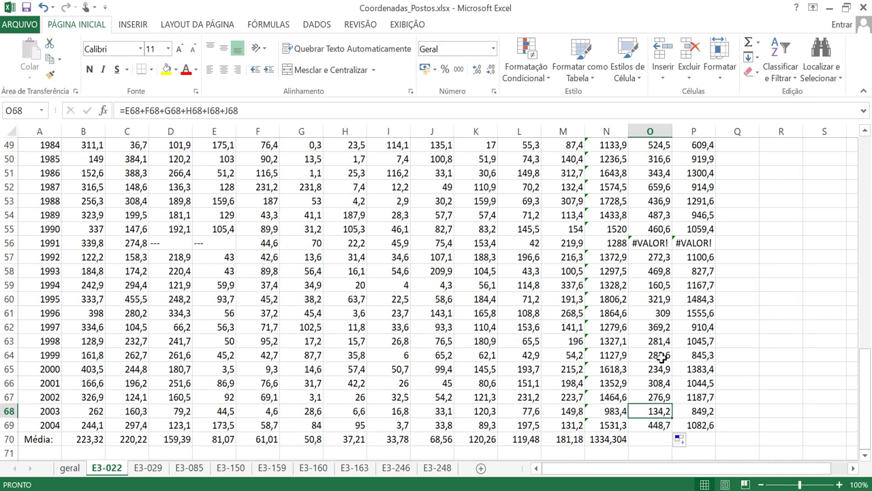
- Check the dry-season formula for 1991 and copy the "---" placeholder from that year's April cell
{"action": "left_click", "coordinate": [657, 242]}
{"action": "double_click", "coordinate": [657, 242]}
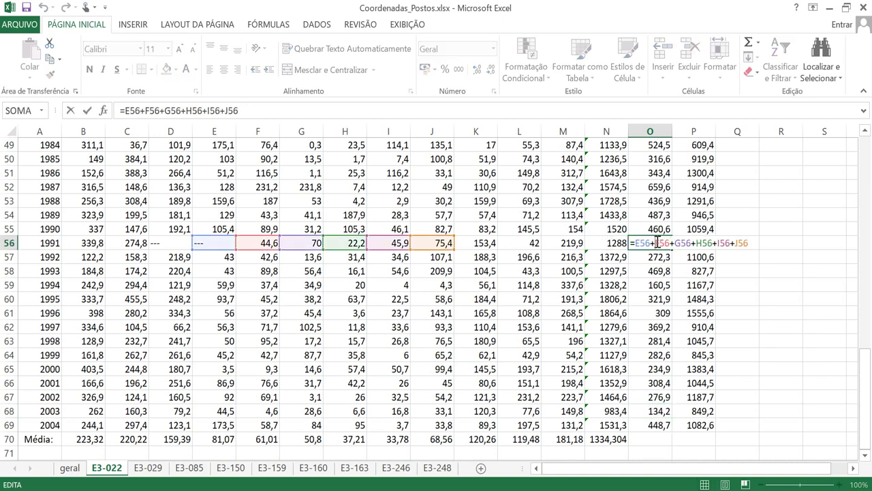
{"action": "key", "text": "Escape"}
{"action": "double_click", "coordinate": [203, 243]}
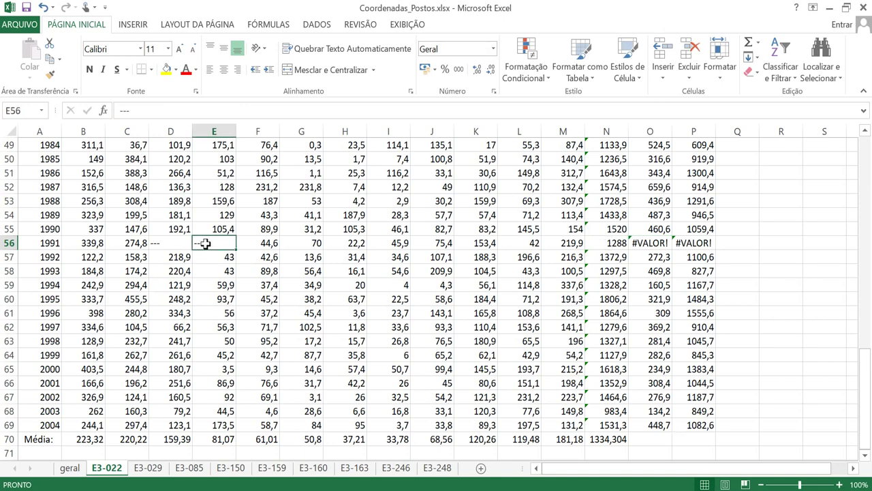
{"action": "key", "text": "ctrl+c"}
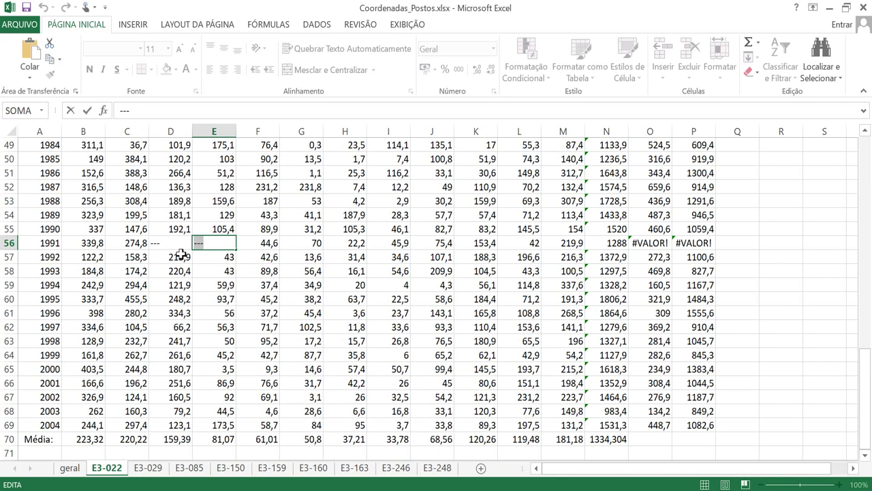
{"action": "key", "text": "Escape"}
- Replace every "---" on the E3-022 sheet with 0
{"action": "left_click", "coordinate": [788, 79]}
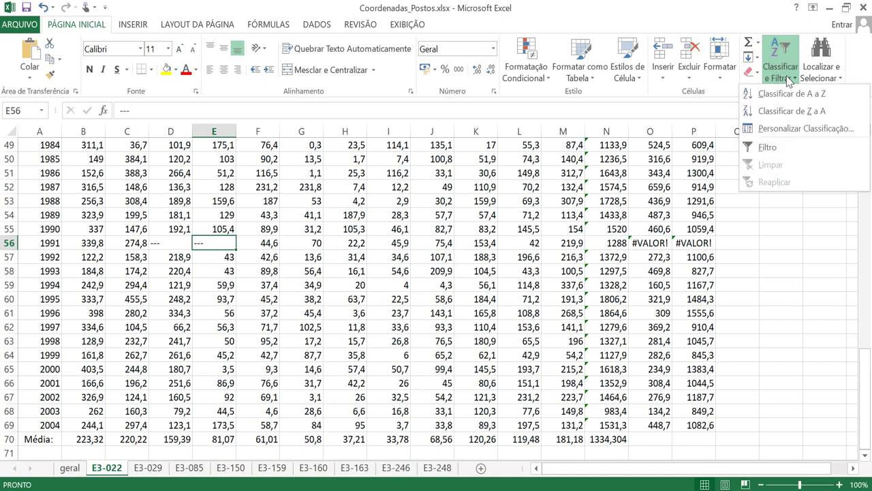
{"action": "left_click", "coordinate": [819, 78]}
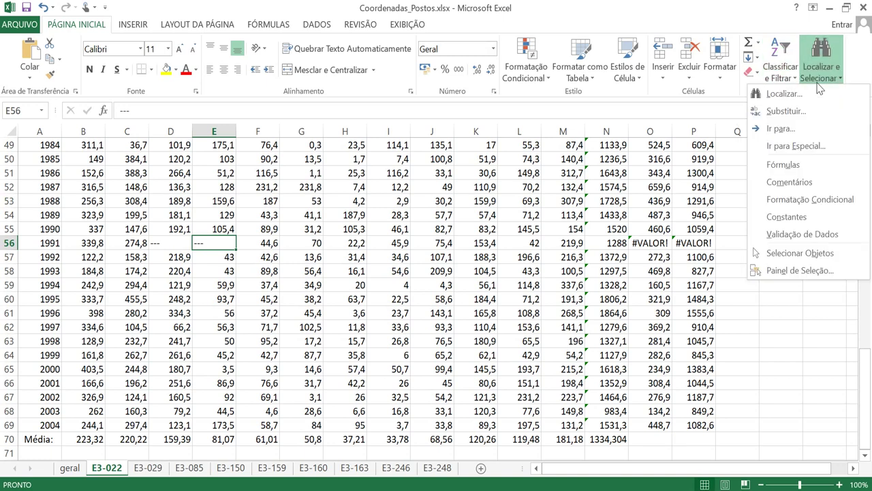
{"action": "left_click", "coordinate": [784, 112]}
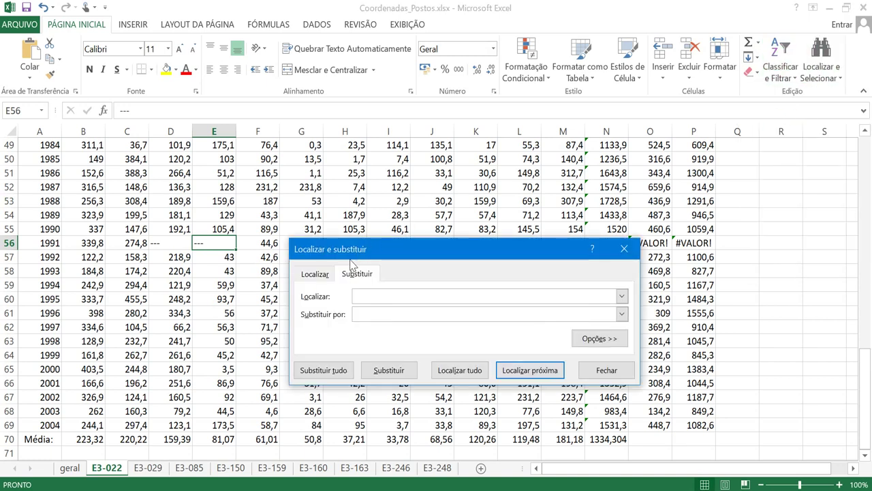
{"action": "type", "text": "---"}
{"action": "left_click", "coordinate": [377, 316]}
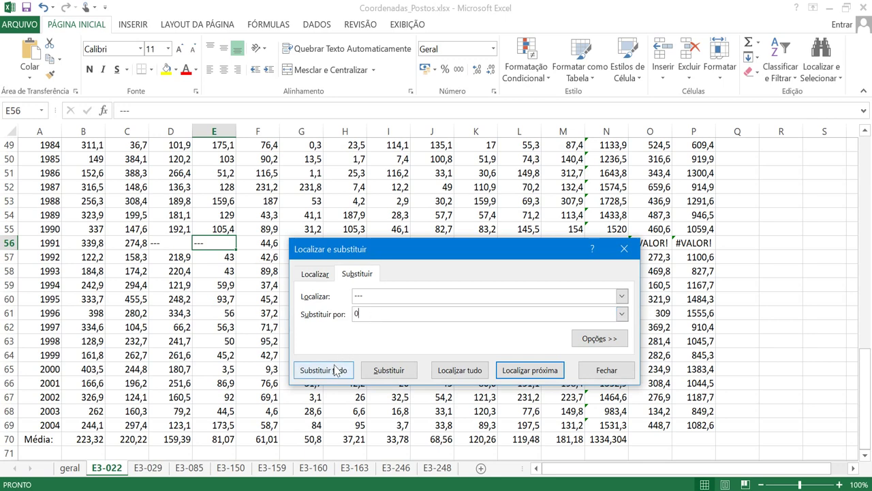
{"action": "left_click", "coordinate": [605, 344]}
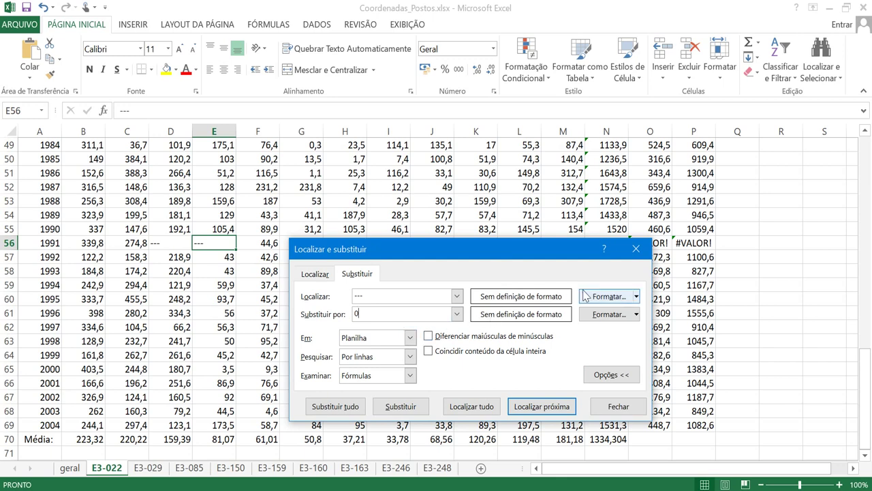
{"action": "left_click", "coordinate": [335, 406]}
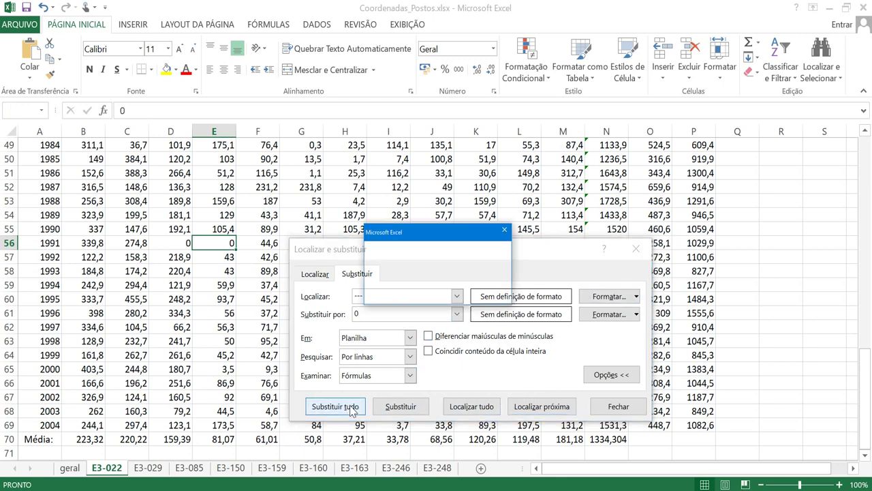
{"action": "left_click", "coordinate": [438, 291]}
{"action": "left_click", "coordinate": [635, 250]}
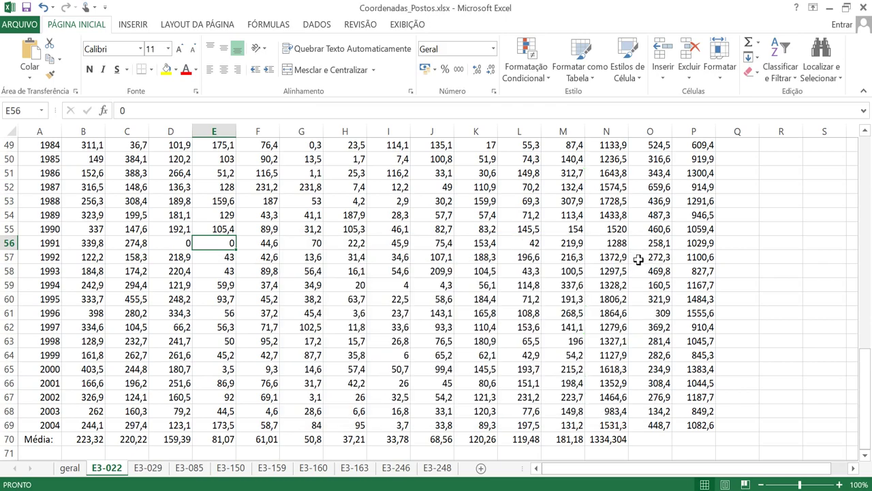
- Extend the Média formula from N70 across the dry and wet total columns to P70
{"action": "left_click", "coordinate": [661, 283]}
{"action": "scroll", "coordinate": [659, 287], "scroll_direction": "up", "scroll_amount": 5}
{"action": "scroll", "coordinate": [659, 288], "scroll_direction": "up", "scroll_amount": 11}
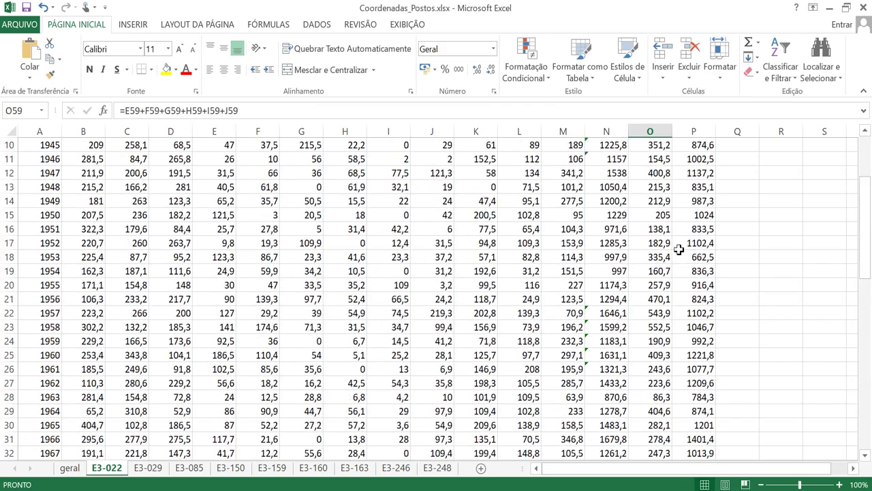
{"action": "scroll", "coordinate": [654, 280], "scroll_direction": "down", "scroll_amount": 18}
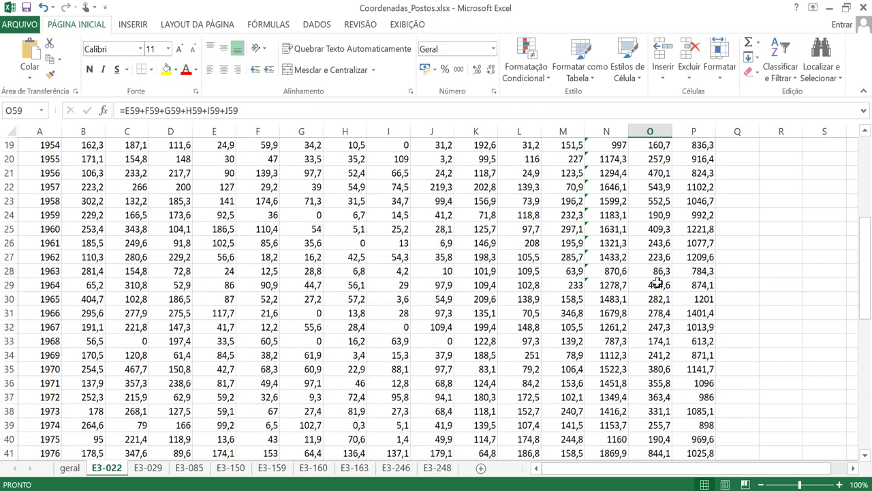
{"action": "left_click", "coordinate": [646, 351]}
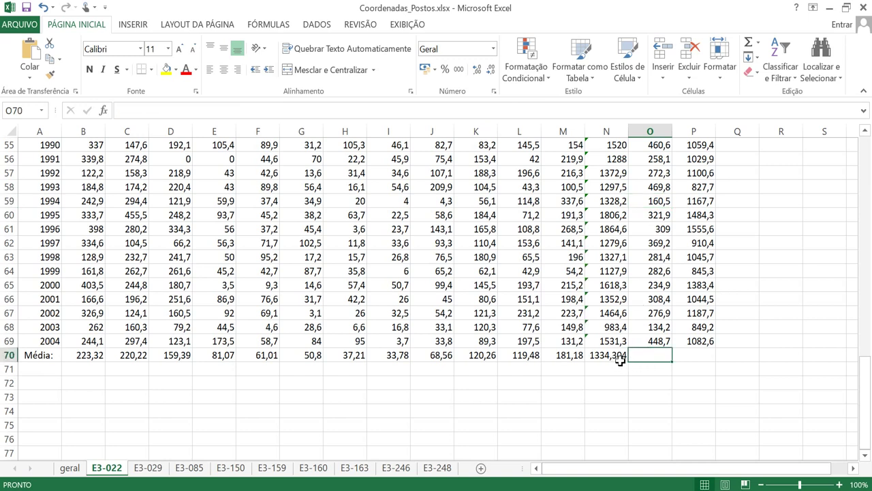
{"action": "left_click", "coordinate": [620, 361]}
{"action": "left_click_drag", "start_coordinate": [627, 361], "coordinate": [701, 355]}
{"action": "double_click", "coordinate": [654, 358]}
{"action": "key", "text": "Escape"}
- Highlight the three averages in N70:P70 with a yellow fill
{"action": "left_click", "coordinate": [602, 357]}
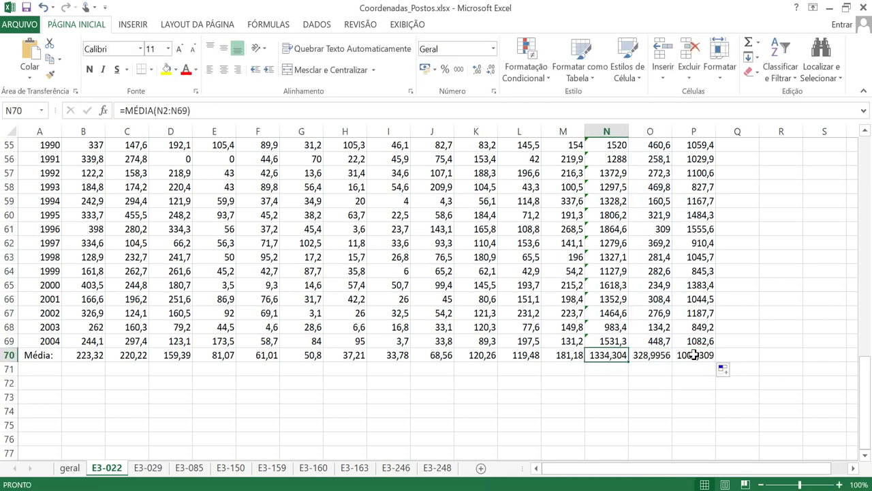
{"action": "left_click_drag", "start_coordinate": [603, 365], "coordinate": [701, 356]}
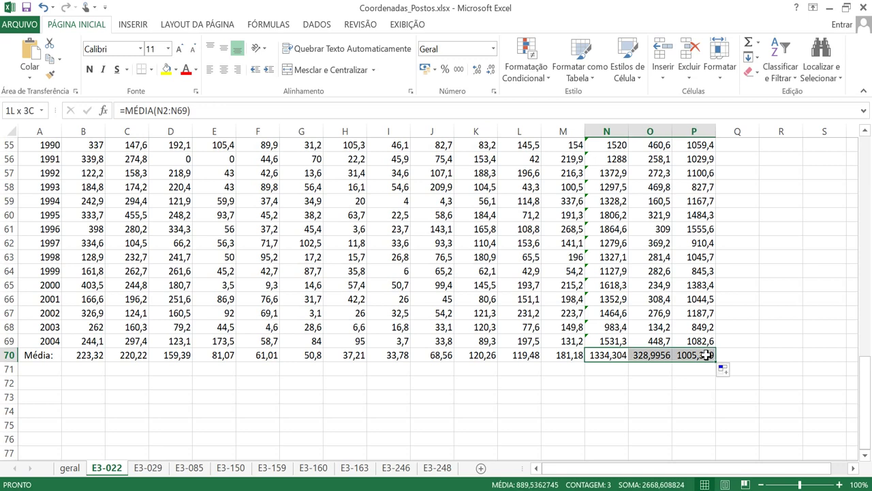
{"action": "left_click", "coordinate": [166, 69]}
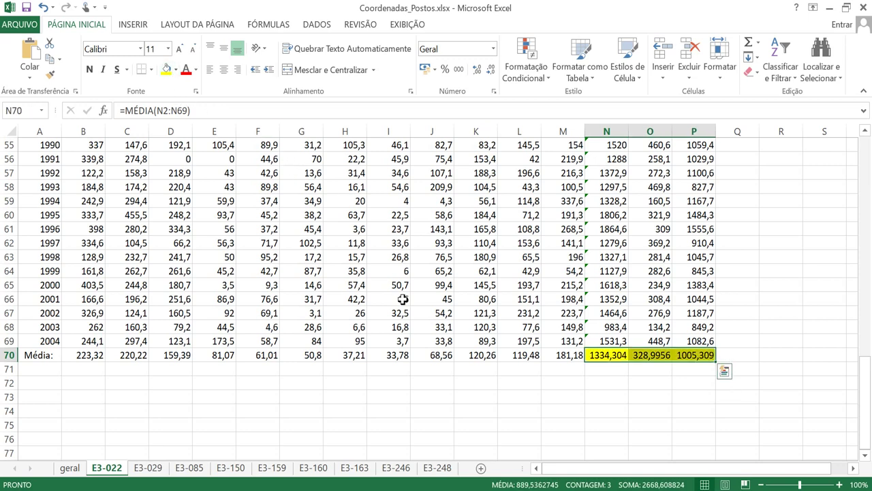
{"action": "left_click", "coordinate": [528, 409]}
- Review the average formulas in N70:P70 and the 2004 wet-season total formula that feeds them
{"action": "left_click", "coordinate": [608, 355]}
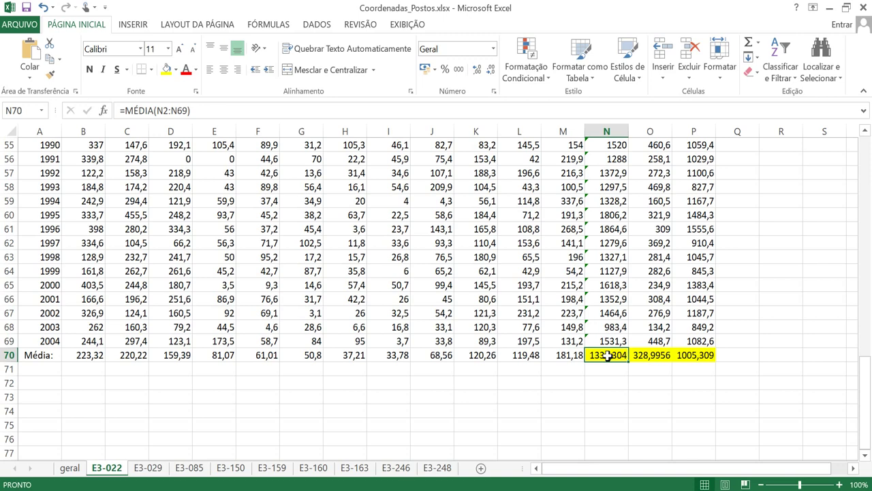
{"action": "left_click", "coordinate": [652, 353]}
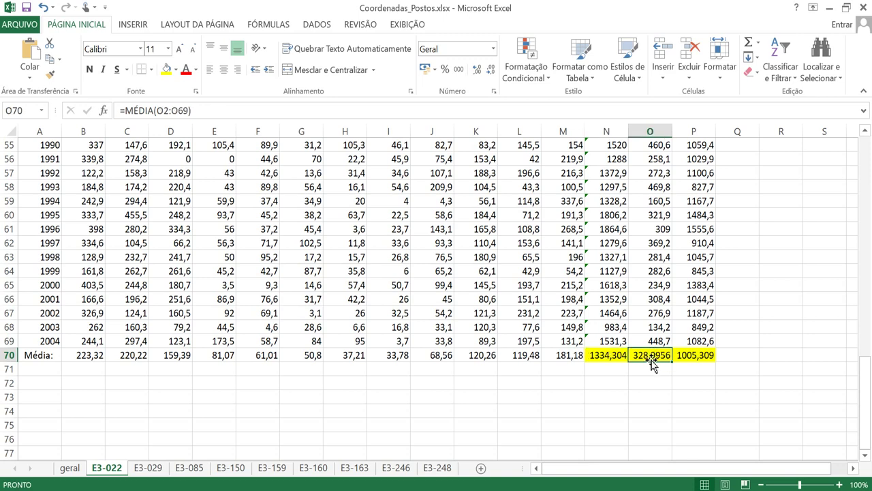
{"action": "left_click_drag", "start_coordinate": [866, 361], "coordinate": [867, 372]}
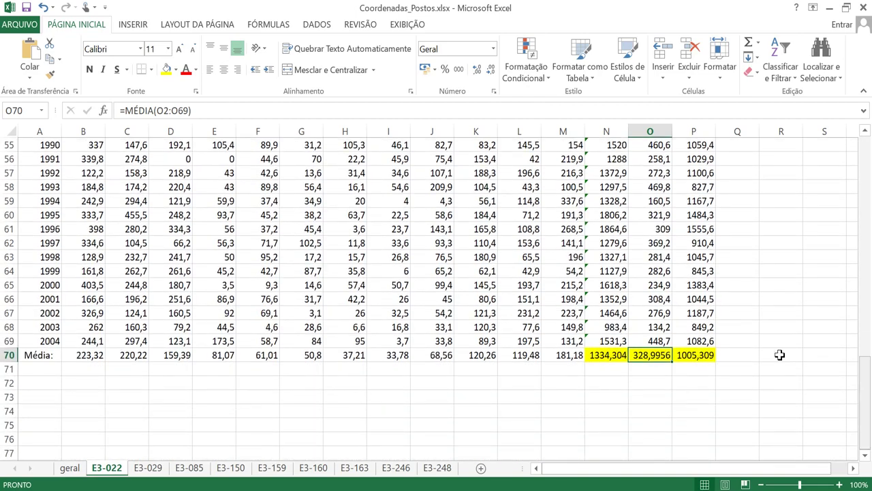
{"action": "left_click", "coordinate": [698, 356]}
{"action": "scroll", "coordinate": [711, 349], "scroll_direction": "up", "scroll_amount": 18}
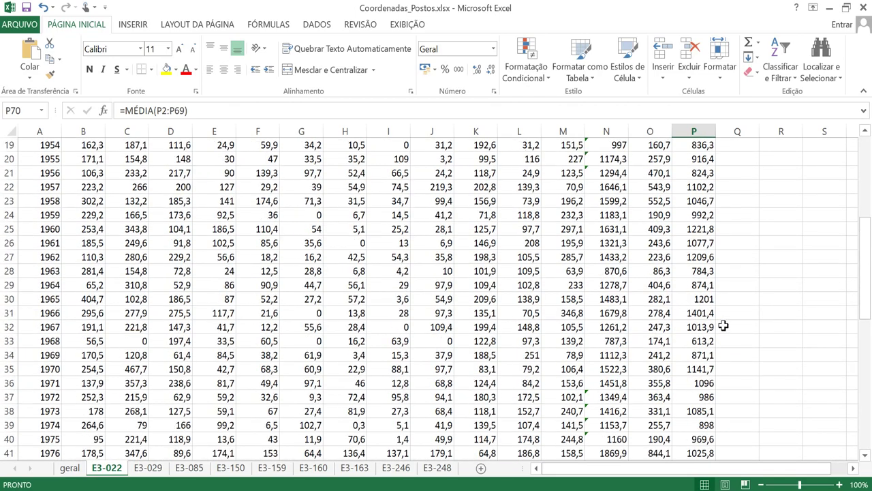
{"action": "left_click", "coordinate": [702, 259]}
{"action": "key", "text": "ctrl+Down"}
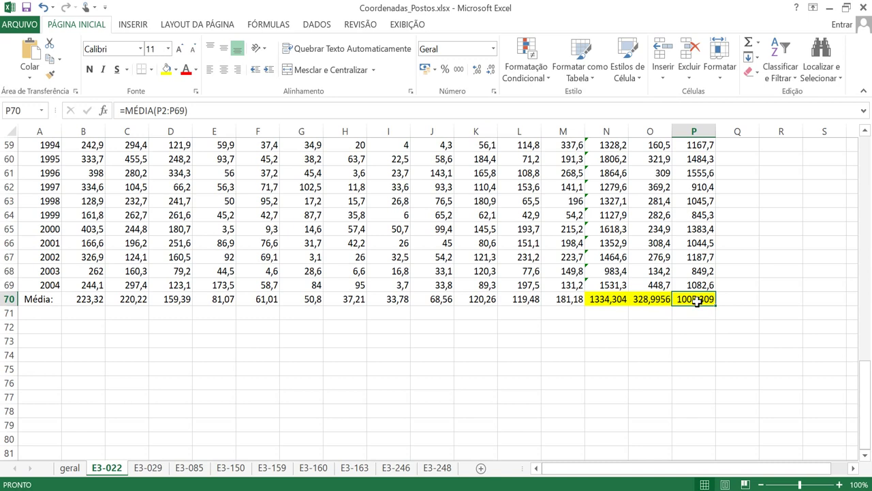
{"action": "left_click", "coordinate": [695, 285]}
{"action": "double_click", "coordinate": [695, 285]}
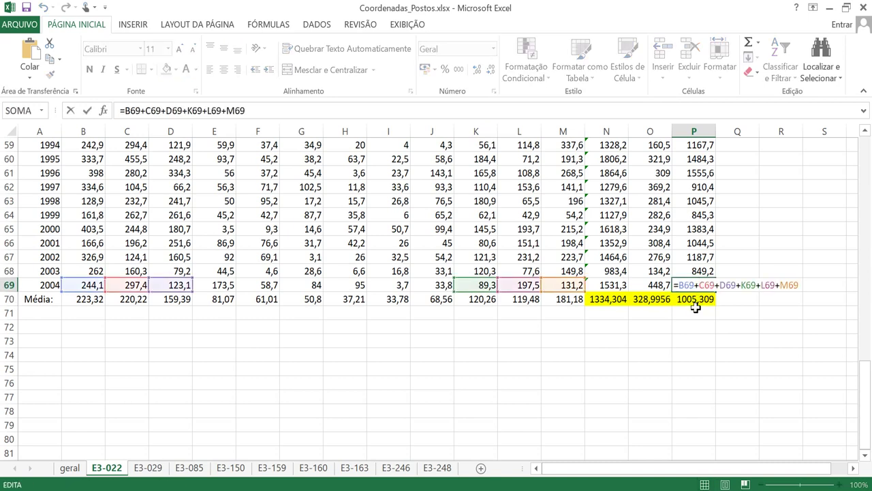
{"action": "key", "text": "Escape"}
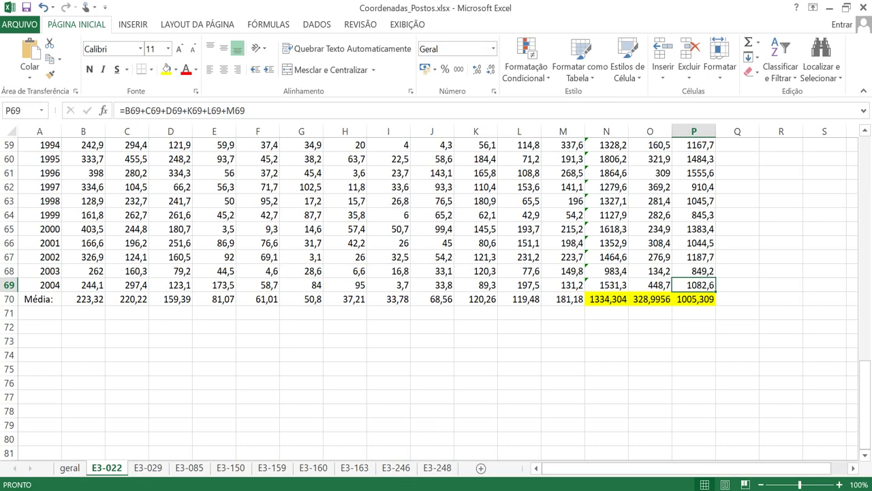
- Check the highlighted total, dry and wet averages in row 26 of the E3-248 sheet
{"action": "left_click", "coordinate": [605, 242]}
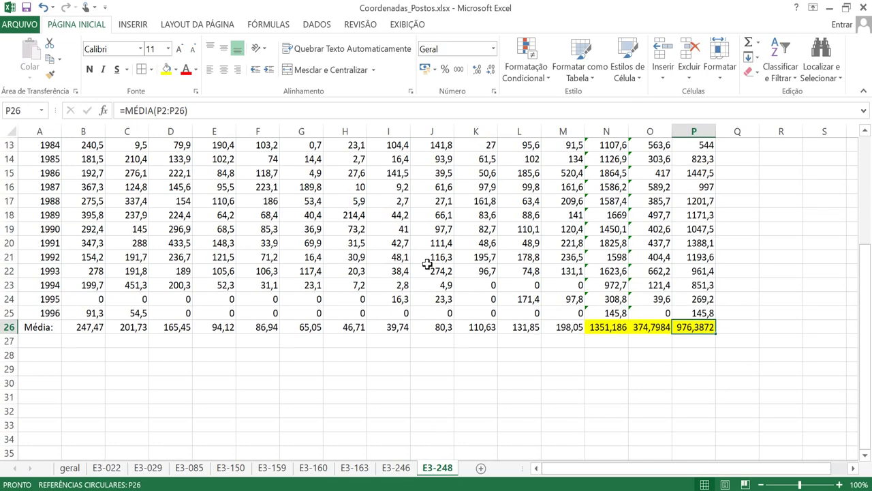
{"action": "left_click", "coordinate": [653, 326]}
{"action": "left_click", "coordinate": [604, 326]}
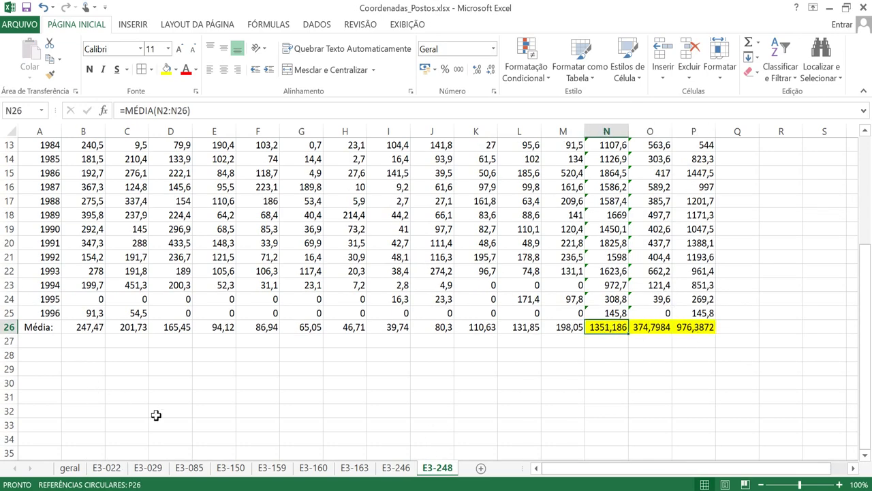
- Open the geral sheet and examine its mm_tot column for the rain gauge stations
{"action": "left_click", "coordinate": [70, 469]}
{"action": "left_click", "coordinate": [364, 213]}
{"action": "left_click", "coordinate": [355, 147]}
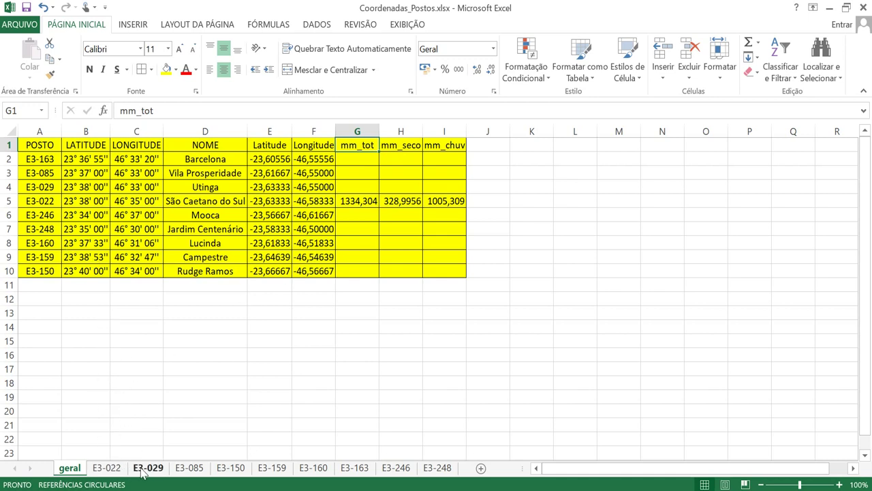
{"action": "left_click", "coordinate": [364, 180]}
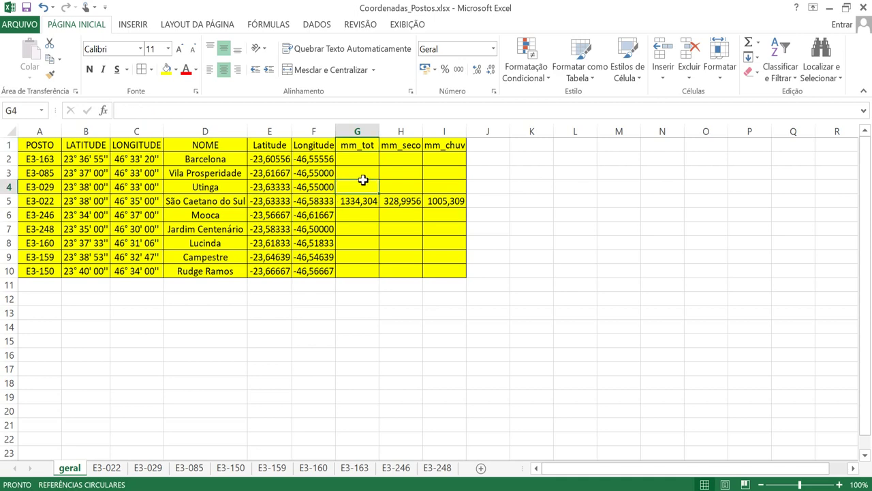
- Link Utinga's mm_tot cell G4 to the total average in N40 of sheet E3-029 and extend the formula through I4
{"action": "type", "text": "="}
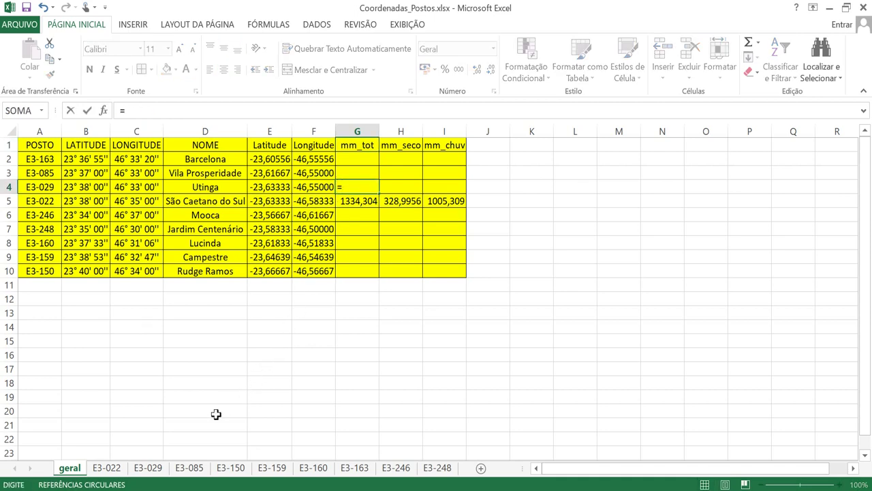
{"action": "left_click", "coordinate": [145, 470]}
{"action": "scroll", "coordinate": [407, 363], "scroll_direction": "down", "scroll_amount": 7}
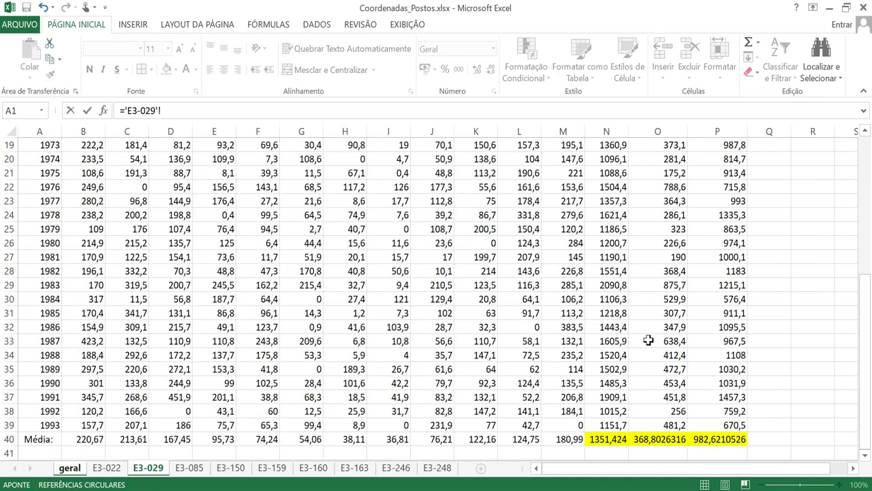
{"action": "left_click", "coordinate": [606, 396]}
{"action": "key", "text": "Return"}
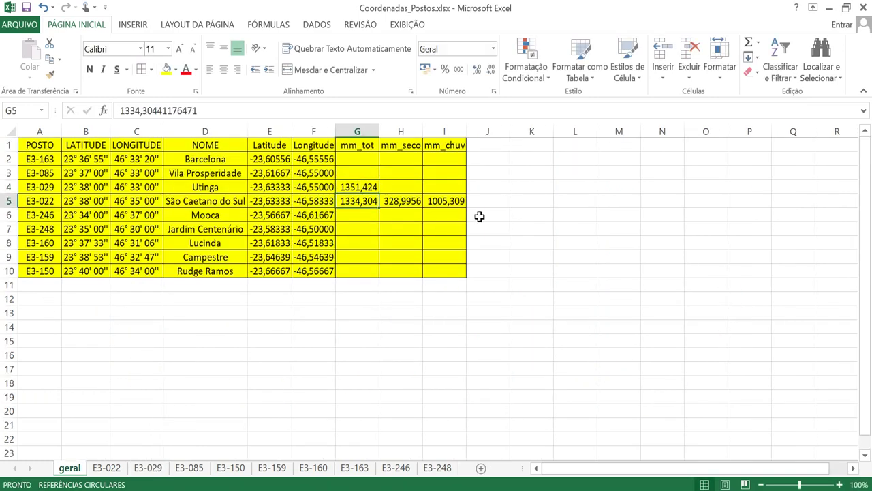
{"action": "left_click", "coordinate": [376, 190]}
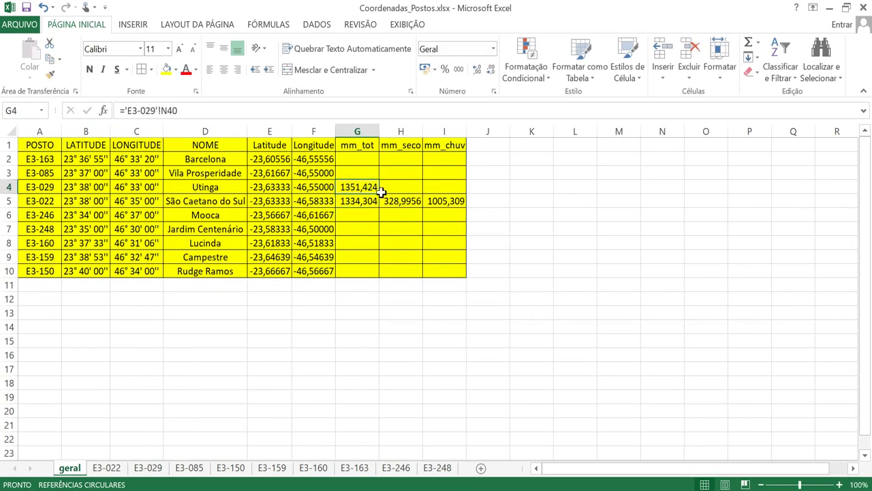
{"action": "left_click_drag", "start_coordinate": [378, 194], "coordinate": [446, 192]}
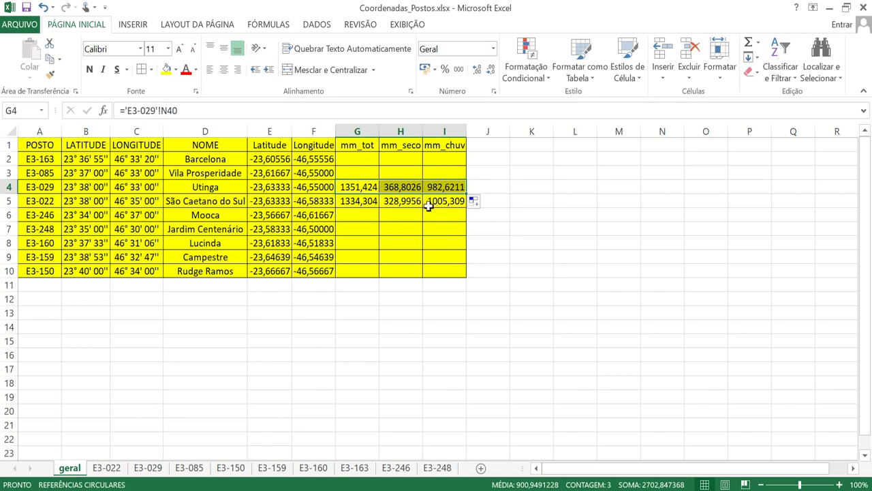
{"action": "left_click", "coordinate": [382, 210]}
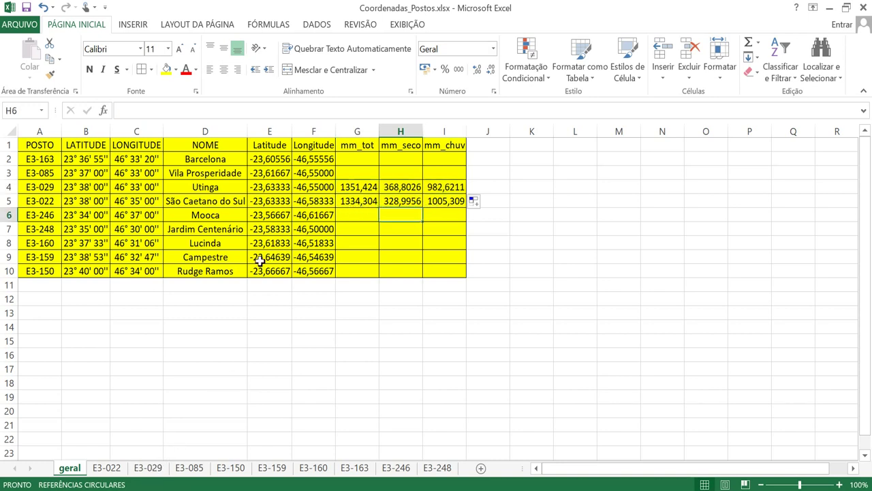
- Link Barcelona's mm_tot cell G2 to the total average on sheet E3-163 and extend the formula through I2
{"action": "left_click", "coordinate": [344, 160]}
{"action": "type", "text": "="}
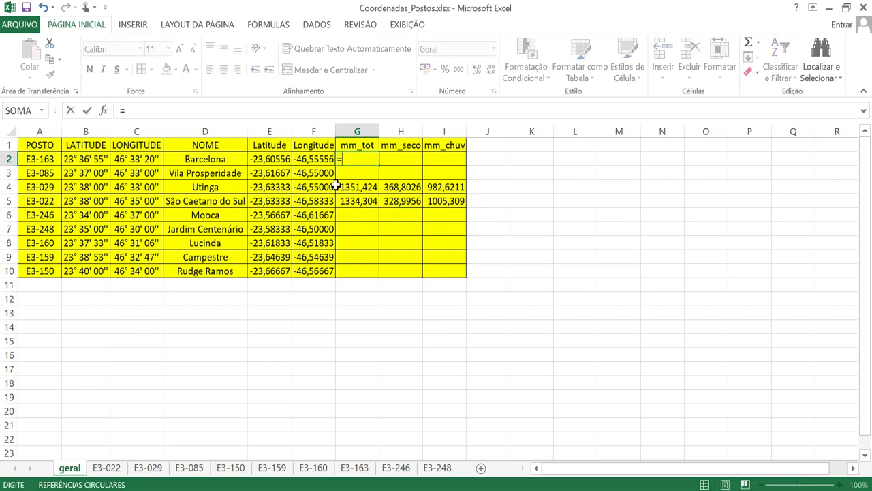
{"action": "left_click", "coordinate": [354, 468]}
{"action": "left_click_drag", "start_coordinate": [612, 411], "coordinate": [683, 406]}
{"action": "left_click", "coordinate": [613, 416]}
{"action": "key", "text": "Return"}
{"action": "left_click", "coordinate": [373, 158]}
{"action": "left_click_drag", "start_coordinate": [379, 165], "coordinate": [450, 163]}
{"action": "left_click", "coordinate": [417, 161]}
{"action": "left_click", "coordinate": [407, 172]}
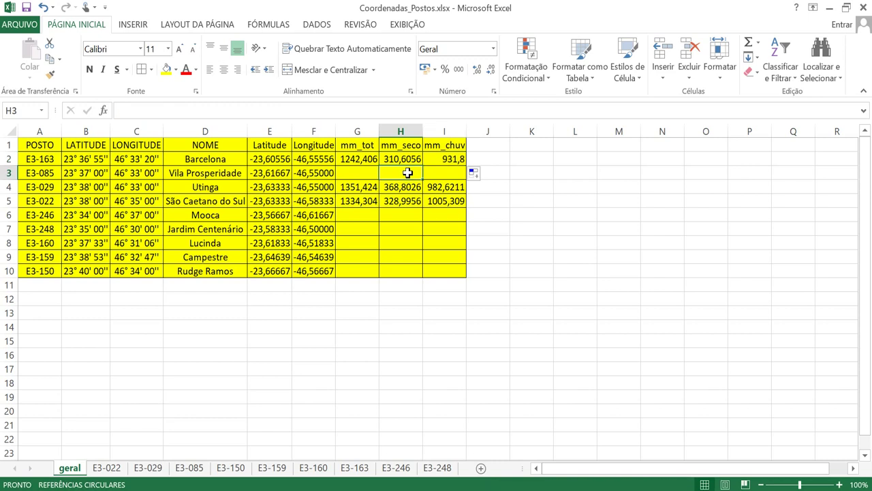
{"action": "left_click", "coordinate": [442, 148]}
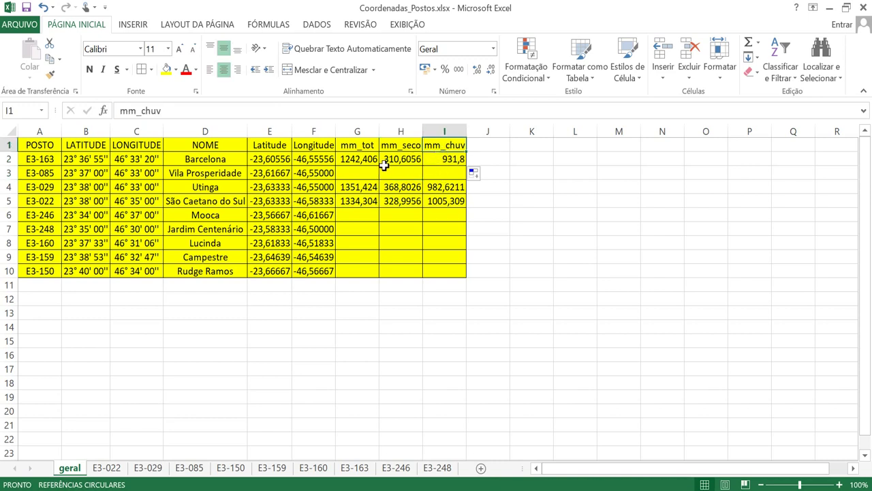
- Link Vila Prosperidade's mm_tot cell G3 to N78 of sheet E3-085 and extend the formula through I3
{"action": "left_click", "coordinate": [363, 172]}
{"action": "type", "text": "="}
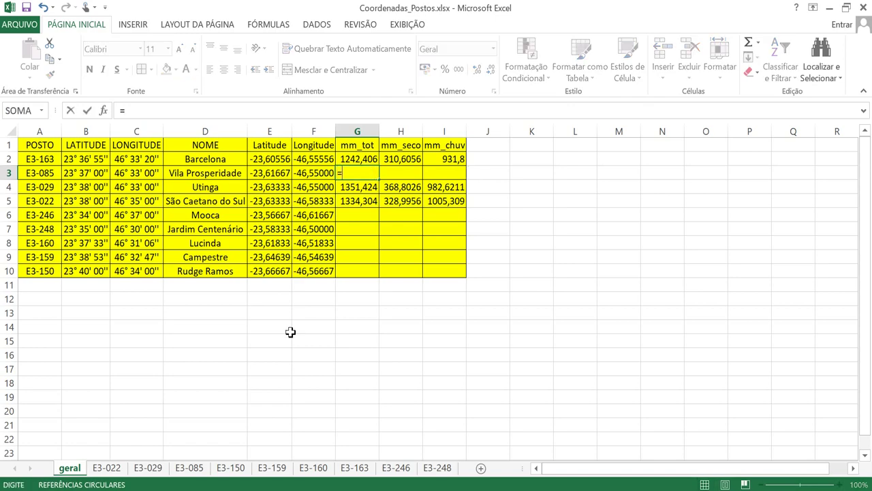
{"action": "left_click", "coordinate": [191, 474]}
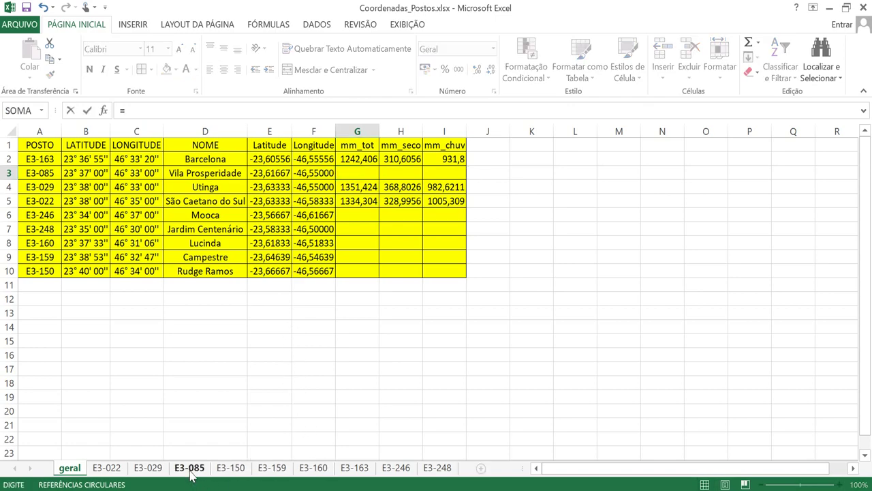
{"action": "scroll", "coordinate": [609, 412], "scroll_direction": "down", "scroll_amount": 14}
{"action": "scroll", "coordinate": [613, 411], "scroll_direction": "down", "scroll_amount": 9}
{"action": "left_click", "coordinate": [598, 257]}
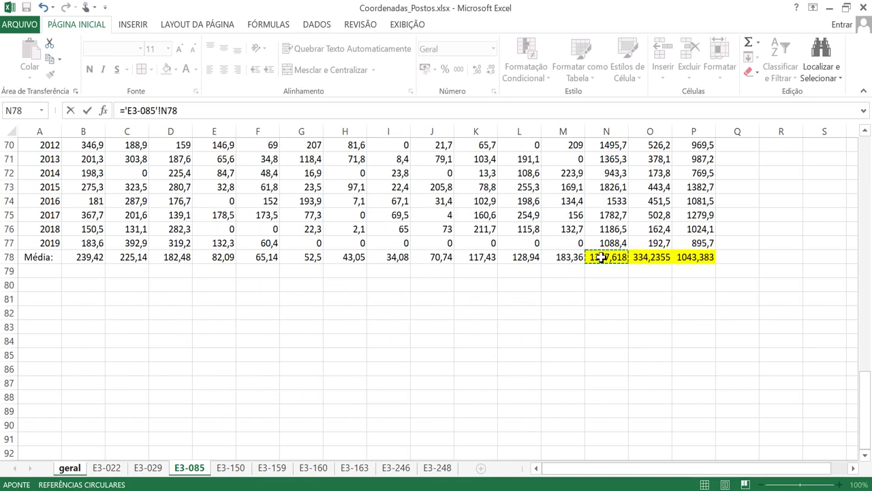
{"action": "key", "text": "Return"}
{"action": "key", "text": "Up"}
{"action": "key", "text": "Up"}
{"action": "left_click", "coordinate": [363, 173]}
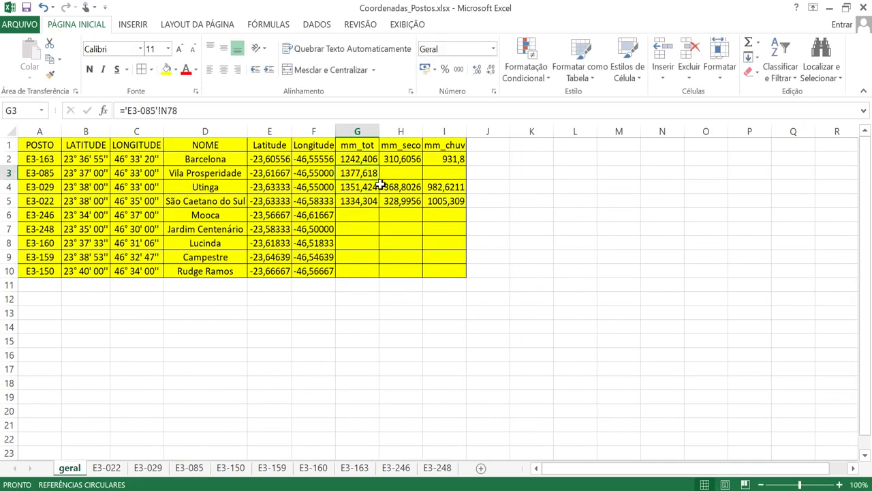
{"action": "left_click_drag", "start_coordinate": [381, 179], "coordinate": [442, 179]}
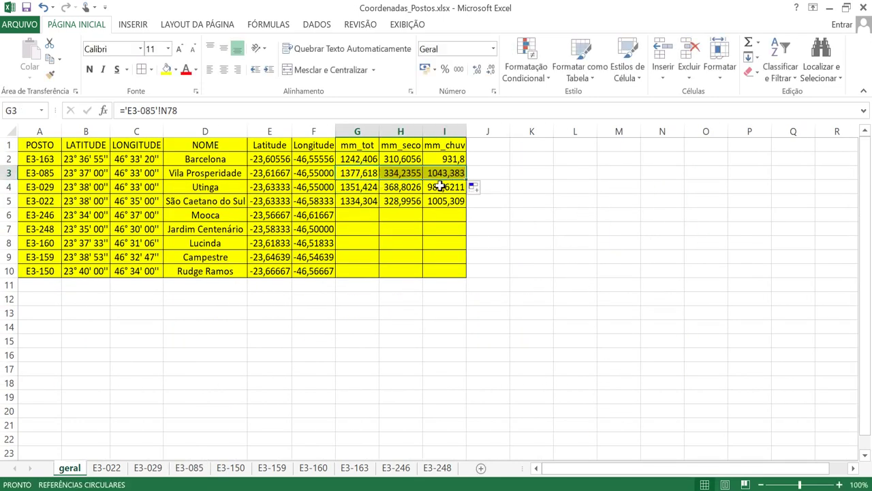
- Link Mooca's mm_tot cell G6 to N30 of sheet E3-246 and extend the formula through I6
{"action": "left_click", "coordinate": [355, 216]}
{"action": "type", "text": "="}
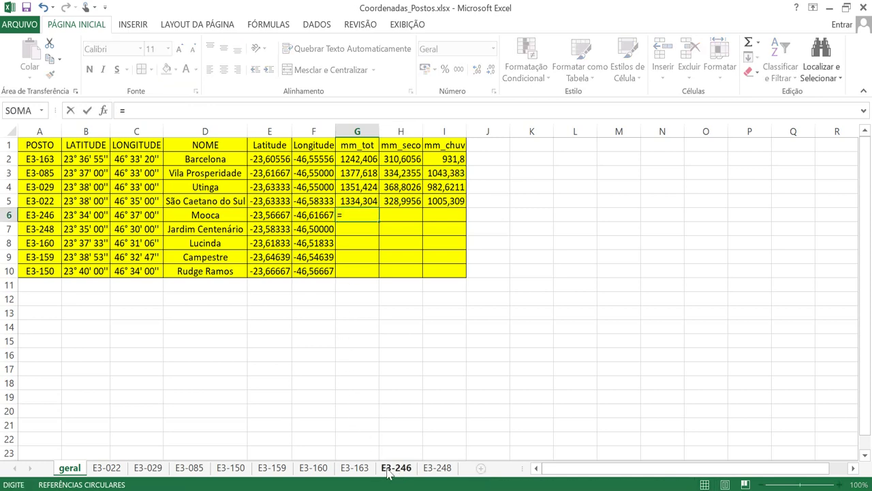
{"action": "left_click", "coordinate": [397, 468]}
{"action": "left_click", "coordinate": [597, 438]}
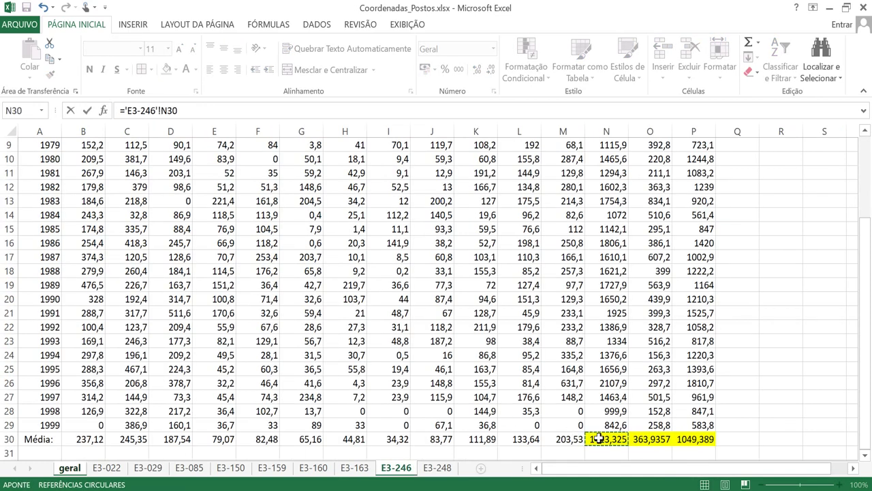
{"action": "key", "text": "Return"}
{"action": "left_click", "coordinate": [372, 215]}
{"action": "left_click_drag", "start_coordinate": [379, 221], "coordinate": [443, 221]}
- Try to link Jardim Centenário's mm_tot cell G7 to the range N26:P26 of sheet E3-248
{"action": "left_click", "coordinate": [373, 225]}
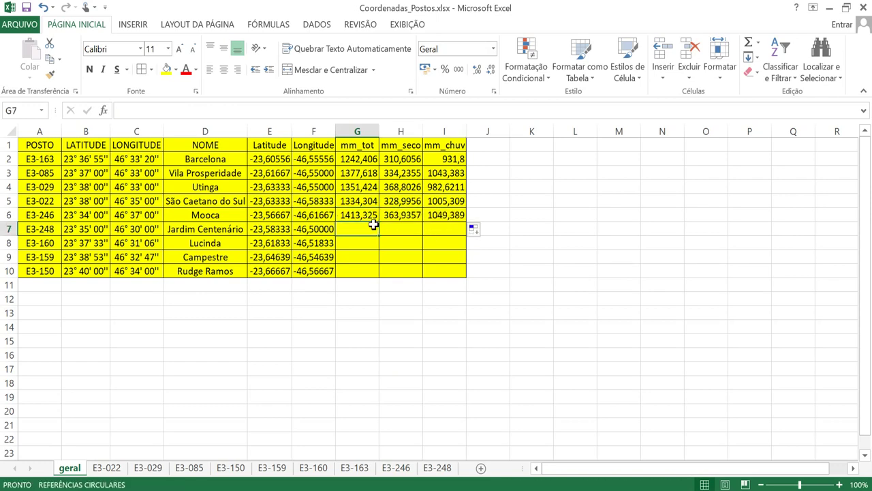
{"action": "type", "text": "="}
{"action": "left_click", "coordinate": [437, 467]}
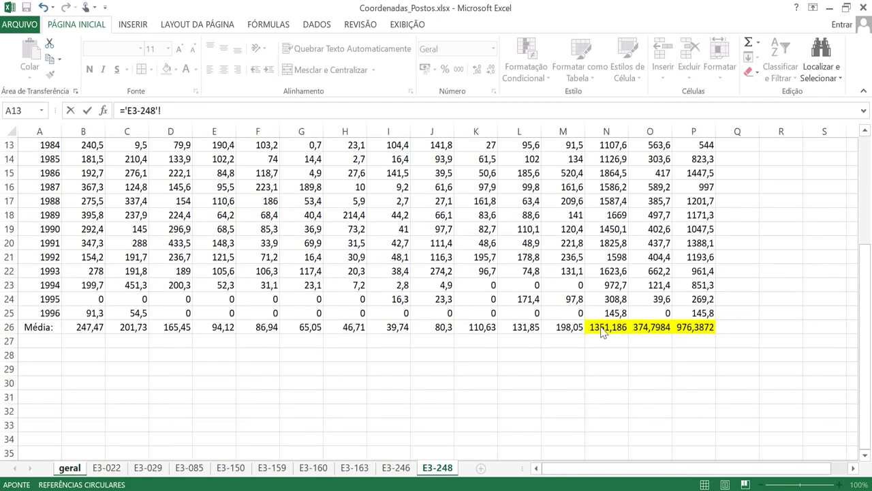
{"action": "left_click_drag", "start_coordinate": [626, 327], "coordinate": [694, 329]}
{"action": "key", "text": "Return"}
- Shorten the formula in G7 to ='E3-248'!N26 by removing the rest of the range
{"action": "left_click", "coordinate": [374, 232]}
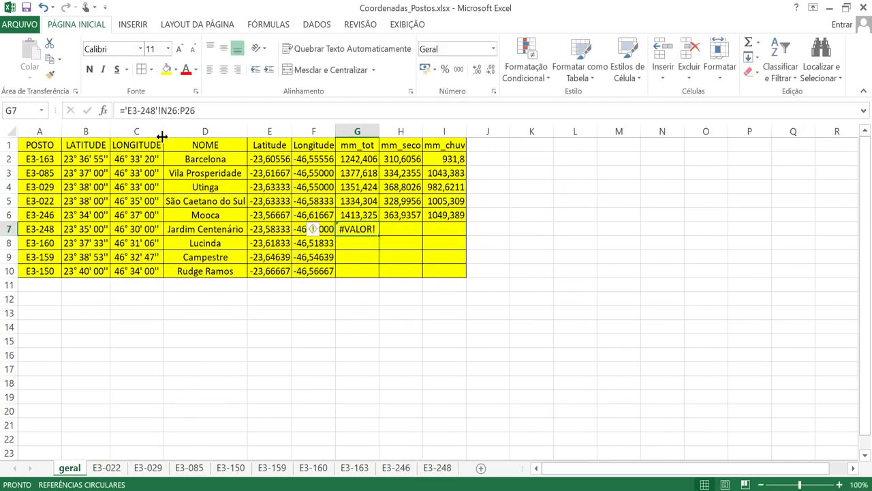
{"action": "left_click", "coordinate": [152, 114]}
{"action": "left_click_drag", "start_coordinate": [180, 113], "coordinate": [214, 114]}
{"action": "key", "text": "BackSpace"}
{"action": "key", "text": "BackSpace"}
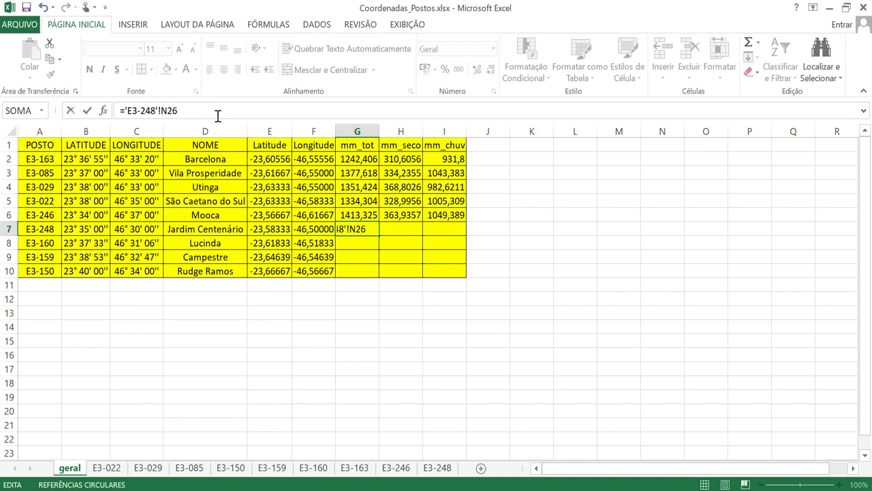
{"action": "key", "text": "Return"}
- Re-enter Jardim Centenário's mm_tot formula in G7 as a link to N26 of sheet E3-248 and extend it through I7
{"action": "left_click", "coordinate": [369, 229]}
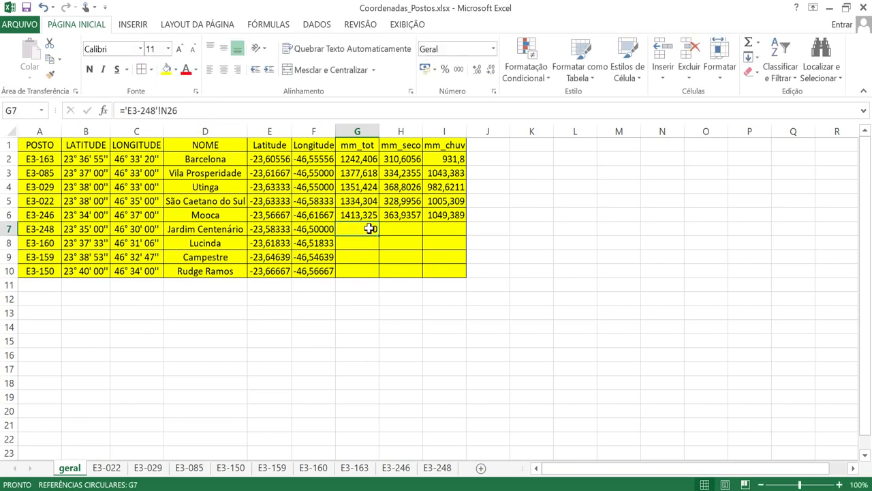
{"action": "type", "text": "="}
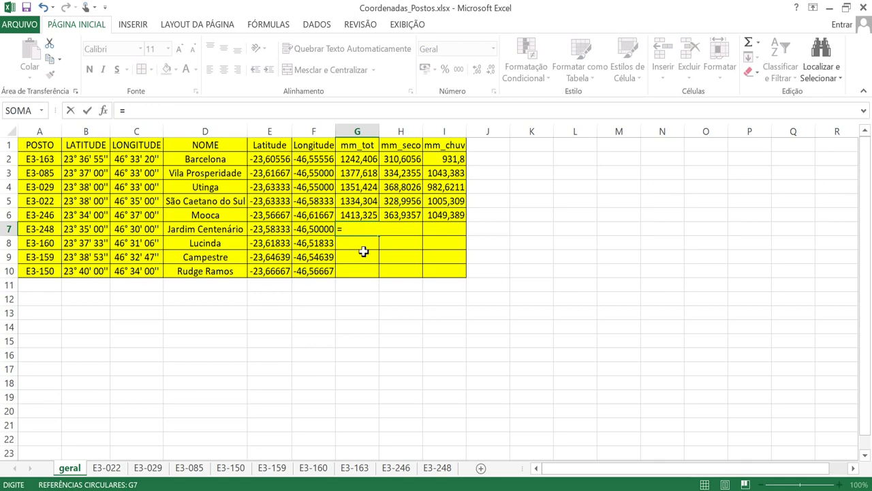
{"action": "left_click", "coordinate": [437, 468]}
{"action": "left_click", "coordinate": [607, 327]}
{"action": "key", "text": "Return"}
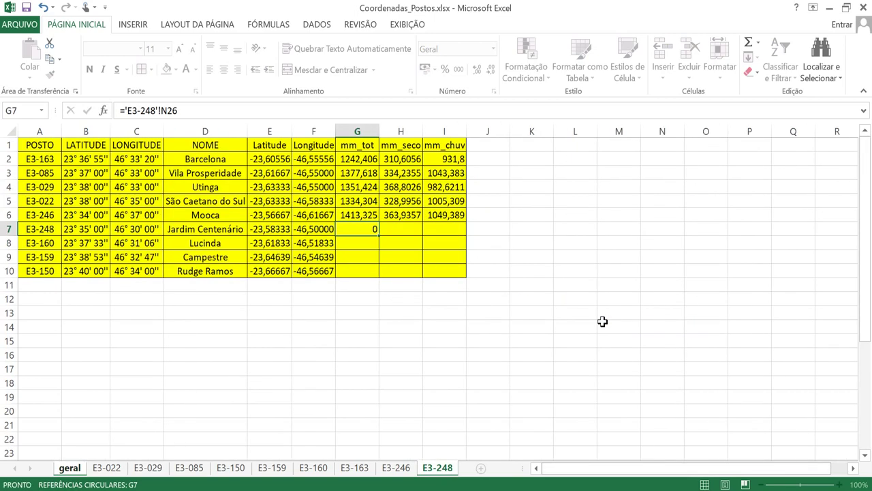
{"action": "left_click", "coordinate": [368, 232]}
{"action": "left_click_drag", "start_coordinate": [379, 233], "coordinate": [427, 253]}
- Link Lucinda's mm_tot cell G8 to N20 of sheet E3-160 and extend the formula through I8
{"action": "left_click", "coordinate": [346, 243]}
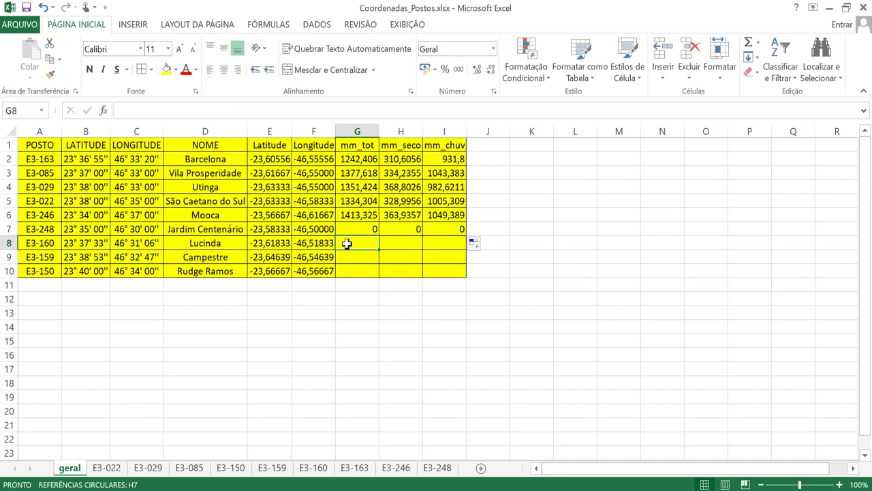
{"action": "type", "text": "="}
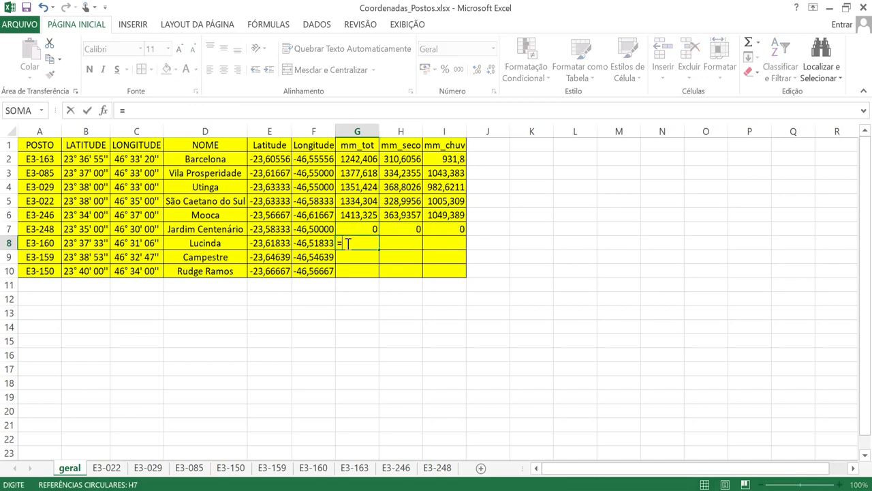
{"action": "left_click", "coordinate": [319, 468]}
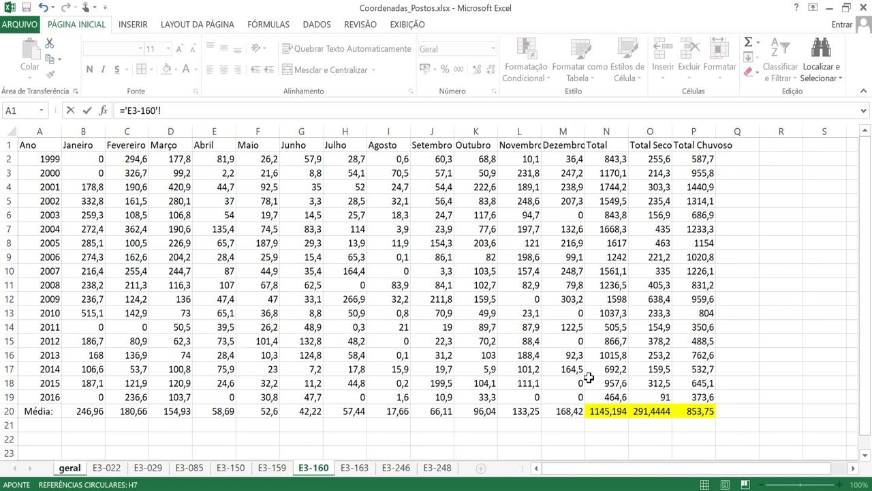
{"action": "left_click", "coordinate": [617, 407]}
{"action": "key", "text": "Return"}
{"action": "left_click", "coordinate": [367, 243]}
{"action": "left_click_drag", "start_coordinate": [378, 251], "coordinate": [451, 249]}
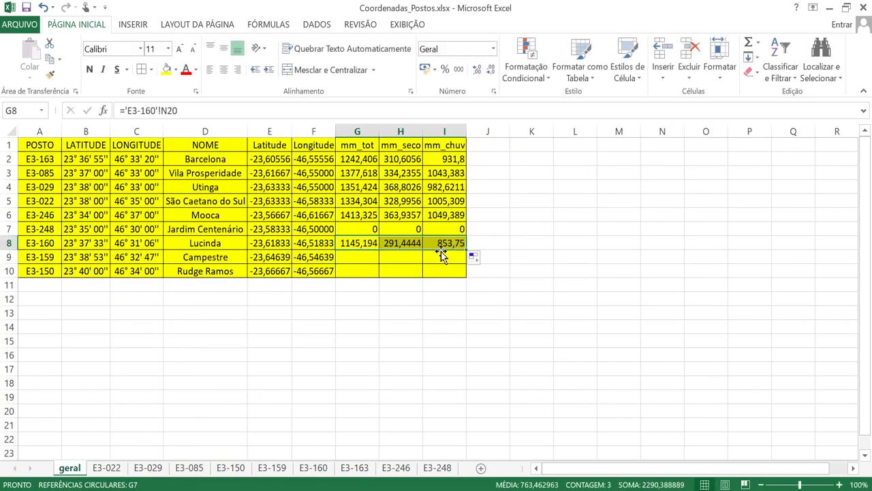
{"action": "left_click", "coordinate": [414, 227]}
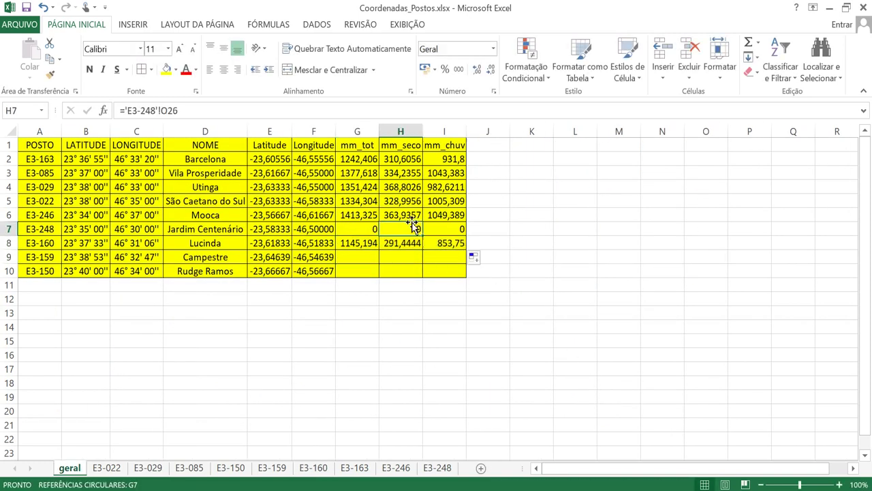
- Link Campestre's mm_tot cell G9 to N20 of sheet E3-159 and extend the formula through I9
{"action": "left_click", "coordinate": [353, 255]}
{"action": "type", "text": "="}
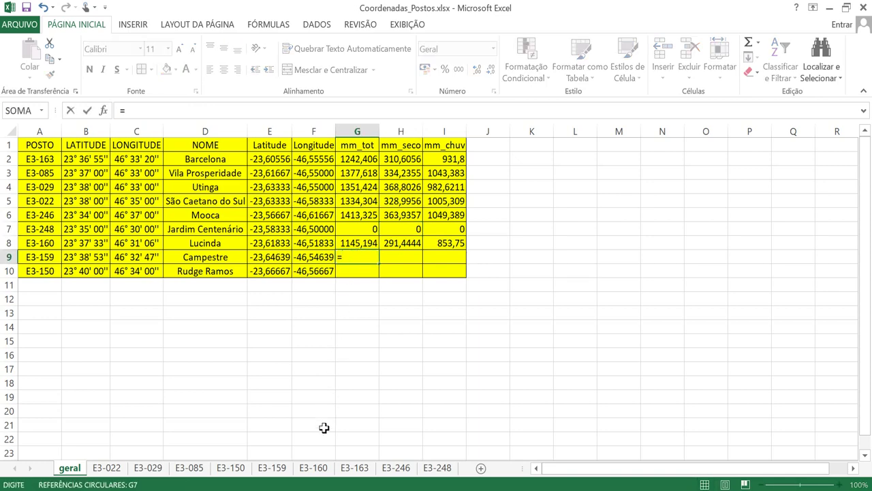
{"action": "left_click", "coordinate": [279, 468]}
{"action": "left_click", "coordinate": [606, 411]}
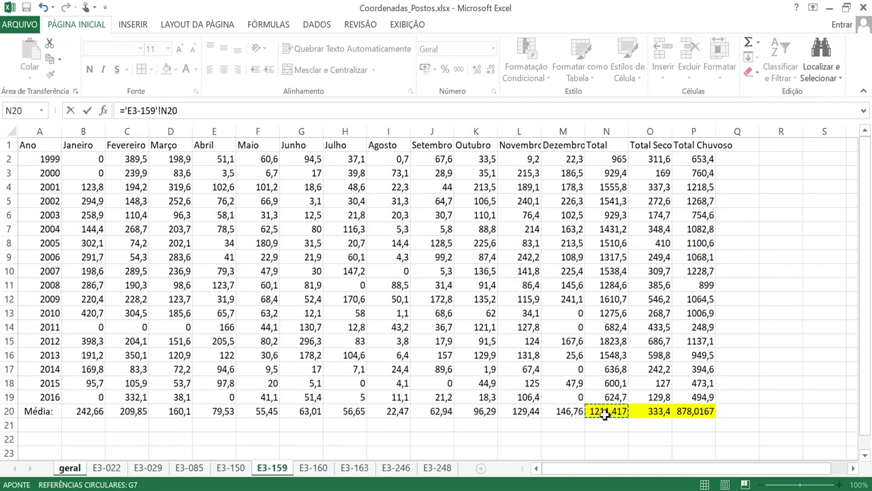
{"action": "key", "text": "Return"}
{"action": "left_click", "coordinate": [376, 259]}
{"action": "left_click_drag", "start_coordinate": [379, 264], "coordinate": [445, 261]}
- Link Rudge Ramos's mm_tot cell G10 to the total average on sheet E3-150 and extend the formula through I10
{"action": "left_click", "coordinate": [360, 271]}
{"action": "type", "text": "="}
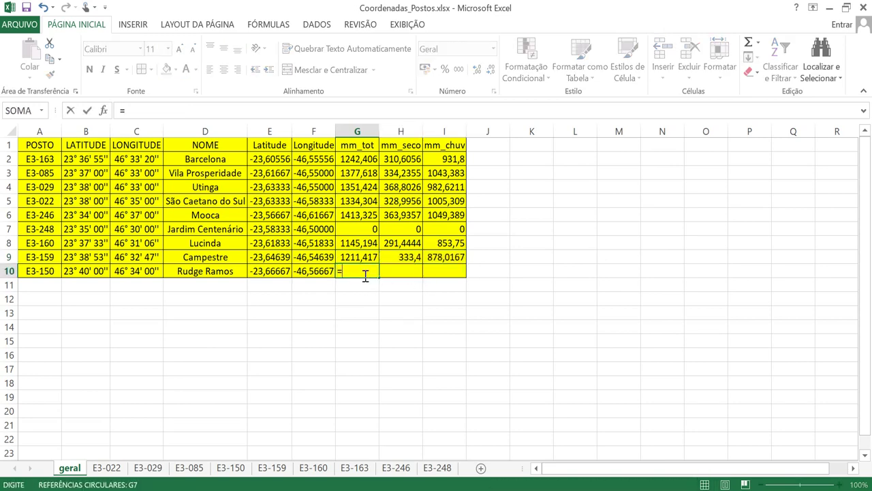
{"action": "left_click", "coordinate": [240, 470]}
{"action": "left_click", "coordinate": [605, 342]}
{"action": "key", "text": "Return"}
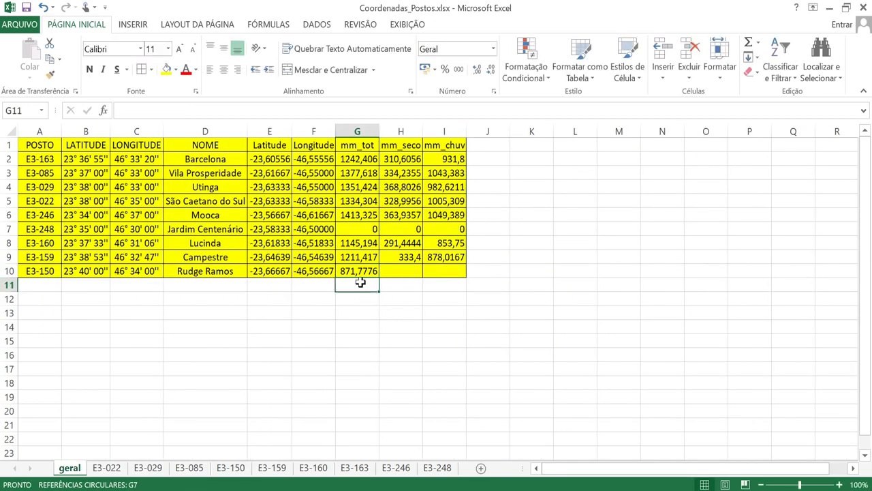
{"action": "left_click", "coordinate": [361, 272]}
{"action": "left_click_drag", "start_coordinate": [377, 275], "coordinate": [464, 273]}
- Review the total, dry-season and wet-season averages of the stations in the geral table
{"action": "left_click", "coordinate": [362, 229]}
{"action": "left_click", "coordinate": [509, 243]}
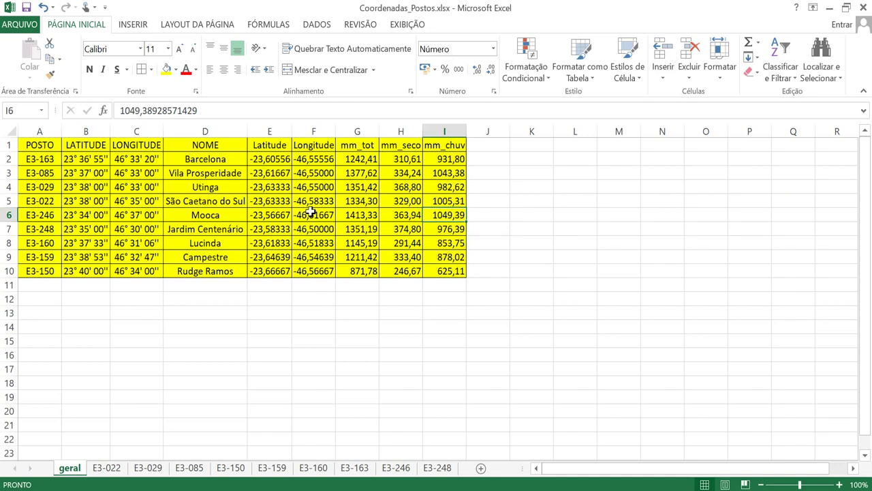
{"action": "left_click", "coordinate": [392, 203]}
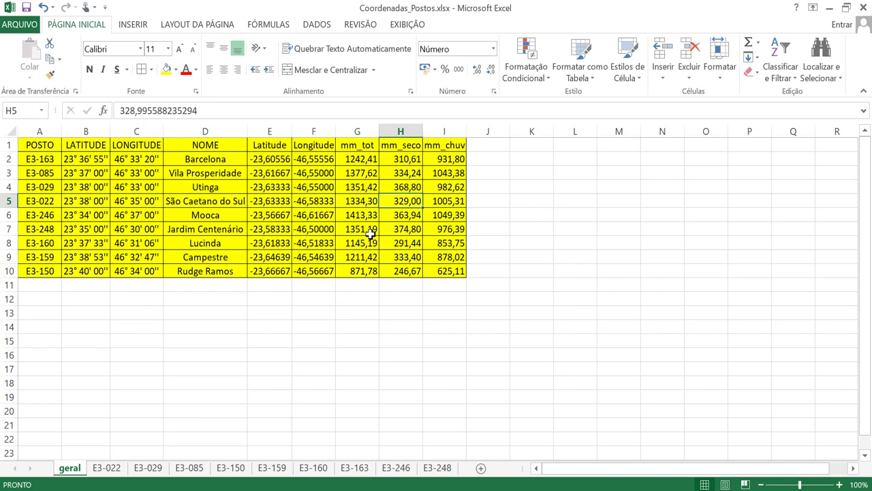
- Select the decimal coordinates and rainfall averages of all stations in E2:I10 of the geral sheet
{"action": "left_click", "coordinate": [429, 487]}
{"action": "key", "text": "alt+Tab"}
{"action": "left_click", "coordinate": [337, 256]}
{"action": "left_click", "coordinate": [344, 187]}
{"action": "left_click", "coordinate": [356, 159]}
{"action": "left_click_drag", "start_coordinate": [270, 156], "coordinate": [453, 273]}
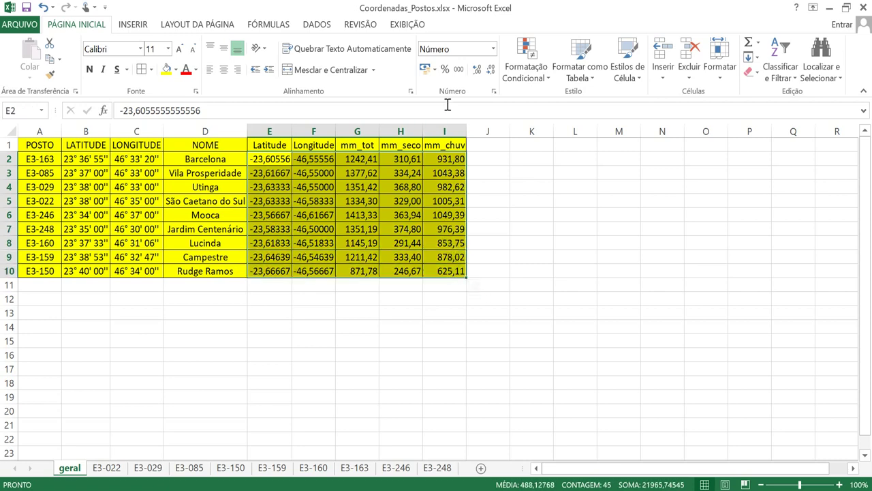
- Delete the LATITUDE and LONGITUDE columns B and C holding degree-minute-second coordinates from the geral sheet
{"action": "left_click", "coordinate": [204, 158]}
{"action": "left_click", "coordinate": [117, 160]}
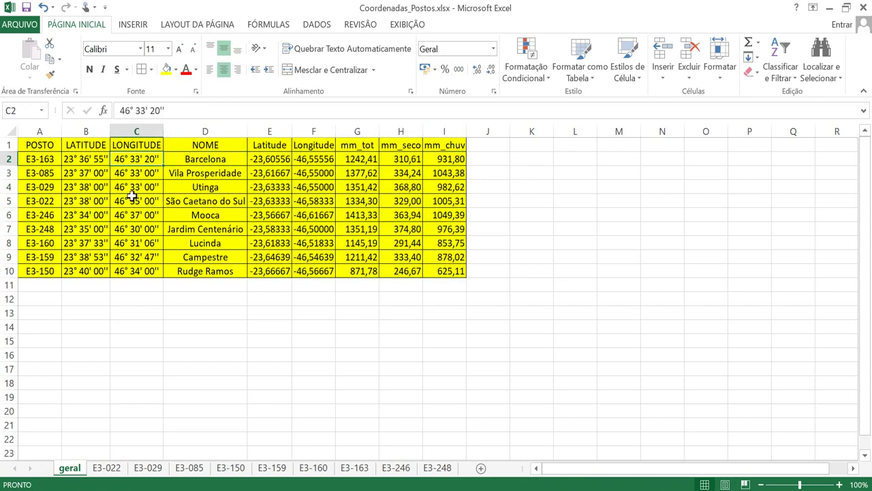
{"action": "left_click_drag", "start_coordinate": [86, 133], "coordinate": [126, 136]}
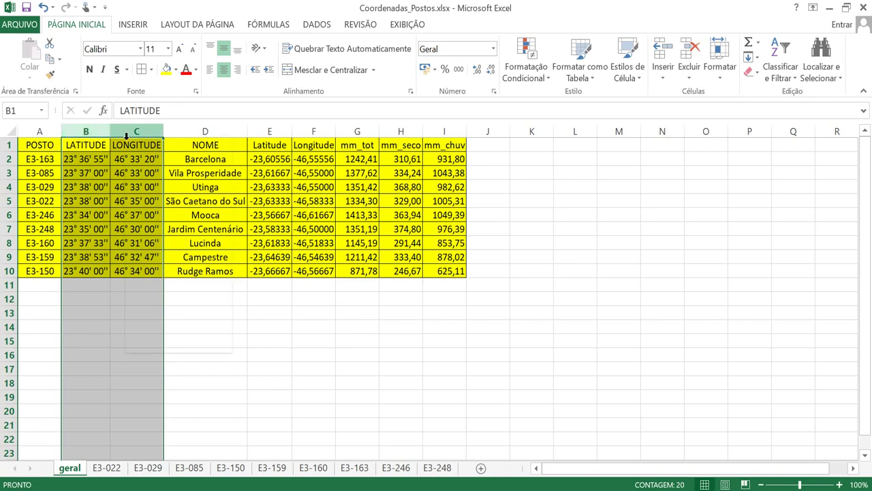
{"action": "right_click", "coordinate": [126, 136]}
{"action": "left_click", "coordinate": [146, 255]}
{"action": "left_click", "coordinate": [168, 298]}
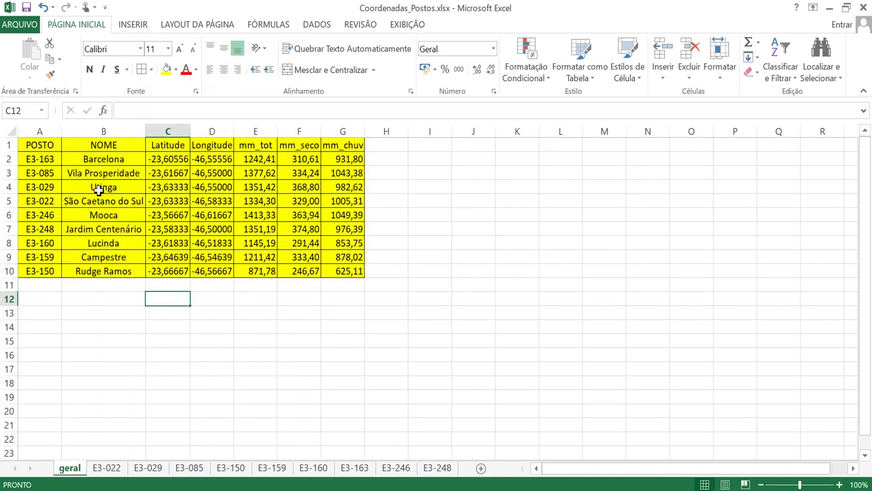
{"action": "left_click", "coordinate": [113, 143]}
{"action": "left_click", "coordinate": [220, 214]}
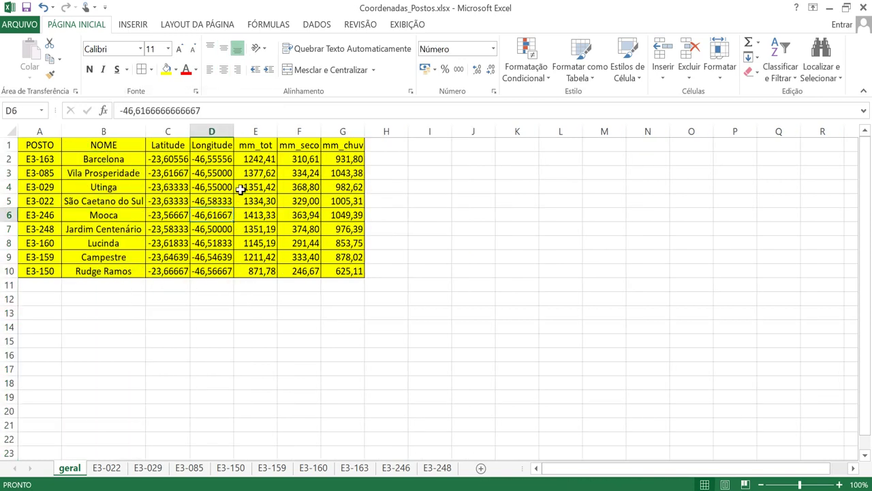
{"action": "left_click", "coordinate": [333, 243]}
{"action": "left_click", "coordinate": [334, 270]}
{"action": "left_click", "coordinate": [245, 282]}
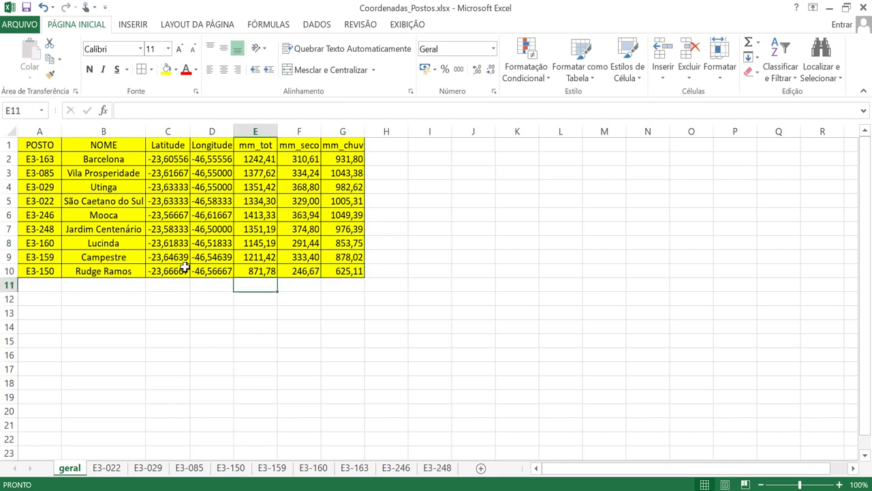
{"action": "left_click", "coordinate": [88, 187]}
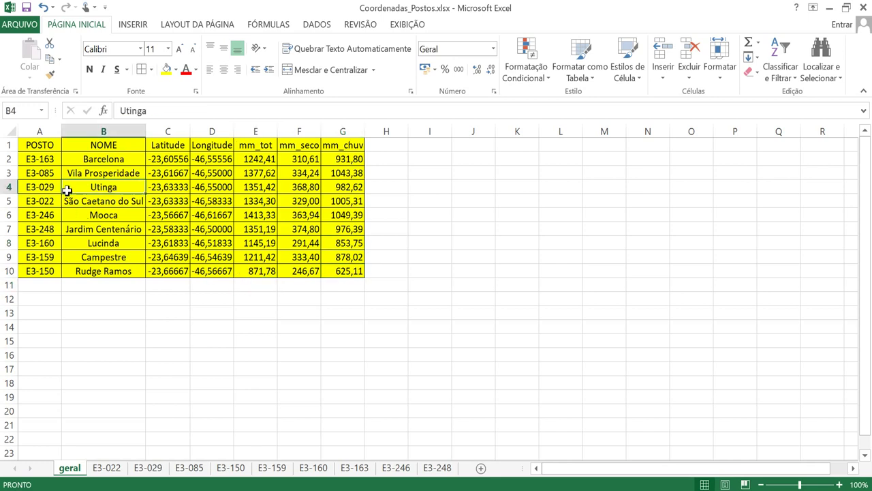
- Save the active geral sheet as Coordenadas_Postos.csv in CSV (separado por vírgulas) format, replacing the existing file, and close the workbook without saving again
{"action": "left_click", "coordinate": [22, 24]}
{"action": "left_click", "coordinate": [41, 146]}
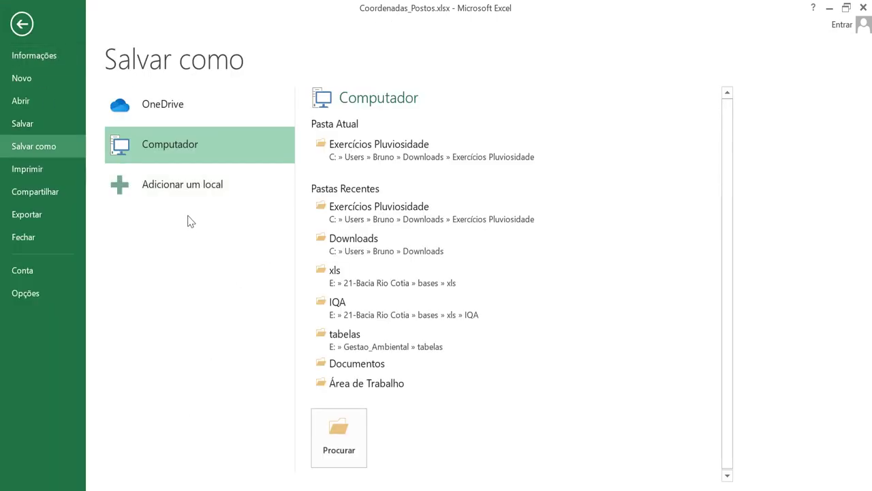
{"action": "left_click", "coordinate": [324, 419]}
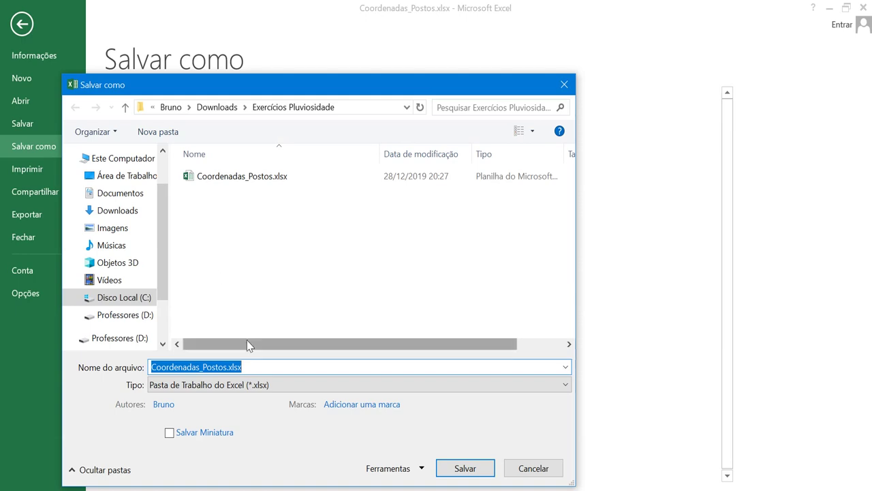
{"action": "left_click", "coordinate": [244, 384]}
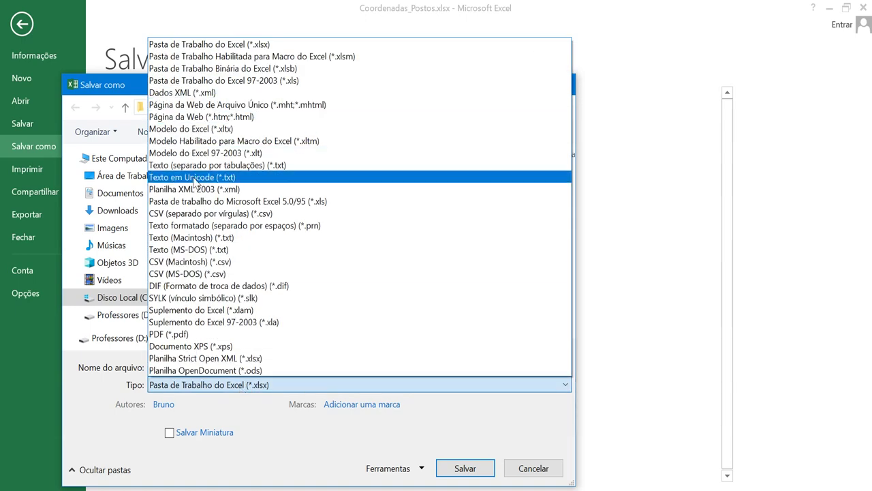
{"action": "left_click", "coordinate": [204, 214]}
{"action": "key", "text": "Return"}
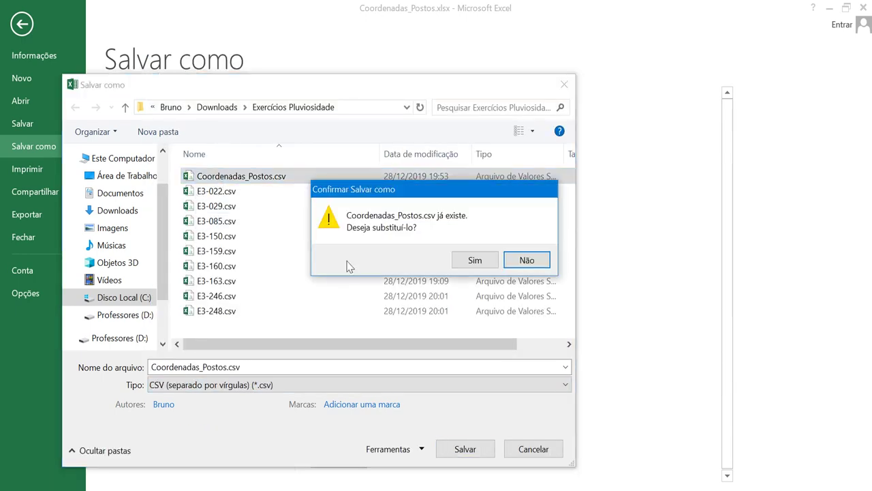
{"action": "left_click", "coordinate": [470, 260]}
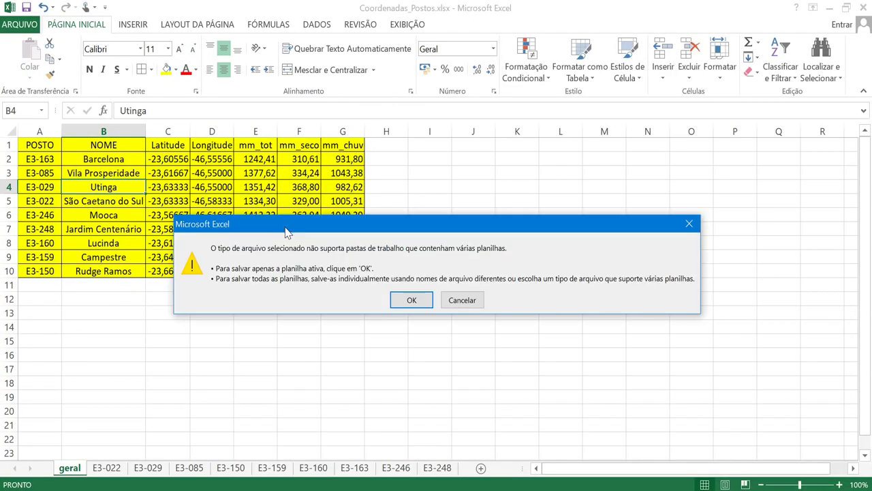
{"action": "left_click", "coordinate": [399, 302]}
{"action": "left_click", "coordinate": [376, 290]}
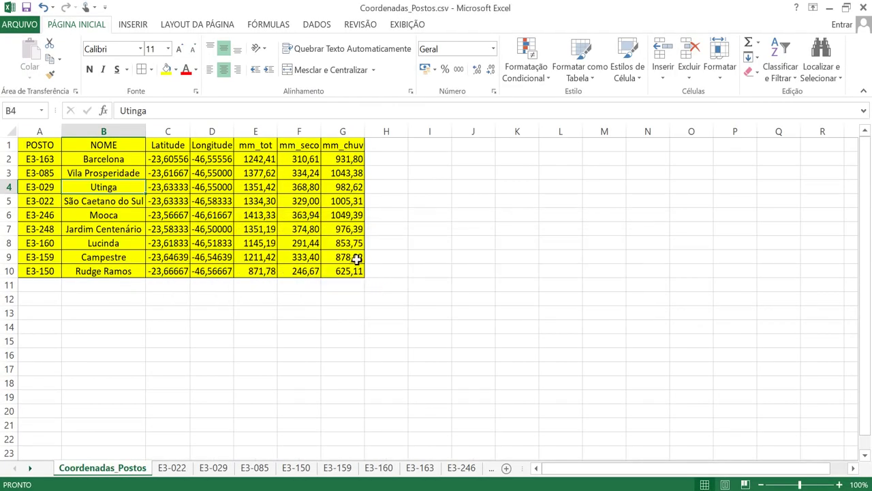
{"action": "left_click", "coordinate": [863, 6]}
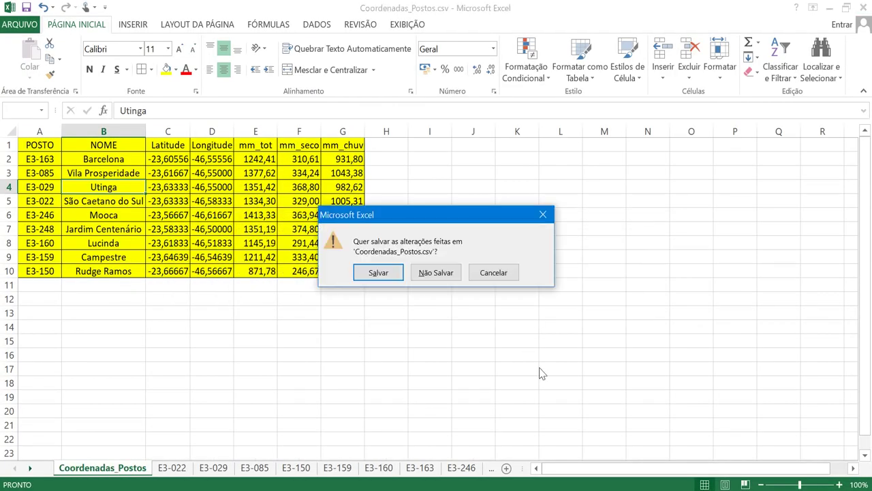
{"action": "left_click", "coordinate": [435, 273]}
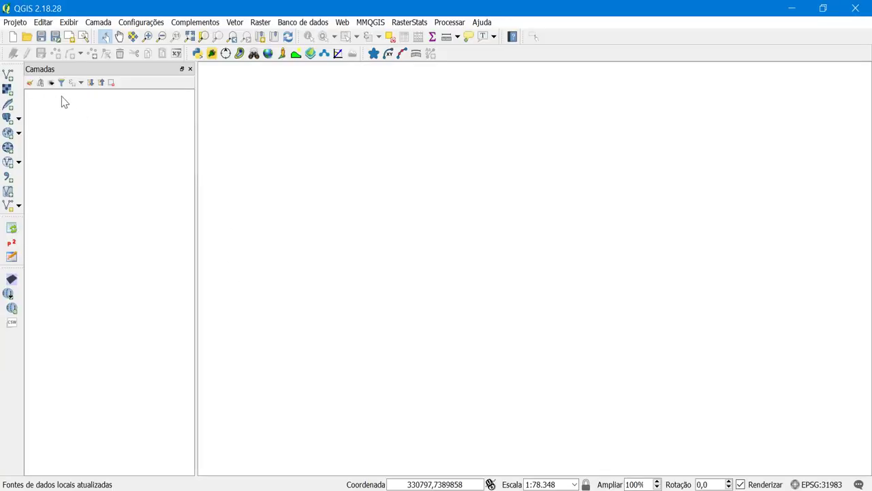
- In QGIS 2.18, create a point layer from the semicolon-delimited Coordenadas_Postos.csv with Longitude as X and Latitude as Y
{"action": "left_click", "coordinate": [8, 178]}
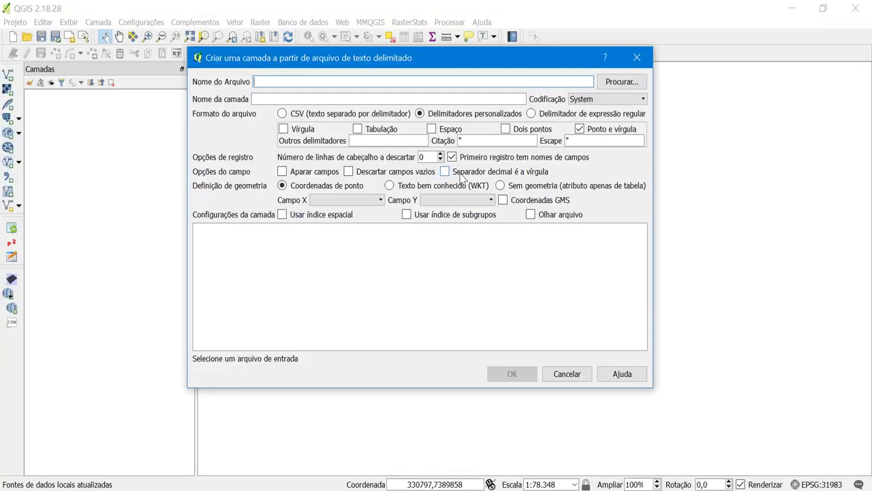
{"action": "left_click", "coordinate": [616, 82]}
{"action": "double_click", "coordinate": [383, 172]}
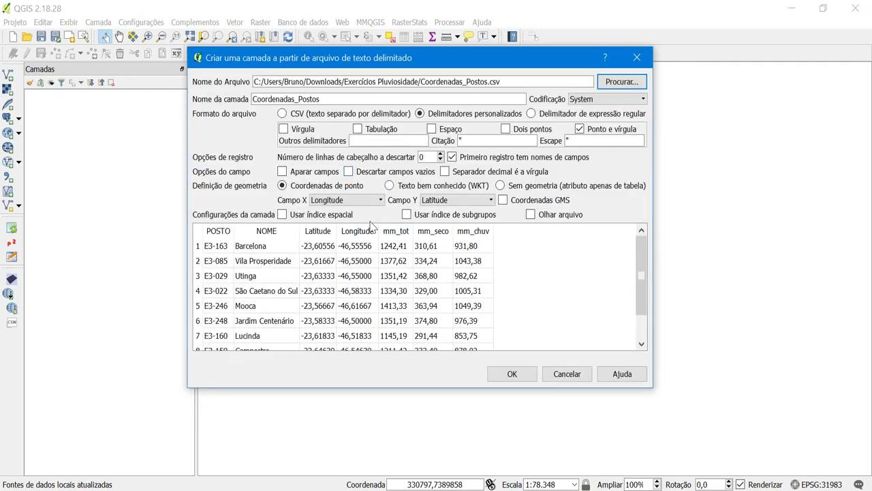
{"action": "left_click", "coordinate": [362, 200]}
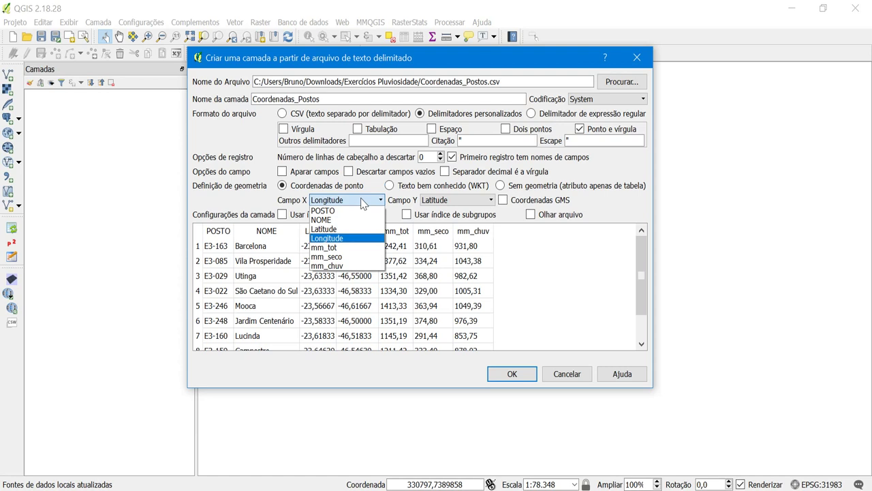
{"action": "left_click", "coordinate": [363, 201]}
{"action": "scroll", "coordinate": [479, 265], "scroll_direction": "down", "scroll_amount": 1}
{"action": "scroll", "coordinate": [481, 273], "scroll_direction": "up", "scroll_amount": 1}
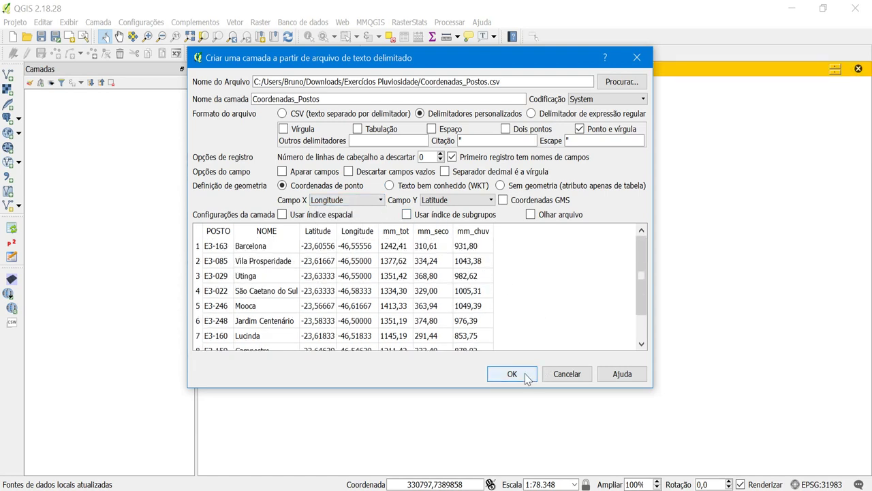
{"action": "left_click", "coordinate": [527, 377]}
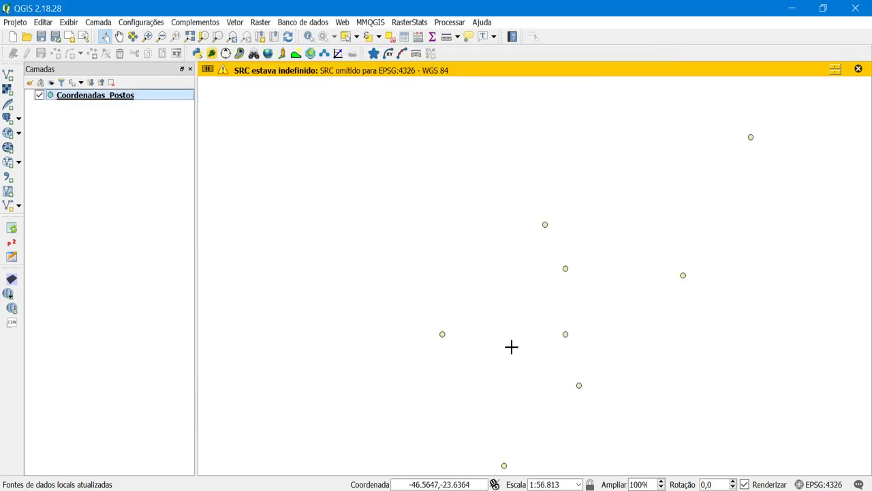
- Begin saving Coordenadas_Postos as a vector file, and remove the old Pontos Pluviometricos layer from the project in the other QGIS window
{"action": "right_click", "coordinate": [86, 96]}
{"action": "left_click", "coordinate": [151, 243]}
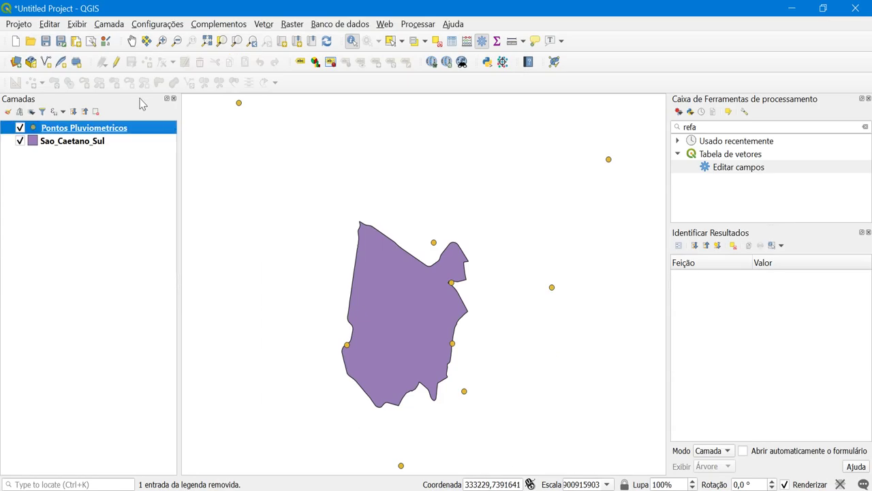
{"action": "right_click", "coordinate": [112, 131]}
{"action": "left_click", "coordinate": [144, 243]}
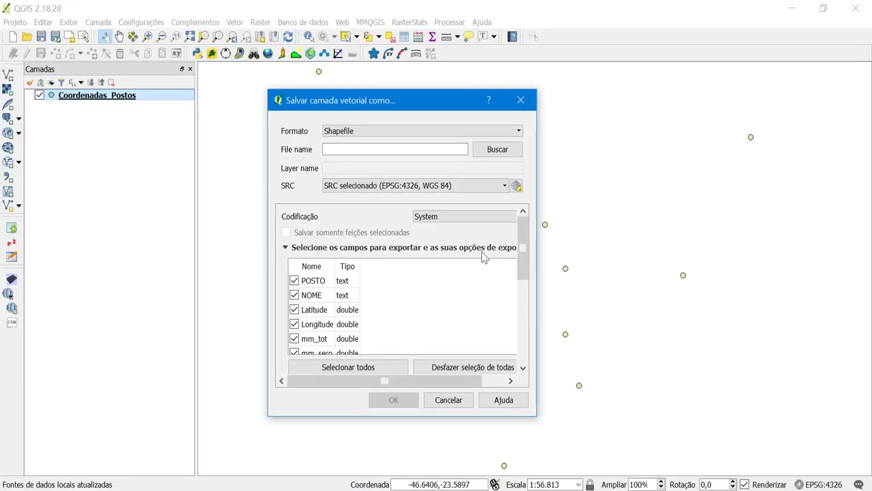
- Set the shapefile export's CRS to EPSG:31983 SIRGAS 2000 / UTM zone 23S and its file name to Pontos Pluviometricos.shp
{"action": "left_click", "coordinate": [465, 191]}
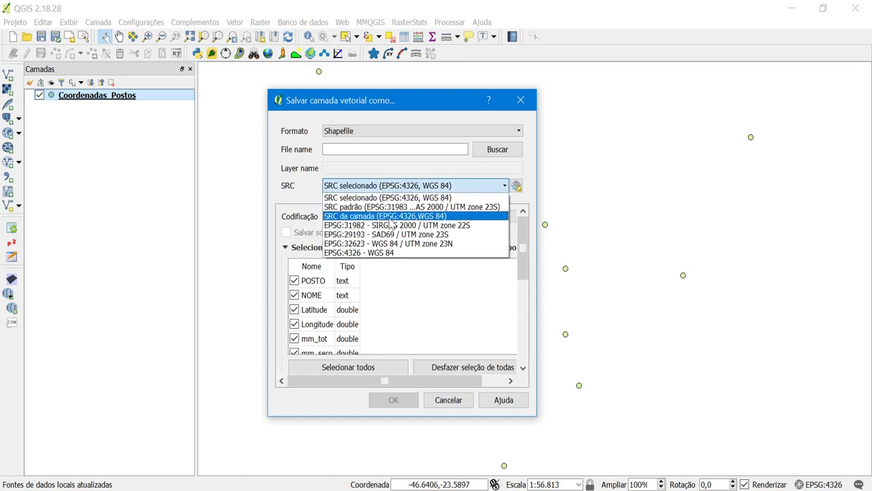
{"action": "left_click", "coordinate": [389, 209]}
{"action": "left_click", "coordinate": [479, 149]}
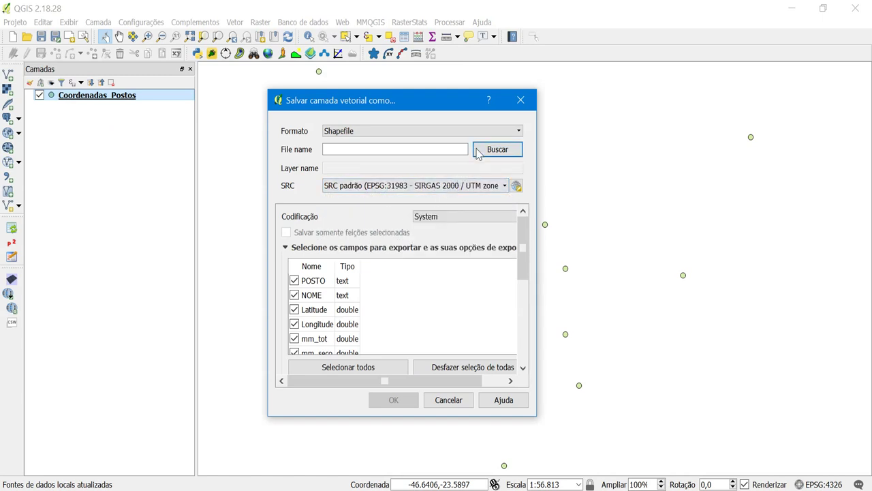
{"action": "double_click", "coordinate": [443, 188]}
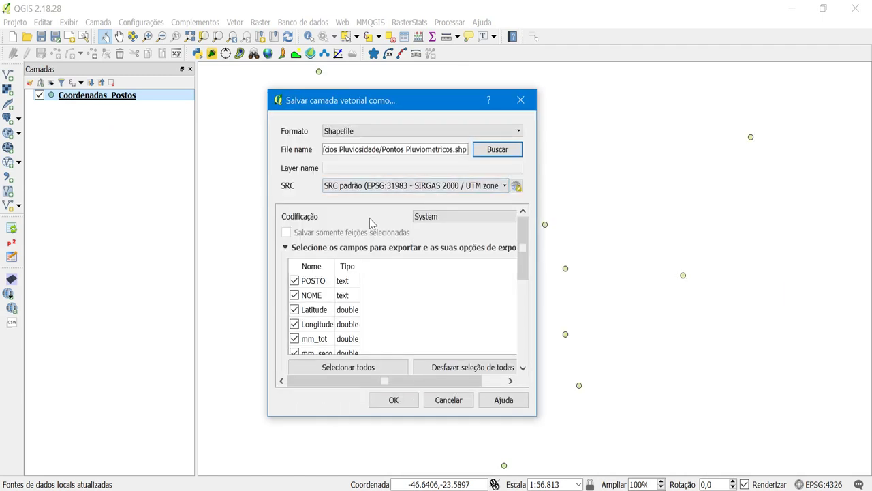
- Export the shapefile with all fields but without adding it to the map, and start a new empty project
{"action": "scroll", "coordinate": [371, 258], "scroll_direction": "down", "scroll_amount": 3}
{"action": "left_click", "coordinate": [287, 305]}
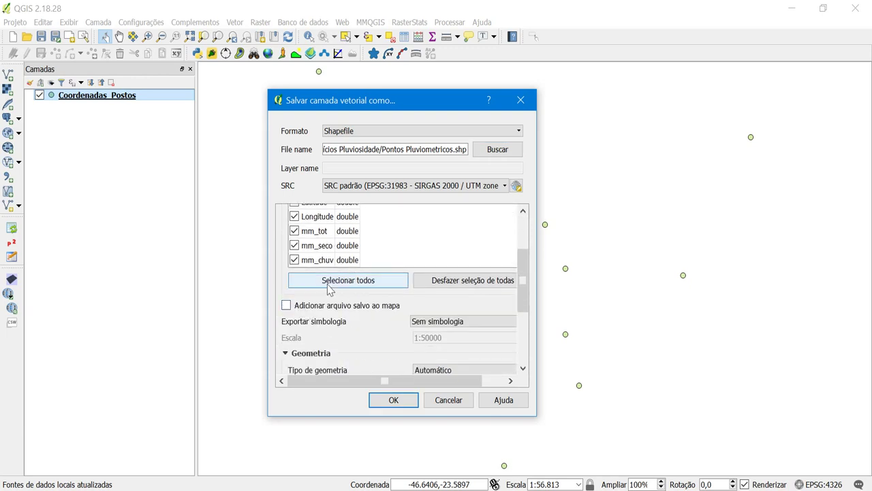
{"action": "scroll", "coordinate": [332, 287], "scroll_direction": "up", "scroll_amount": 4}
{"action": "scroll", "coordinate": [456, 288], "scroll_direction": "down", "scroll_amount": 3}
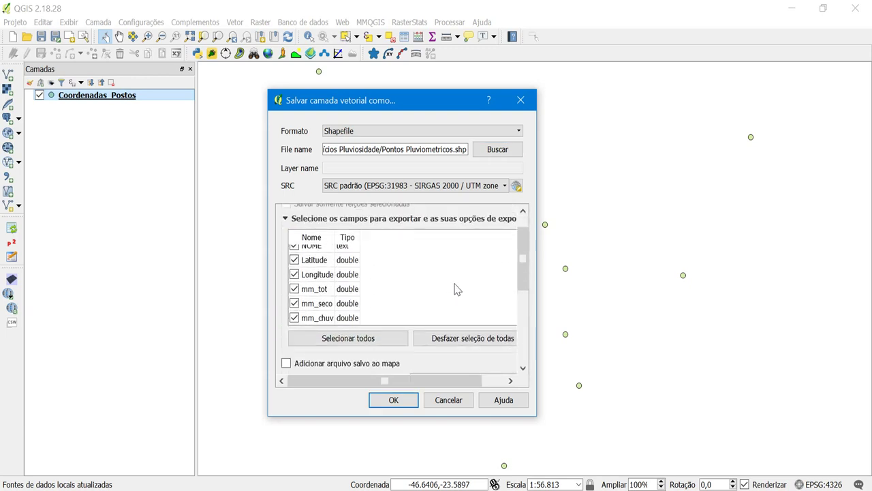
{"action": "scroll", "coordinate": [352, 276], "scroll_direction": "up", "scroll_amount": 2}
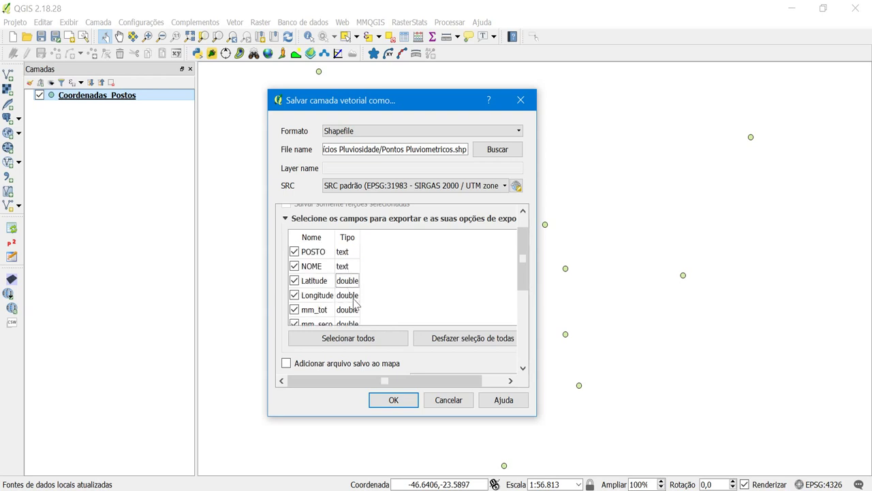
{"action": "scroll", "coordinate": [357, 282], "scroll_direction": "down", "scroll_amount": 5}
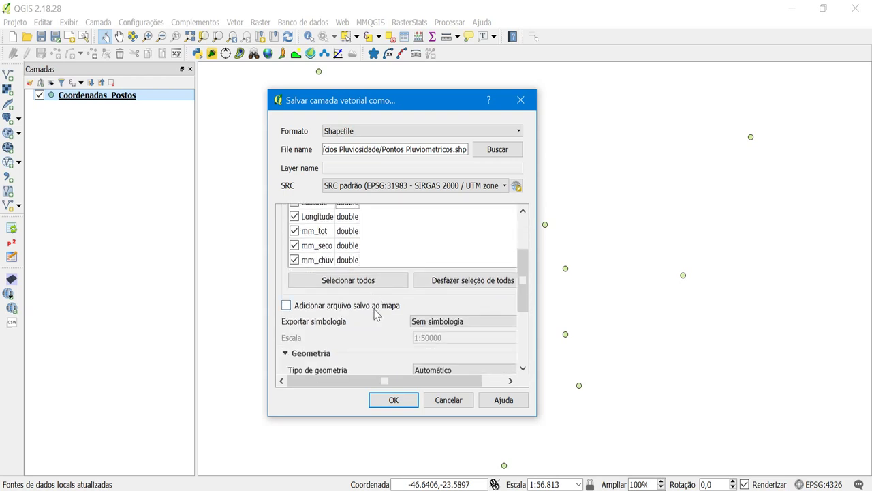
{"action": "left_click", "coordinate": [396, 400]}
{"action": "left_click", "coordinate": [401, 266]}
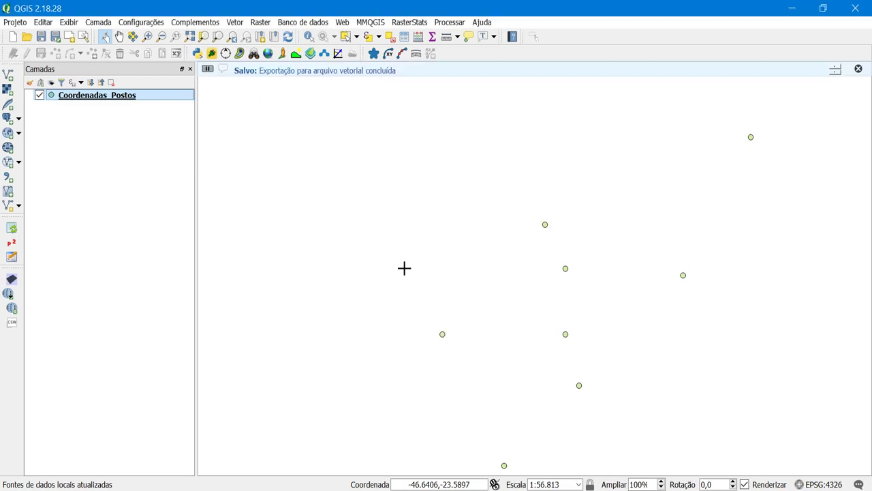
{"action": "left_click", "coordinate": [13, 36]}
{"action": "left_click", "coordinate": [437, 271]}
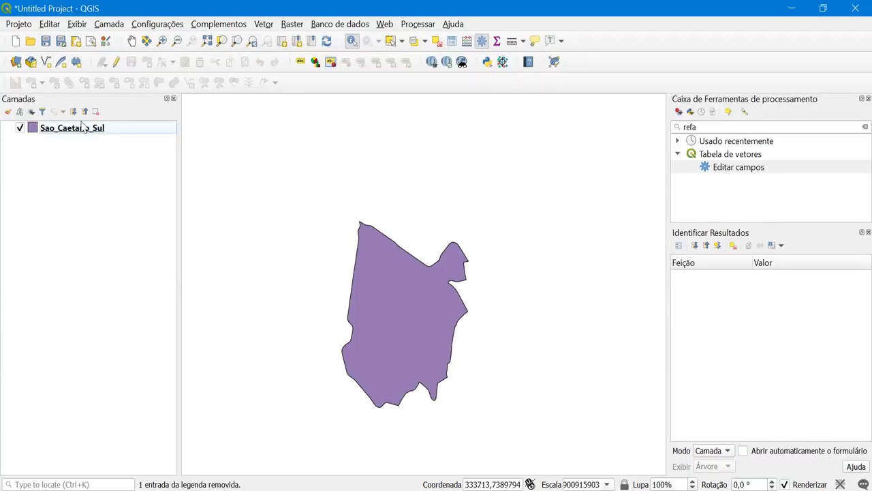
- Switch to the newer QGIS window and add Pontos Pluviometricos.shp as a vector layer above Sao_Caetano_Sul
{"action": "left_click", "coordinate": [83, 128]}
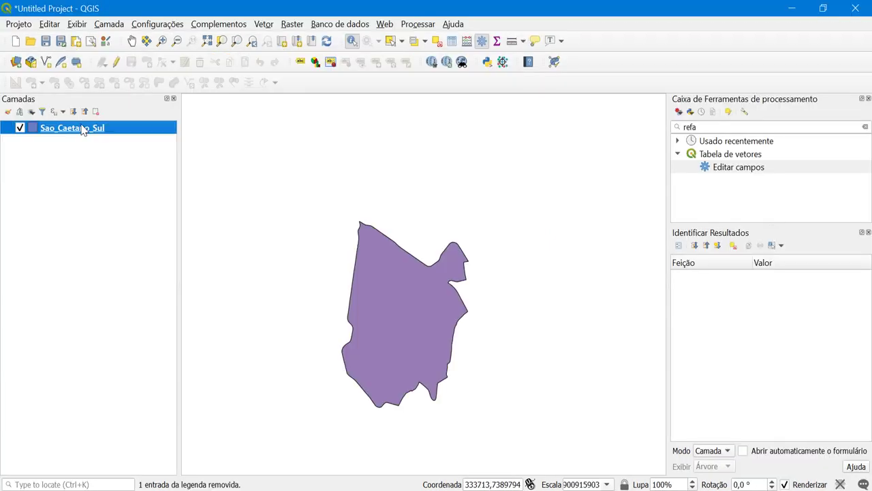
{"action": "left_click", "coordinate": [25, 58]}
{"action": "left_click", "coordinate": [648, 206]}
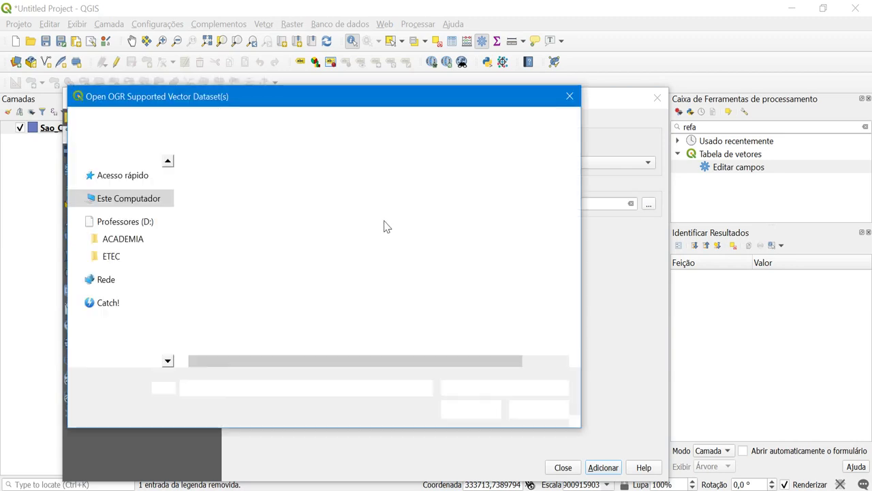
{"action": "key", "text": "Escape"}
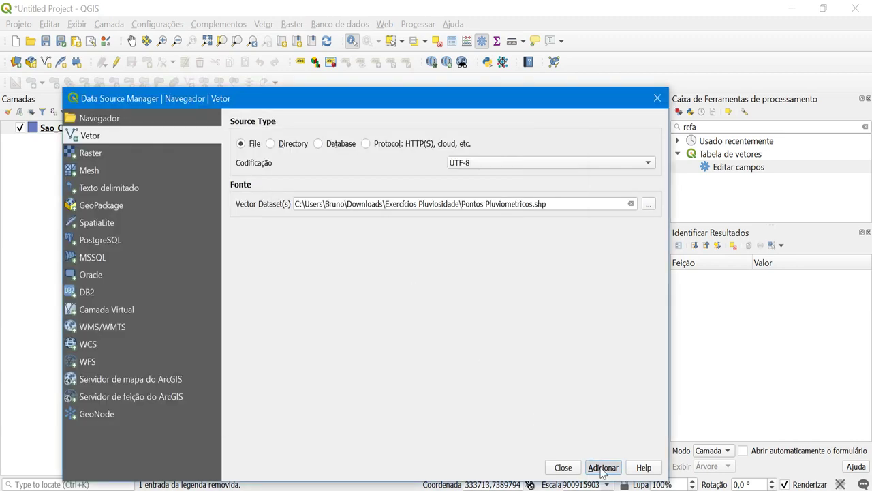
{"action": "left_click", "coordinate": [603, 468]}
{"action": "left_click", "coordinate": [563, 467]}
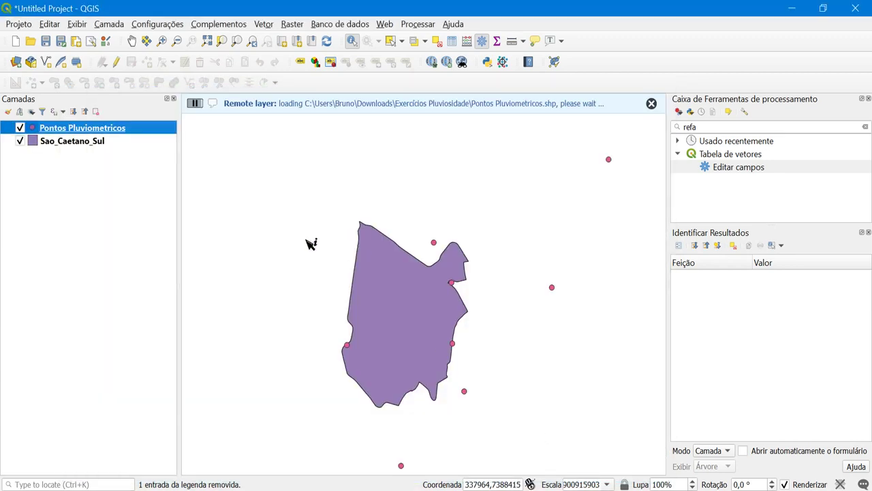
- Review the station names, coordinates and rainfall columns in the attribute table of Pontos Pluviometricos
{"action": "right_click", "coordinate": [126, 128]}
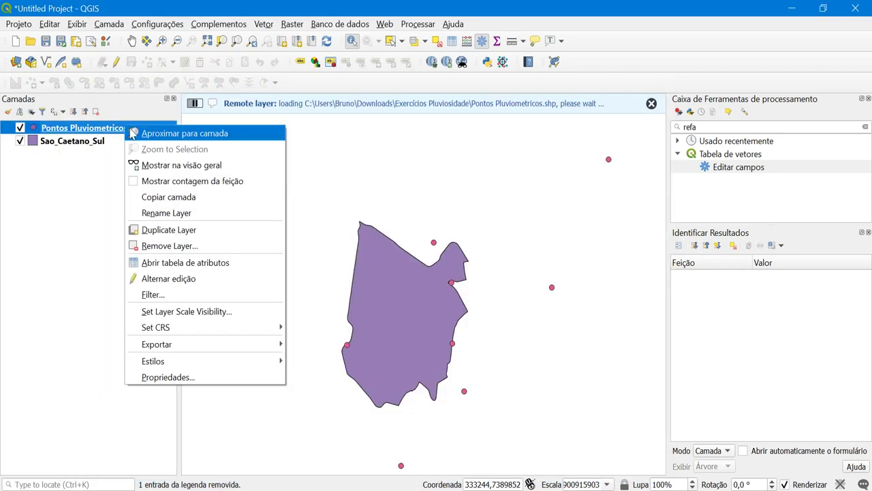
{"action": "left_click", "coordinate": [189, 262]}
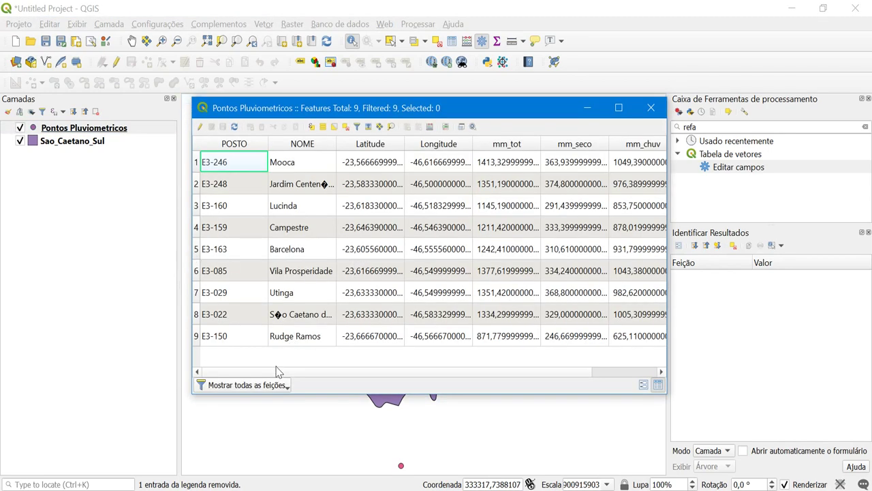
{"action": "left_click_drag", "start_coordinate": [277, 371], "coordinate": [312, 375]}
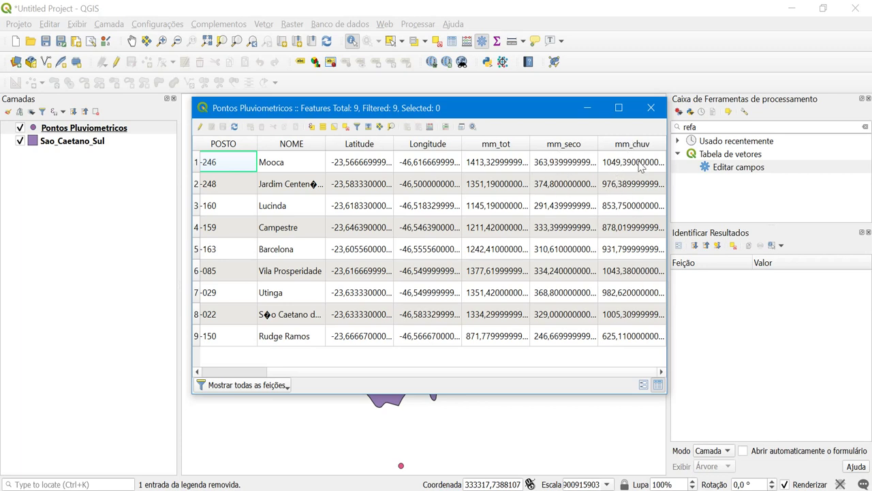
{"action": "left_click", "coordinate": [651, 108]}
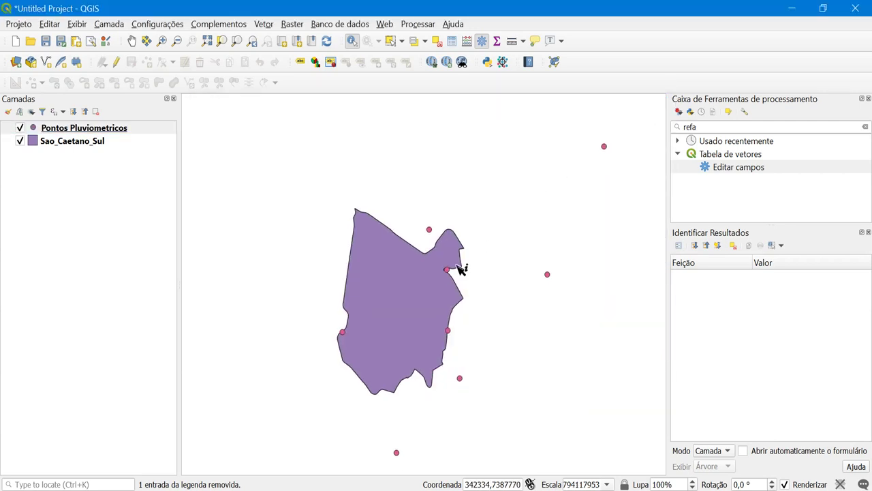
{"action": "left_click", "coordinate": [302, 489]}
{"action": "left_click", "coordinate": [238, 346]}
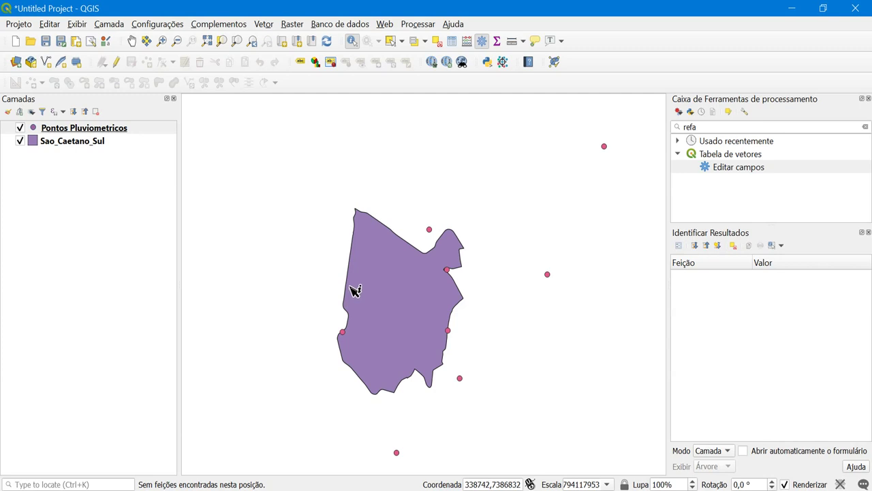
{"action": "left_click", "coordinate": [292, 24]}
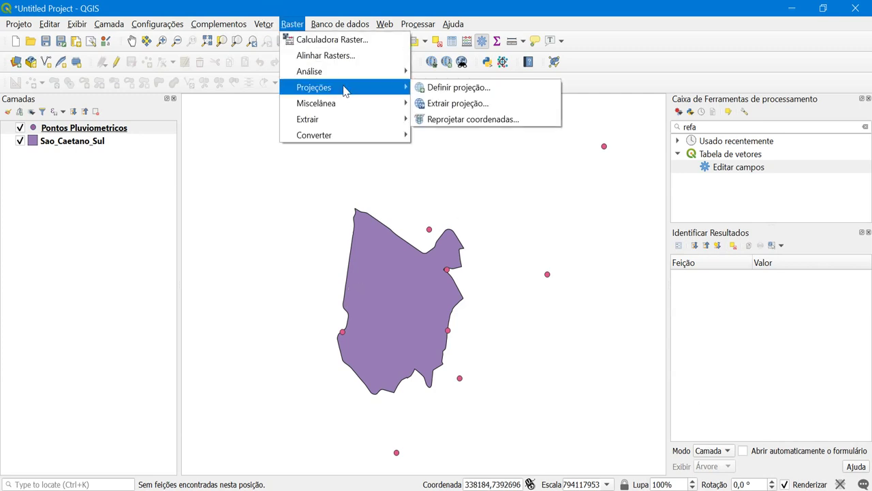
{"action": "mouse_move", "coordinate": [337, 113]}
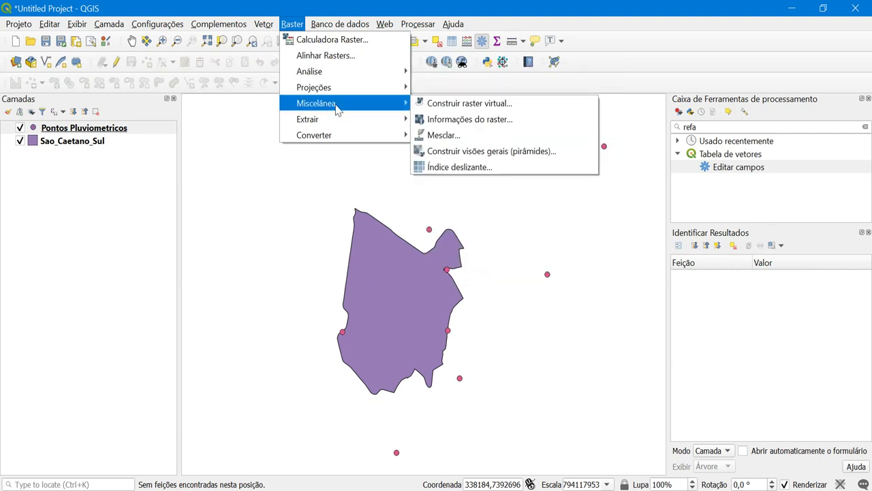
{"action": "mouse_move", "coordinate": [336, 93]}
{"action": "mouse_move", "coordinate": [336, 74]}
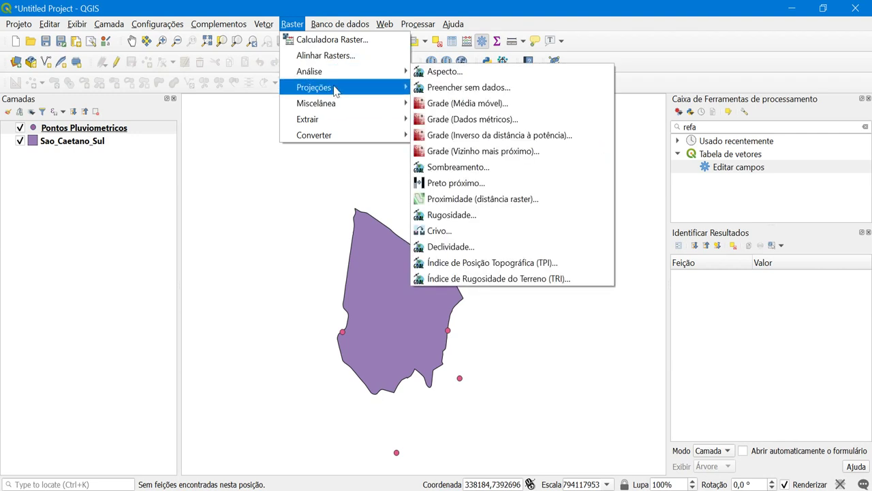
{"action": "mouse_move", "coordinate": [337, 135]}
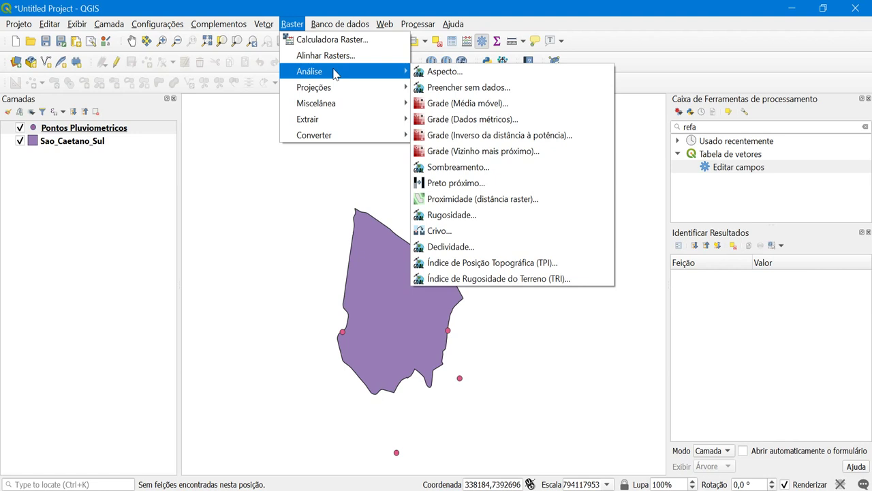
{"action": "left_click", "coordinate": [661, 123]}
- Search the processing tools for "idw" and open IDW Interpolation with Pontos Pluviometricos as the vector layer
{"action": "left_click", "coordinate": [707, 126]}
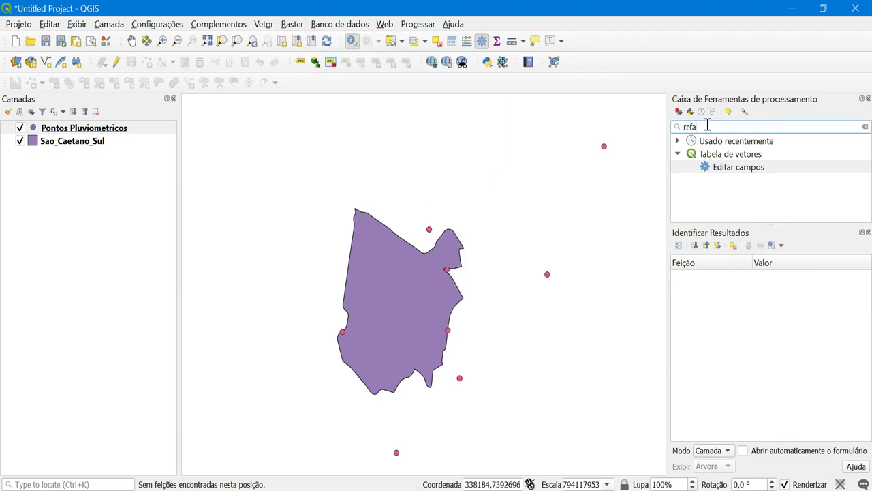
{"action": "type", "text": "idw"}
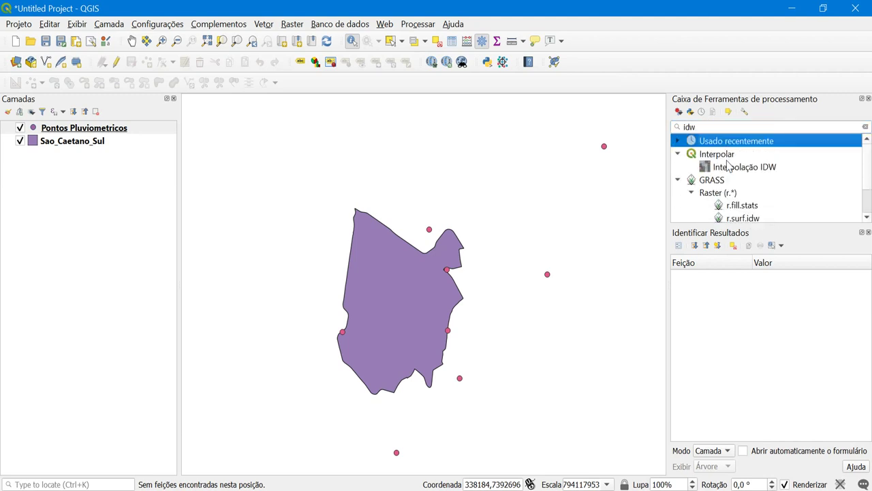
{"action": "double_click", "coordinate": [728, 167]}
{"action": "left_click_drag", "start_coordinate": [438, 78], "coordinate": [511, 51]}
{"action": "left_click", "coordinate": [491, 134]}
{"action": "left_click", "coordinate": [450, 103]}
{"action": "left_click", "coordinate": [430, 118]}
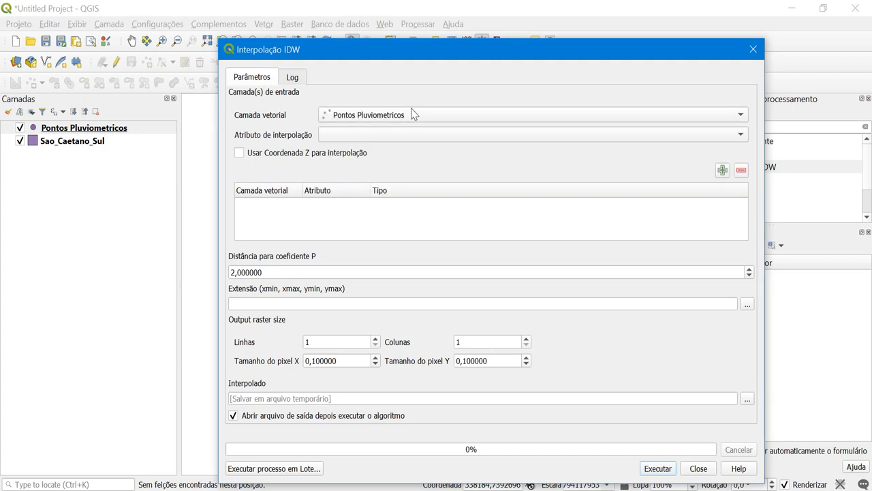
- Add the mm_tot attribute of Pontos Pluviometricos to the interpolation inputs, keeping the type as Pontos
{"action": "left_click", "coordinate": [411, 114]}
{"action": "left_click", "coordinate": [386, 134]}
{"action": "left_click", "coordinate": [362, 165]}
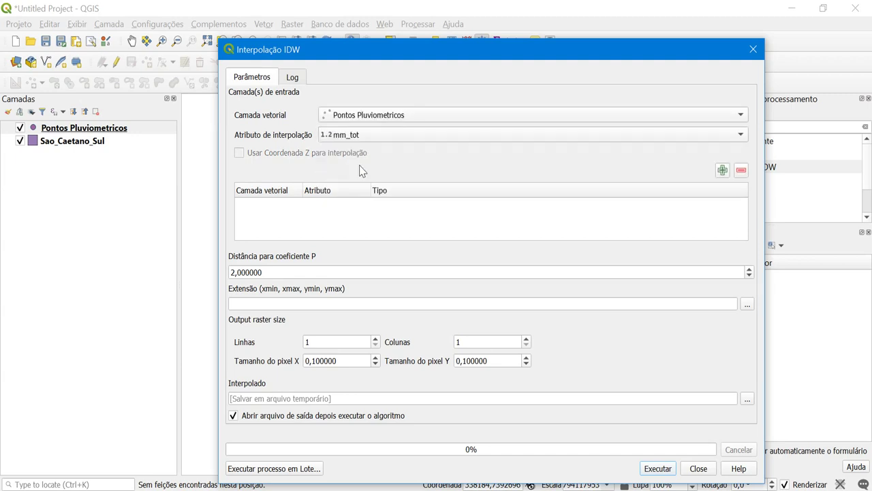
{"action": "left_click", "coordinate": [722, 169]}
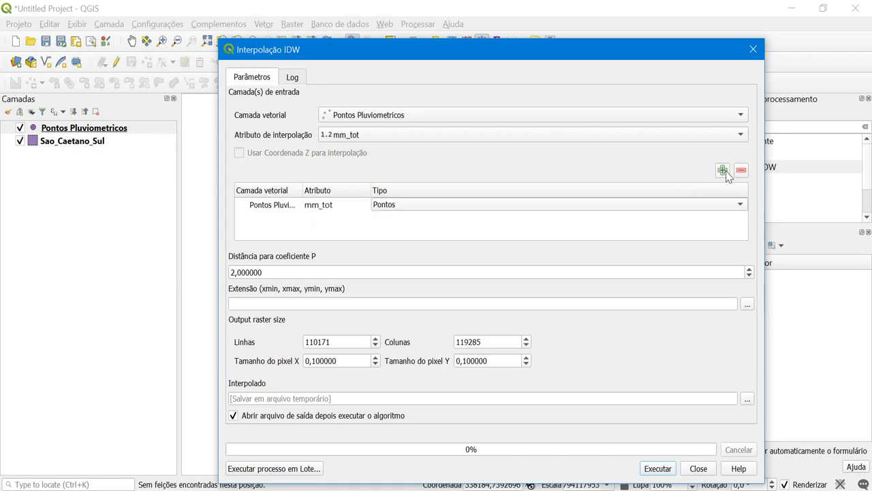
{"action": "left_click", "coordinate": [420, 206]}
{"action": "left_click", "coordinate": [393, 205]}
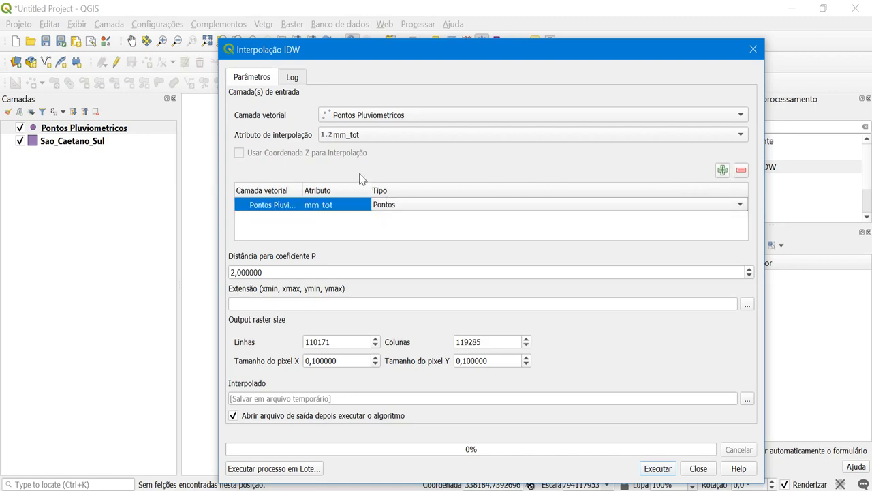
- Set the interpolation extent to that of the Sao_Caetano_Sul layer
{"action": "left_click_drag", "start_coordinate": [399, 48], "coordinate": [383, 25]}
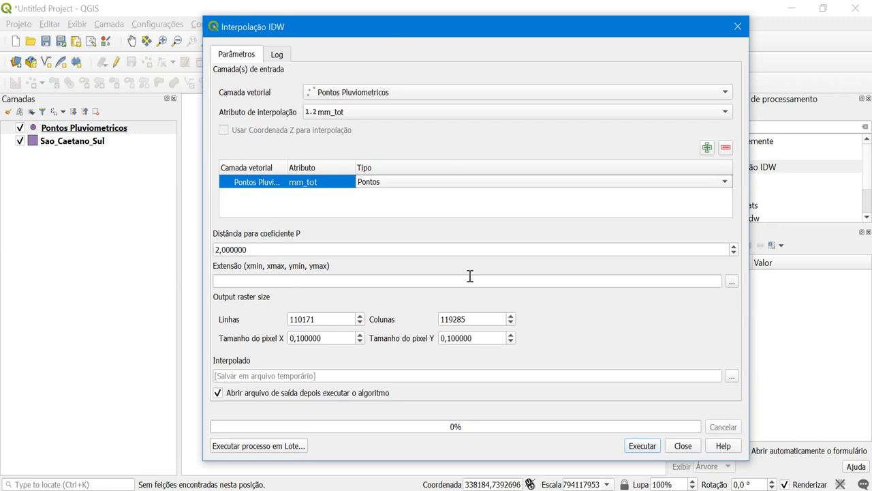
{"action": "left_click", "coordinate": [731, 281]}
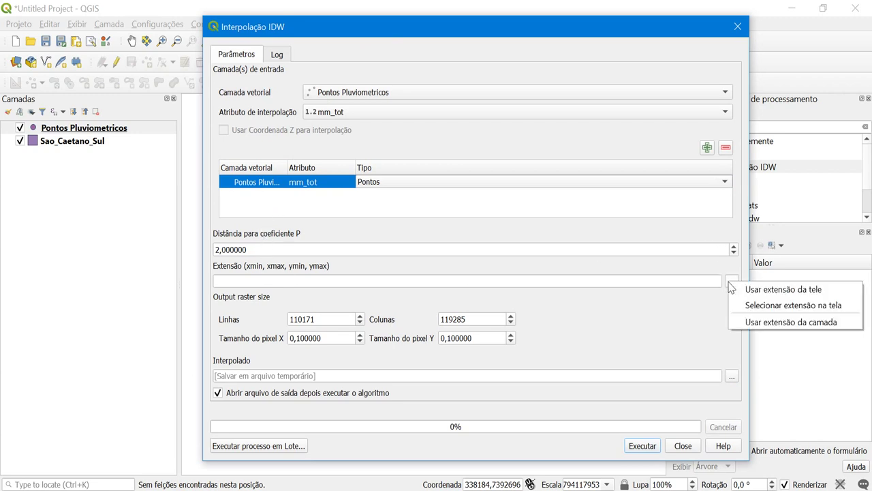
{"action": "left_click", "coordinate": [771, 322]}
{"action": "left_click", "coordinate": [524, 249]}
{"action": "left_click", "coordinate": [458, 263]}
{"action": "left_click", "coordinate": [491, 269]}
{"action": "left_click_drag", "start_coordinate": [459, 35], "coordinate": [421, 22]}
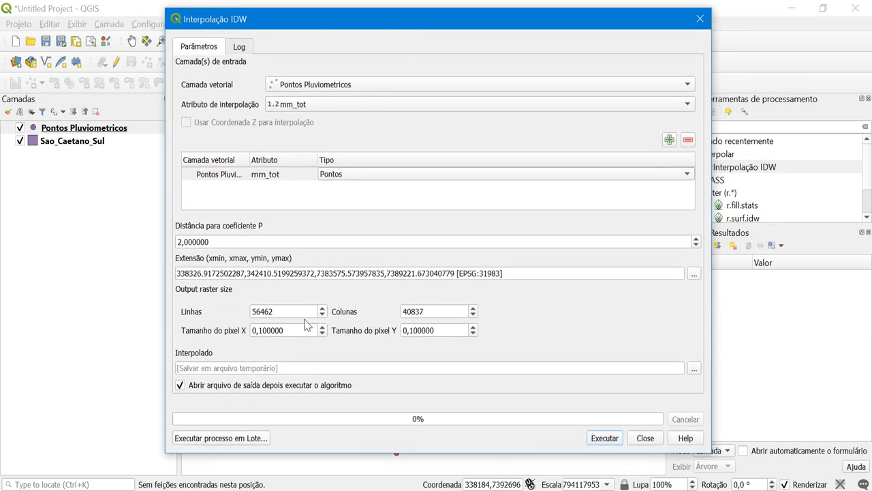
- Set the output pixel size to 10 in X and Y and run the IDW interpolation to a temporary file
{"action": "left_click_drag", "start_coordinate": [302, 330], "coordinate": [252, 330]}
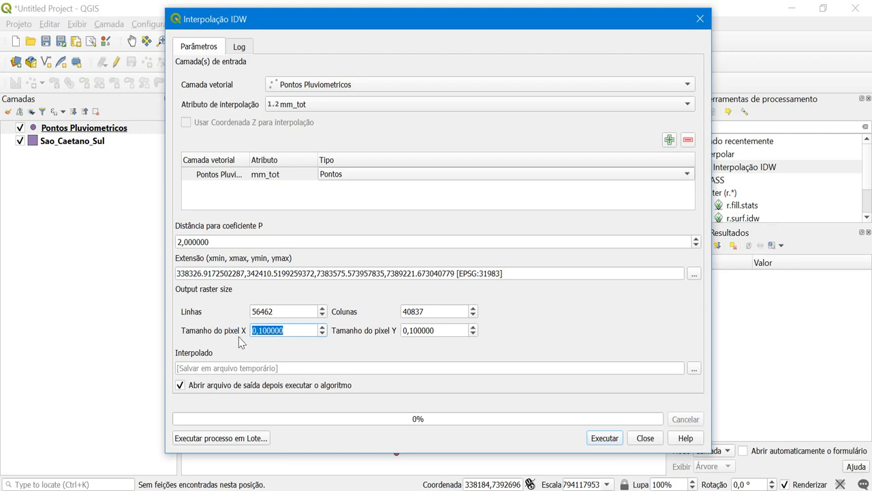
{"action": "type", "text": "10"}
{"action": "key", "text": "Tab"}
{"action": "key", "text": "Tab"}
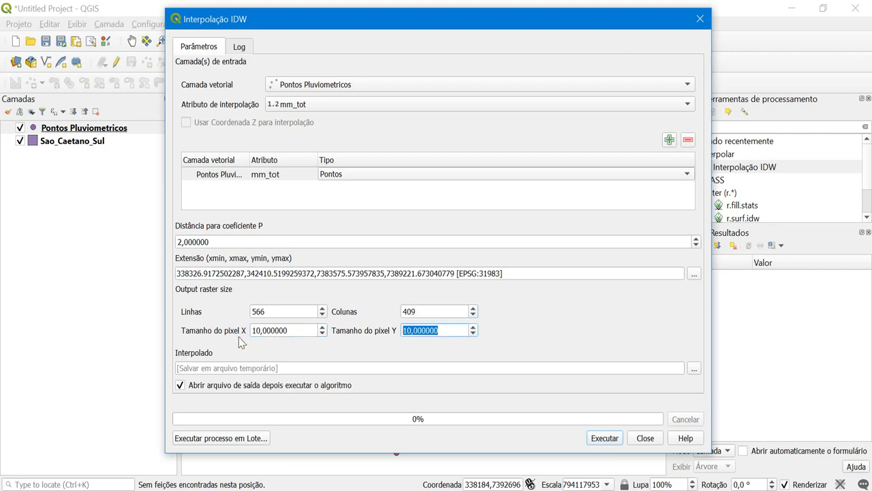
{"action": "type", "text": "10"}
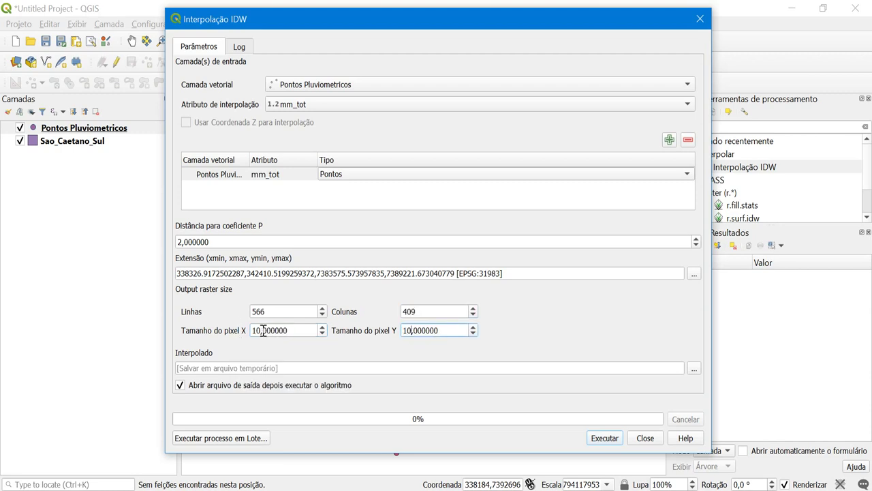
{"action": "left_click", "coordinate": [604, 437]}
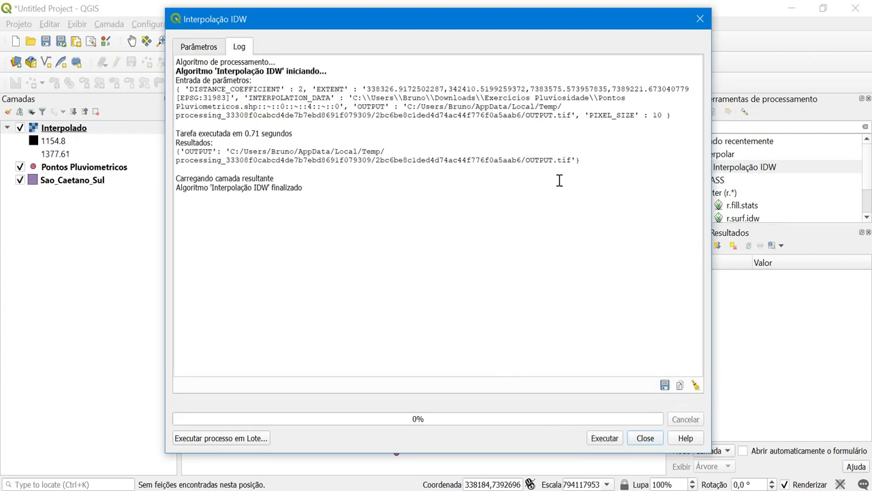
{"action": "left_click", "coordinate": [699, 19]}
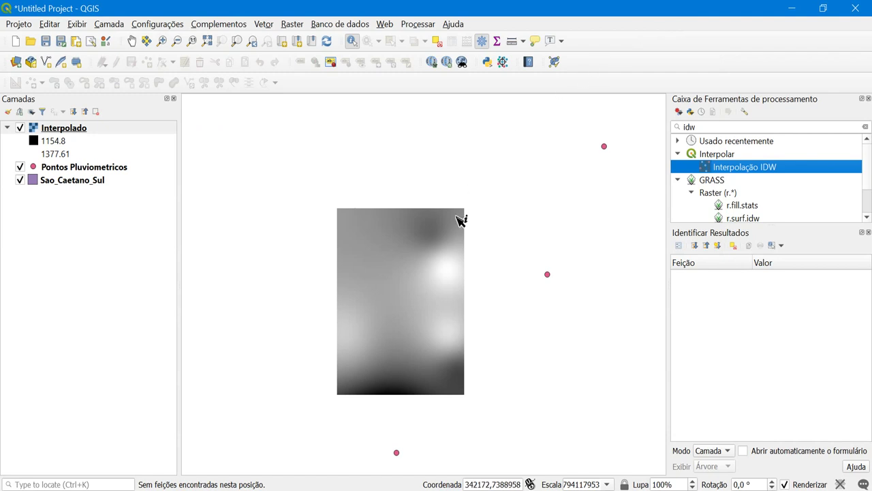
- Move the Sao_Caetano_Sul layer above the interpolated raster and compare their coverage on the map
{"action": "mouse_move", "coordinate": [64, 185]}
{"action": "left_mouse_down"}
{"action": "mouse_move", "coordinate": [81, 143]}
{"action": "mouse_move", "coordinate": [72, 126]}
{"action": "left_mouse_up"}
{"action": "scroll", "coordinate": [447, 287], "scroll_direction": "up", "scroll_amount": 1}
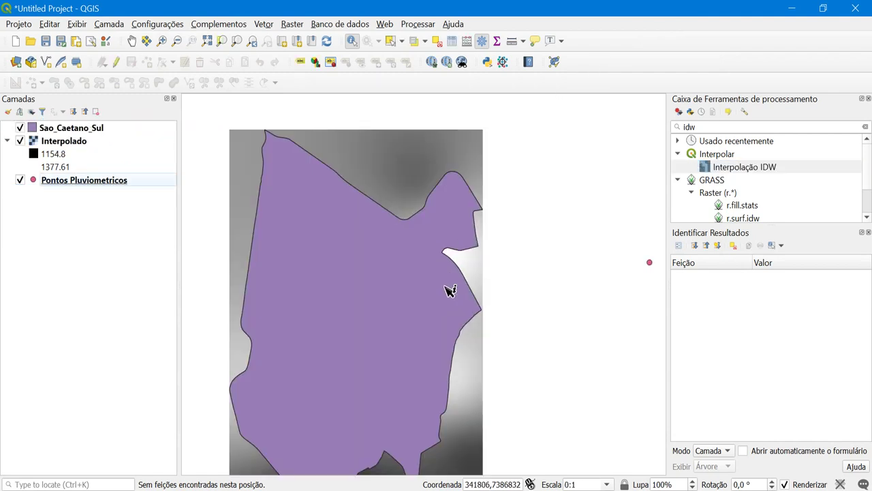
{"action": "scroll", "coordinate": [492, 220], "scroll_direction": "down", "scroll_amount": 1}
{"action": "scroll", "coordinate": [454, 248], "scroll_direction": "up", "scroll_amount": 1}
{"action": "scroll", "coordinate": [463, 240], "scroll_direction": "down", "scroll_amount": 1}
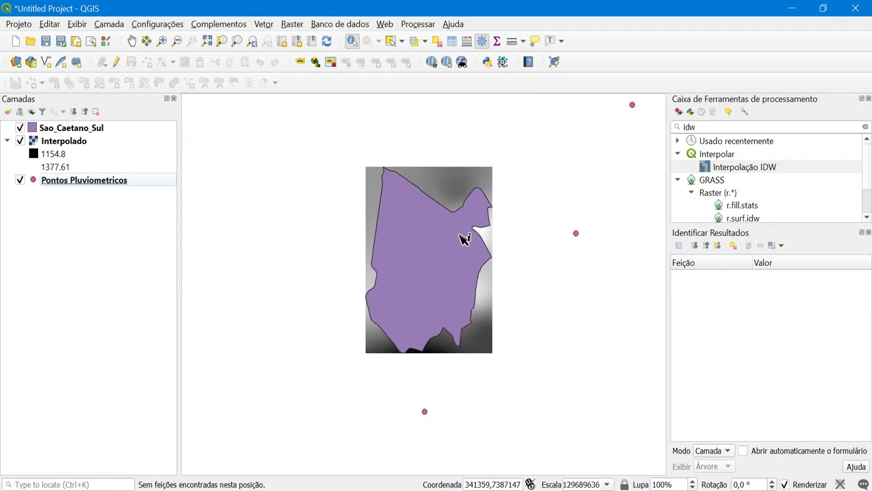
{"action": "scroll", "coordinate": [463, 238], "scroll_direction": "up", "scroll_amount": 1}
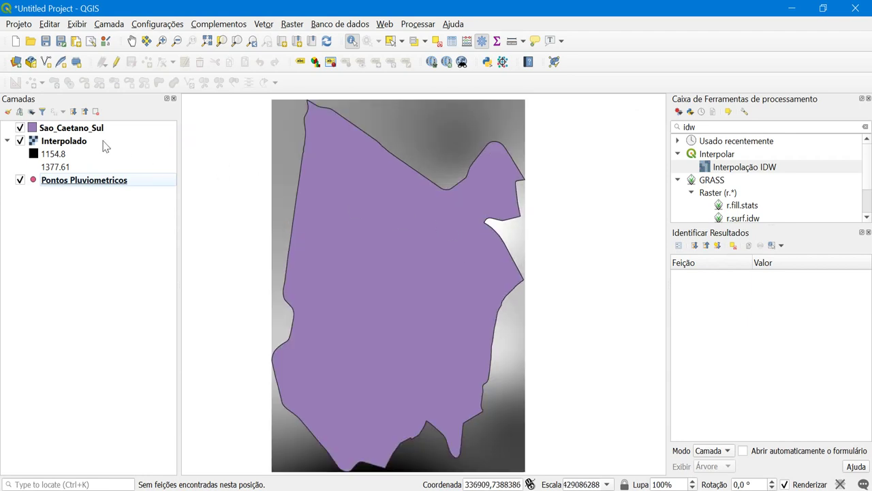
- Export the Interpolado raster as GeoTIFF total.tif in Downloads, in EPSG:31983 SIRGAS 2000 / UTM zone 23S, and add it to the map
{"action": "right_click", "coordinate": [80, 143]}
{"action": "mouse_move", "coordinate": [136, 331]}
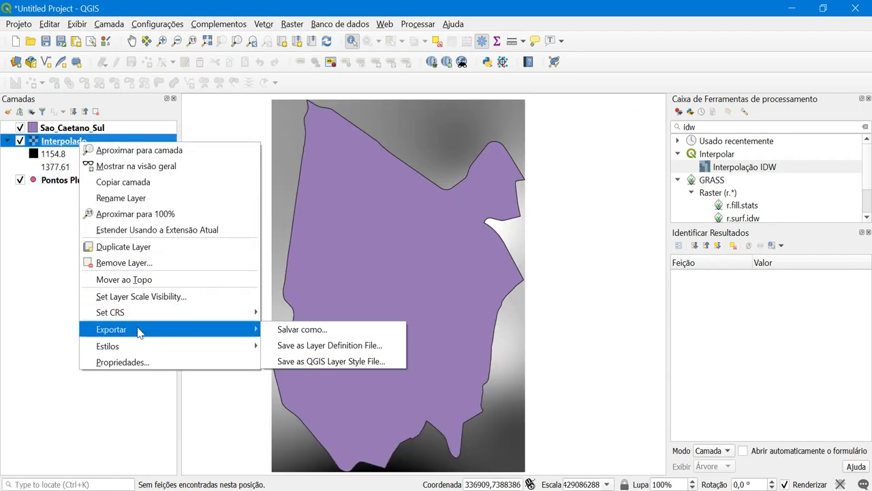
{"action": "left_click", "coordinate": [281, 332]}
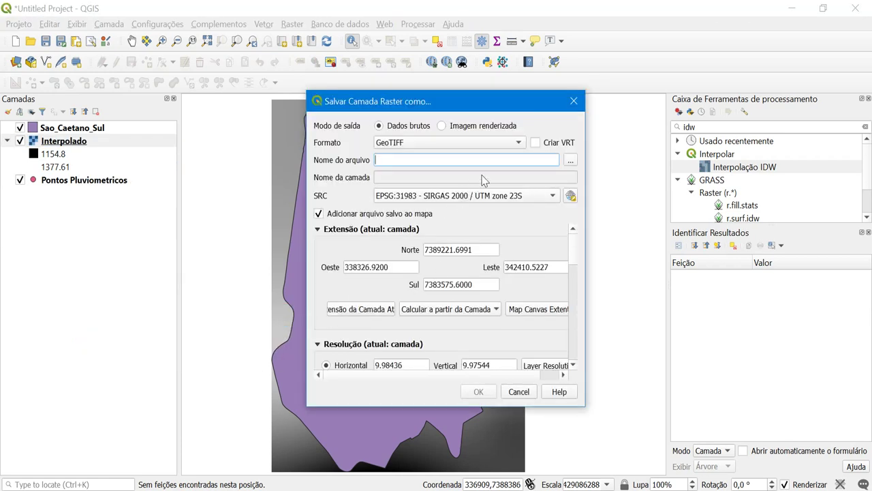
{"action": "left_click", "coordinate": [570, 159]}
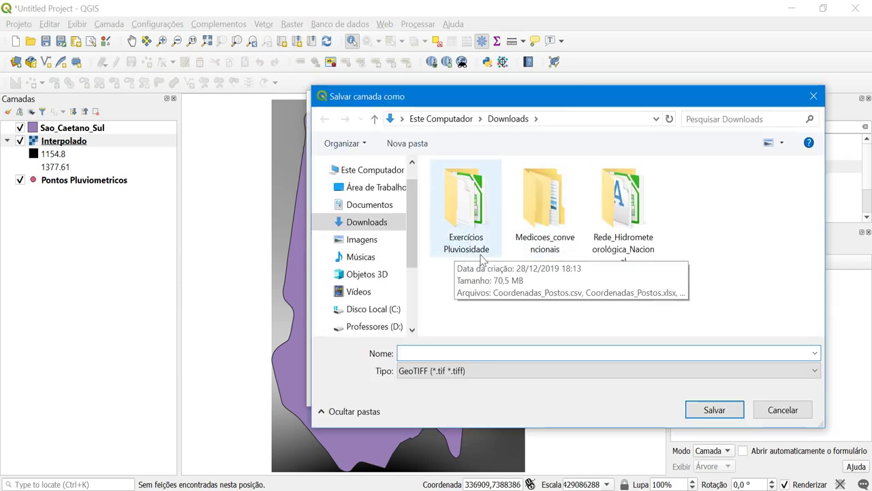
{"action": "left_click", "coordinate": [446, 350]}
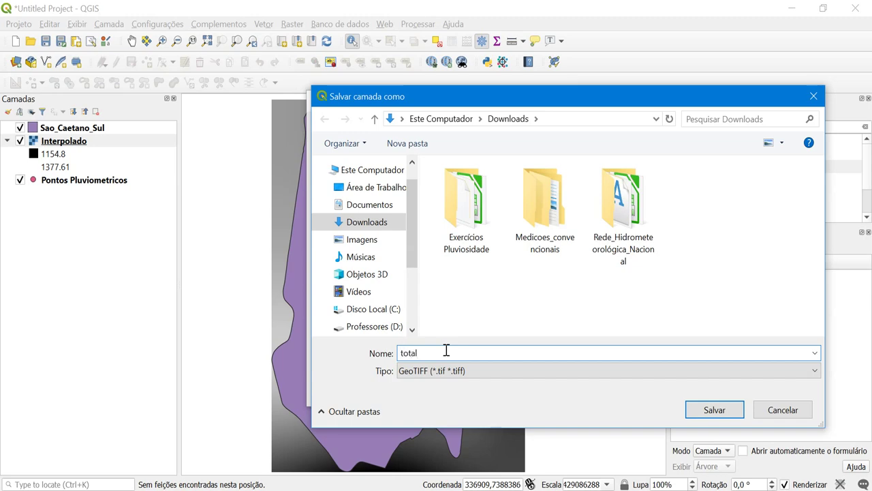
{"action": "left_click", "coordinate": [714, 409]}
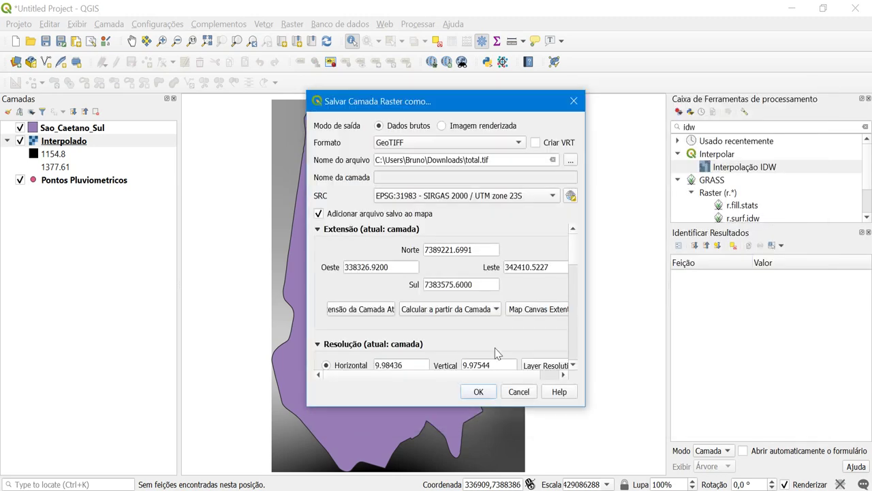
{"action": "left_click", "coordinate": [477, 391]}
- Remove the temporary Interpolado layer from the project
{"action": "left_click", "coordinate": [65, 182]}
{"action": "right_click", "coordinate": [65, 184]}
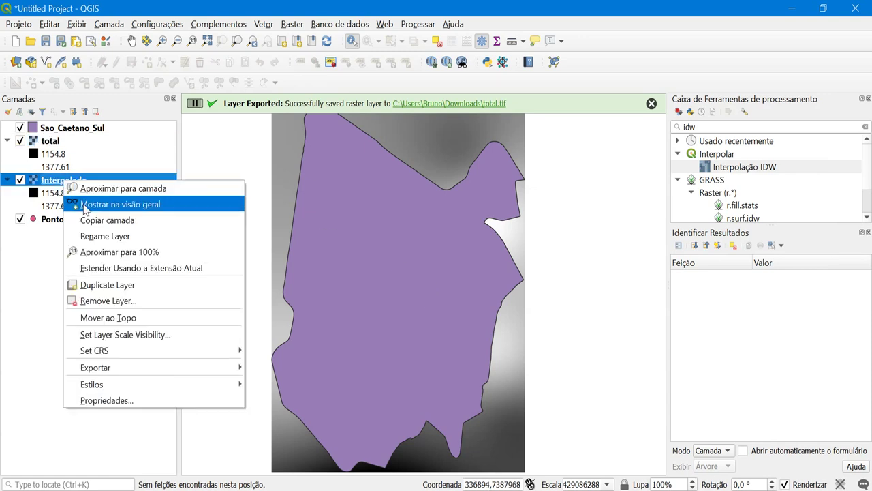
{"action": "left_click", "coordinate": [88, 300]}
{"action": "left_click", "coordinate": [449, 270]}
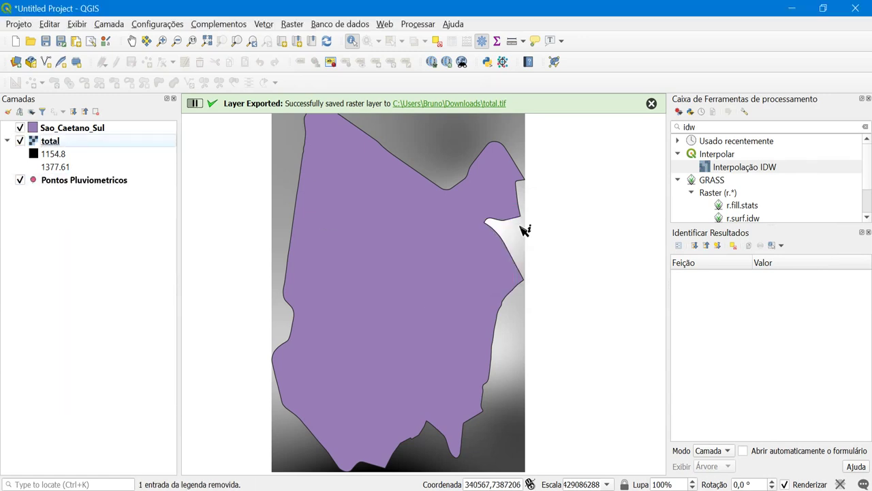
- Start another IDW interpolation and add the mm_seco attribute of Pontos Pluviometricos as its input data
{"action": "double_click", "coordinate": [750, 169]}
{"action": "left_click", "coordinate": [345, 125]}
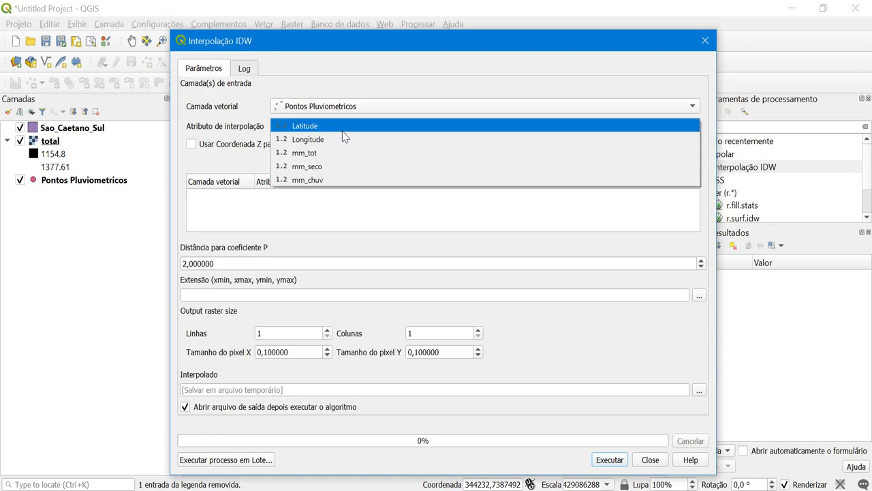
{"action": "left_click", "coordinate": [326, 167]}
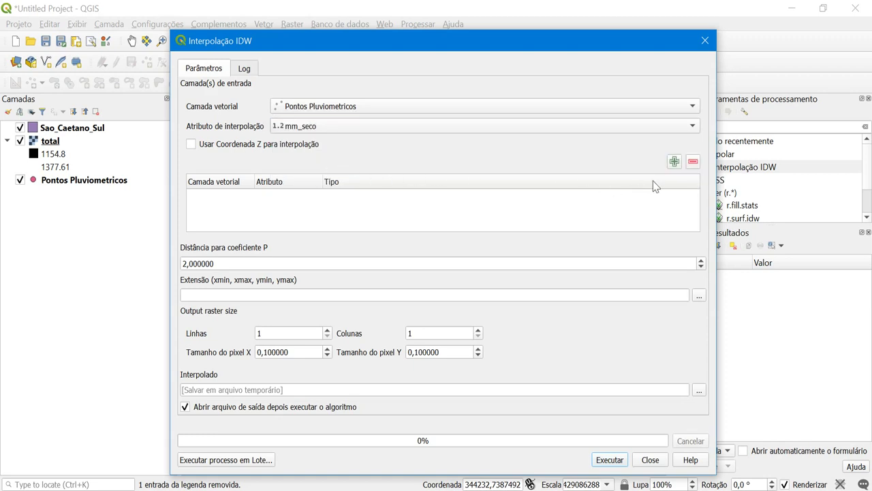
{"action": "left_click", "coordinate": [673, 162]}
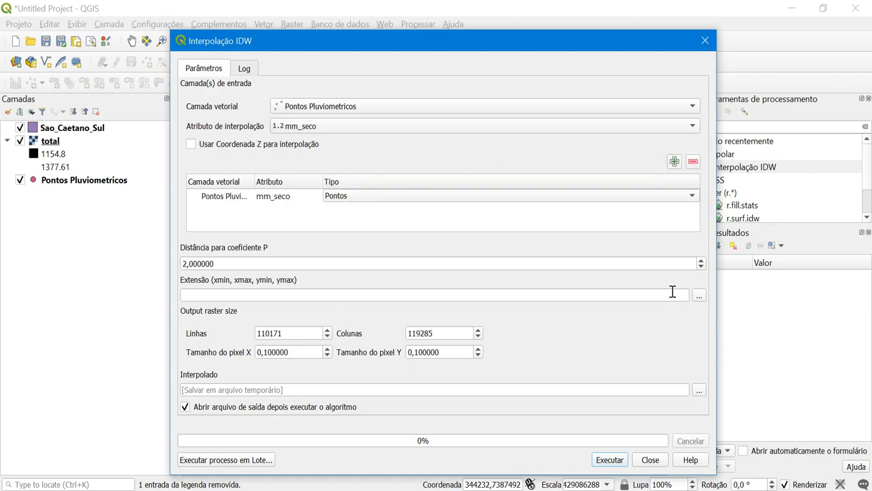
- Use the extent of the Sao_Caetano_Sul layer for the mm_seco interpolation
{"action": "left_click", "coordinate": [699, 295]}
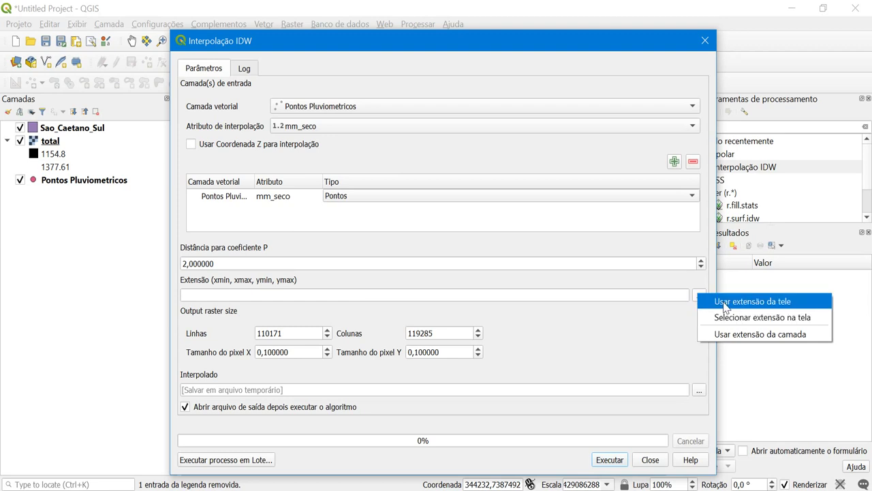
{"action": "left_click", "coordinate": [722, 334]}
{"action": "left_click", "coordinate": [468, 269]}
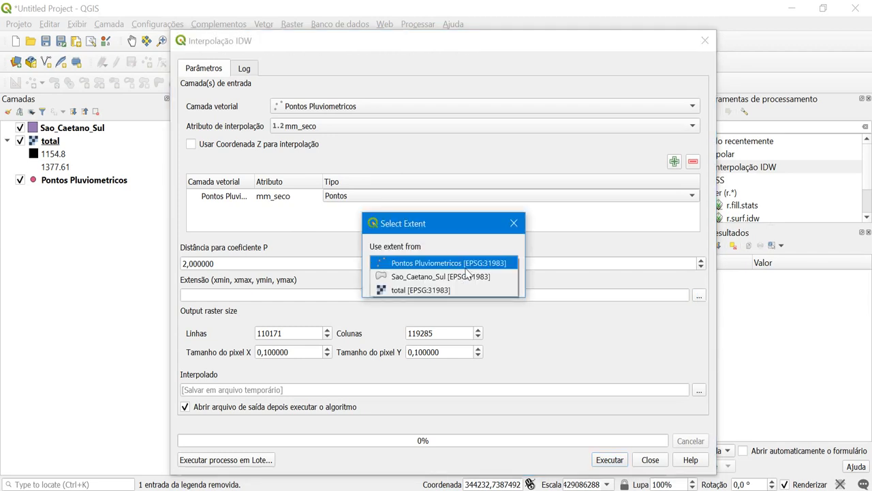
{"action": "left_click", "coordinate": [428, 277]}
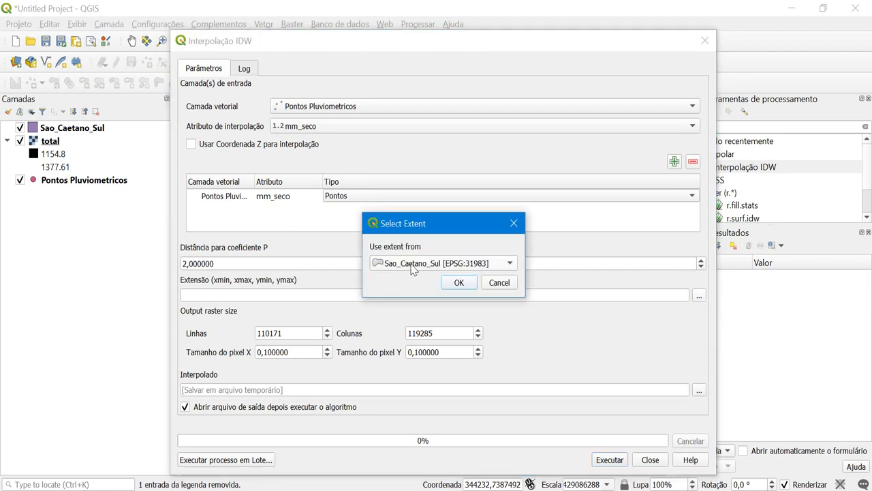
{"action": "left_click", "coordinate": [459, 282]}
- Set the pixel size of the mm_seco interpolation to 10 in X and Y and run it to a temporary file
{"action": "double_click", "coordinate": [297, 351]}
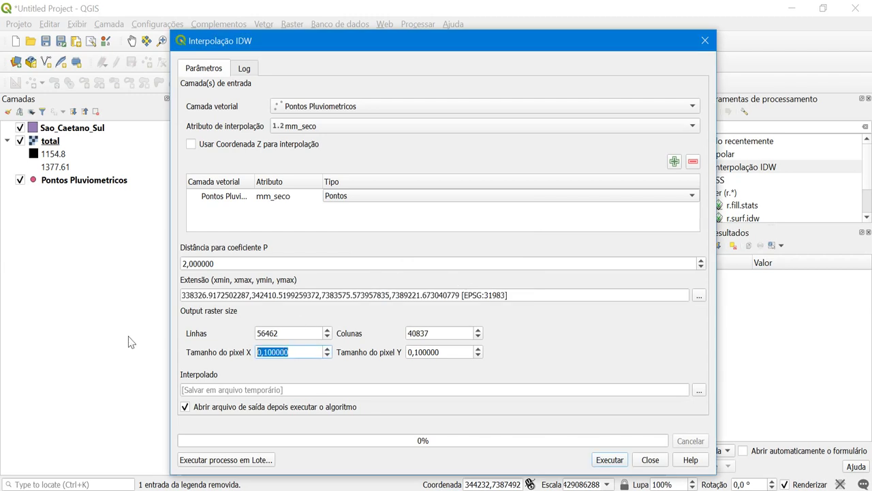
{"action": "type", "text": "10"}
{"action": "key", "text": "Tab"}
{"action": "key", "text": "Tab"}
{"action": "type", "text": "10"}
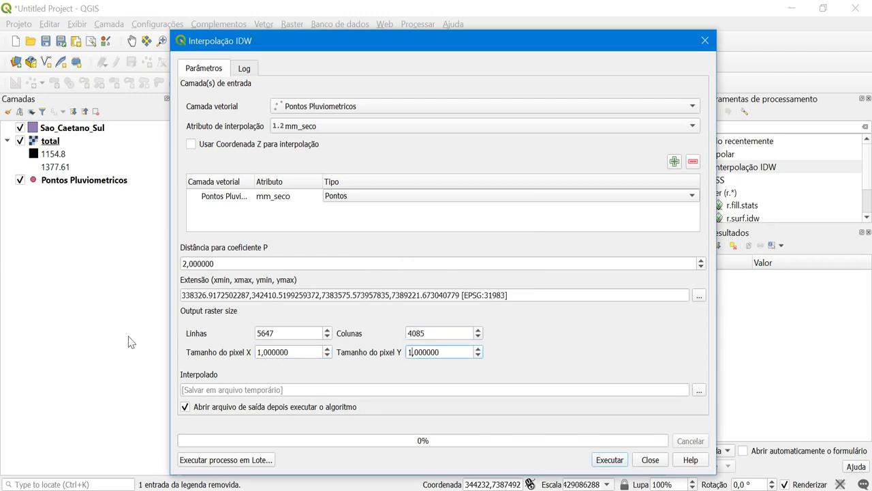
{"action": "left_click", "coordinate": [599, 460]}
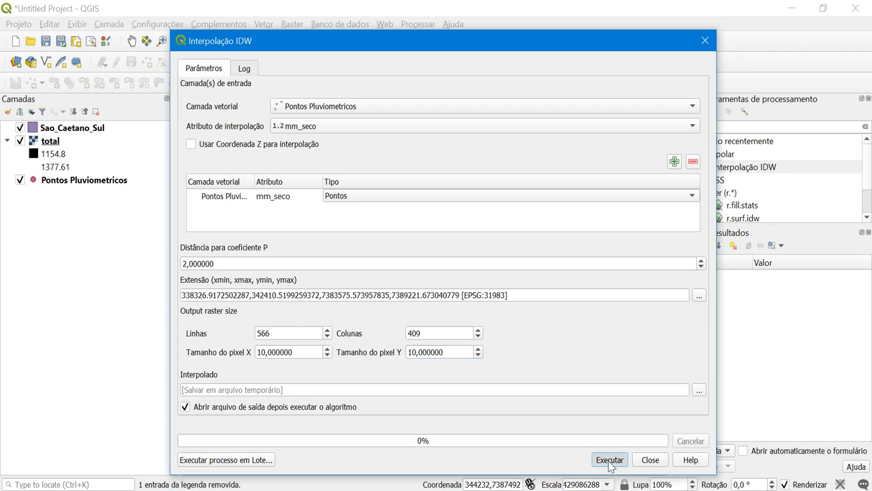
{"action": "left_click", "coordinate": [648, 460]}
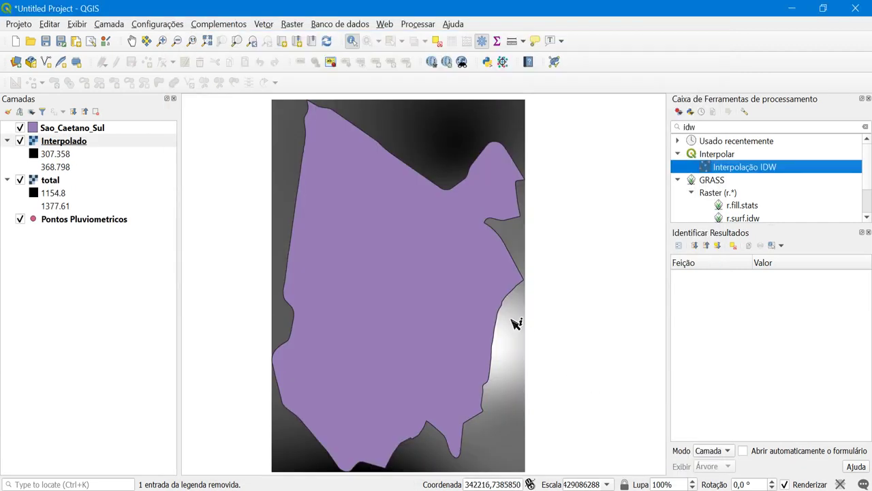
- Export the Interpolado raster as GeoTIFF seco.tif in Downloads, in EPSG:31983 SIRGAS 2000 / UTM zone 23S, and add it to the map
{"action": "right_click", "coordinate": [71, 142]}
{"action": "mouse_move", "coordinate": [112, 338]}
{"action": "left_click", "coordinate": [283, 332]}
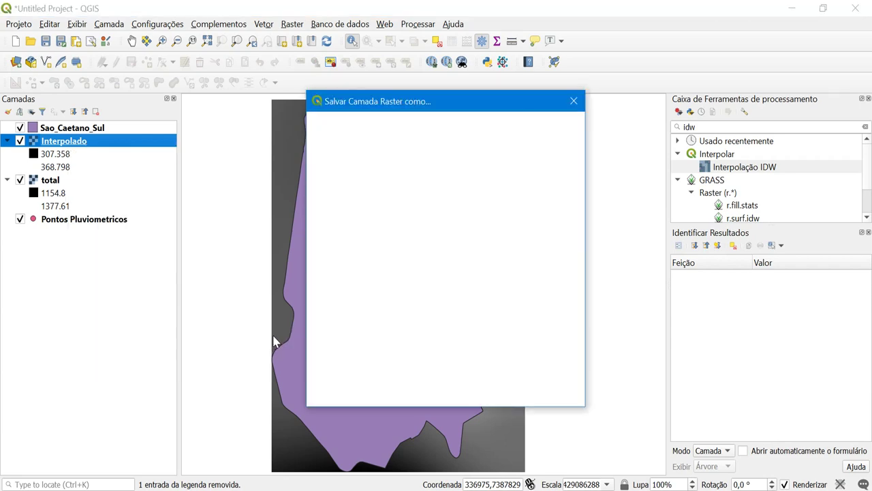
{"action": "left_click", "coordinate": [571, 160]}
{"action": "type", "text": "sers\\Bruno\\Downloads\\se"}
{"action": "type", "text": "co"}
{"action": "key", "text": "Return"}
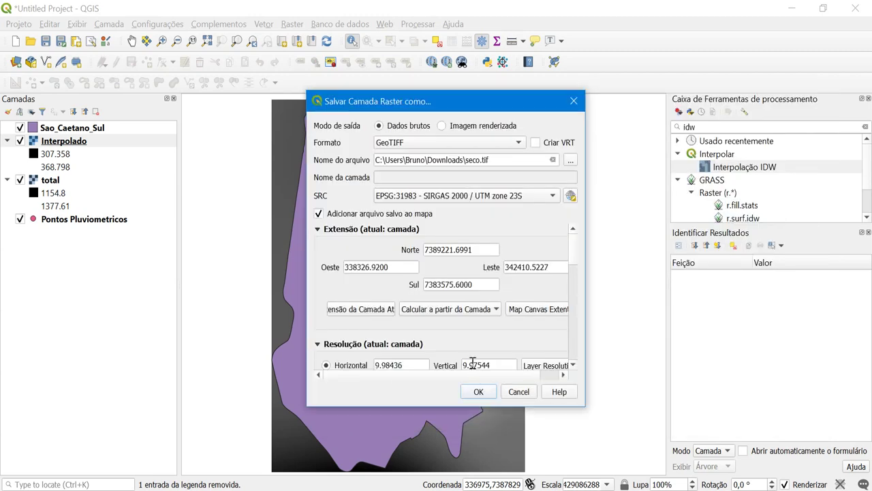
{"action": "key", "text": "Return"}
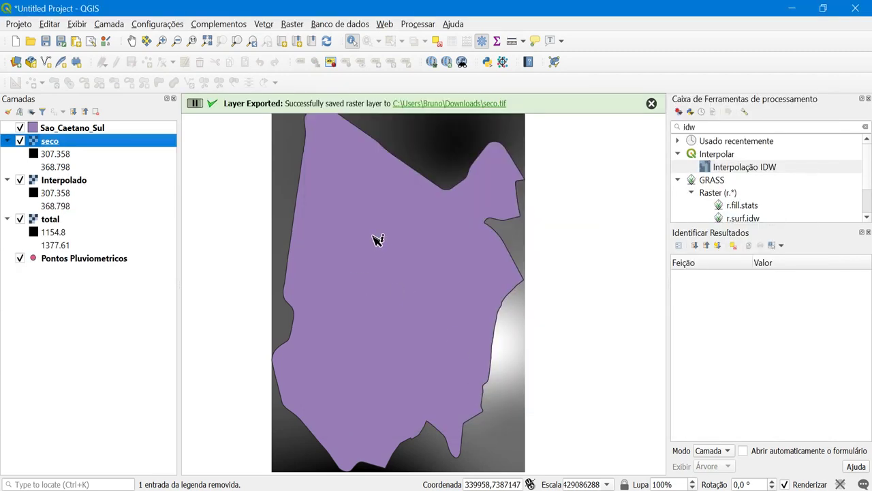
{"action": "left_click", "coordinate": [651, 104]}
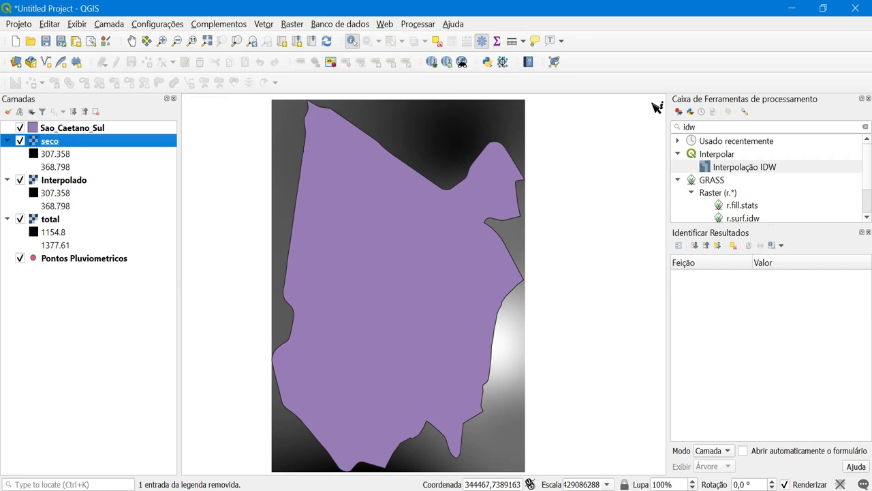
- Start a new IDW interpolation and add the mm_chuv attribute of Pontos Pluviometricos as its input data
{"action": "double_click", "coordinate": [740, 167]}
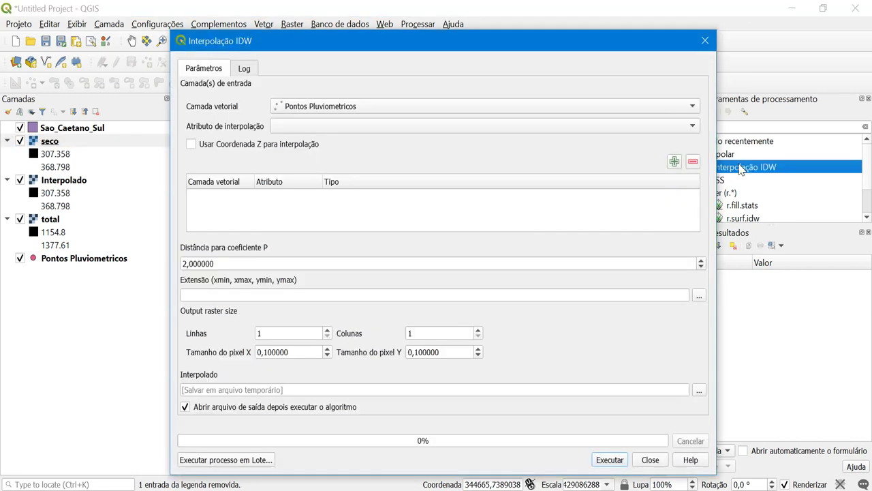
{"action": "left_click", "coordinate": [449, 107]}
{"action": "left_click", "coordinate": [402, 108]}
{"action": "left_click", "coordinate": [607, 127]}
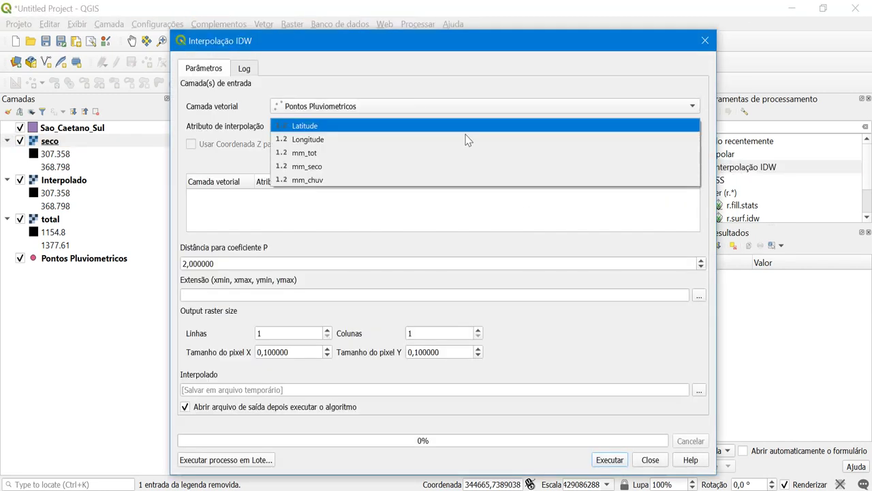
{"action": "left_click", "coordinate": [321, 182]}
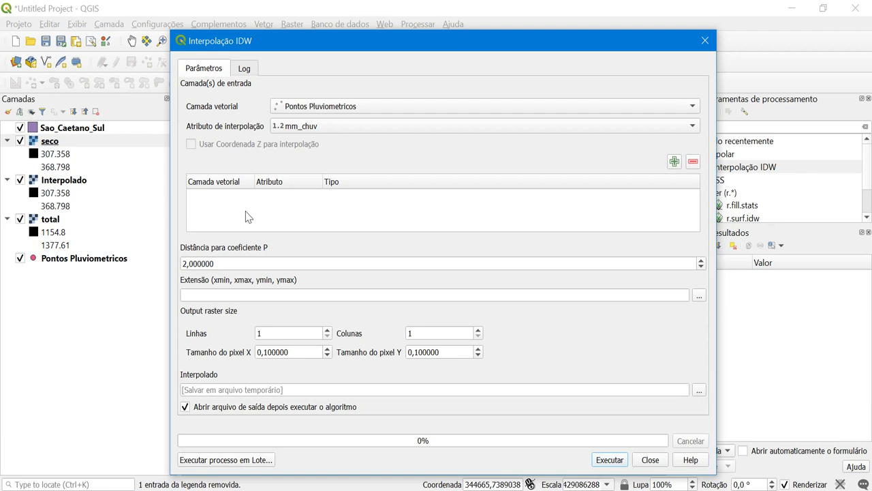
{"action": "left_click", "coordinate": [674, 162]}
- Set the output pixel size of the mm_chuv interpolation to 10 in X and Y
{"action": "left_click_drag", "start_coordinate": [295, 351], "coordinate": [181, 328]}
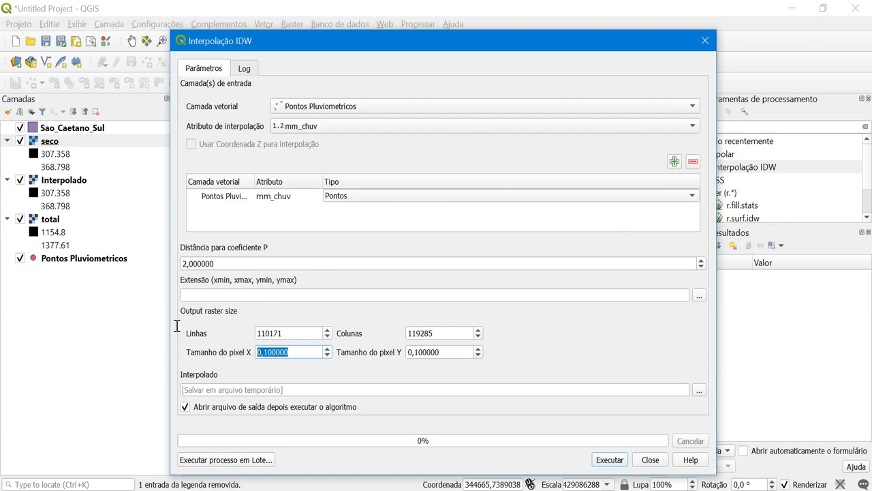
{"action": "type", "text": "10"}
{"action": "key", "text": "Tab"}
{"action": "key", "text": "Tab"}
{"action": "type", "text": "10"}
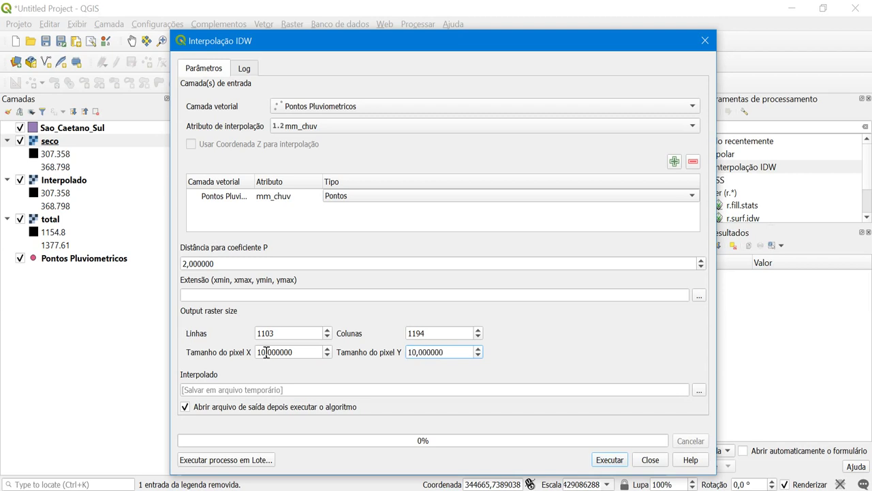
{"action": "left_click_drag", "start_coordinate": [302, 352], "coordinate": [235, 352]}
{"action": "type", "text": "10"}
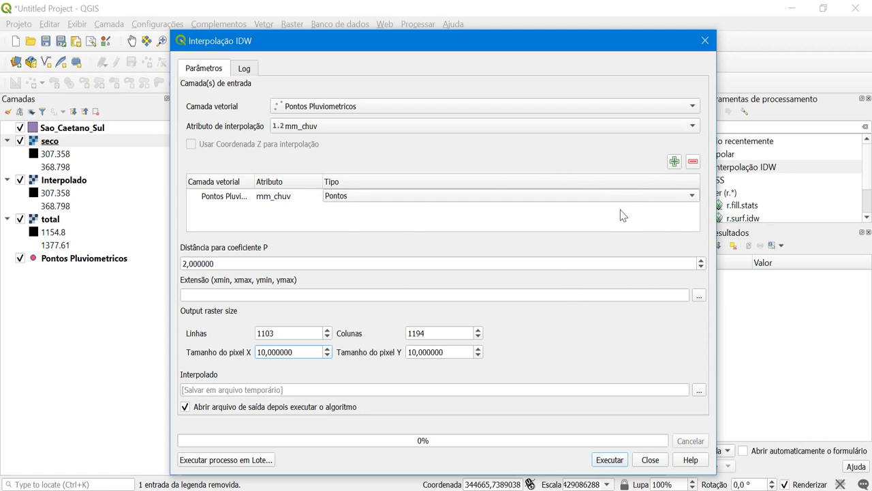
- Set the interpolation output to the file chuvoso.tif in Downloads and try to run the algorithm
{"action": "left_click", "coordinate": [699, 390]}
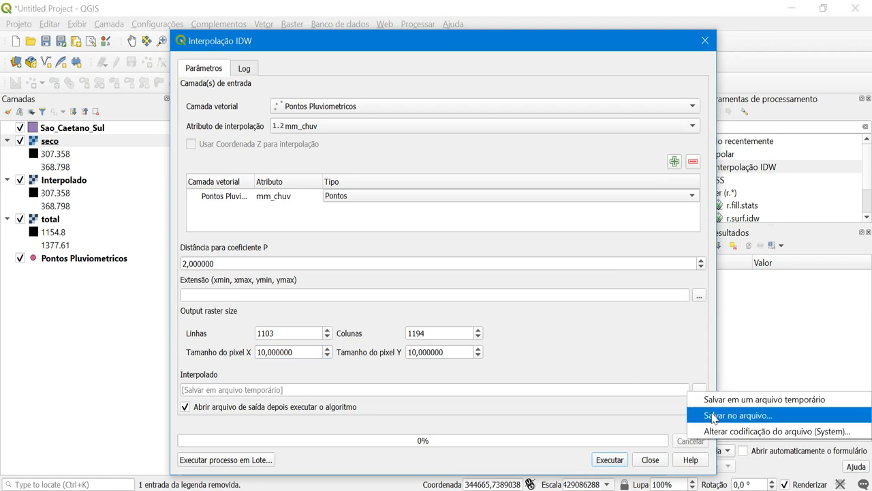
{"action": "left_click", "coordinate": [571, 370]}
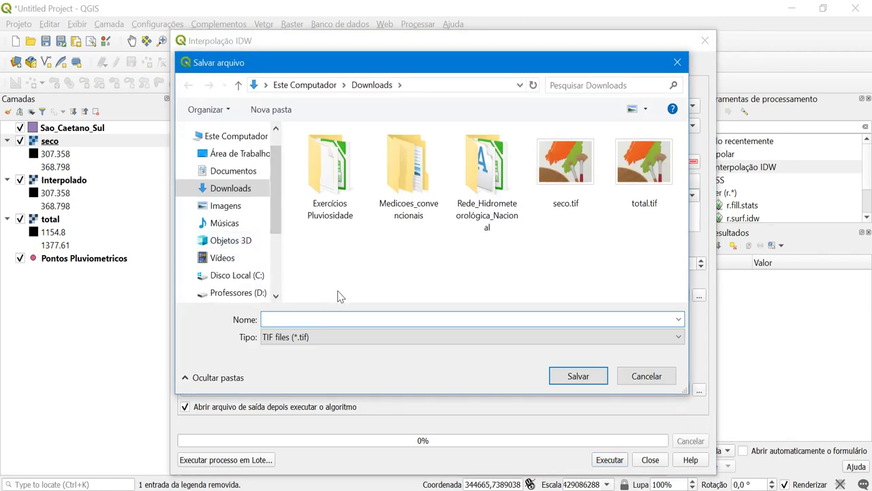
{"action": "type", "text": "chuvoso"}
{"action": "key", "text": "Return"}
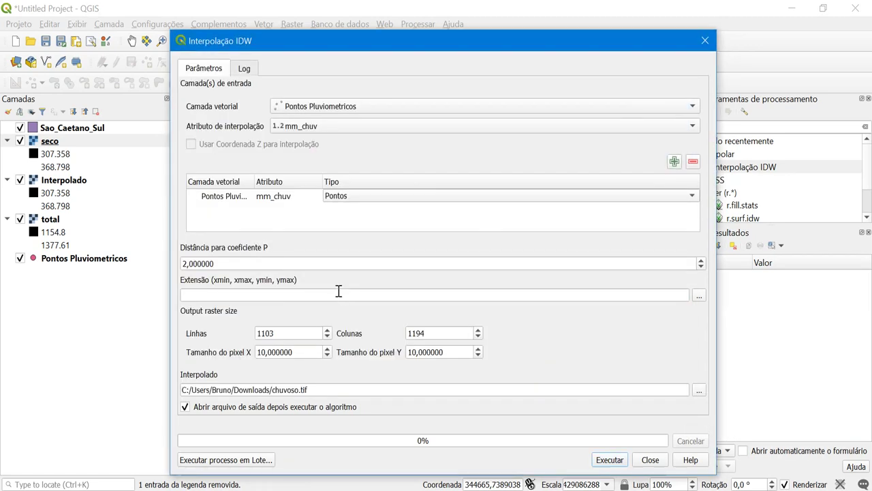
{"action": "left_click", "coordinate": [608, 461]}
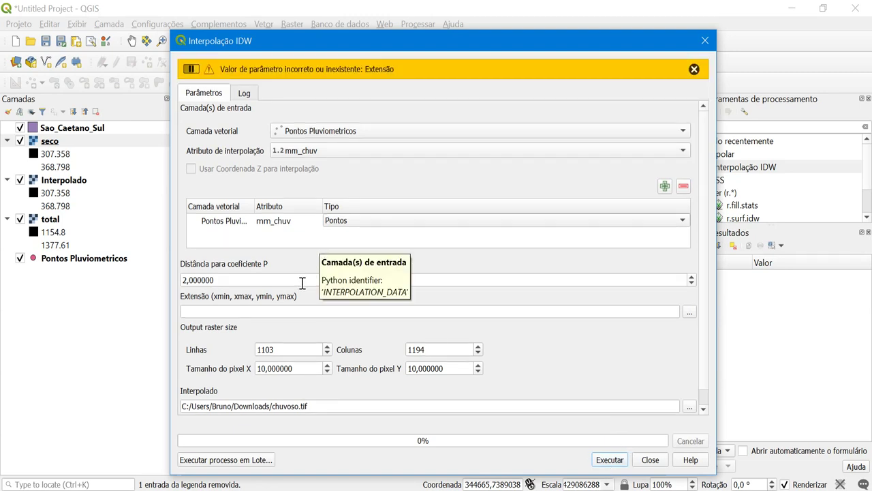
- Use the Sao_Caetano_Sul layer's extent for the mm_chuv interpolation, run it and close the dialog
{"action": "left_click", "coordinate": [297, 308]}
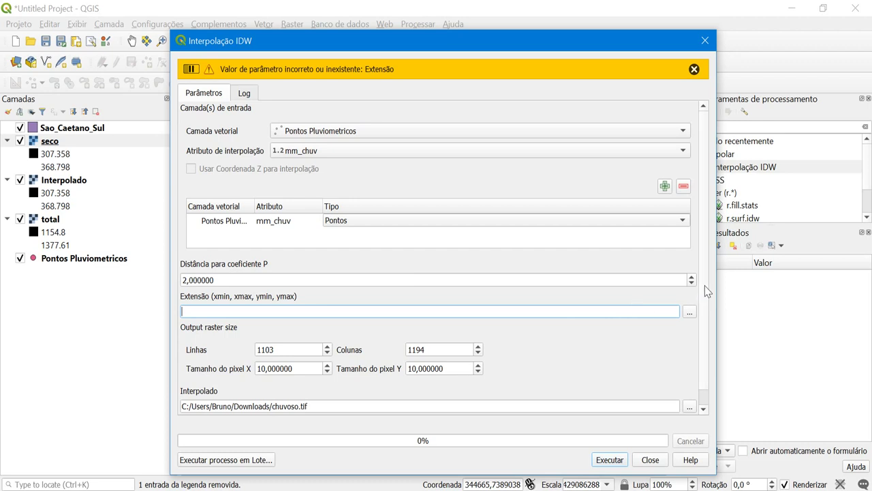
{"action": "left_click", "coordinate": [698, 295]}
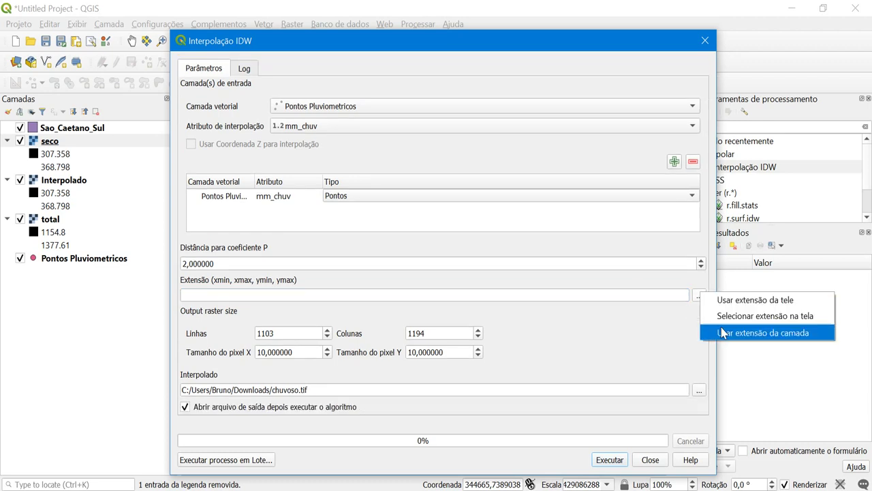
{"action": "left_click", "coordinate": [722, 332]}
{"action": "left_click", "coordinate": [490, 263]}
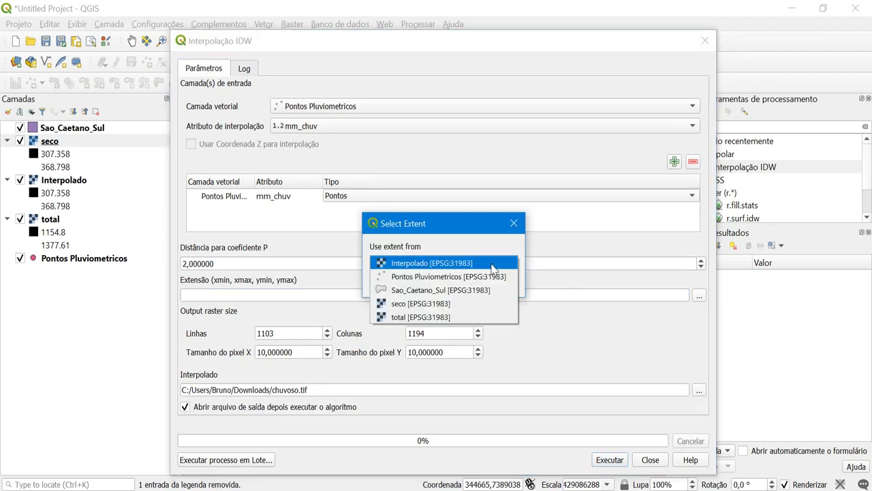
{"action": "left_click", "coordinate": [413, 291]}
{"action": "left_click", "coordinate": [459, 282]}
{"action": "left_click", "coordinate": [608, 460]}
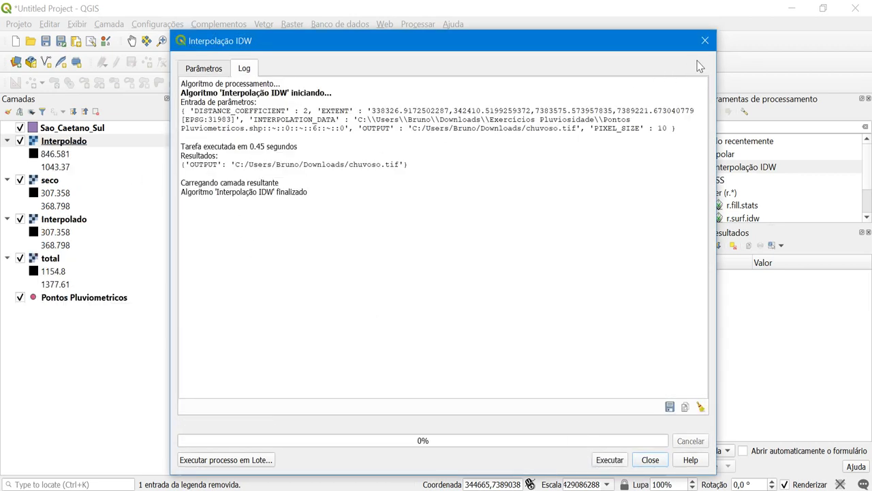
{"action": "left_click", "coordinate": [706, 41]}
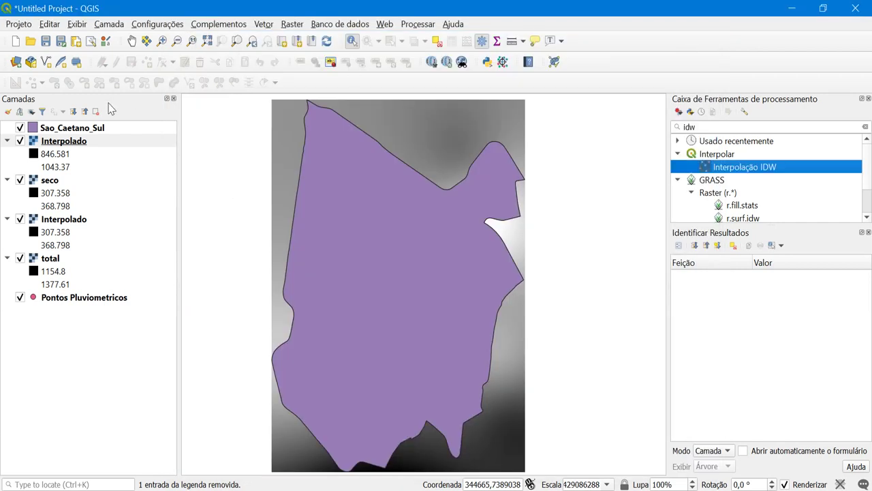
- Remove the temporary dry season Interpolado layer below seco from the project
{"action": "right_click", "coordinate": [59, 216]}
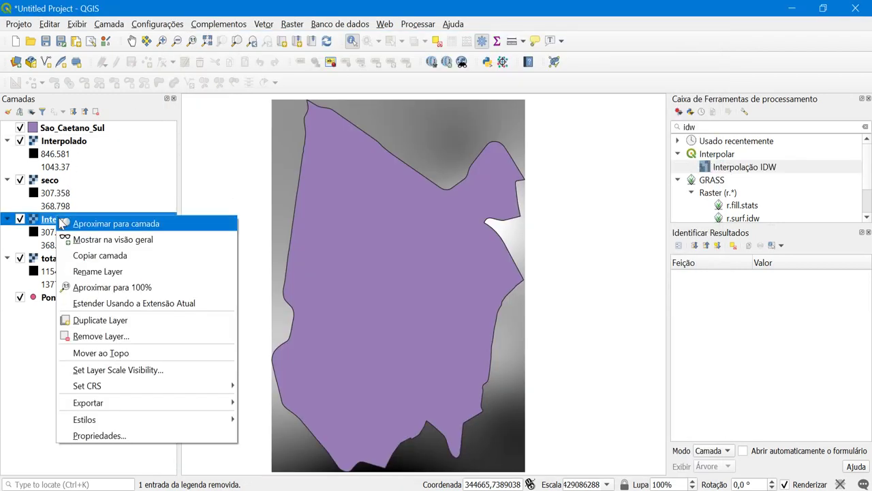
{"action": "left_click", "coordinate": [105, 336]}
{"action": "left_click", "coordinate": [68, 142]}
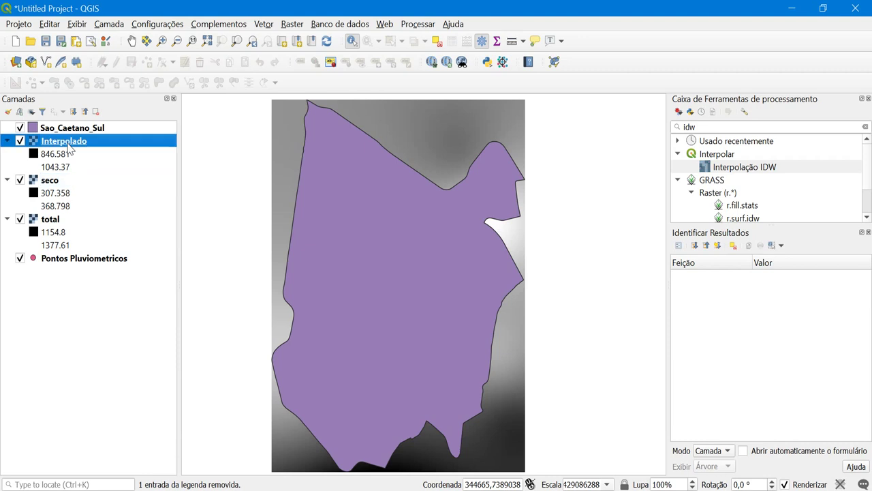
{"action": "right_click", "coordinate": [70, 141]}
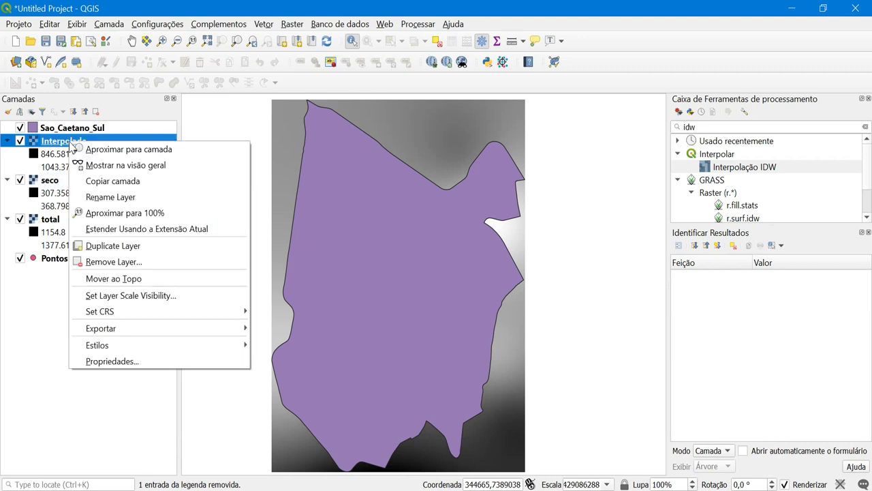
{"action": "left_click", "coordinate": [106, 196]}
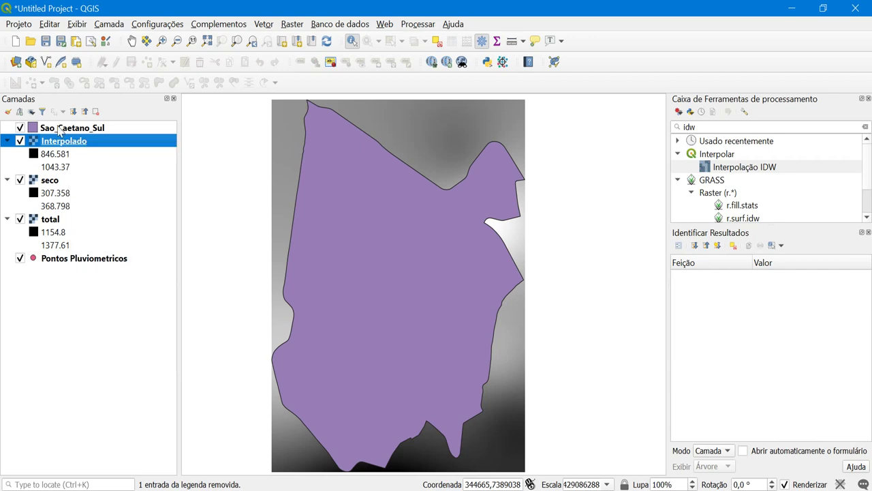
- Add the raster chuvoso.tif from Downloads to the project and close the data source manager
{"action": "left_click", "coordinate": [17, 62]}
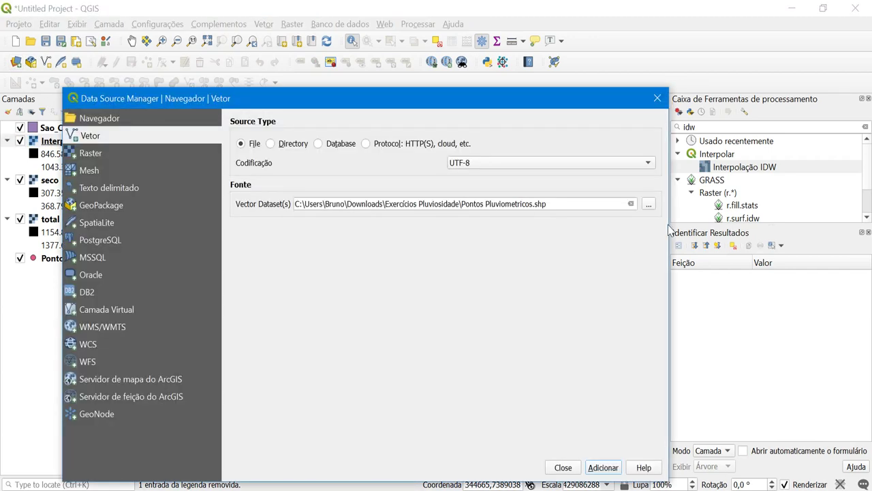
{"action": "left_click", "coordinate": [651, 205]}
{"action": "key", "text": "Escape"}
{"action": "left_click", "coordinate": [91, 153]}
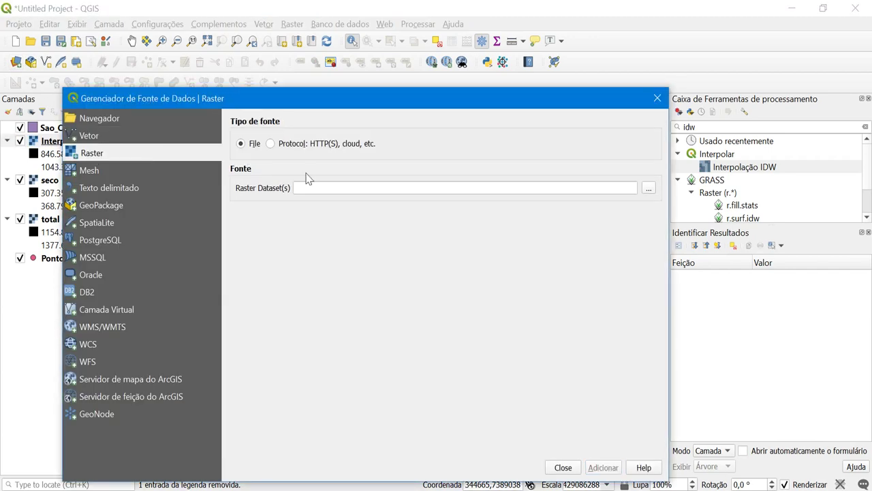
{"action": "left_click", "coordinate": [648, 187]}
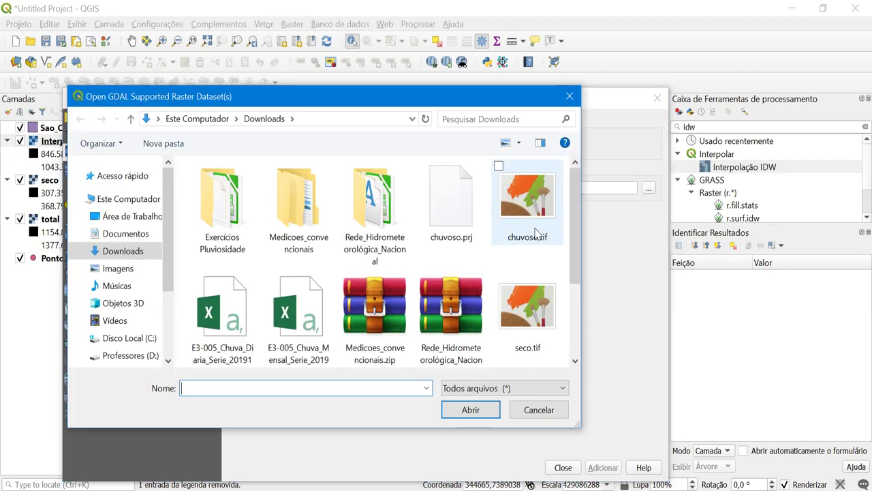
{"action": "double_click", "coordinate": [532, 235]}
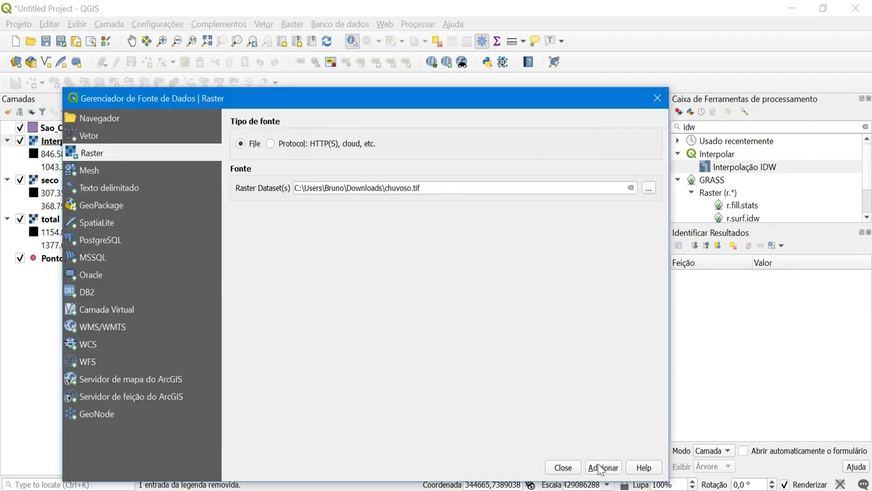
{"action": "left_click", "coordinate": [600, 467]}
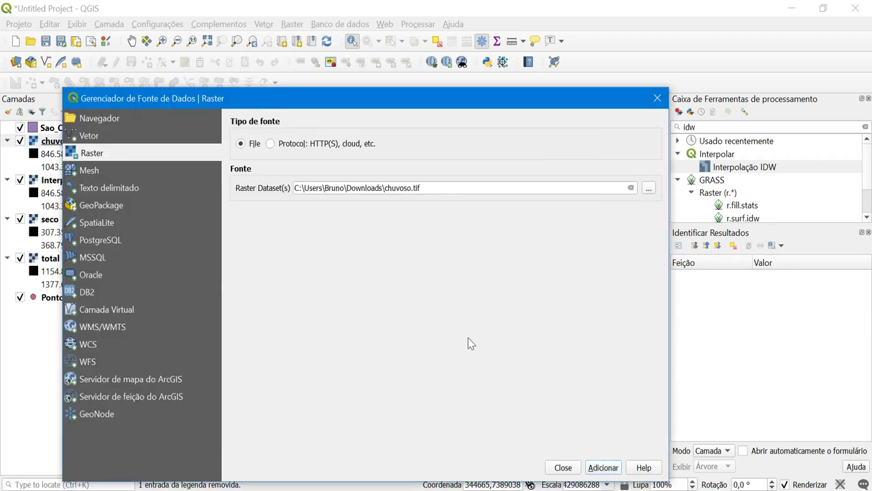
{"action": "left_click", "coordinate": [657, 98]}
- Remove the temporary rainy season Interpolado layer below chuvoso from the project
{"action": "left_click", "coordinate": [92, 180]}
{"action": "right_click", "coordinate": [92, 181]}
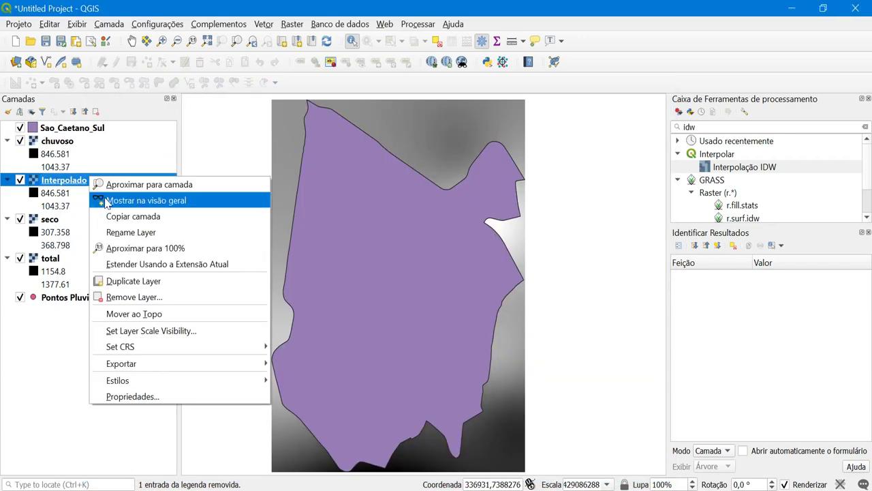
{"action": "key", "text": "Escape"}
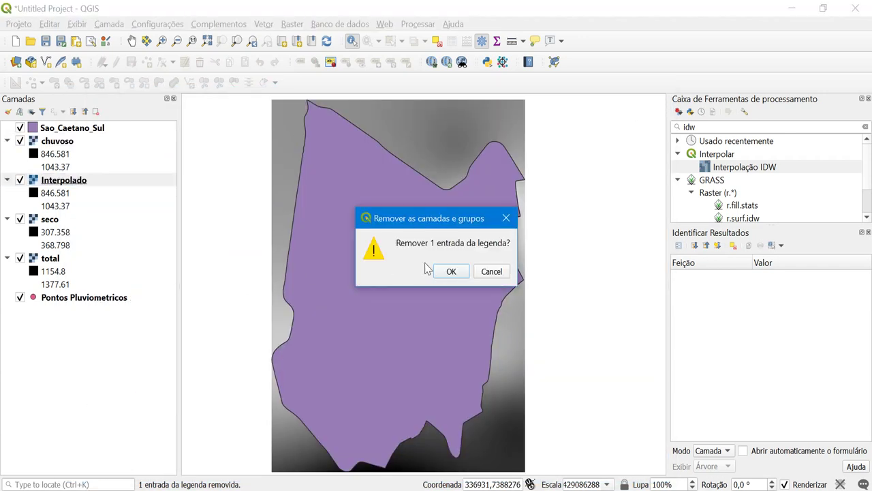
{"action": "left_click", "coordinate": [449, 271]}
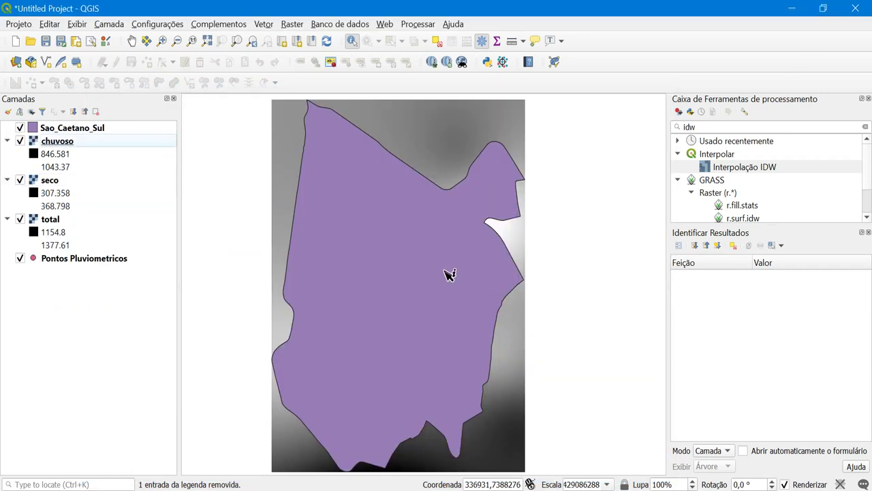
- Hide the Sao_Caetano_Sul layer and open Clip Raster by Mask Layer with total as the input layer
{"action": "left_click", "coordinate": [20, 128]}
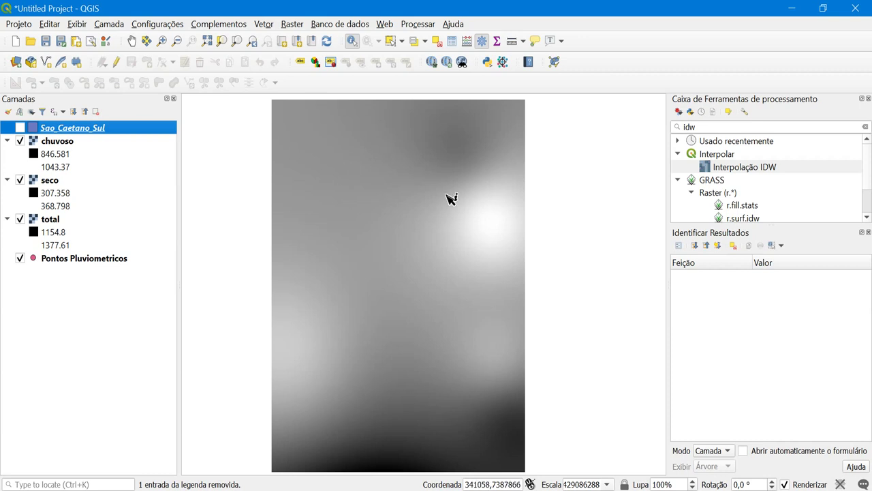
{"action": "left_click", "coordinate": [287, 25]}
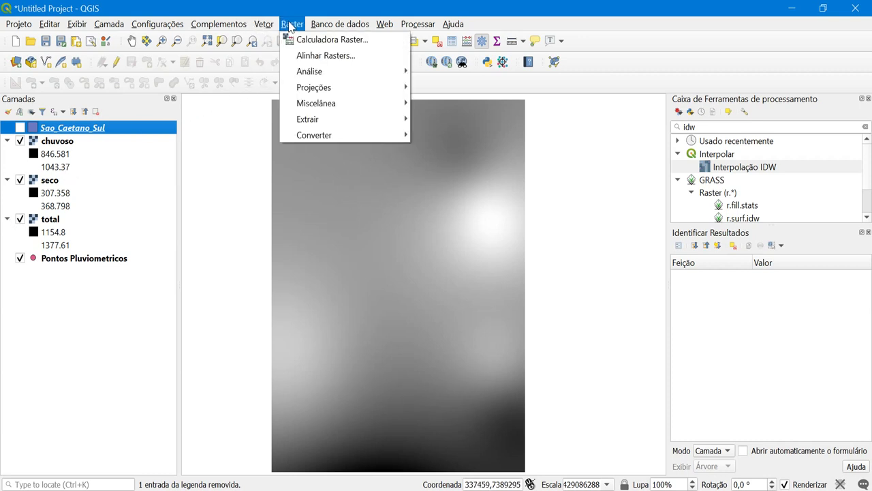
{"action": "mouse_move", "coordinate": [337, 120]}
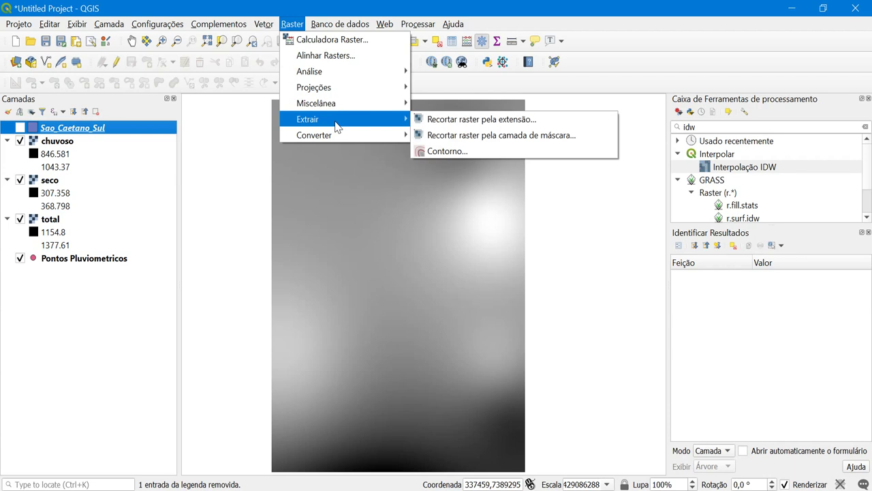
{"action": "left_click", "coordinate": [450, 136]}
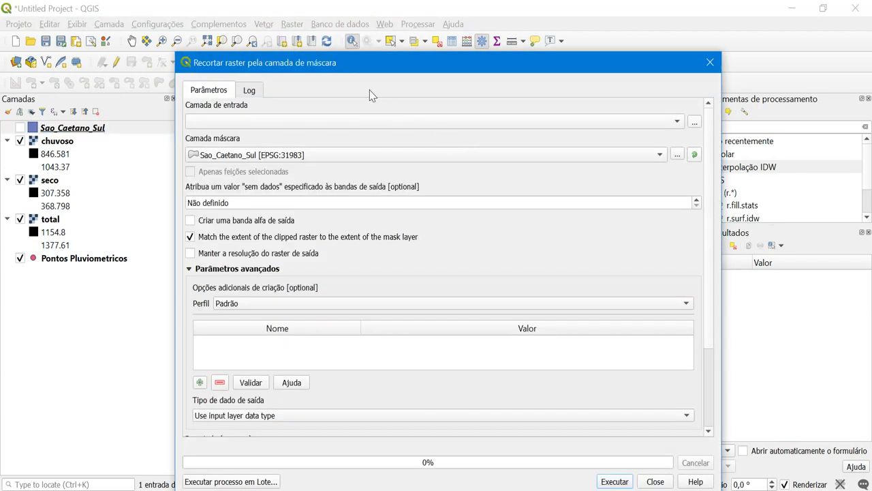
{"action": "left_click", "coordinate": [405, 121]}
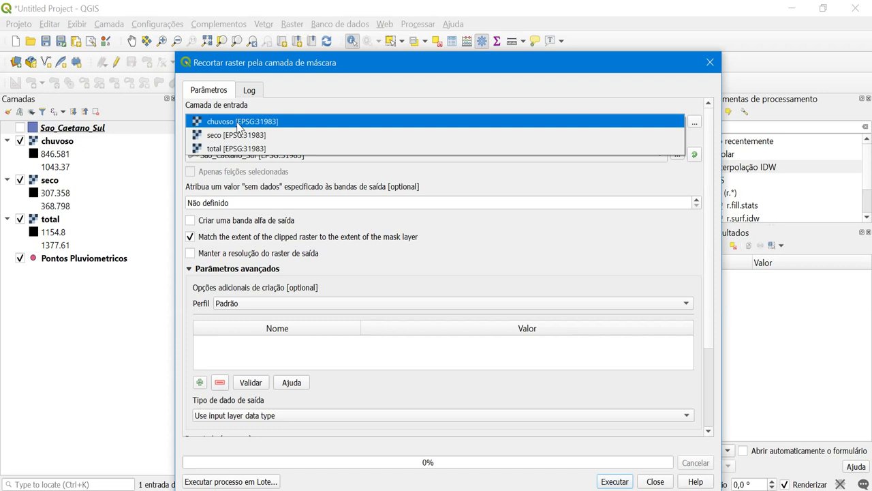
{"action": "left_click", "coordinate": [240, 147]}
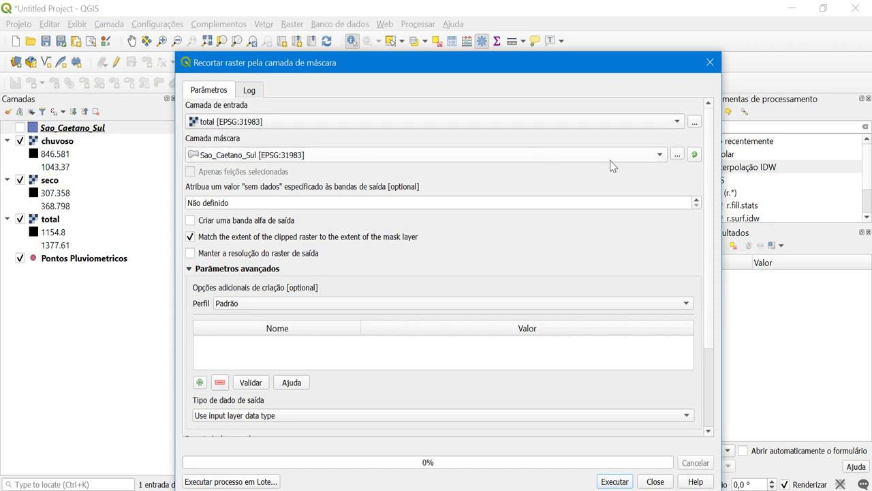
- Disable matching the clipped raster's extent to the mask layer, run the clip with the Sao_Caetano_Sul mask and close the dialog
{"action": "left_click_drag", "start_coordinate": [367, 69], "coordinate": [365, 41]}
{"action": "left_click", "coordinate": [341, 172]}
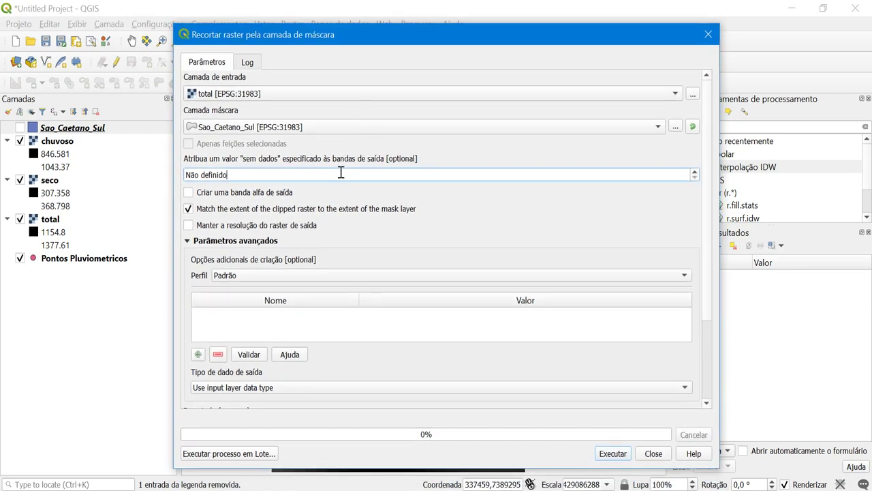
{"action": "left_click_drag", "start_coordinate": [329, 174], "coordinate": [138, 181]}
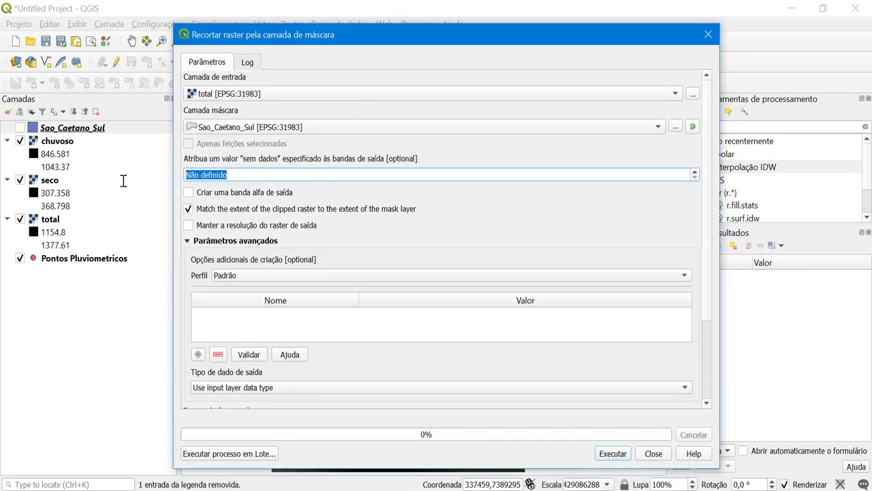
{"action": "left_click", "coordinate": [388, 209]}
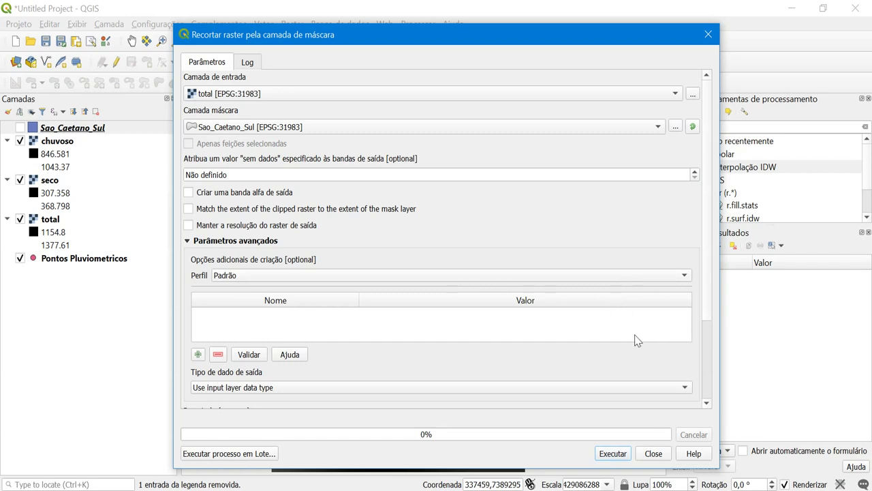
{"action": "scroll", "coordinate": [710, 305], "scroll_direction": "down", "scroll_amount": 3}
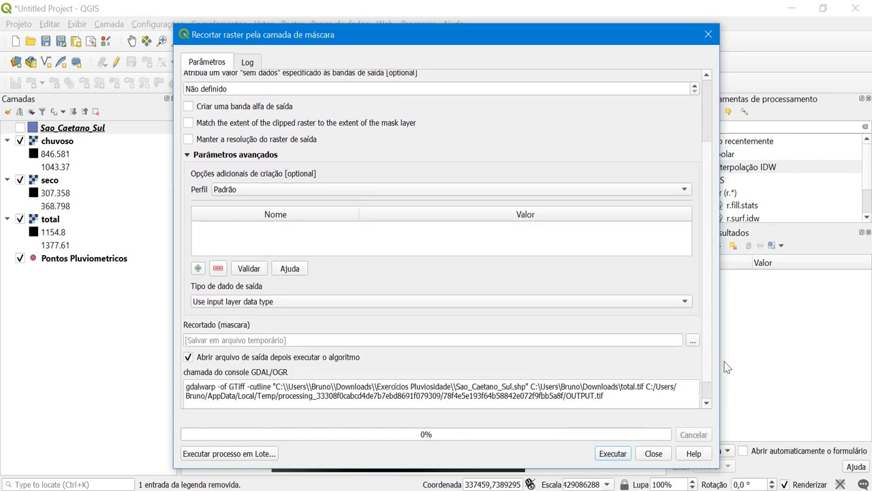
{"action": "left_click", "coordinate": [616, 455]}
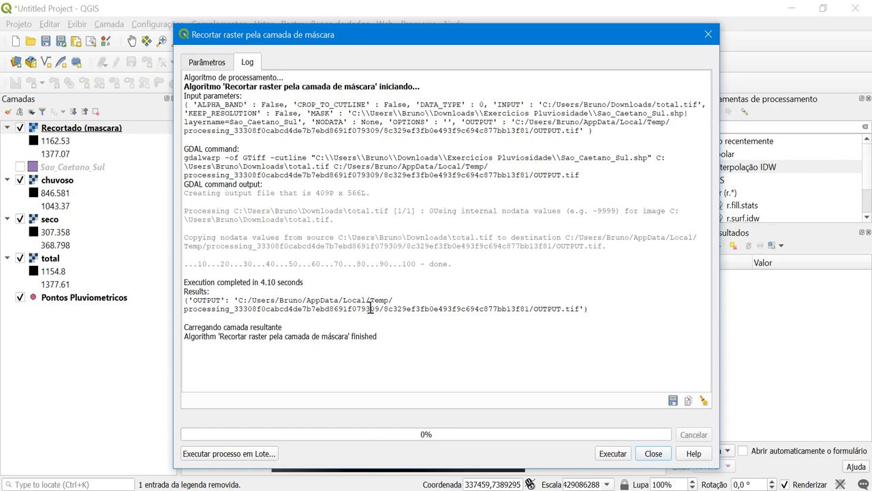
{"action": "left_click", "coordinate": [708, 34]}
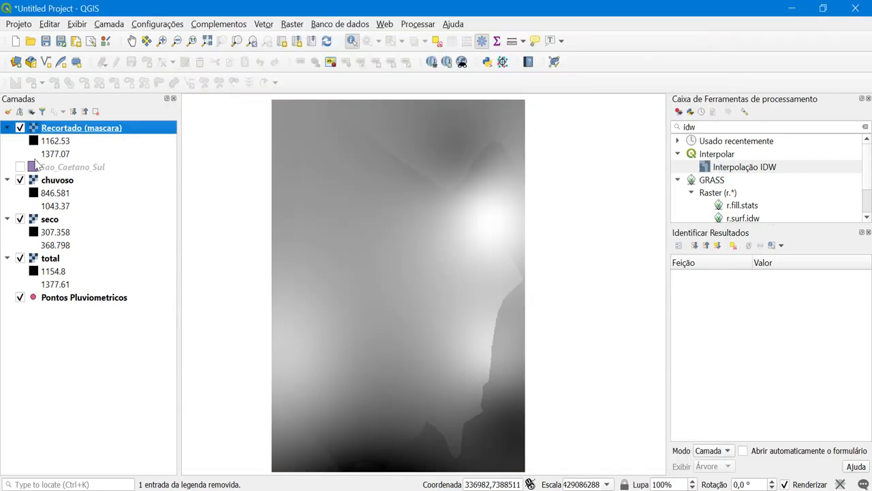
- Hide the chuvoso, seco and total layers so that only the clipped raster and the station points are displayed
{"action": "left_click", "coordinate": [18, 184]}
{"action": "left_click", "coordinate": [20, 180]}
{"action": "left_click", "coordinate": [20, 219]}
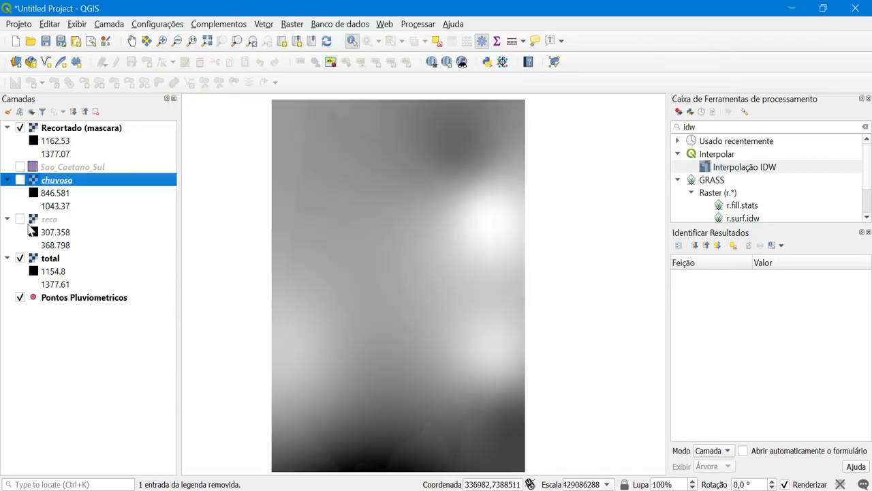
{"action": "left_click", "coordinate": [20, 259]}
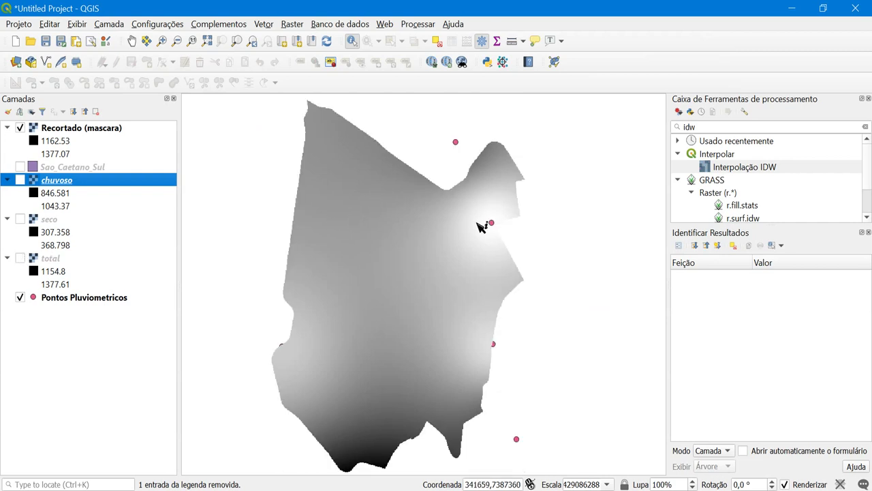
{"action": "right_click", "coordinate": [90, 131]}
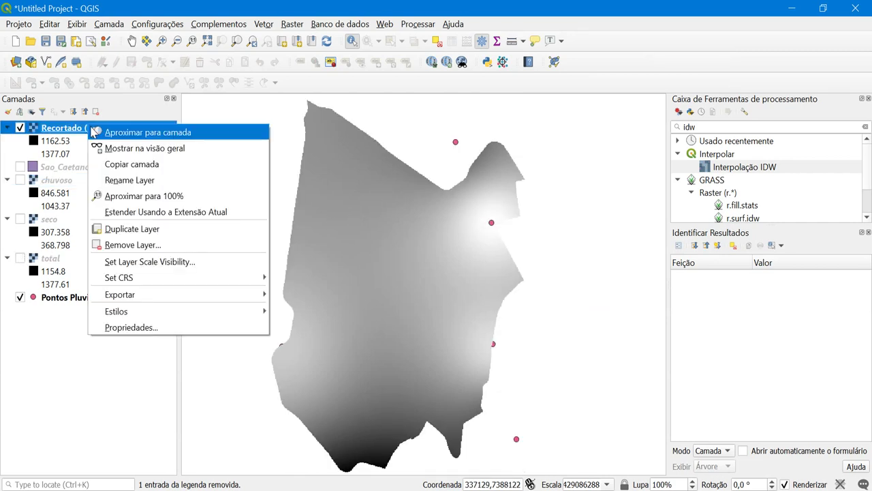
{"action": "mouse_move", "coordinate": [191, 301]}
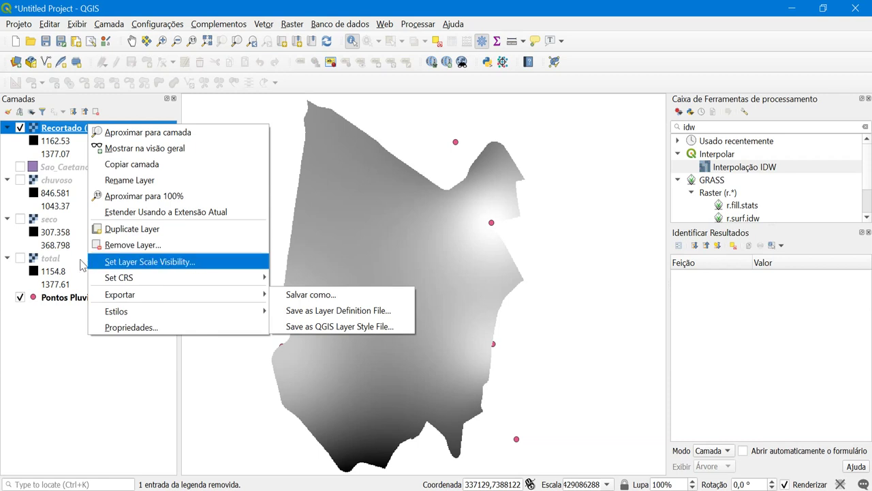
{"action": "left_click", "coordinate": [51, 259]}
{"action": "right_click", "coordinate": [52, 259]}
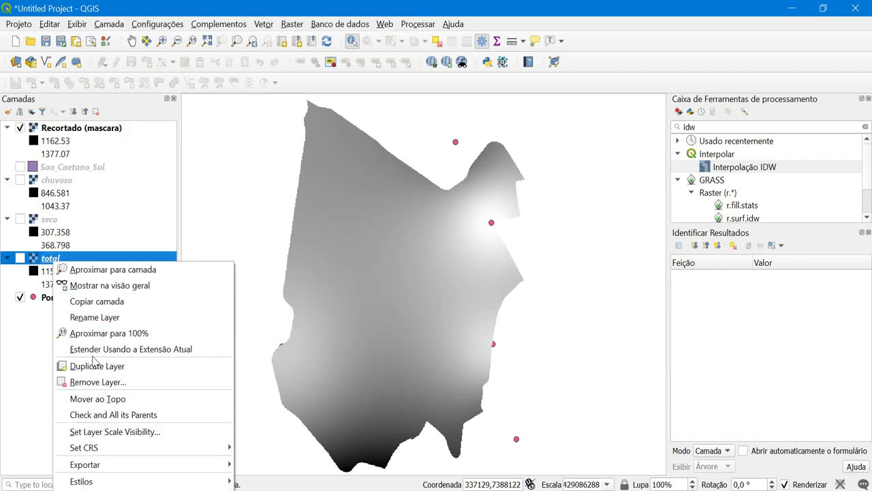
{"action": "left_click", "coordinate": [103, 382]}
- Export the Recortado (mascara) layer as the GeoTIFF Pluviosidade_Total_IDW in the Exercícios Pluviosidade folder, adding it to the map
{"action": "right_click", "coordinate": [60, 128]}
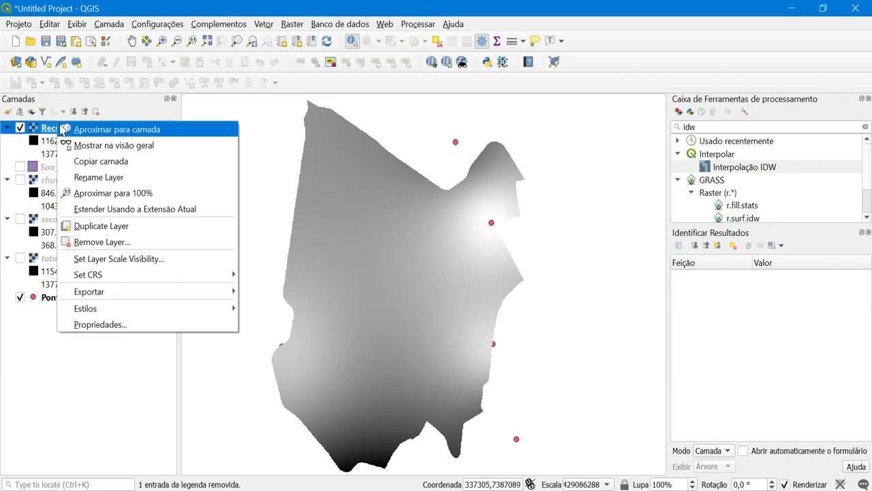
{"action": "mouse_move", "coordinate": [88, 290]}
{"action": "left_click", "coordinate": [261, 291]}
{"action": "left_click", "coordinate": [570, 159]}
{"action": "double_click", "coordinate": [441, 206]}
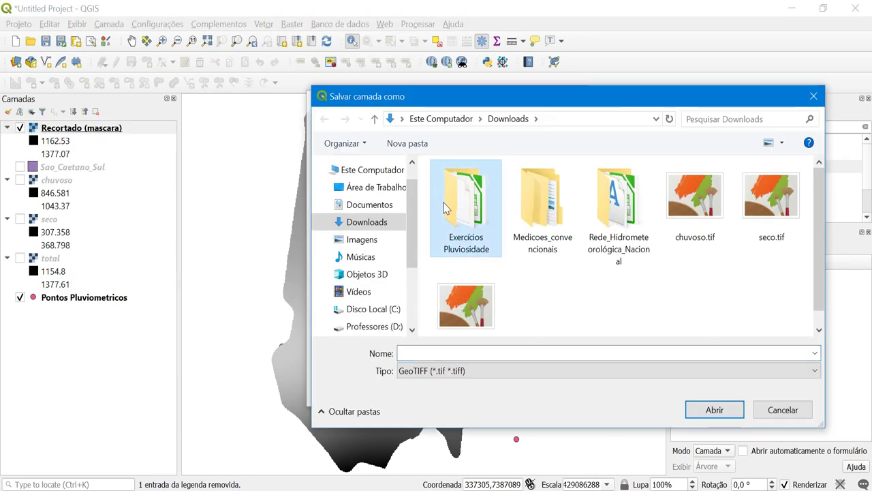
{"action": "type", "text": "Mo"}
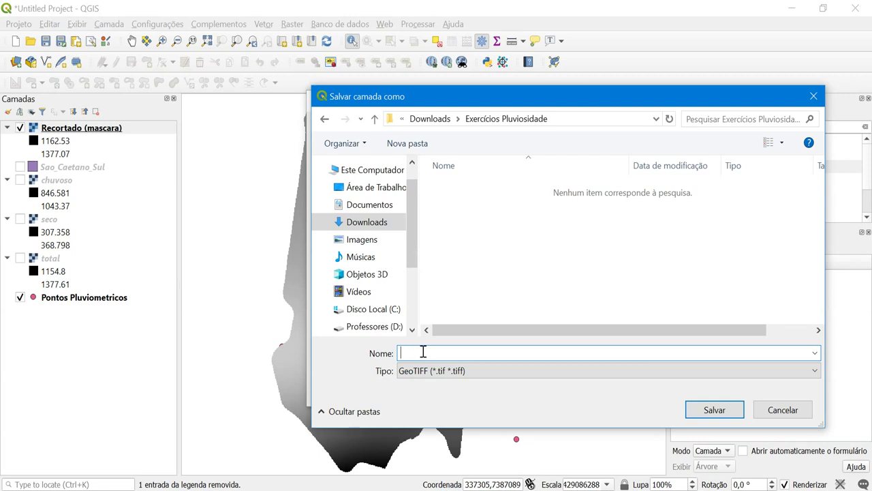
{"action": "type", "text": "Pluv"}
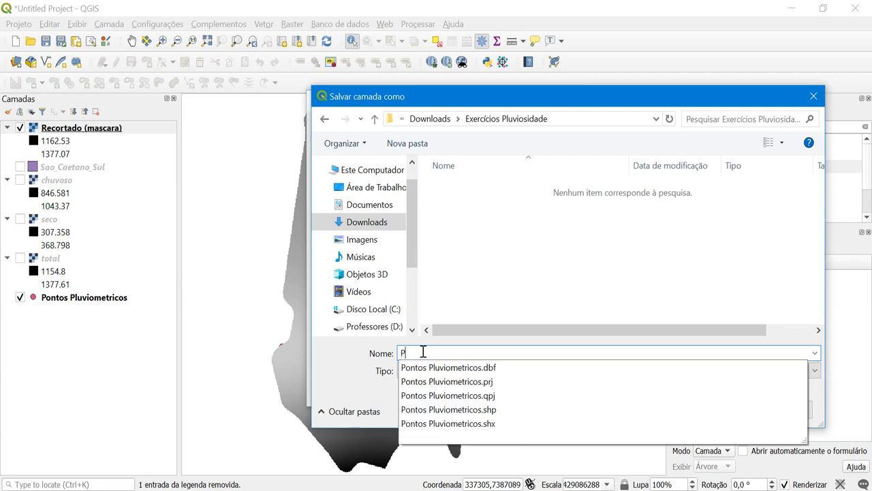
{"action": "key", "text": "BackSpace"}
{"action": "key", "text": "BackSpace"}
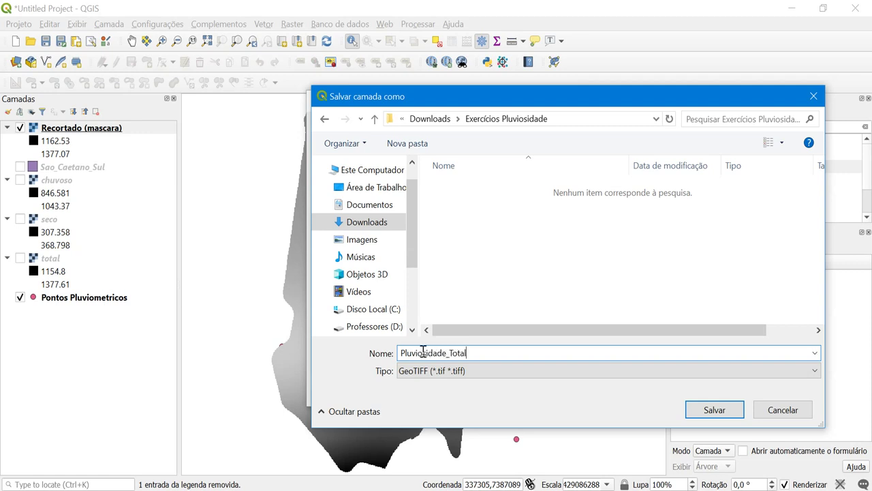
{"action": "key", "text": "Return"}
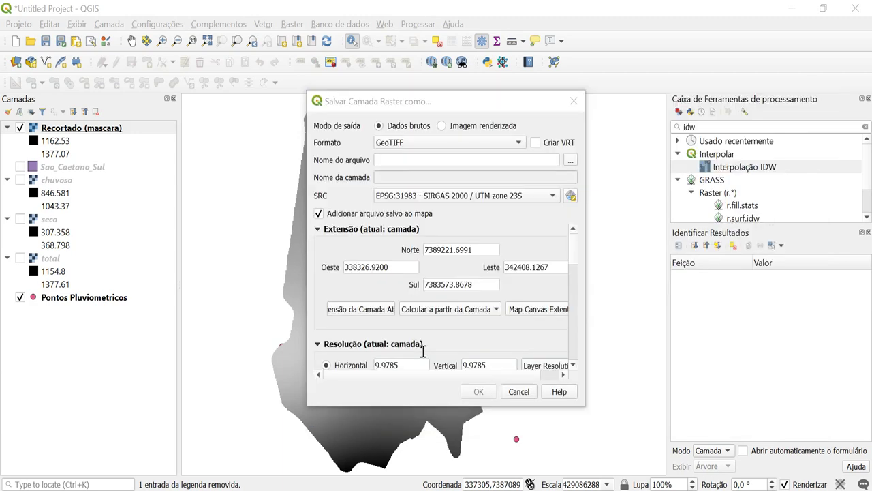
{"action": "left_click", "coordinate": [479, 392]}
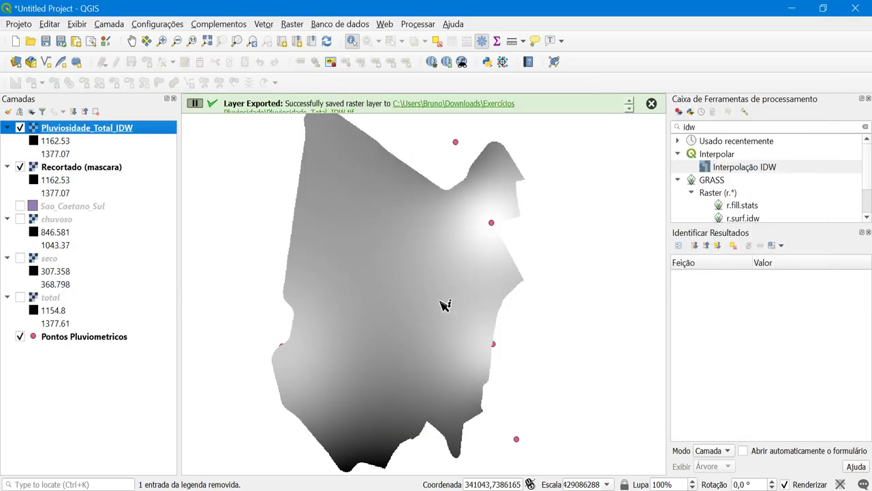
- Remove the temporary Recortado (mascara) layer from the project
{"action": "right_click", "coordinate": [73, 168]}
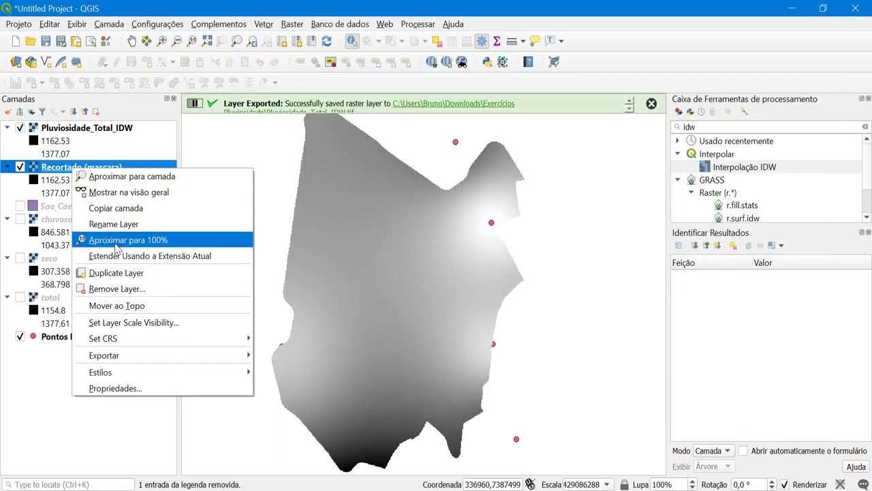
{"action": "left_click", "coordinate": [116, 288]}
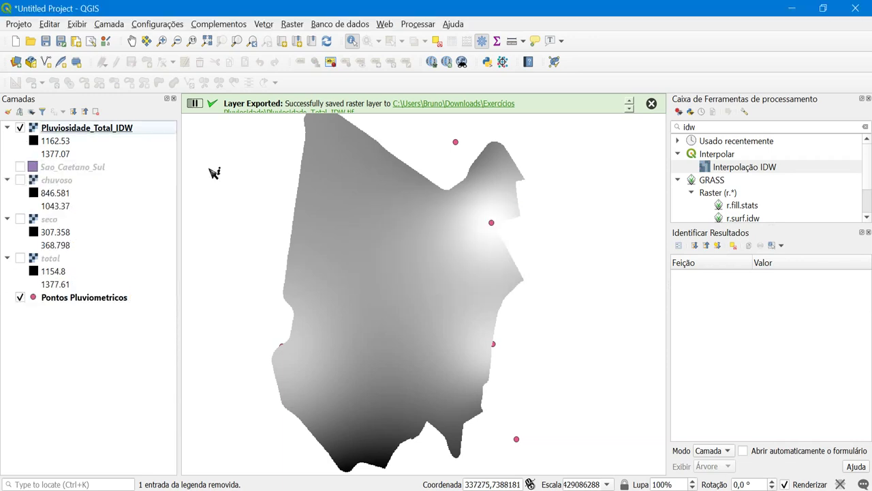
- Clip the seco raster with the Sao_Caetano_Sul mask layer, close the dialog and hide the Pluviosidade_Total_IDW layer
{"action": "left_click", "coordinate": [290, 25]}
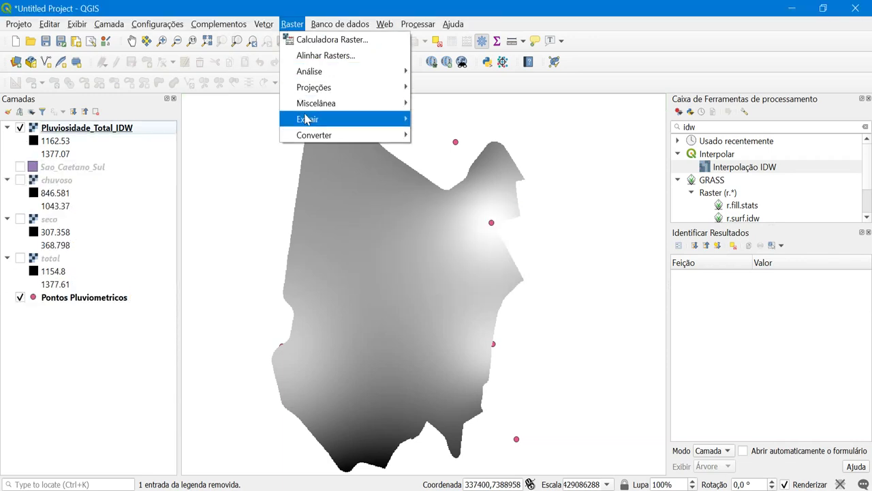
{"action": "mouse_move", "coordinate": [325, 120]}
{"action": "left_click", "coordinate": [442, 135]}
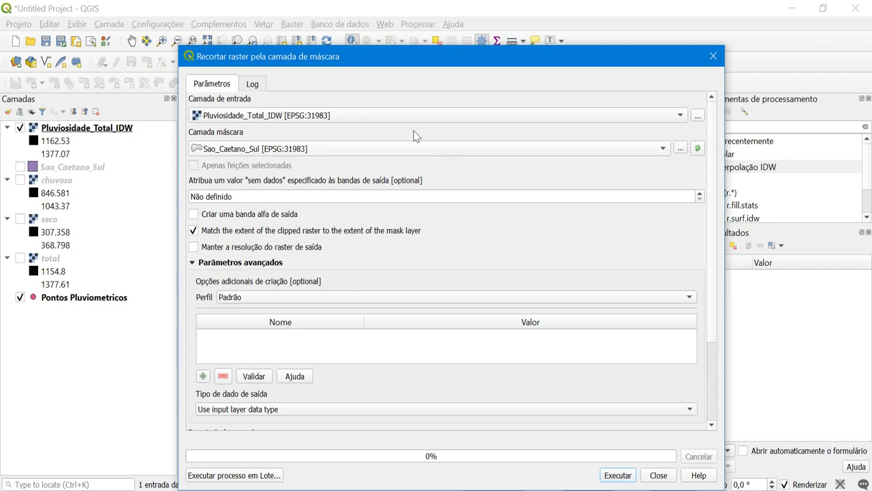
{"action": "left_click", "coordinate": [395, 116]}
{"action": "left_click", "coordinate": [286, 129]}
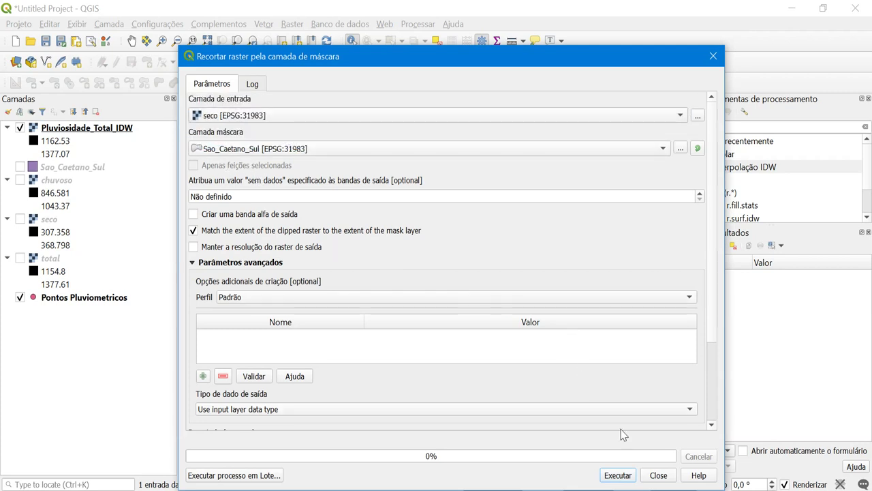
{"action": "left_click", "coordinate": [619, 475]}
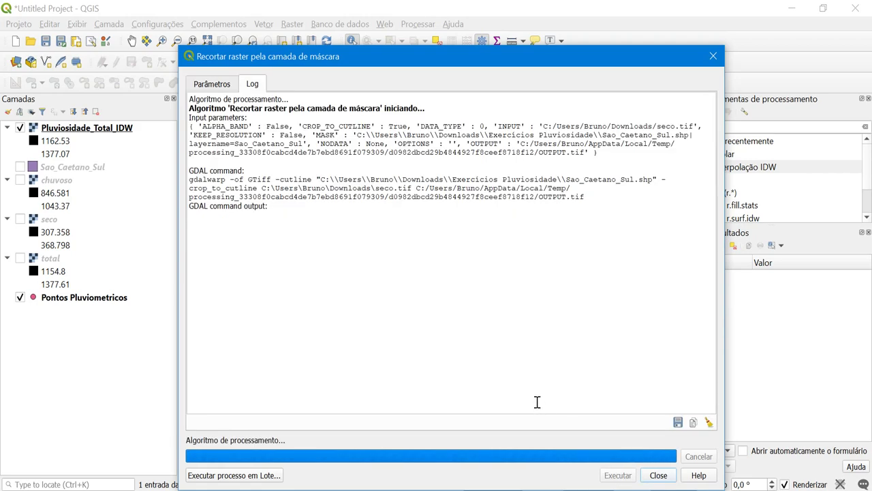
{"action": "left_click", "coordinate": [713, 56]}
{"action": "left_click", "coordinate": [20, 167]}
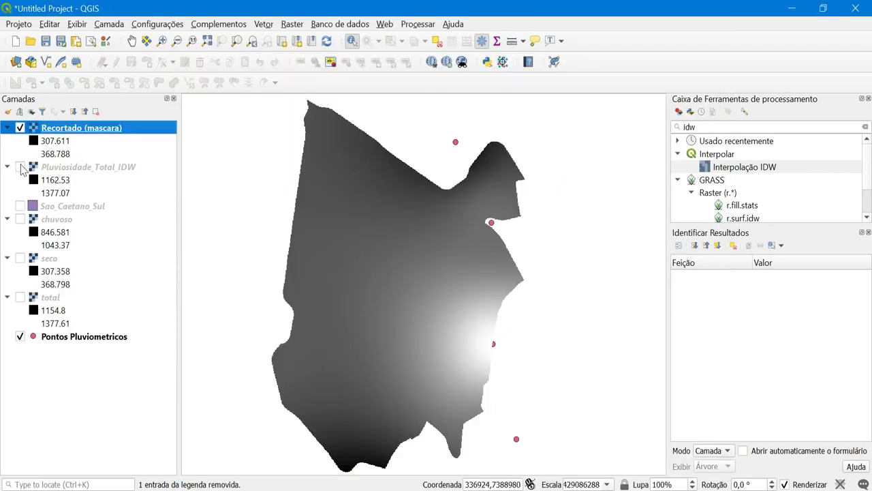
- Export the Recortado (mascara) layer as the GeoTIFF Pluviosidade_Seco_IDW in the Exercícios Pluviosidade folder, adding it to the map
{"action": "right_click", "coordinate": [111, 132]}
{"action": "mouse_move", "coordinate": [147, 300]}
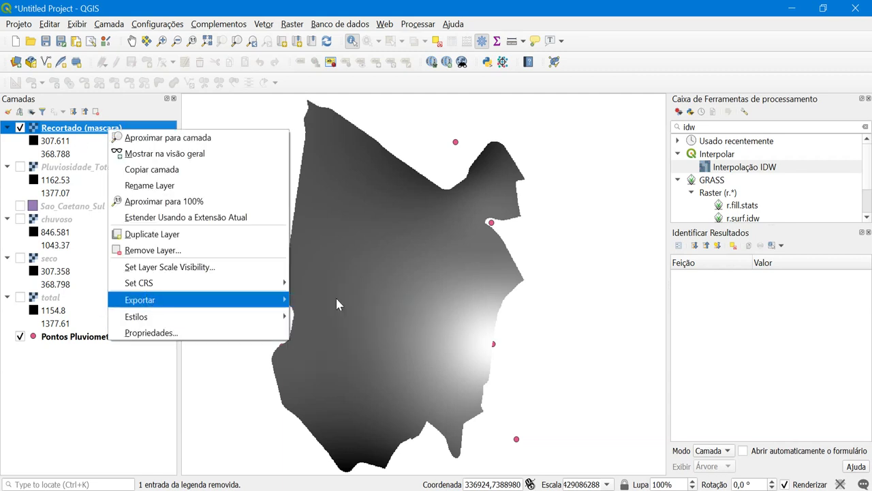
{"action": "left_click", "coordinate": [334, 300]}
{"action": "left_click", "coordinate": [569, 161]}
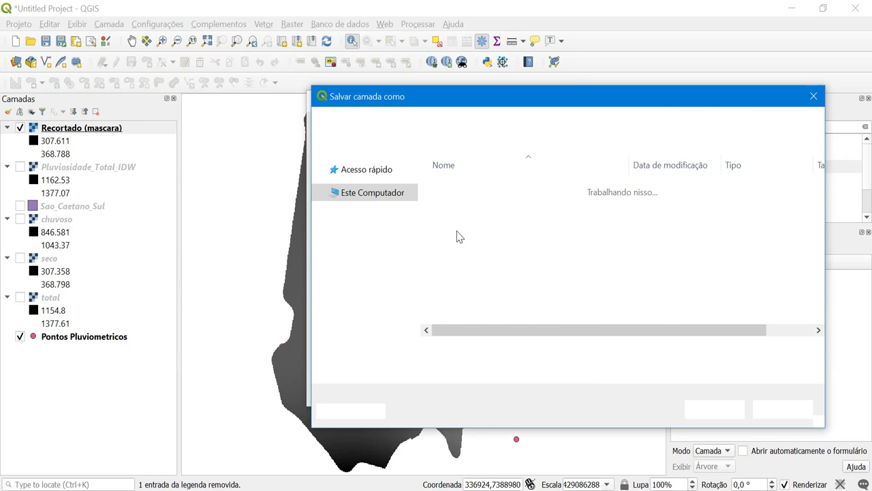
{"action": "left_click", "coordinate": [462, 227]}
{"action": "left_click", "coordinate": [464, 353]}
{"action": "left_click", "coordinate": [466, 352]}
{"action": "left_click_drag", "start_coordinate": [466, 353], "coordinate": [450, 352]}
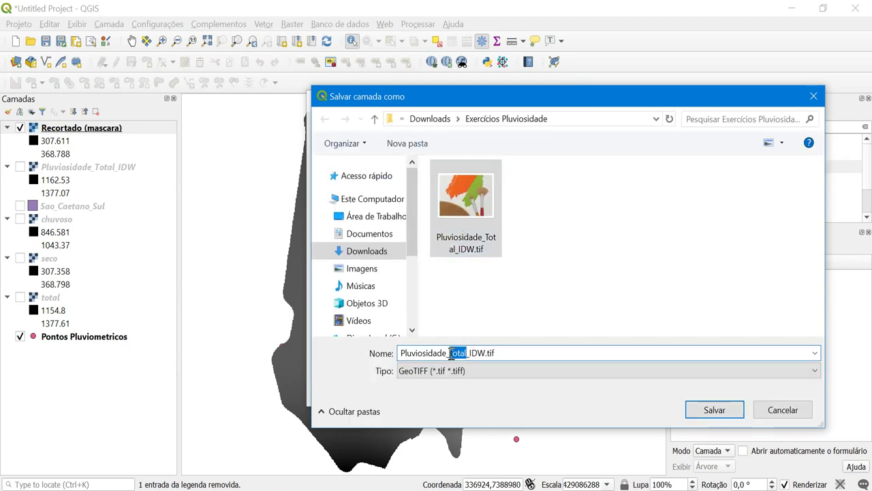
{"action": "type", "text": "Seo"}
{"action": "type", "text": "c"}
{"action": "left_click", "coordinate": [699, 409]}
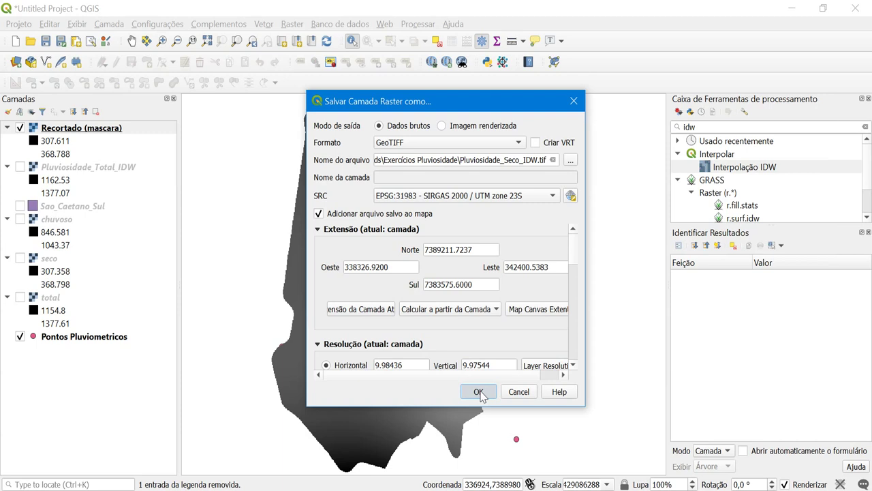
{"action": "left_click", "coordinate": [479, 392]}
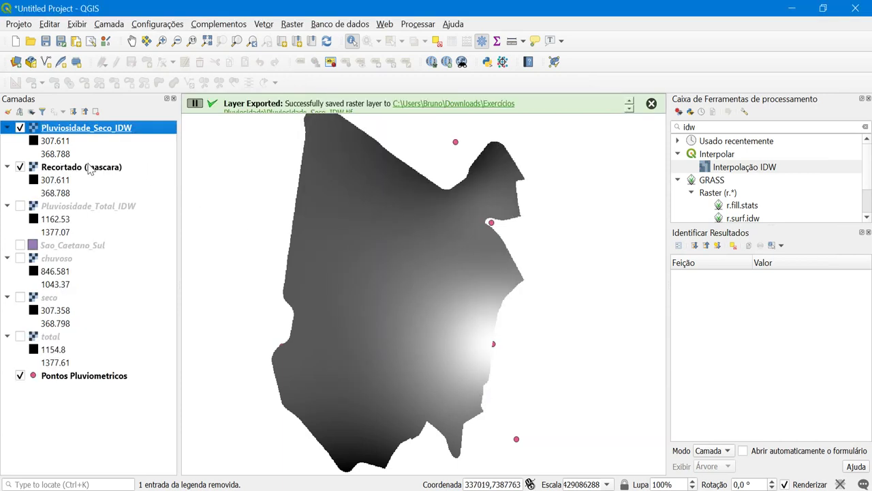
- Remove the temporary Recortado (mascara) layer of the dry season from the project
{"action": "right_click", "coordinate": [77, 167]}
{"action": "left_click", "coordinate": [120, 286]}
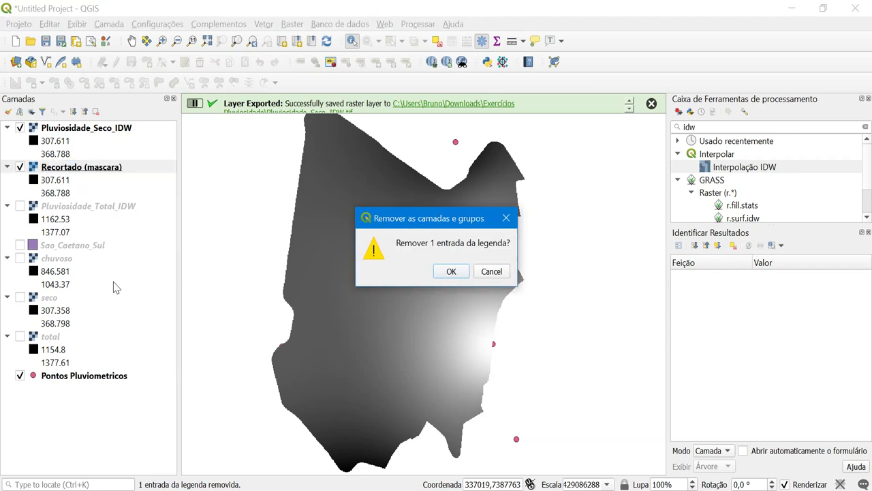
{"action": "key", "text": "Return"}
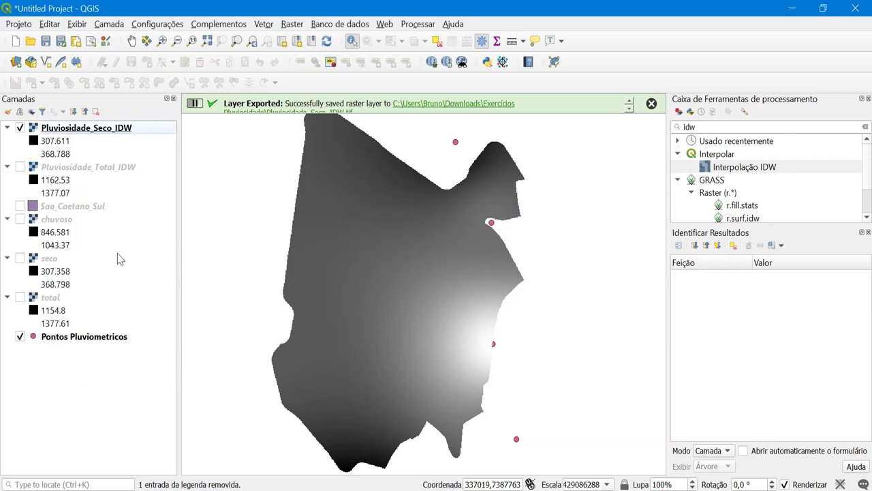
- Clip the chuvoso raster with the Sao_Caetano_Sul mask layer and close the dialog
{"action": "left_click", "coordinate": [292, 24]}
{"action": "mouse_move", "coordinate": [315, 117]}
{"action": "left_click", "coordinate": [446, 134]}
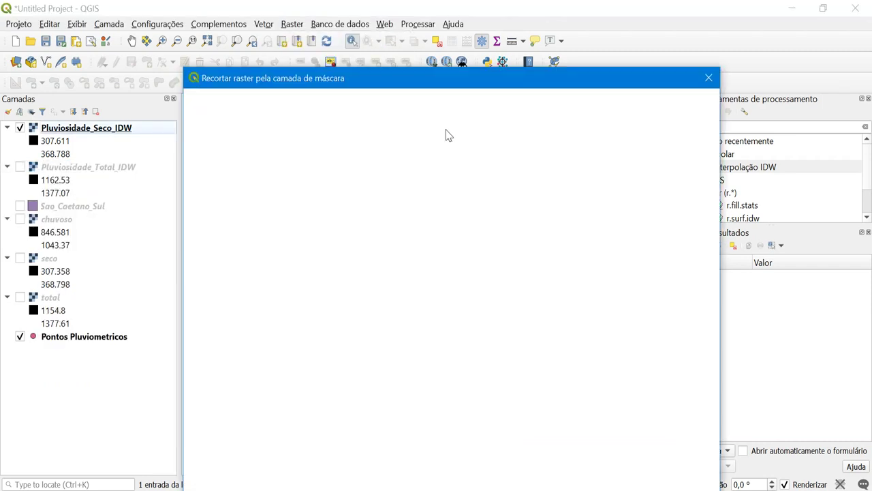
{"action": "left_click", "coordinate": [633, 137]}
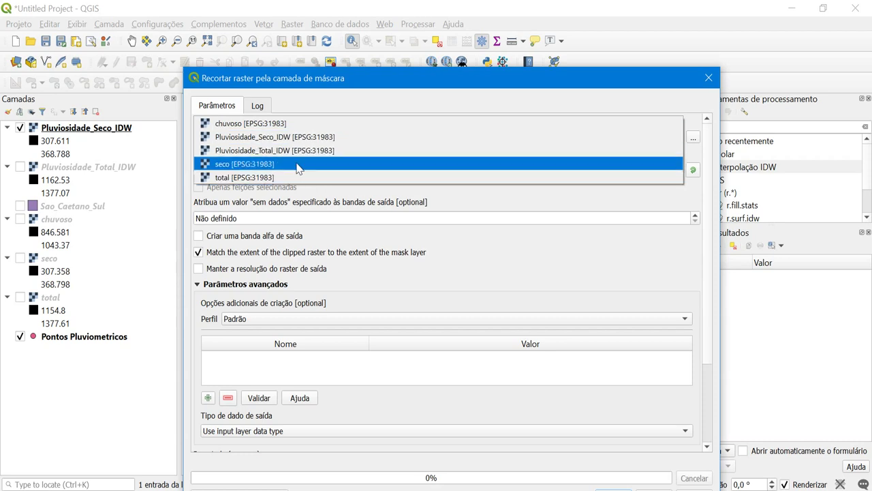
{"action": "left_click", "coordinate": [273, 124]}
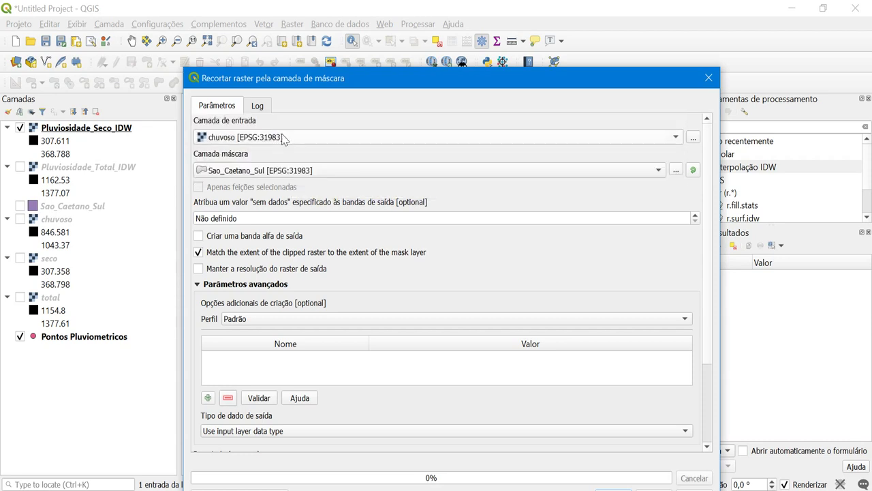
{"action": "left_click_drag", "start_coordinate": [563, 68], "coordinate": [553, 15]}
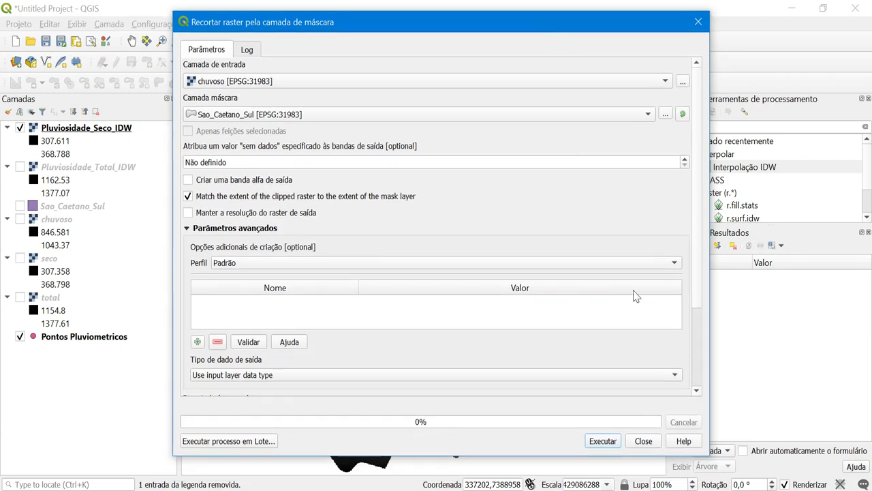
{"action": "left_click", "coordinate": [607, 441]}
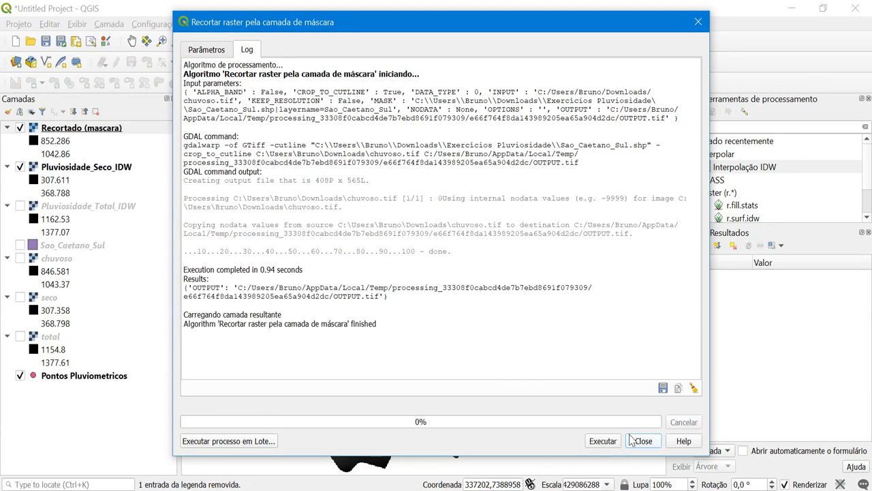
{"action": "left_click", "coordinate": [633, 441]}
- Remove the unclipped seco and chuvoso layers from the project
{"action": "left_click", "coordinate": [67, 171]}
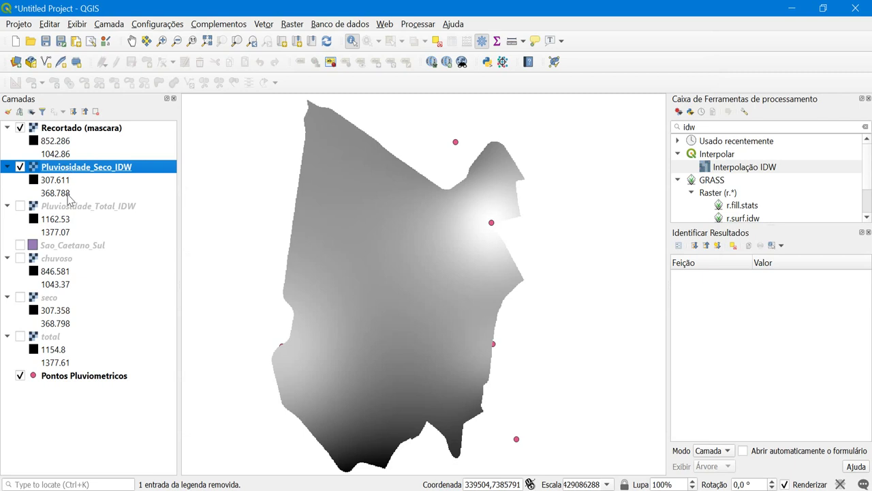
{"action": "left_click", "coordinate": [53, 297]}
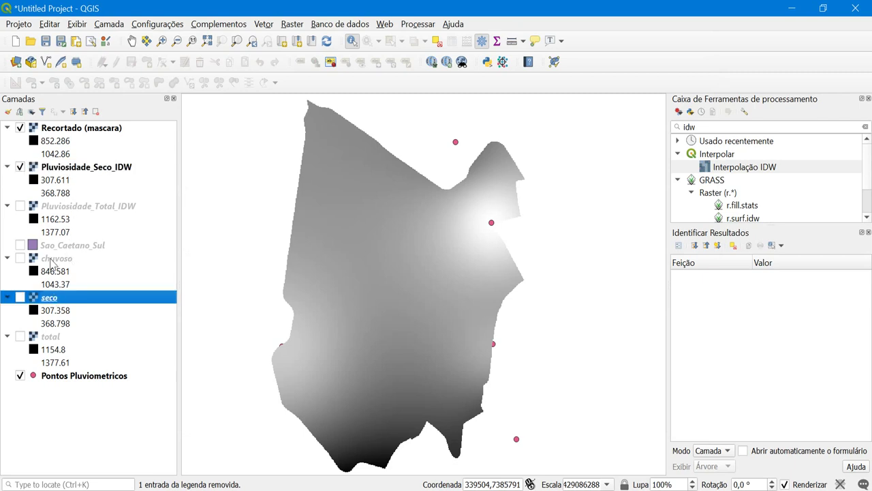
{"action": "left_click", "coordinate": [51, 262], "text": "ctrl"}
{"action": "right_click", "coordinate": [51, 263]}
{"action": "left_click", "coordinate": [98, 375]}
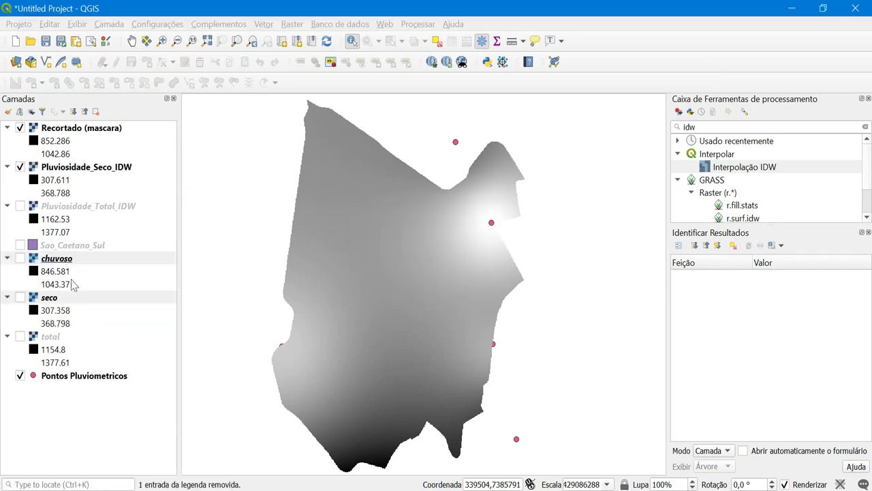
- Export the Recortado (mascara) layer as the GeoTIFF Pluviosidade_Chuvoso_IDW in the Exercícios Pluviosidade folder, adding it to the map
{"action": "left_click", "coordinate": [54, 131]}
{"action": "right_click", "coordinate": [56, 132]}
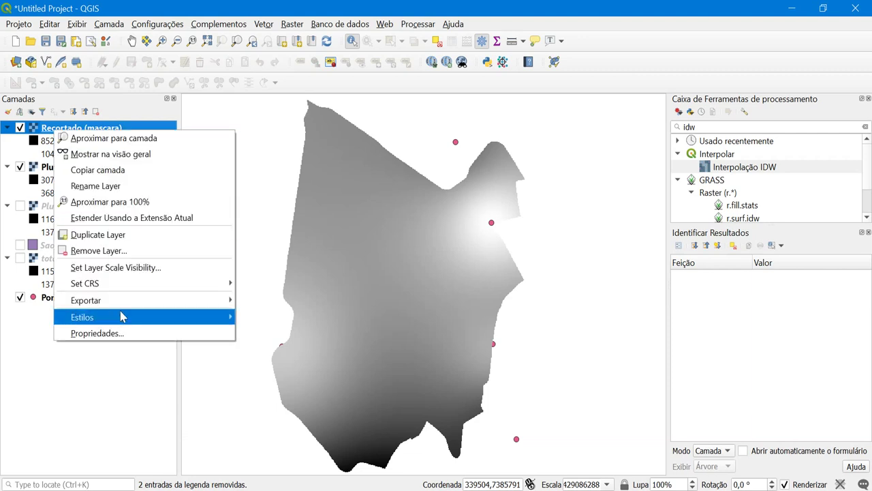
{"action": "mouse_move", "coordinate": [104, 309]}
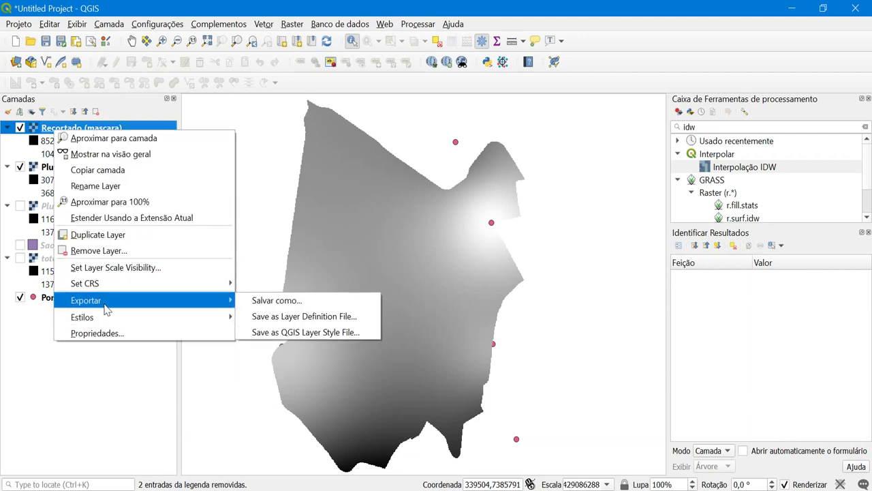
{"action": "left_click", "coordinate": [276, 300]}
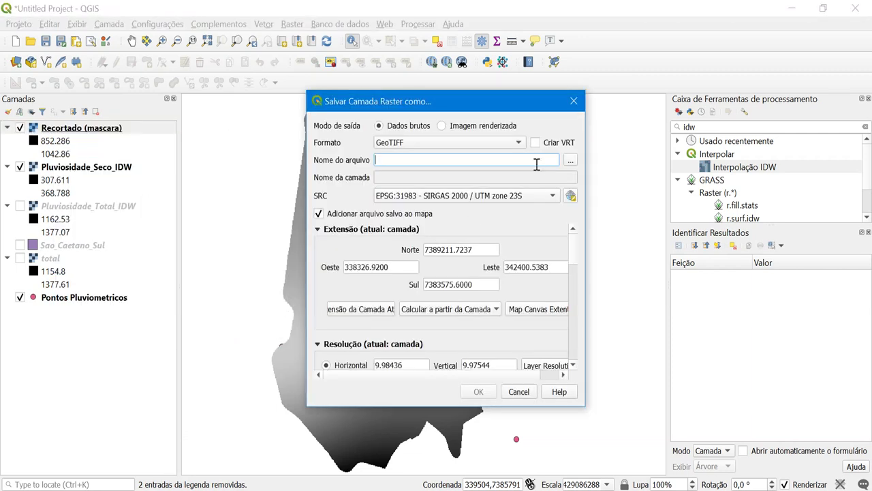
{"action": "left_click", "coordinate": [573, 163]}
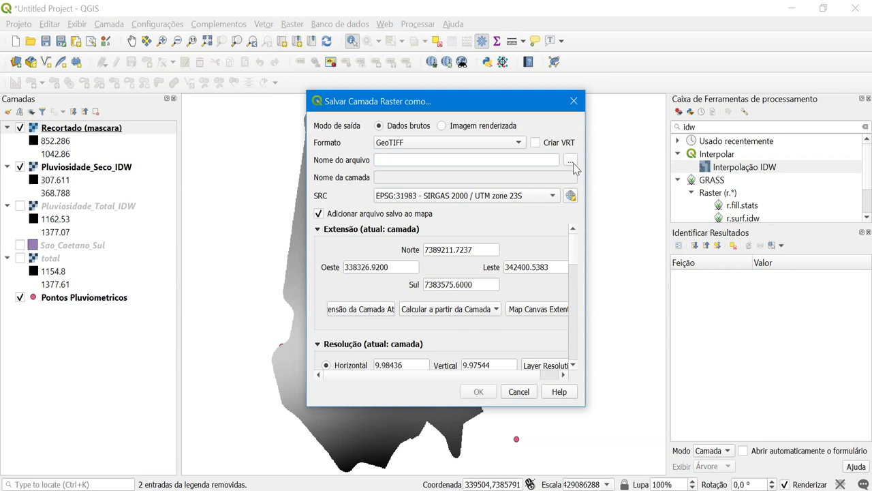
{"action": "left_click", "coordinate": [553, 224]}
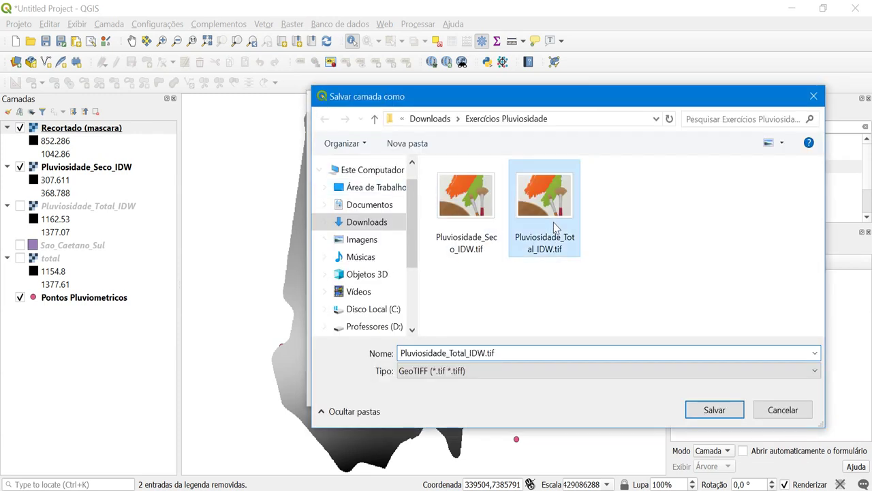
{"action": "left_click", "coordinate": [466, 225]}
{"action": "left_click", "coordinate": [451, 353]}
{"action": "left_click", "coordinate": [453, 353]}
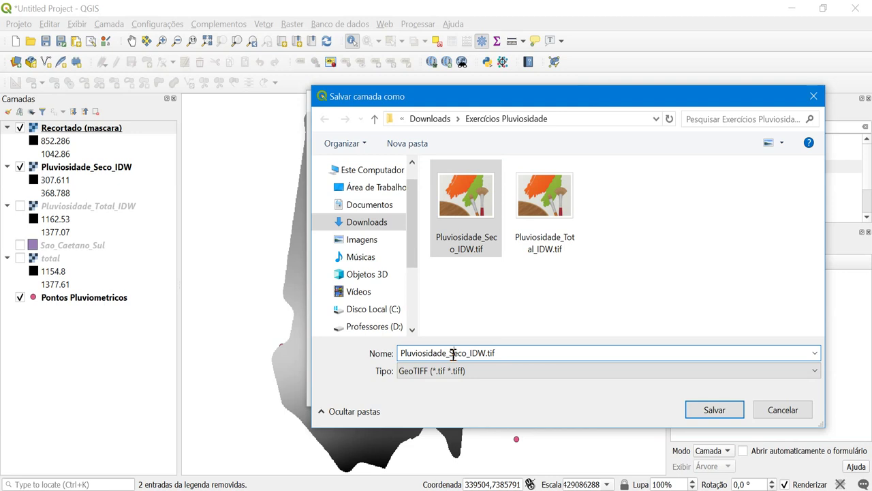
{"action": "left_click_drag", "start_coordinate": [449, 353], "coordinate": [466, 354]}
{"action": "type", "text": "Chuvoso"}
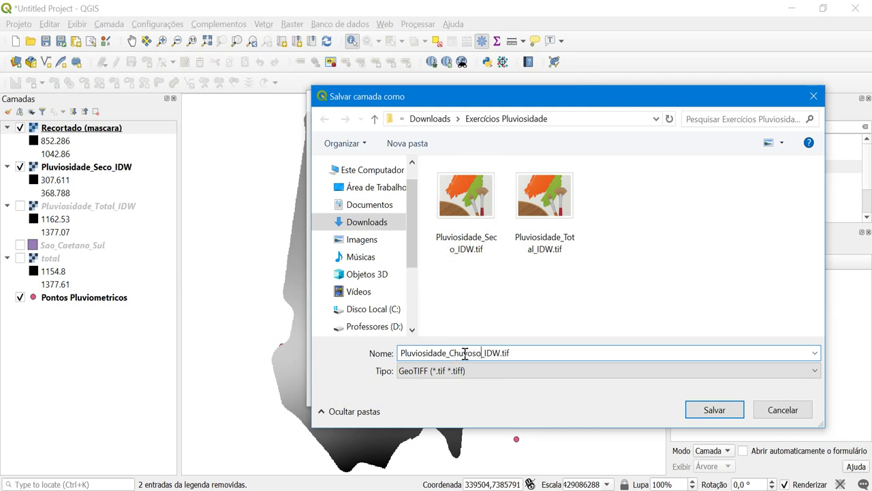
{"action": "key", "text": "Return"}
{"action": "left_click", "coordinate": [477, 392]}
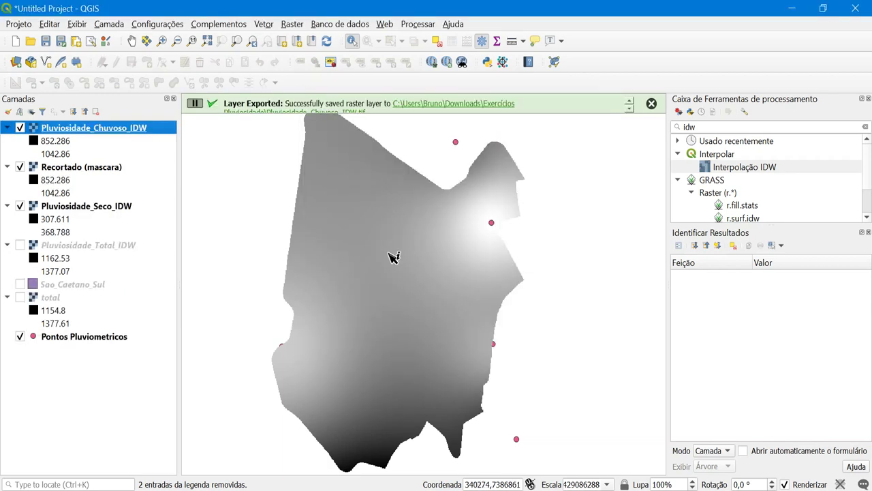
- Remove the temporary Recortado (mascara) layer of the rainy season from the project
{"action": "right_click", "coordinate": [87, 167]}
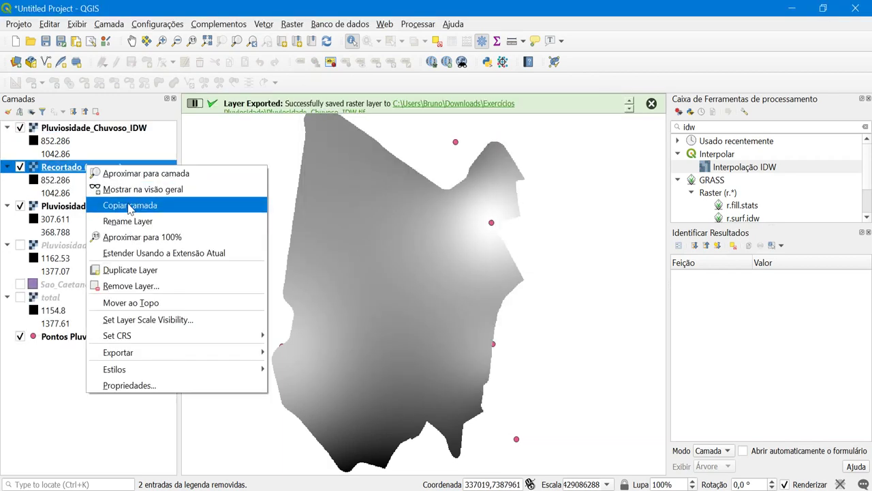
{"action": "left_click", "coordinate": [136, 286]}
{"action": "key", "text": "Return"}
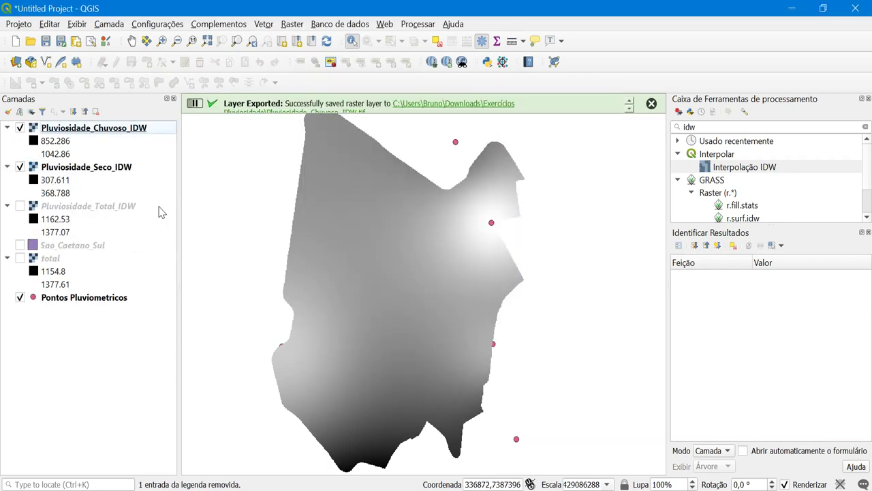
- Make the Pluviosidade_Total_IDW layer visible along with the two seasonal rasters
{"action": "left_click", "coordinate": [106, 208]}
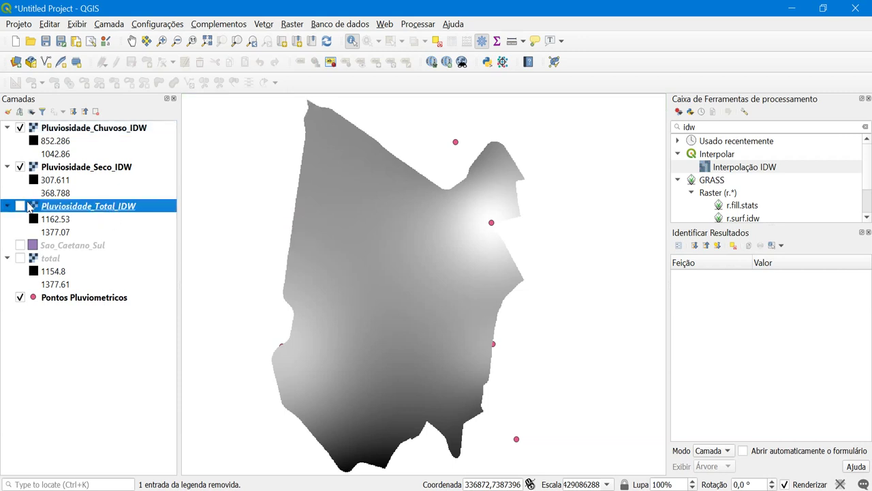
{"action": "left_click", "coordinate": [21, 206]}
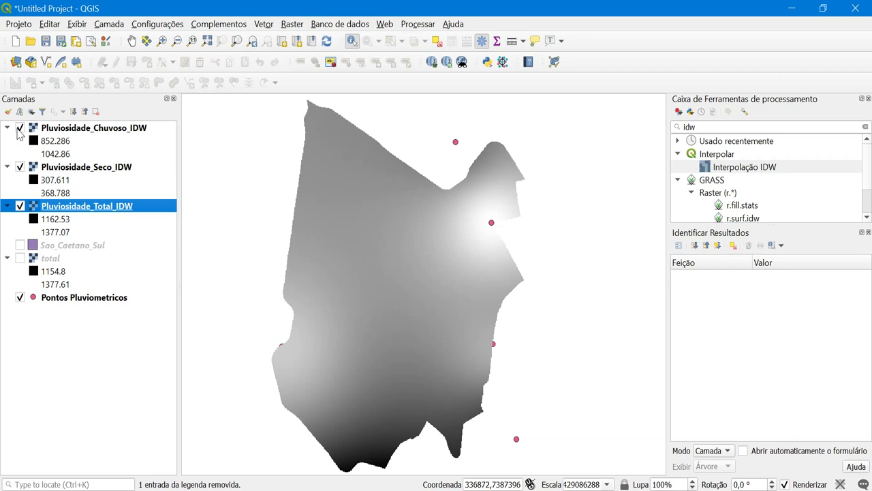
{"action": "mouse_move", "coordinate": [399, 230]}
{"action": "left_mouse_down"}
{"action": "mouse_move", "coordinate": [414, 225]}
{"action": "mouse_move", "coordinate": [408, 217]}
{"action": "left_mouse_up"}
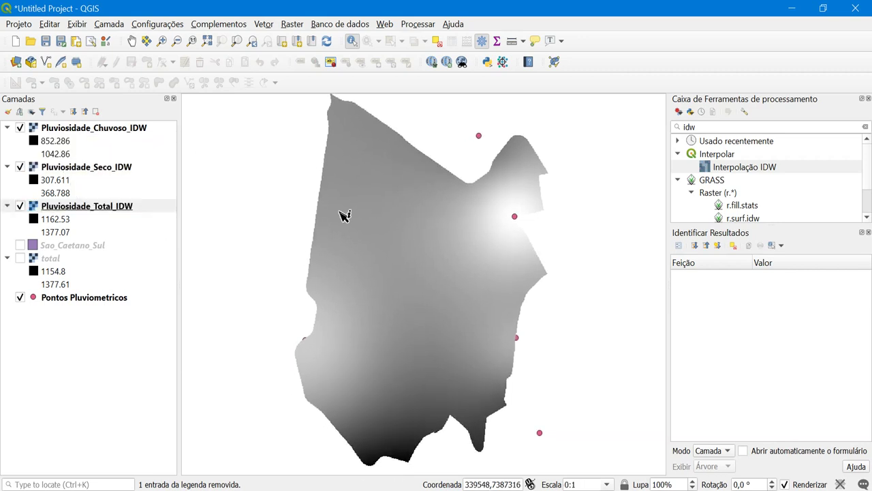
- Render the Pluviosidade_Chuvoso_IDW layer as Banda simples falsa-cor with the RdYlGn color ramp
{"action": "double_click", "coordinate": [38, 141]}
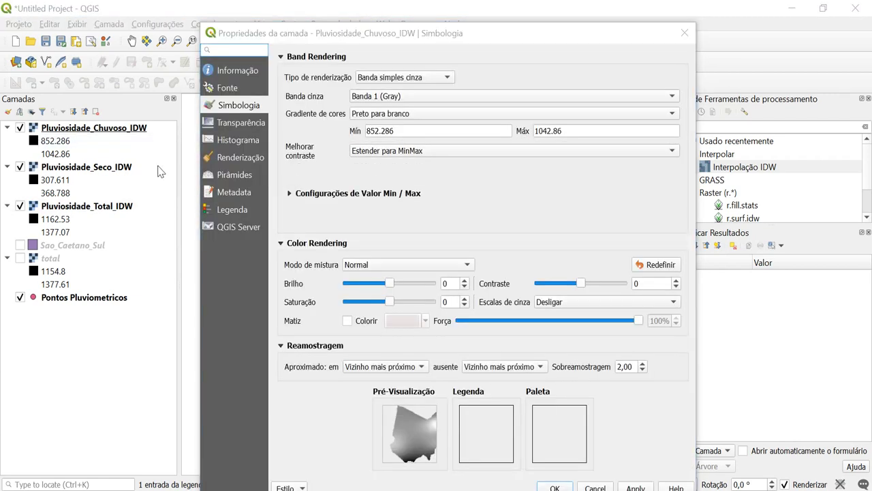
{"action": "left_click", "coordinate": [403, 77]}
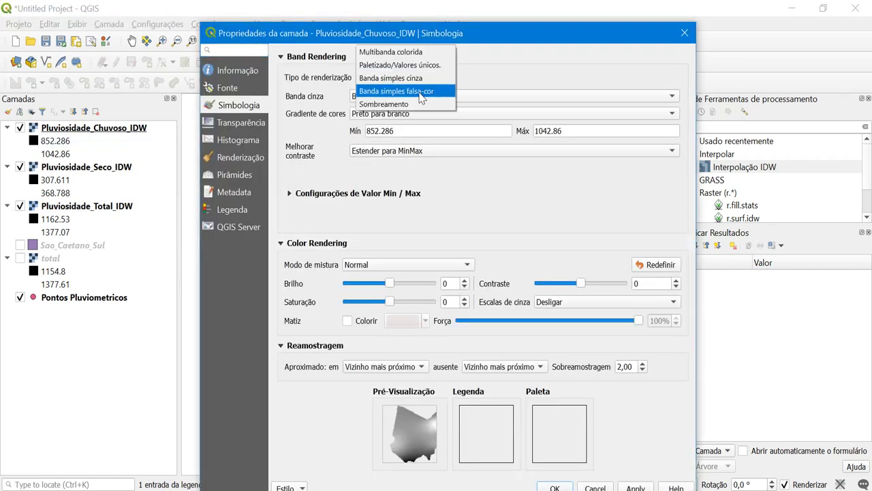
{"action": "left_click", "coordinate": [419, 89]}
{"action": "left_click", "coordinate": [474, 166]}
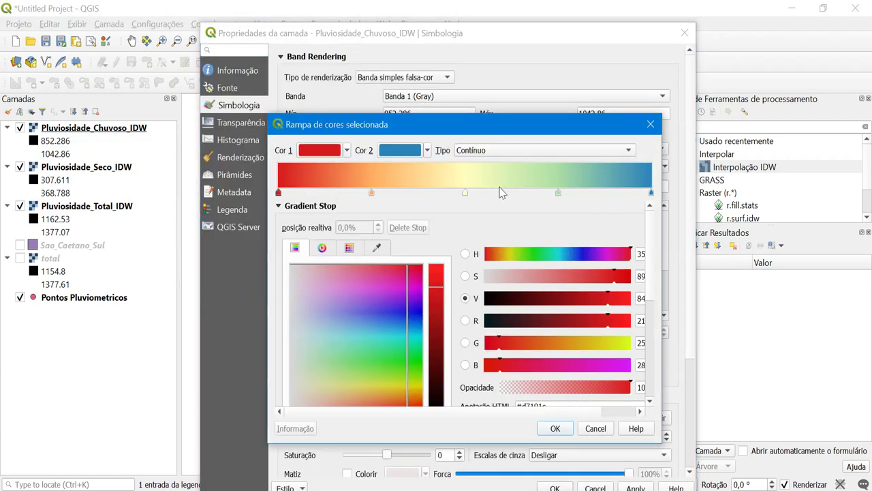
{"action": "left_click", "coordinate": [651, 126]}
{"action": "left_click", "coordinate": [664, 166]}
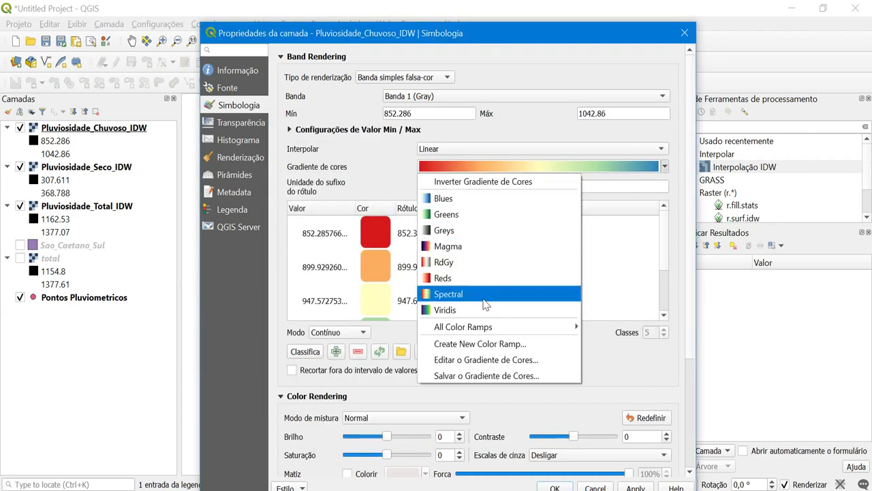
{"action": "mouse_move", "coordinate": [492, 327]}
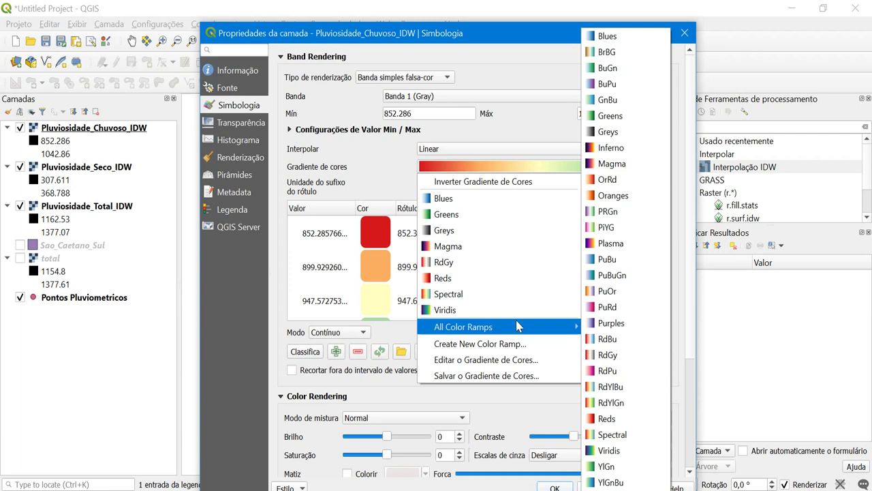
{"action": "left_click", "coordinate": [603, 403]}
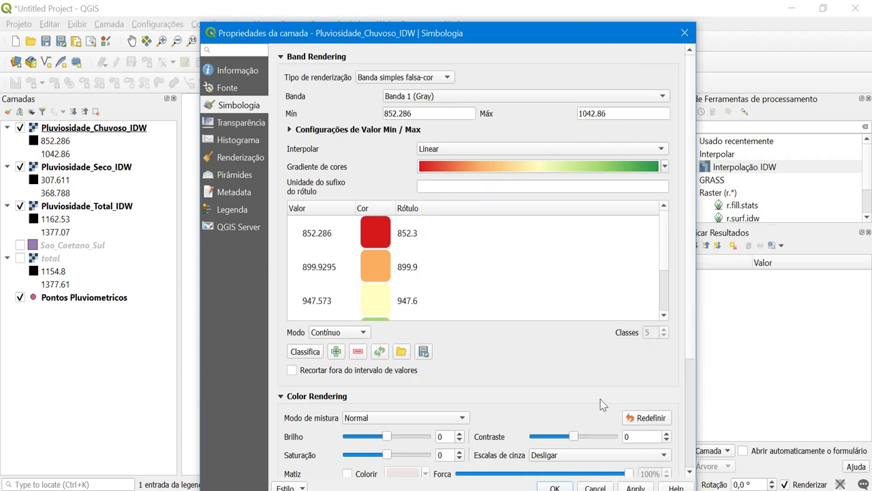
{"action": "scroll", "coordinate": [436, 251], "scroll_direction": "down", "scroll_amount": 3}
{"action": "scroll", "coordinate": [340, 170], "scroll_direction": "up", "scroll_amount": 1}
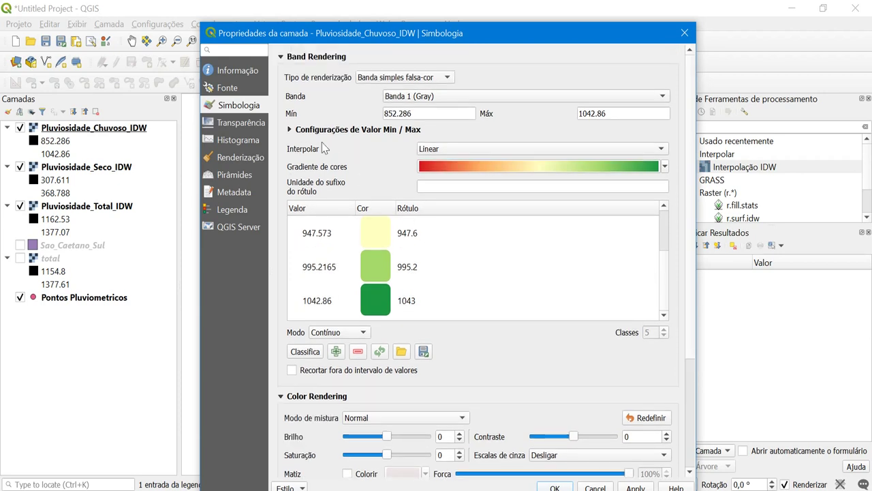
- Set the min/max statistics precision of Pluviosidade_Chuvoso_IDW to Real (mais lento) and reclassify its values
{"action": "left_click", "coordinate": [297, 130]}
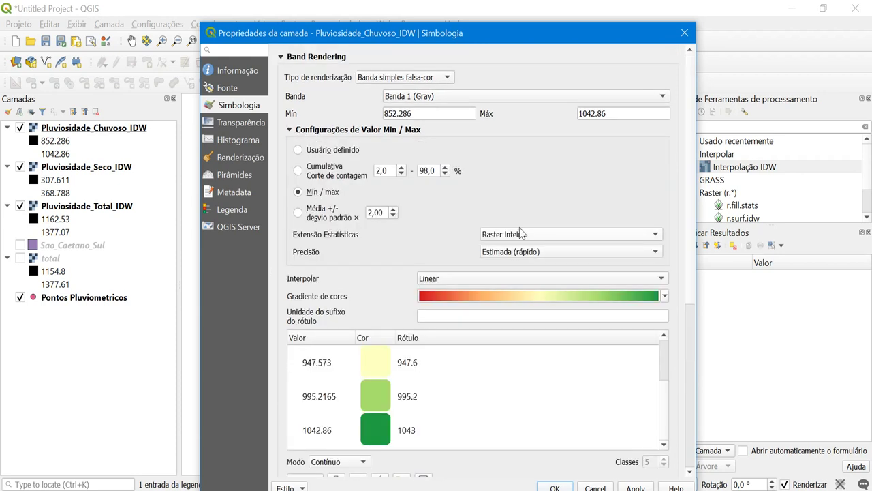
{"action": "left_click", "coordinate": [523, 251]}
{"action": "left_click", "coordinate": [520, 265]}
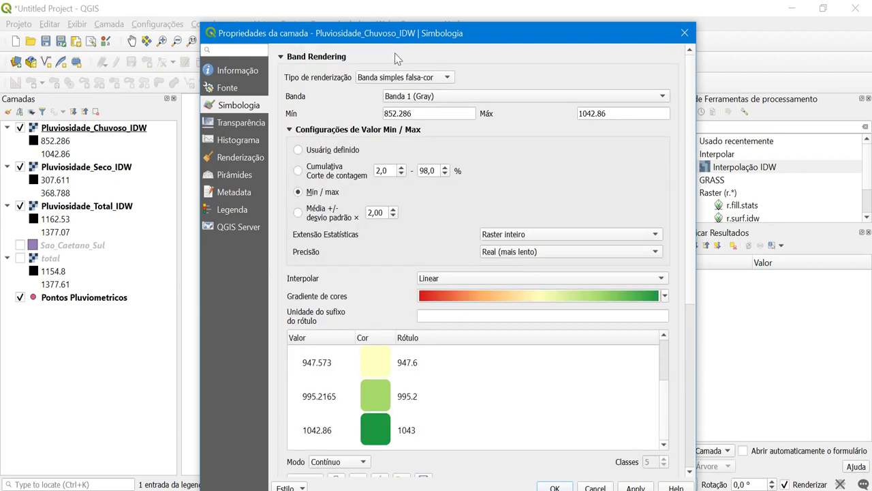
{"action": "left_click_drag", "start_coordinate": [388, 39], "coordinate": [336, 17]}
{"action": "scroll", "coordinate": [431, 206], "scroll_direction": "down", "scroll_amount": 3}
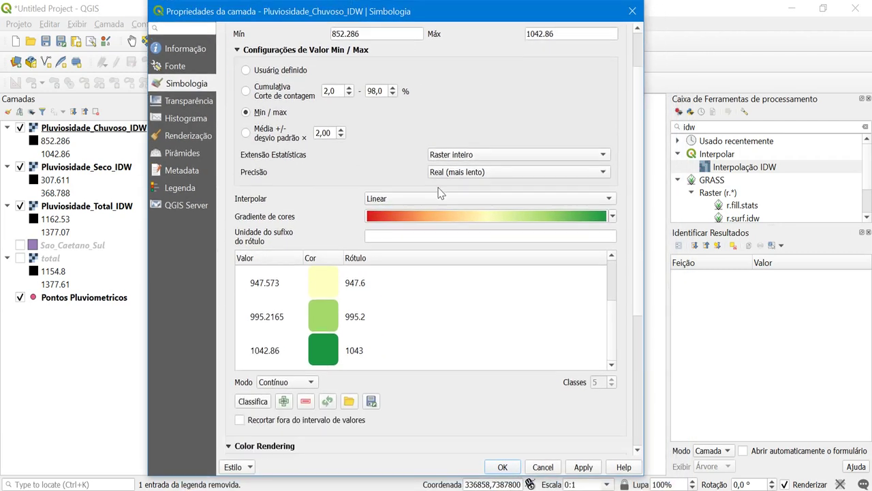
{"action": "left_click", "coordinate": [253, 401]}
{"action": "scroll", "coordinate": [310, 342], "scroll_direction": "up", "scroll_amount": 3}
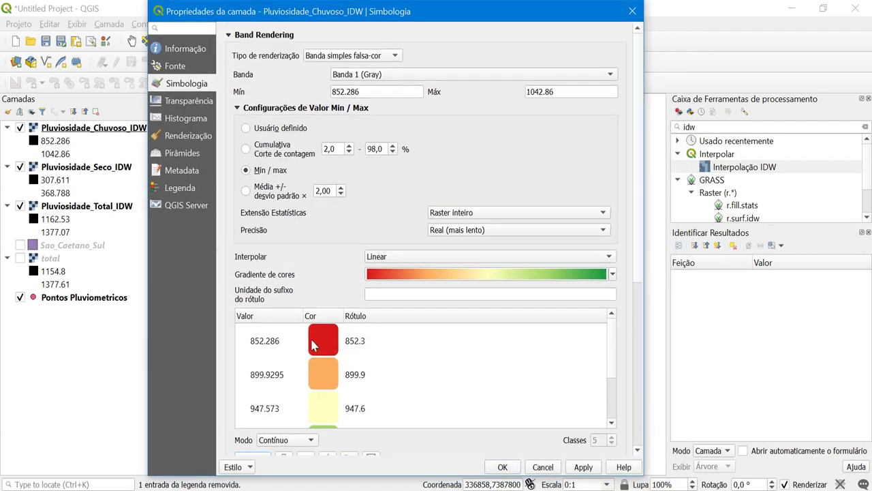
{"action": "scroll", "coordinate": [384, 310], "scroll_direction": "down", "scroll_amount": 3}
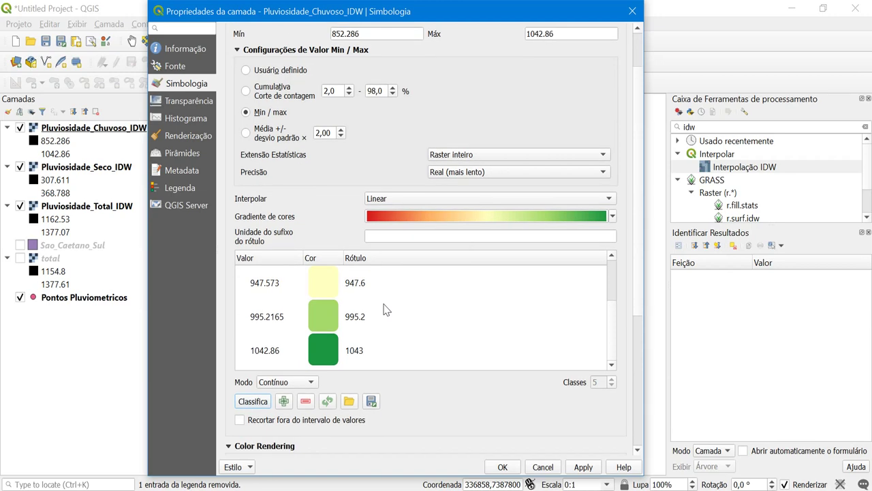
{"action": "scroll", "coordinate": [384, 310], "scroll_direction": "up", "scroll_amount": 3}
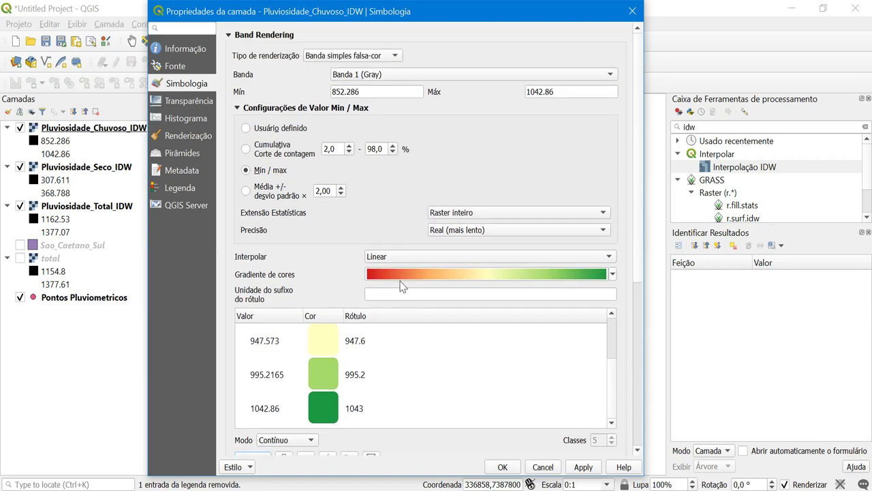
- Invert the color ramp of Pluviosidade_Chuvoso_IDW so it runs from green to red, and apply the style
{"action": "left_click", "coordinate": [401, 279]}
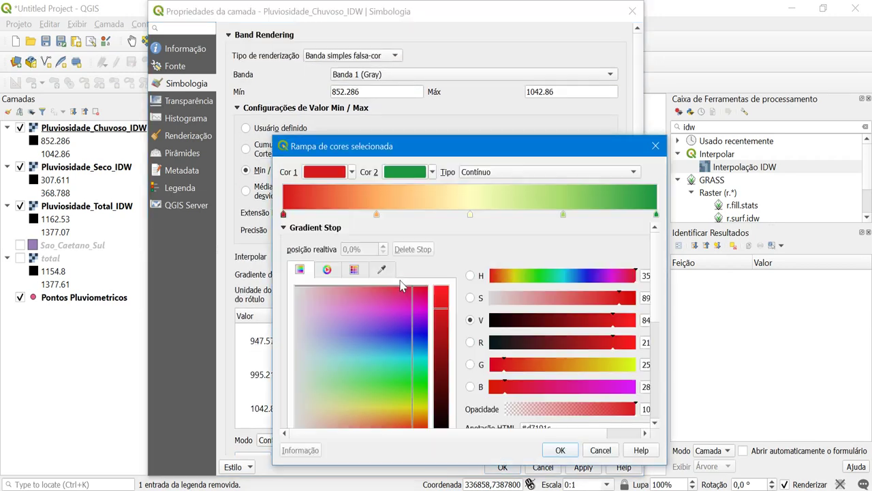
{"action": "left_click", "coordinate": [652, 145]}
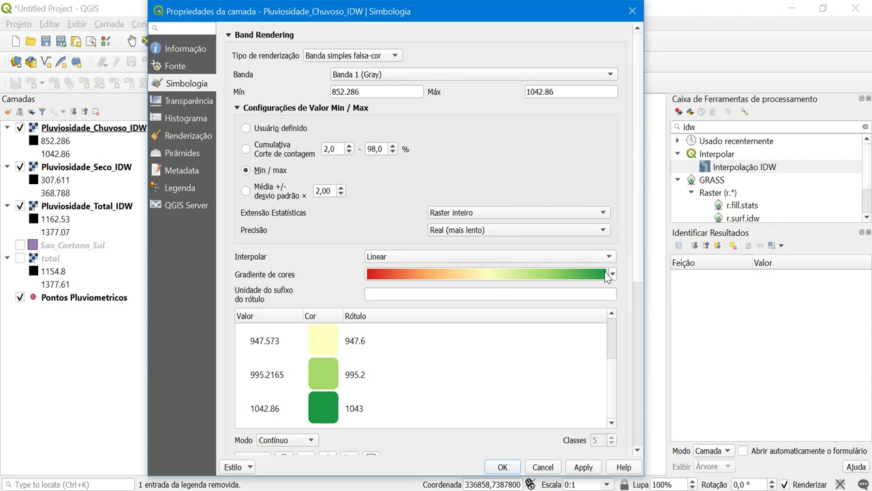
{"action": "left_click", "coordinate": [613, 274]}
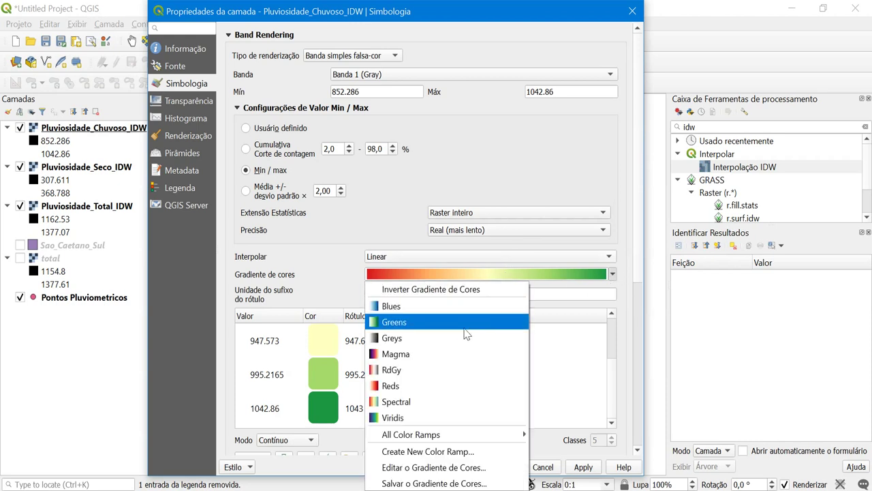
{"action": "left_click", "coordinate": [443, 293]}
{"action": "scroll", "coordinate": [424, 357], "scroll_direction": "down", "scroll_amount": 2}
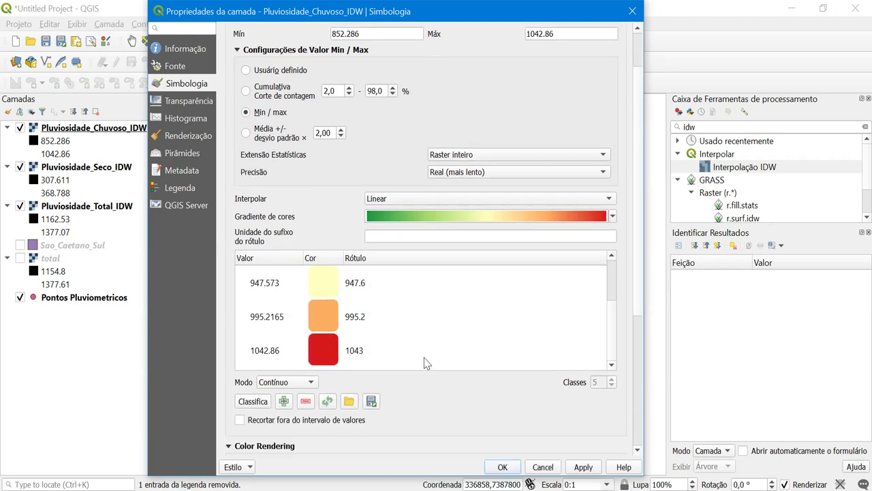
{"action": "scroll", "coordinate": [428, 327], "scroll_direction": "up", "scroll_amount": 2}
{"action": "scroll", "coordinate": [430, 322], "scroll_direction": "down", "scroll_amount": 2}
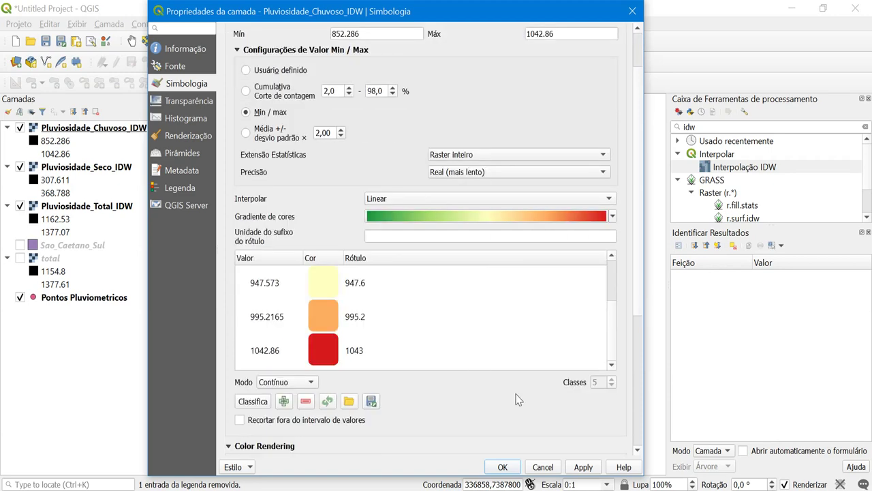
{"action": "left_click", "coordinate": [583, 466]}
{"action": "left_click", "coordinate": [502, 467]}
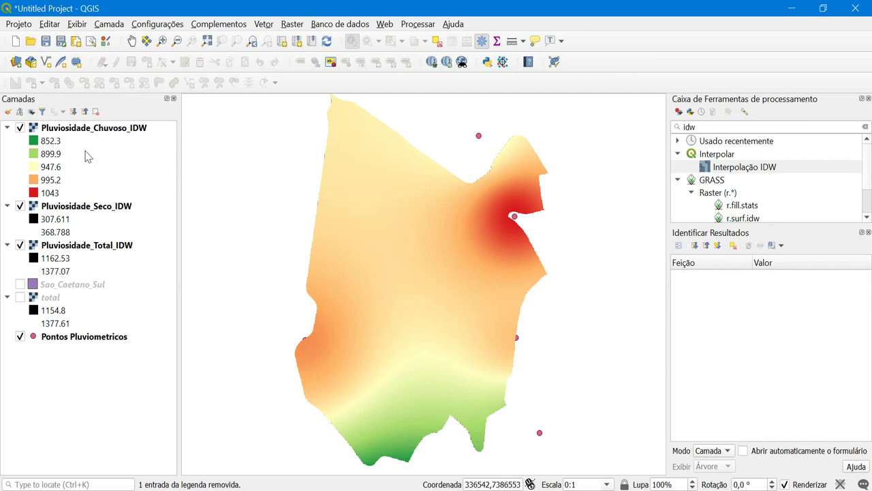
- Render Pluviosidade_Seco_IDW as Banda simples falsa-cor with the min/max precision set to Real (mais lento)
{"action": "left_click", "coordinate": [49, 210]}
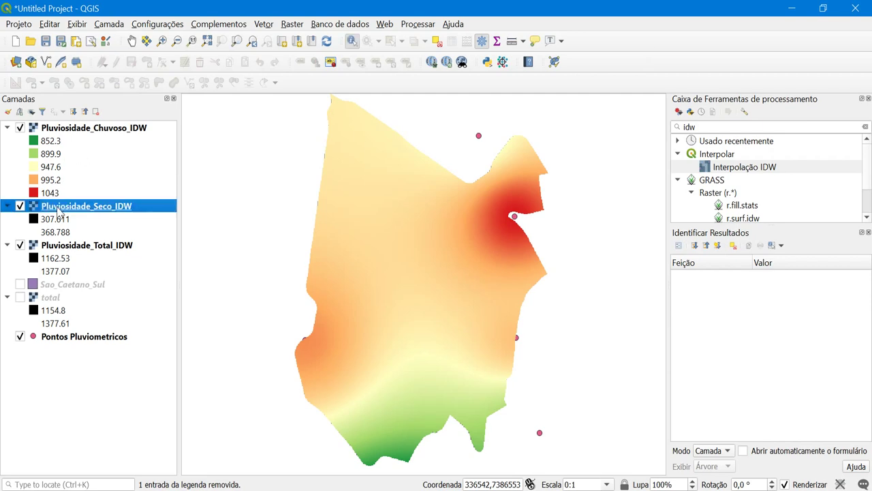
{"action": "double_click", "coordinate": [56, 210]}
{"action": "left_click", "coordinate": [351, 55]}
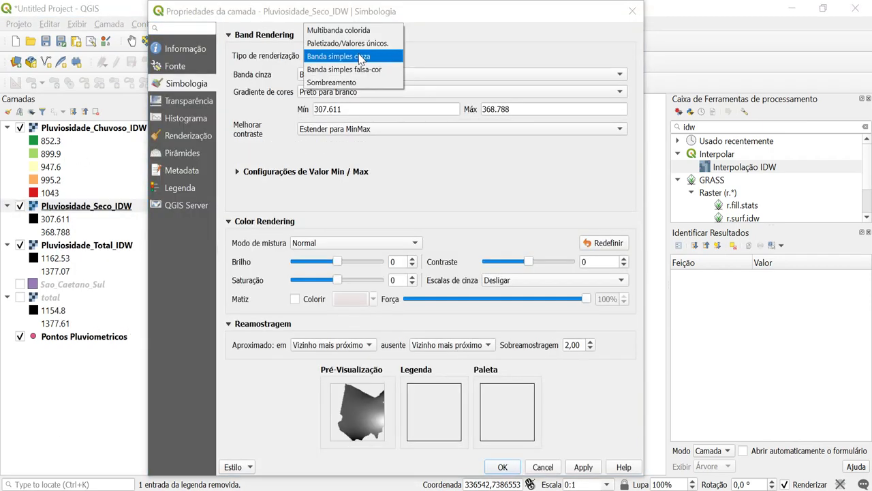
{"action": "left_click", "coordinate": [354, 70]}
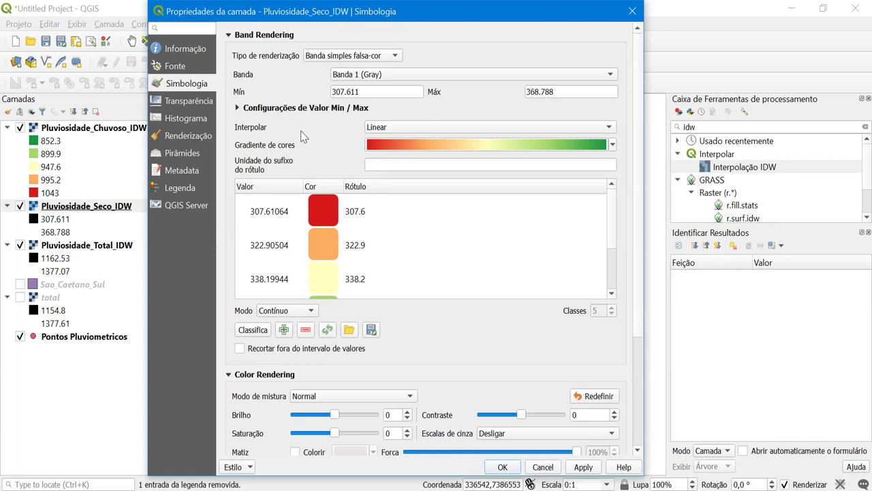
{"action": "left_click", "coordinate": [238, 108]}
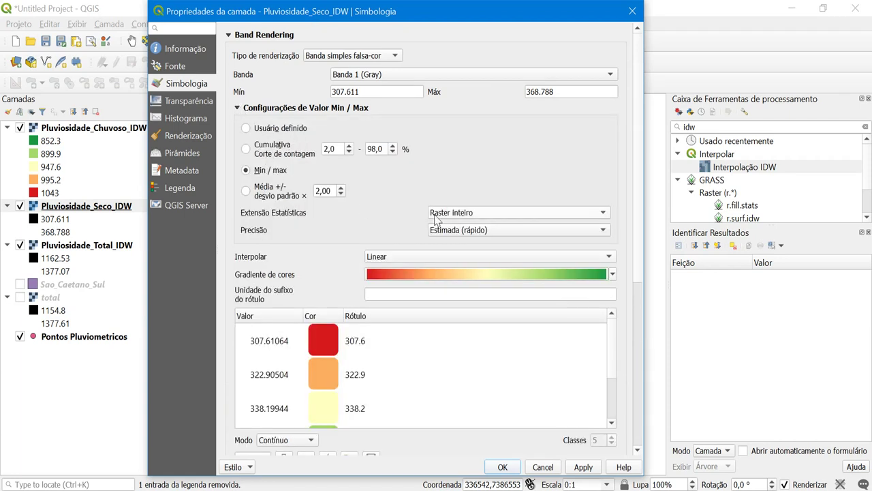
{"action": "left_click", "coordinate": [452, 230]}
{"action": "left_click", "coordinate": [453, 243]}
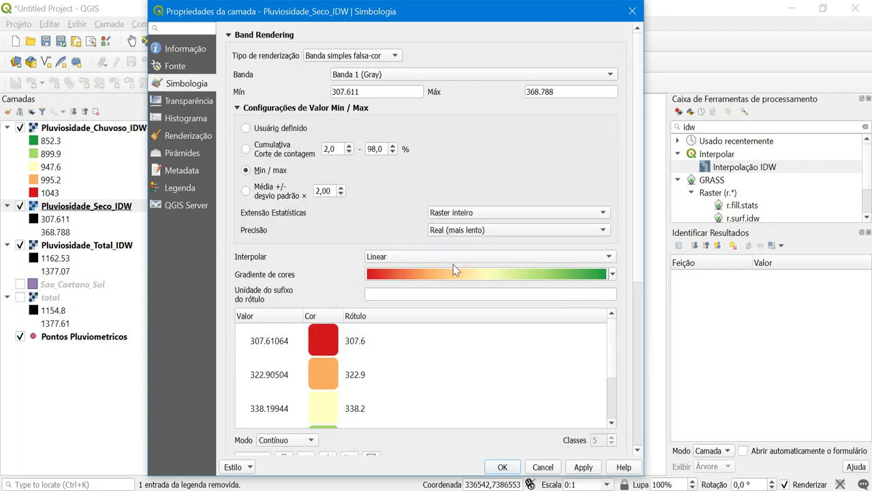
- Invert the color ramp of Pluviosidade_Seco_IDW to run from green to red, and apply the style
{"action": "left_click", "coordinate": [613, 273]}
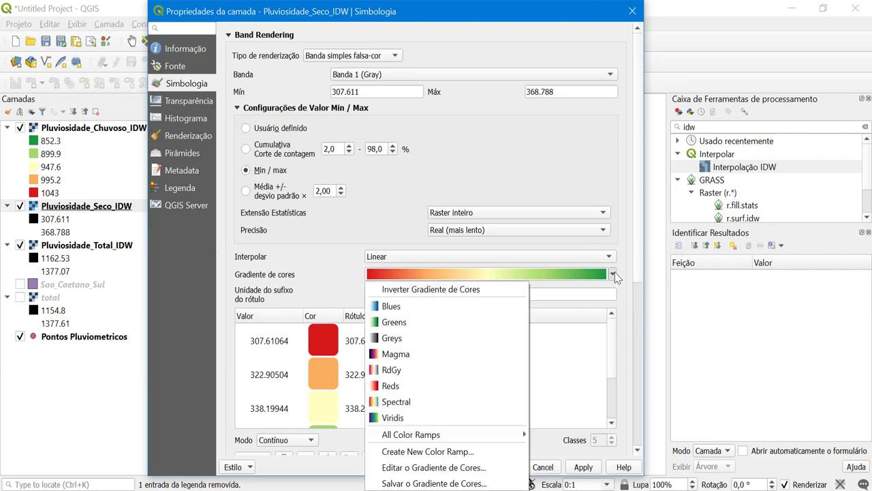
{"action": "left_click", "coordinate": [451, 292]}
{"action": "scroll", "coordinate": [457, 343], "scroll_direction": "down", "scroll_amount": 3}
{"action": "left_click", "coordinate": [584, 466]}
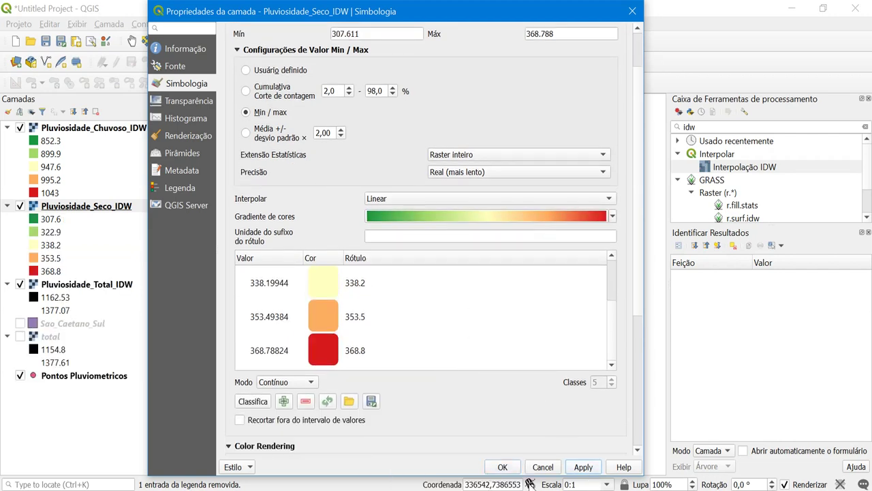
{"action": "left_click", "coordinate": [507, 469]}
- Toggle the visibility of Pluviosidade_Chuvoso_IDW to compare it with the dry season raster beneath
{"action": "left_click", "coordinate": [20, 129]}
{"action": "left_click", "coordinate": [21, 129]}
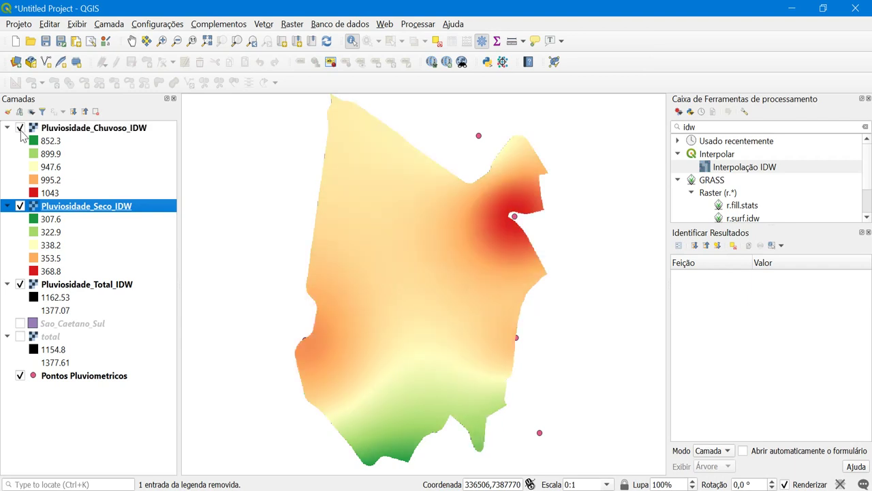
{"action": "left_click", "coordinate": [21, 129]}
{"action": "left_click", "coordinate": [20, 130]}
{"action": "left_click", "coordinate": [20, 129]}
{"action": "left_click", "coordinate": [20, 130]}
- Render Pluviosidade_Total_IDW as Banda simples falsa-cor with the min/max precision set to Real (mais lento)
{"action": "double_click", "coordinate": [63, 285]}
{"action": "left_click", "coordinate": [342, 58]}
{"action": "left_click", "coordinate": [335, 68]}
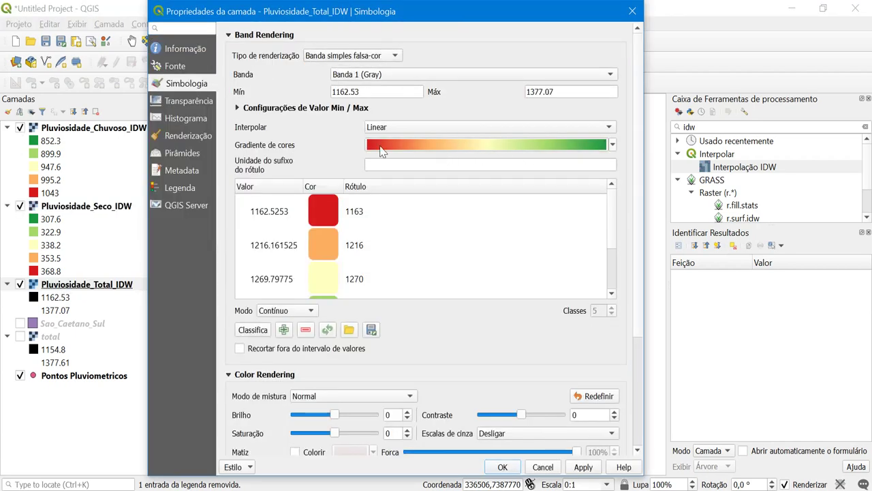
{"action": "left_click", "coordinate": [239, 108]}
{"action": "left_click", "coordinate": [476, 232]}
{"action": "left_click", "coordinate": [472, 244]}
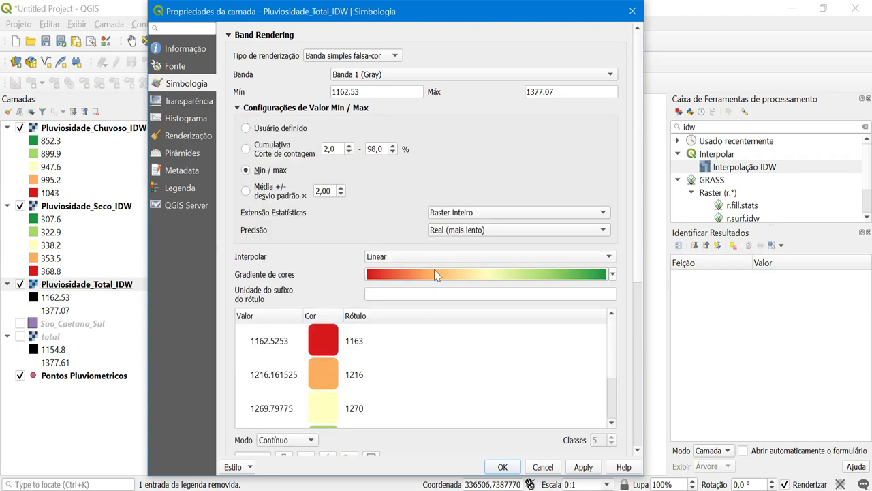
{"action": "scroll", "coordinate": [431, 359], "scroll_direction": "down", "scroll_amount": 2}
{"action": "scroll", "coordinate": [430, 362], "scroll_direction": "up", "scroll_amount": 2}
- Invert the color ramp of Pluviosidade_Total_IDW to run from green to red, and apply the style
{"action": "left_click", "coordinate": [612, 274]}
{"action": "left_click", "coordinate": [436, 289]}
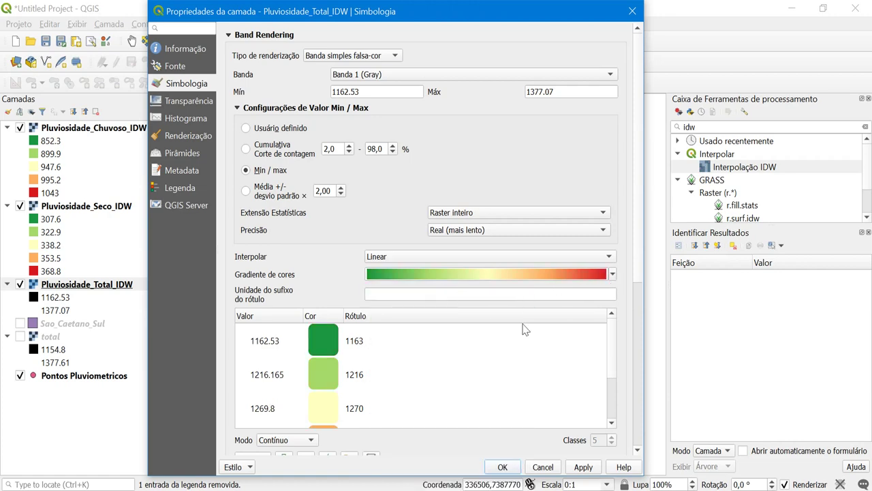
{"action": "left_click", "coordinate": [583, 467]}
{"action": "left_click", "coordinate": [502, 467]}
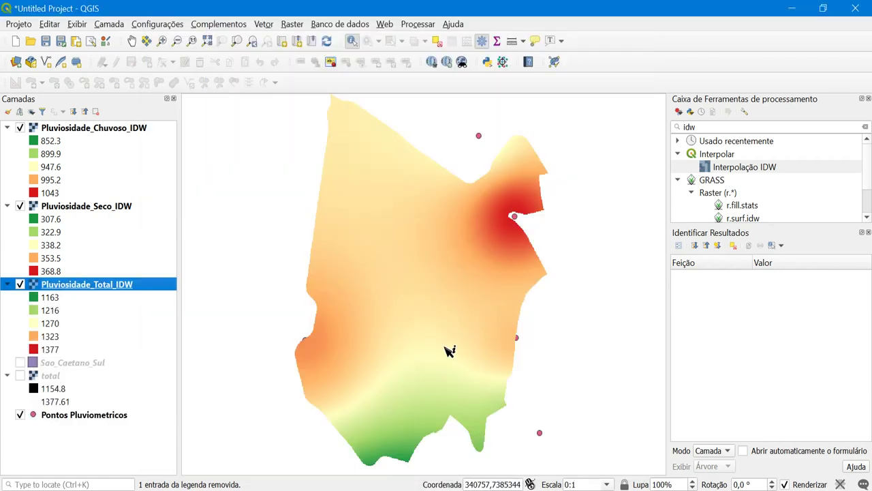
- Collapse the legends of the three Pluviosidade IDW rasters and the total layer
{"action": "left_click", "coordinate": [7, 206]}
{"action": "left_click", "coordinate": [7, 127]}
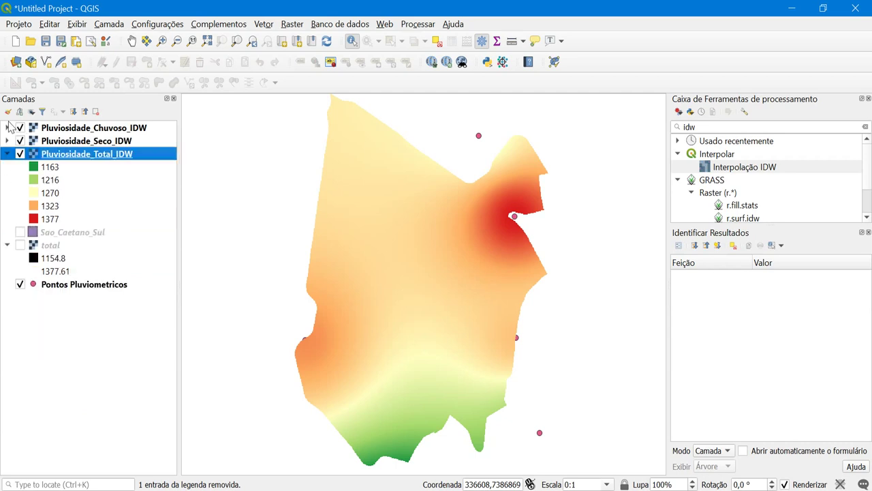
{"action": "left_click", "coordinate": [7, 245]}
{"action": "left_click", "coordinate": [7, 154]}
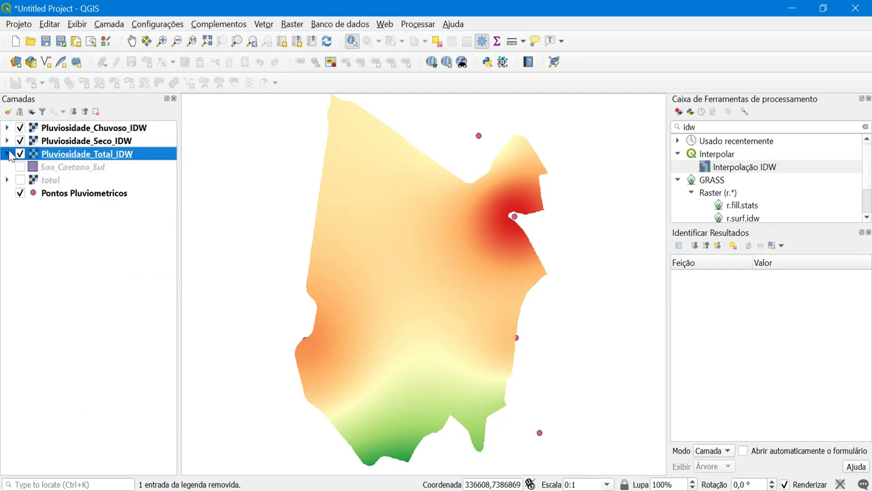
- Hide the Seco and Total IDW rasters, keeping Pluviosidade_Chuvoso_IDW as the only visible raster
{"action": "left_click", "coordinate": [21, 127]}
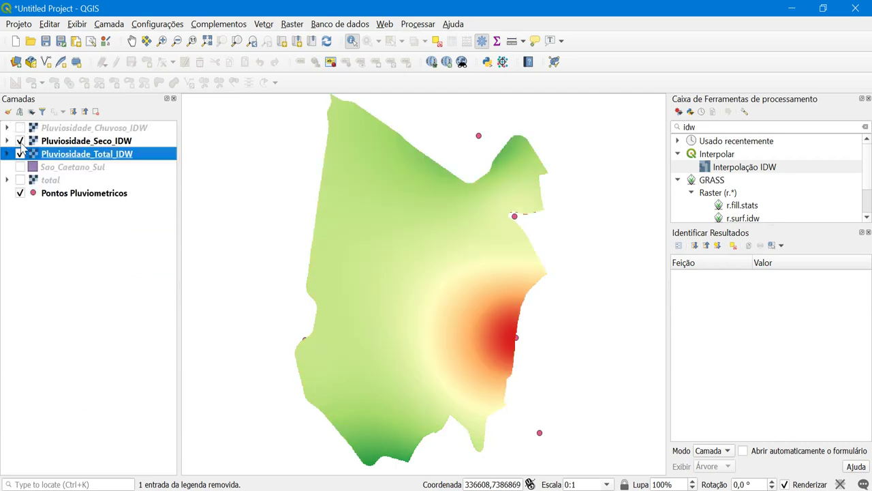
{"action": "left_click", "coordinate": [21, 141]}
{"action": "left_click", "coordinate": [19, 127]}
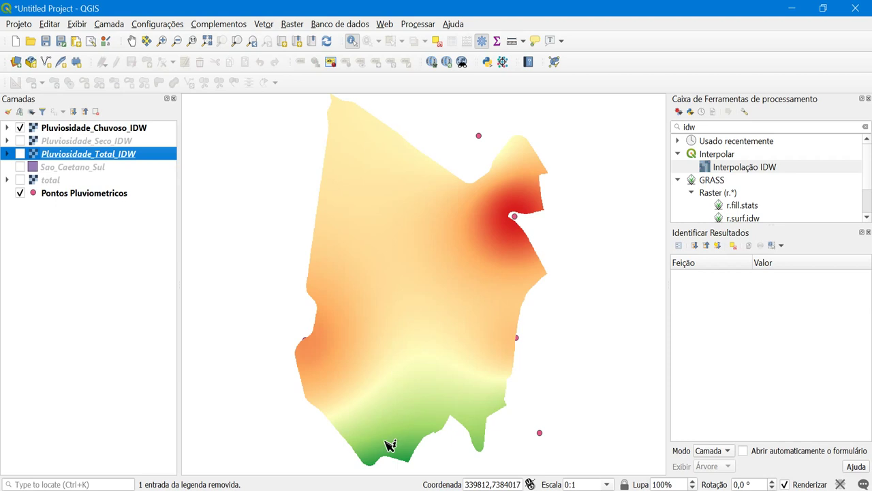
{"action": "key", "text": "alt+Tab"}
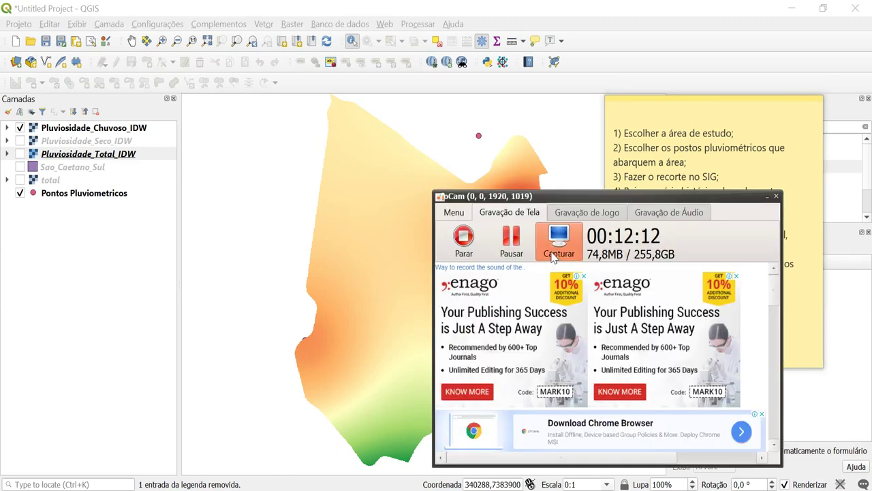
{"action": "left_click", "coordinate": [469, 253]}
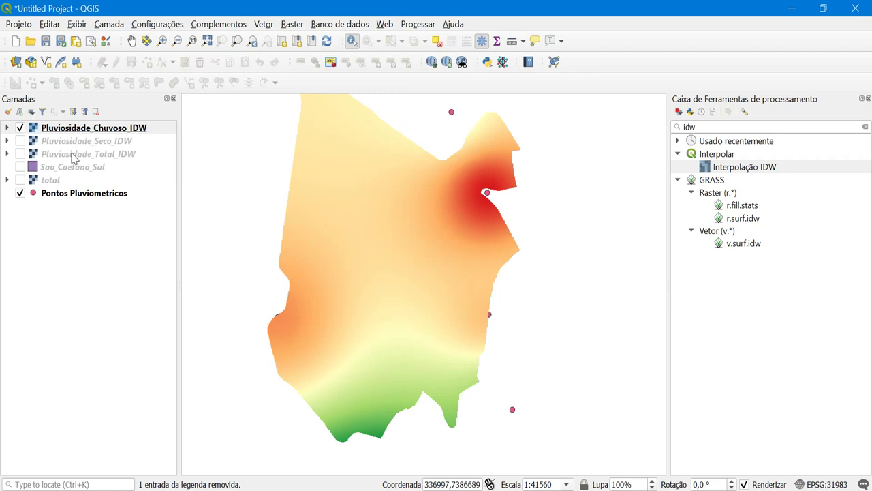
- Show the Pluviosidade_Total_IDW raster in place of Pluviosidade_Chuvoso_IDW
{"action": "left_click", "coordinate": [20, 127]}
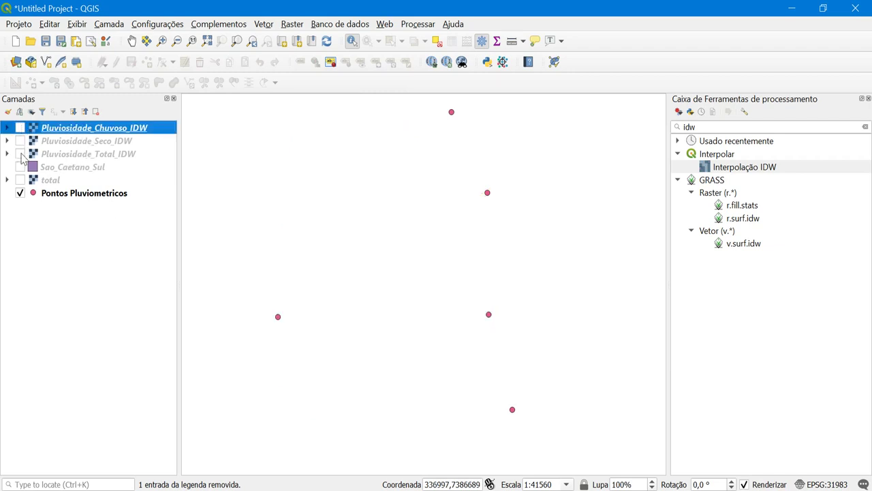
{"action": "left_click", "coordinate": [20, 153]}
- Open the layer properties of the Sao_Caetano_Sul boundary layer
{"action": "left_click", "coordinate": [39, 169]}
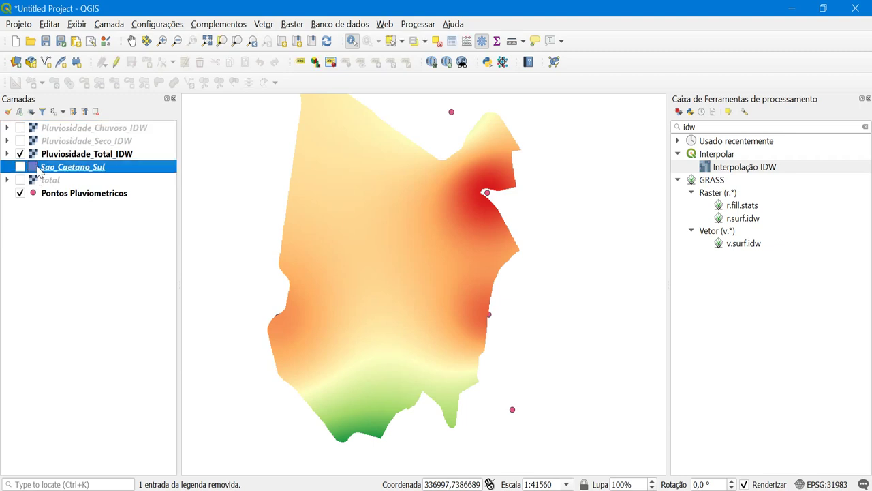
{"action": "double_click", "coordinate": [37, 170]}
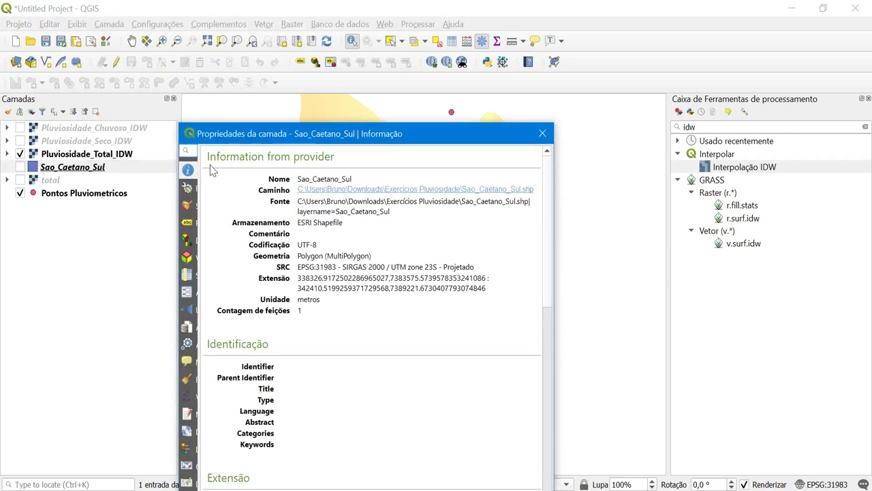